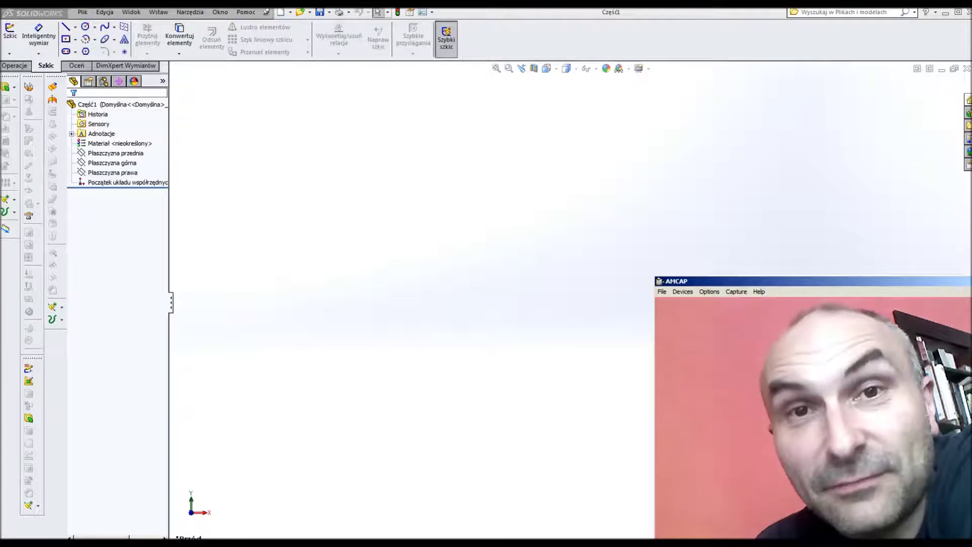
- Draw a two-point spline on the front plane from lower-left up to the right
left_click(7, 86)
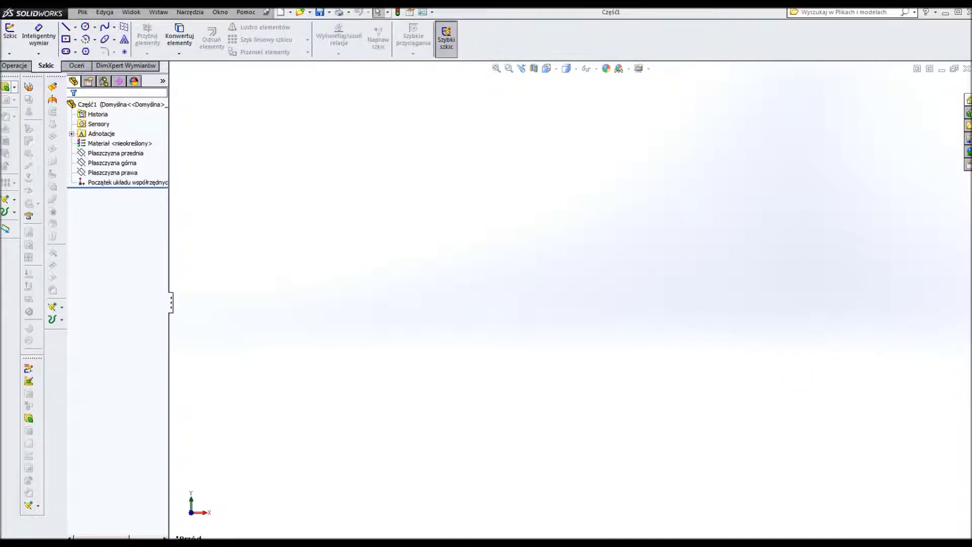
left_click(120, 143)
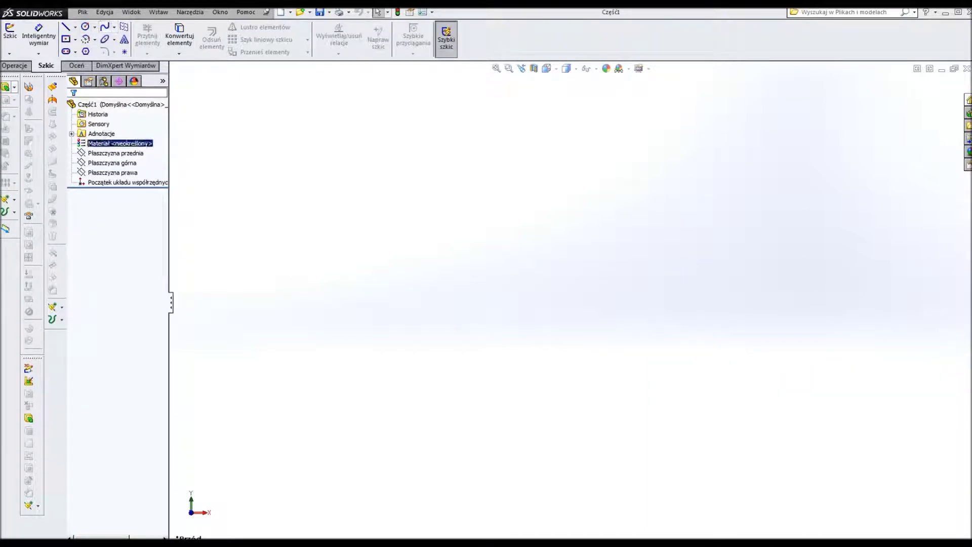
left_click(104, 26)
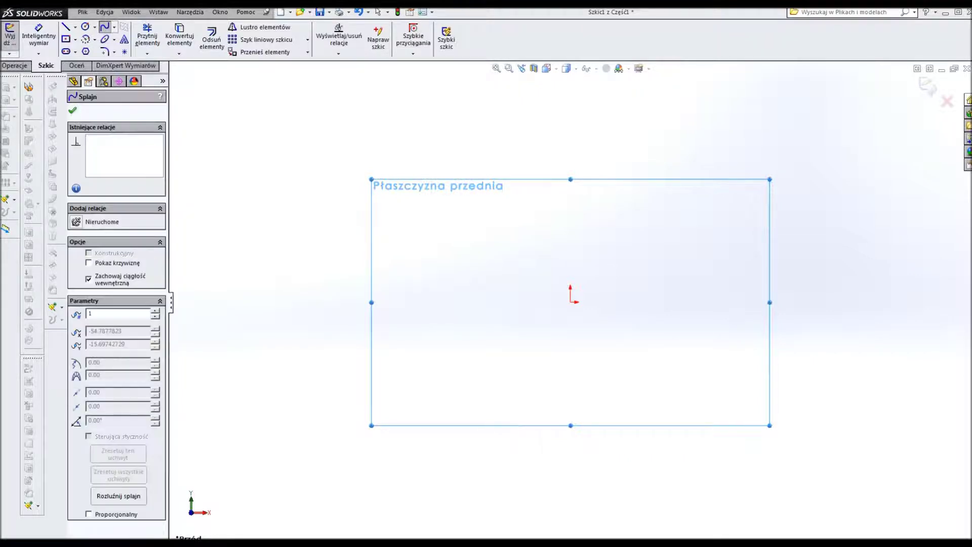
left_click(448, 336)
left_click(682, 253)
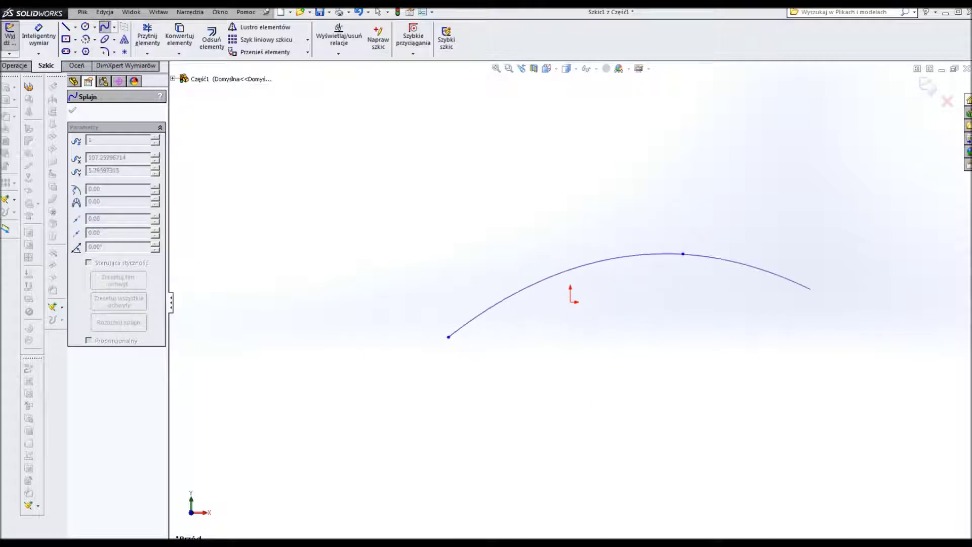
key("Escape")
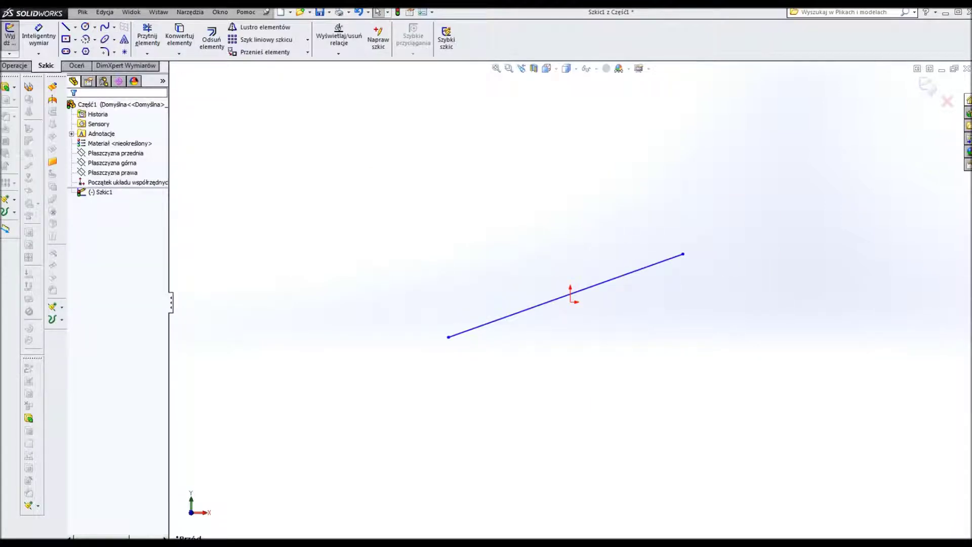
- Drag the spline's end tangents into an S shape, accept, and close sketch Szkic1
left_click(682, 254)
mouse_move(653, 263)
left_mouse_down()
mouse_move(638, 342)
mouse_move(652, 347)
left_mouse_up()
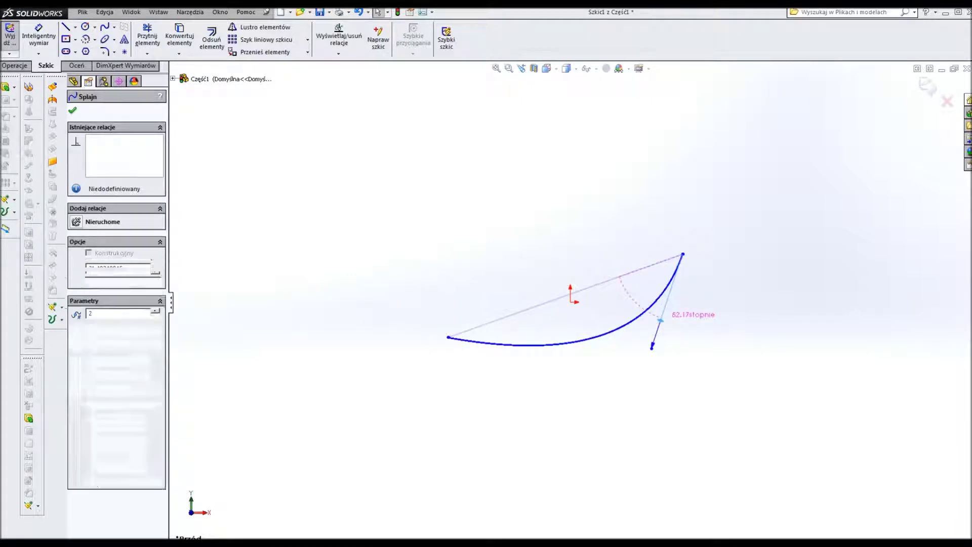
left_click_drag(552, 355, 514, 291)
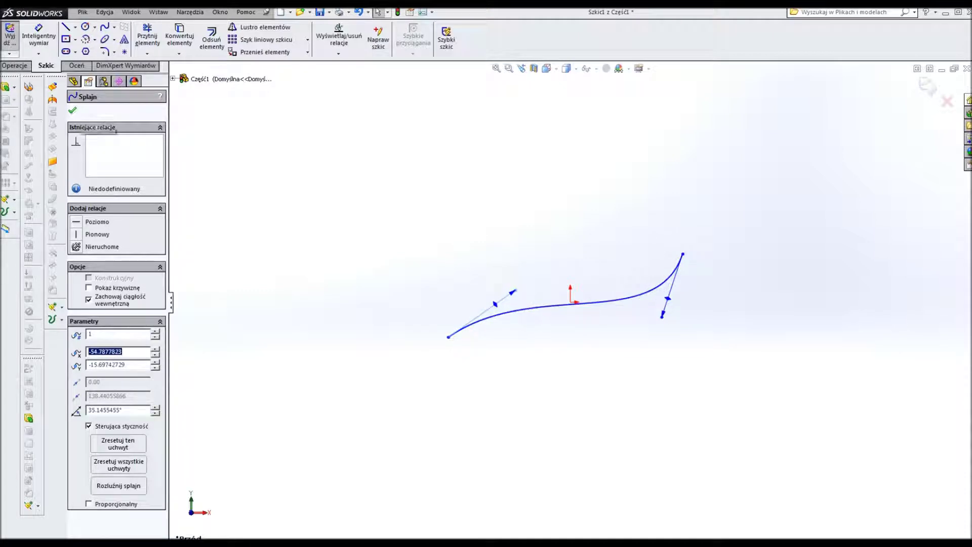
left_click(73, 110)
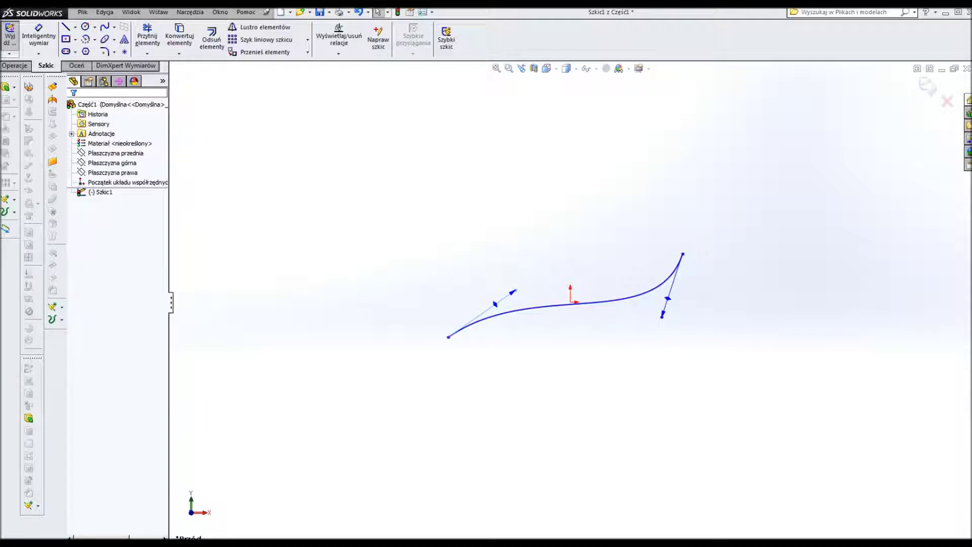
left_click(927, 86)
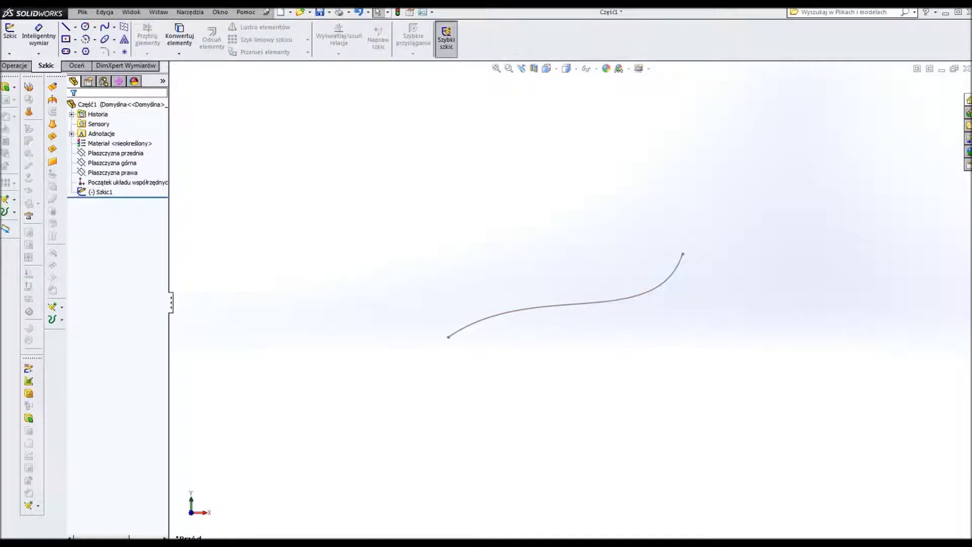
- Create Płaszczyzna1 perpendicular to the spline at its right end point Punkt2
left_click(673, 269)
left_click(158, 12)
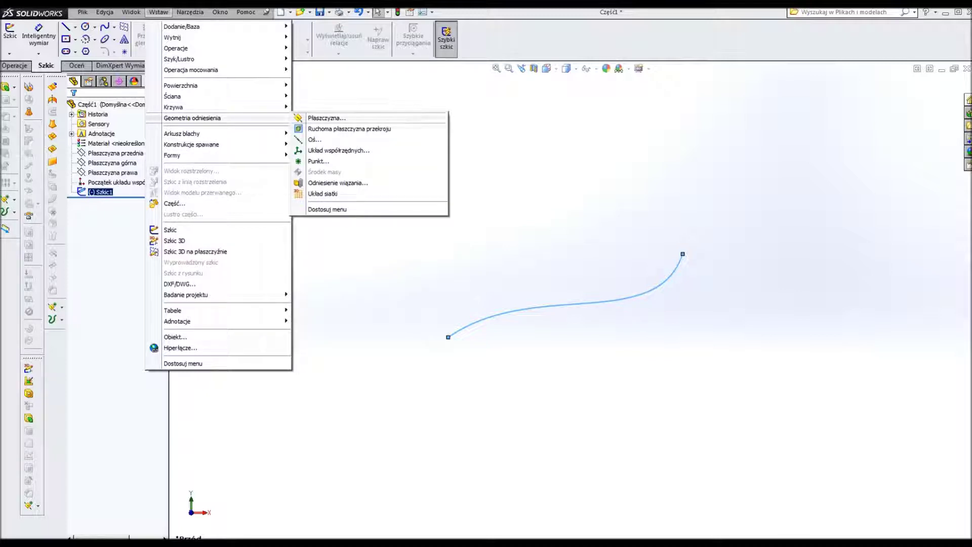
left_click(327, 118)
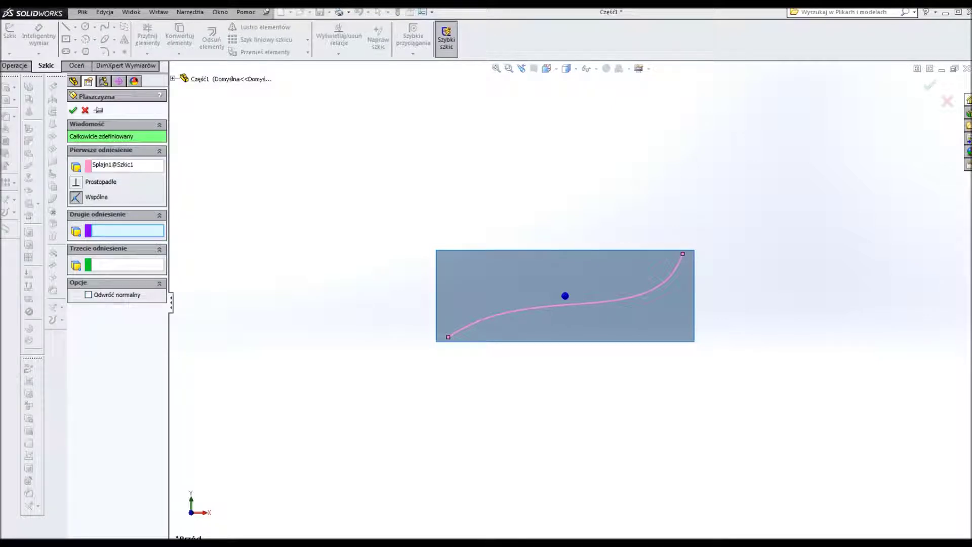
left_click(682, 254)
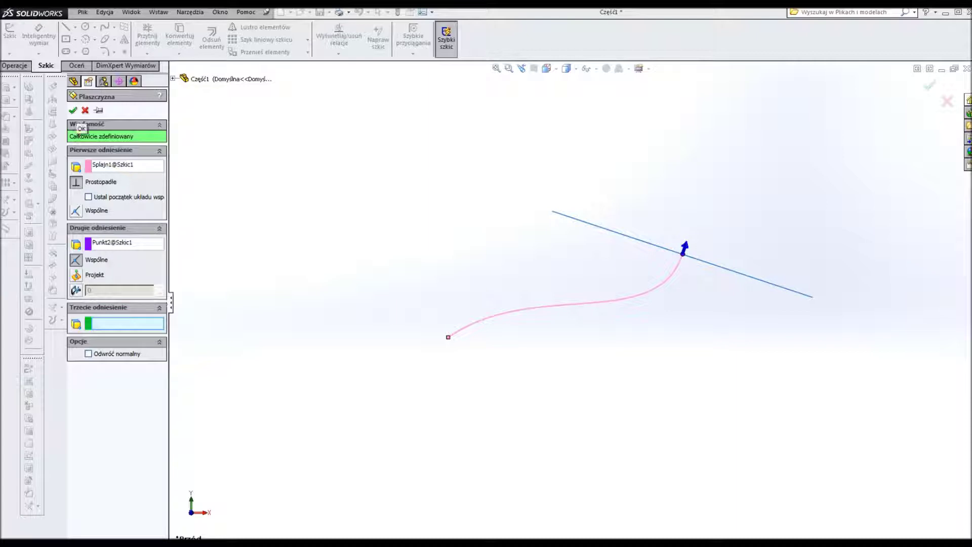
left_click(73, 110)
mouse_move(633, 304)
middle_mouse_down()
mouse_move(622, 344)
mouse_move(627, 309)
mouse_move(632, 334)
mouse_move(638, 319)
mouse_move(628, 304)
mouse_move(633, 278)
mouse_move(633, 309)
middle_mouse_up()
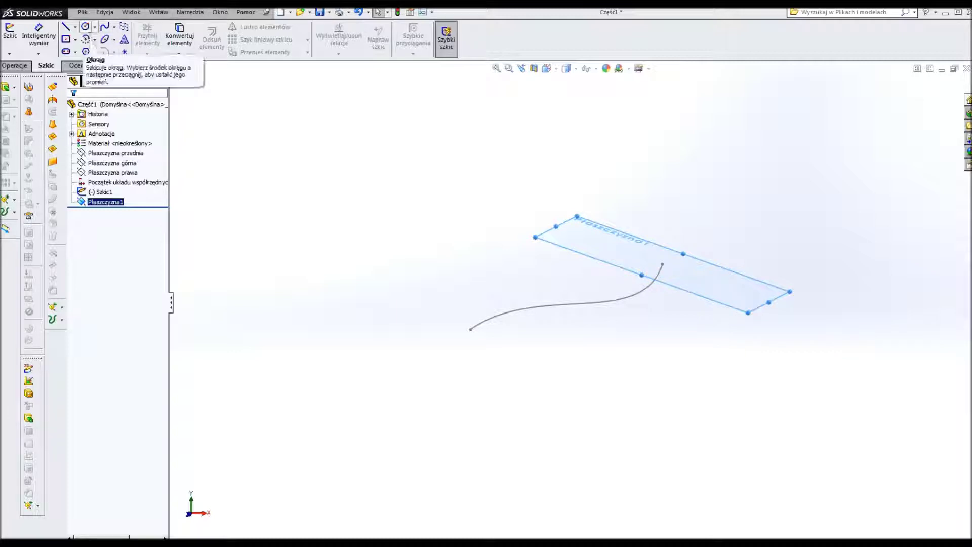
- Draw an R16.17 circle on Płaszczyzna1, viewed Normal To, centred on the spline's end
left_click(85, 27)
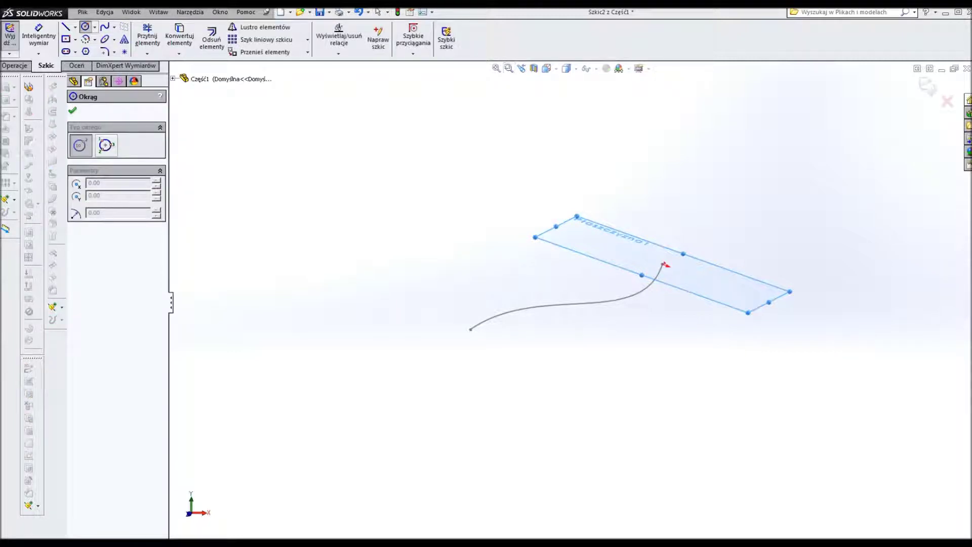
left_click(546, 68)
left_click(601, 123)
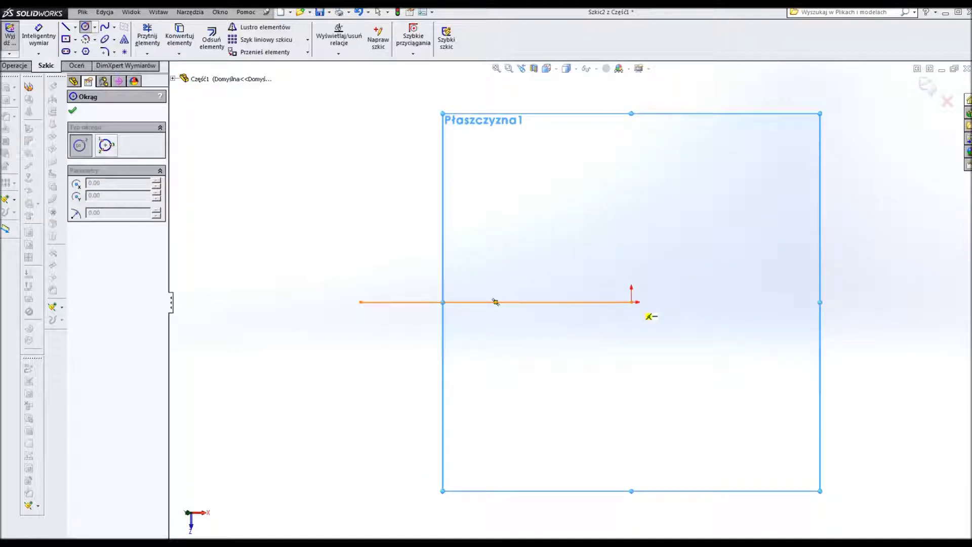
left_click(631, 302)
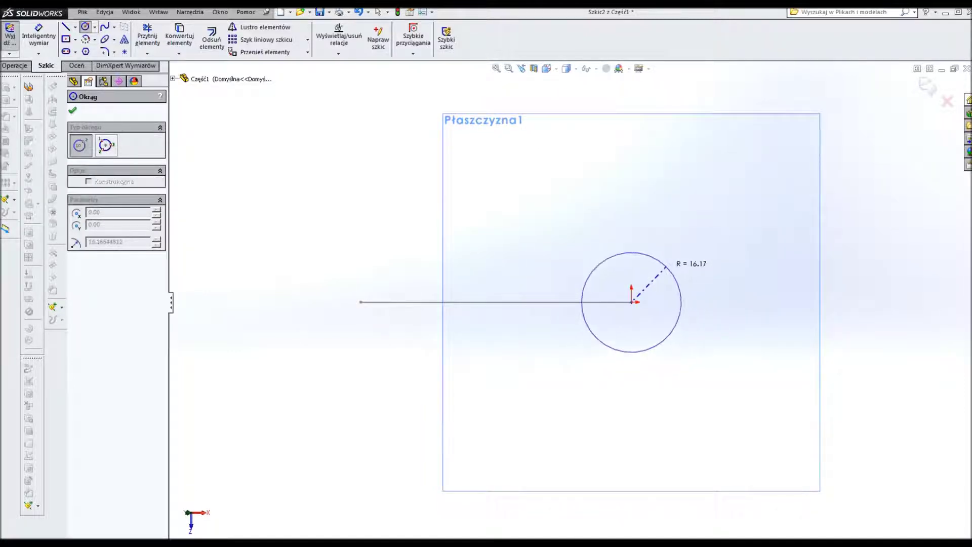
left_click(666, 265)
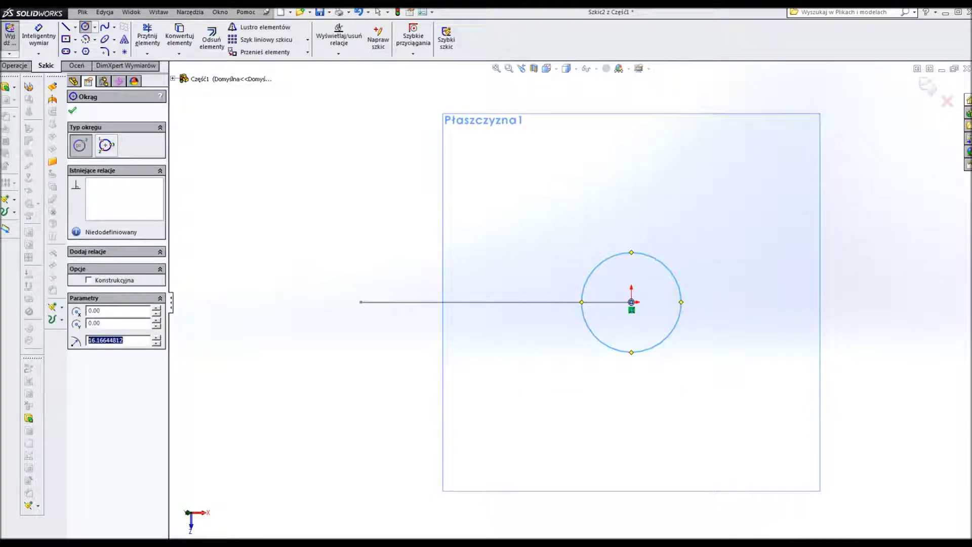
key("Escape")
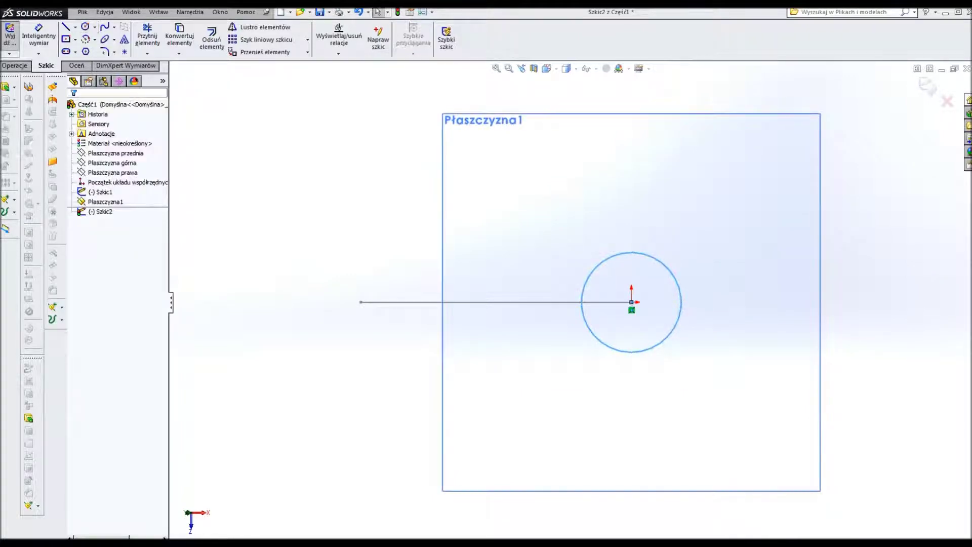
left_click(927, 86)
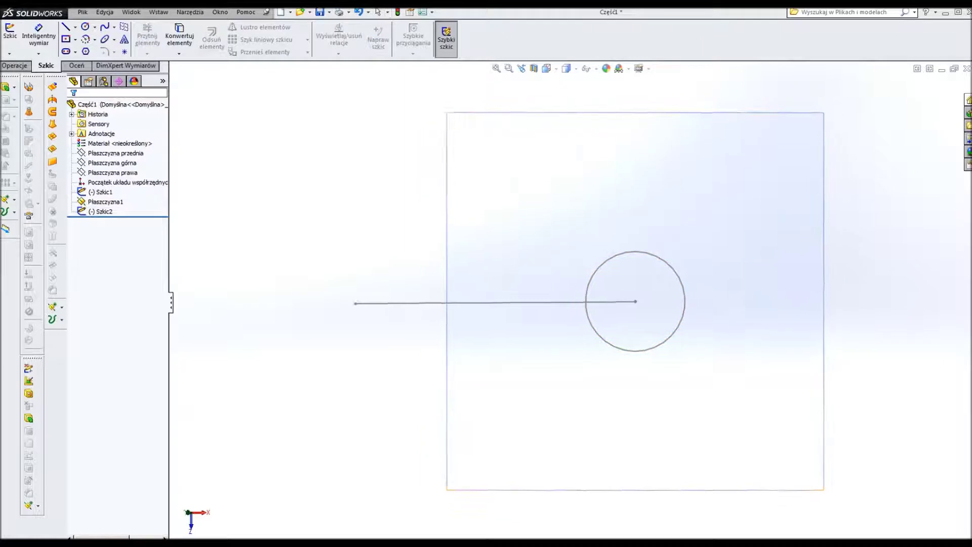
mouse_move(582, 278)
middle_mouse_down()
mouse_move(607, 304)
mouse_move(582, 313)
mouse_move(582, 355)
mouse_move(582, 339)
middle_mouse_up()
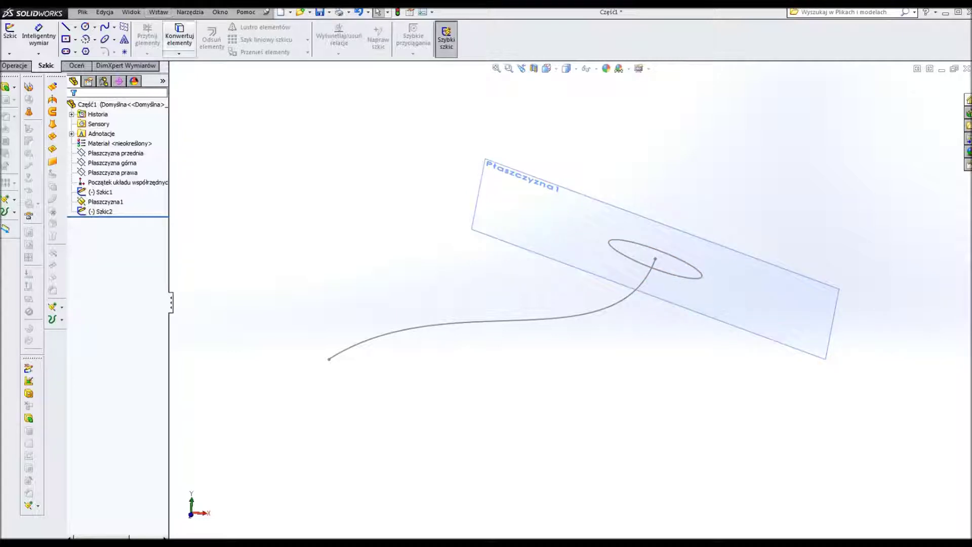
- Sweep the Szkic2 circle along the Szkic1 spline into a solid bent tube
left_click(158, 12)
mouse_move(182, 26)
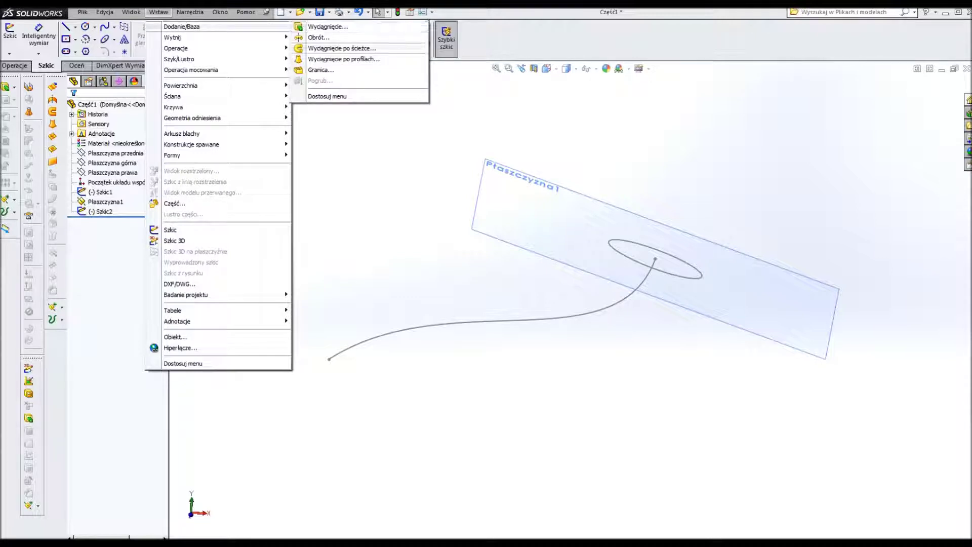
left_click(341, 48)
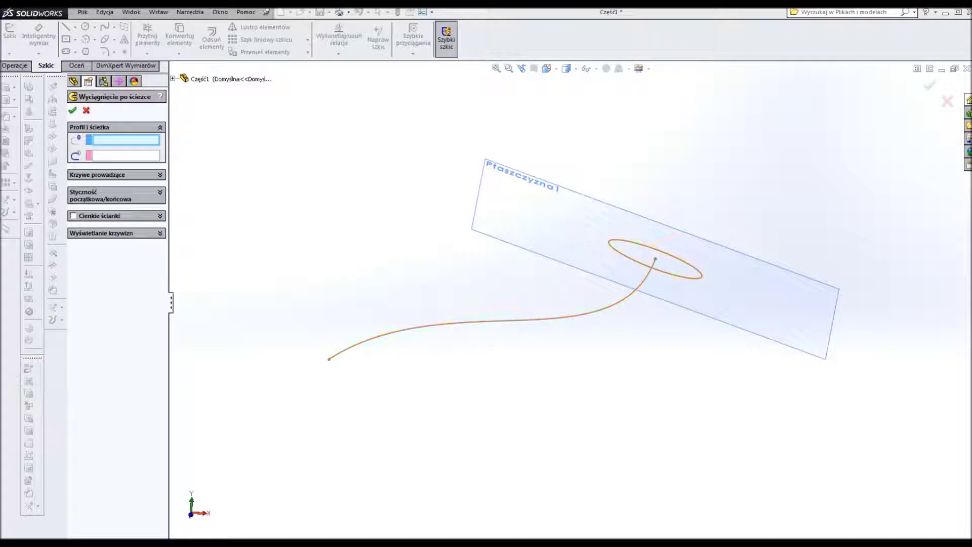
left_click(671, 273)
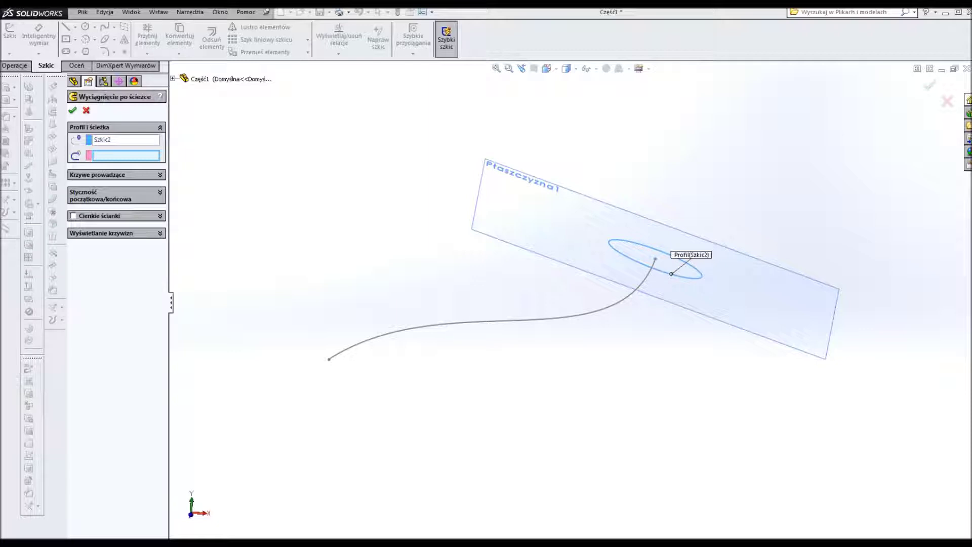
left_click(600, 309)
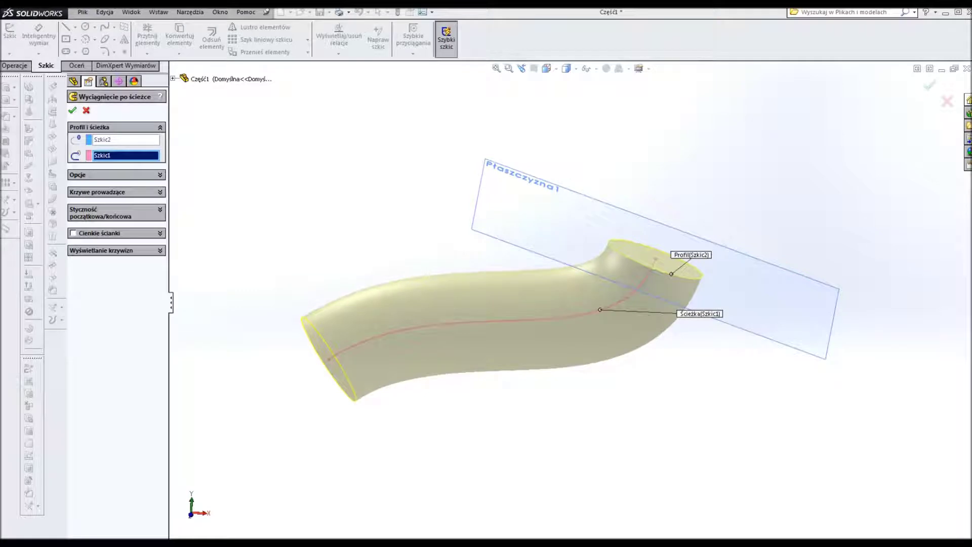
left_click(73, 110)
middle_click_drag(506, 304, 557, 253)
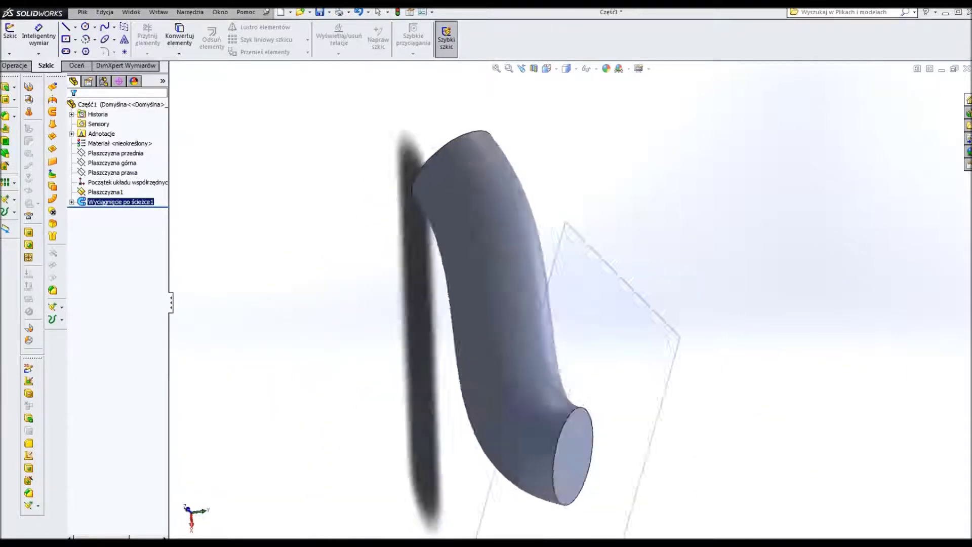
middle_click_drag(506, 304, 557, 278)
mouse_move(506, 304)
middle_mouse_down()
mouse_move(557, 278)
mouse_move(531, 263)
middle_mouse_up()
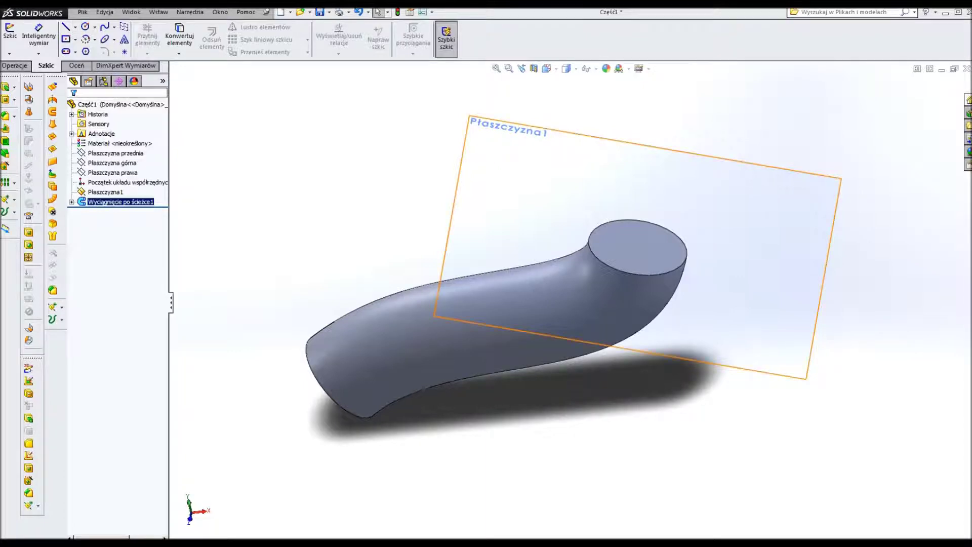
mouse_move(567, 260)
middle_mouse_down()
mouse_move(511, 324)
mouse_move(557, 284)
mouse_move(532, 228)
middle_mouse_up()
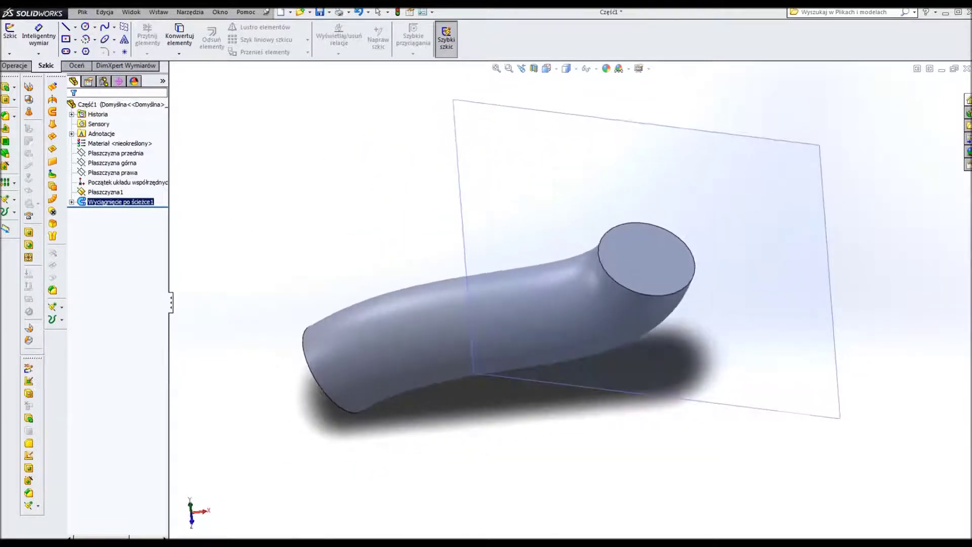
left_click(5, 140)
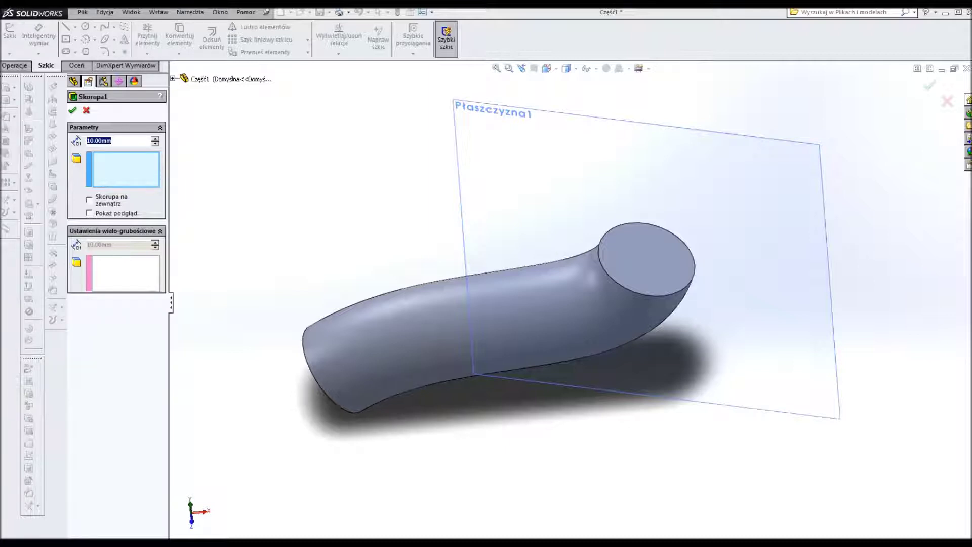
- Shell the tube to 1 mm walls, removing both round end faces
type("1")
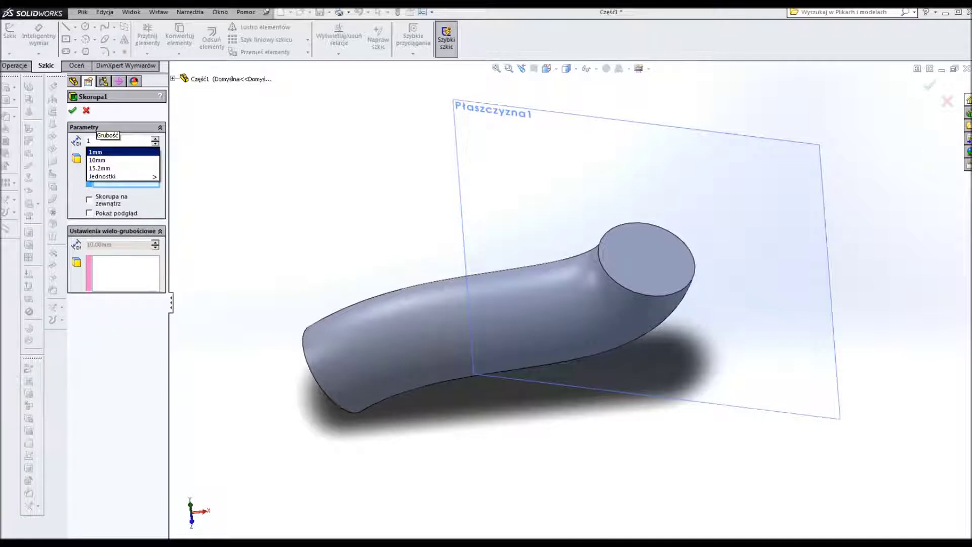
key("Return")
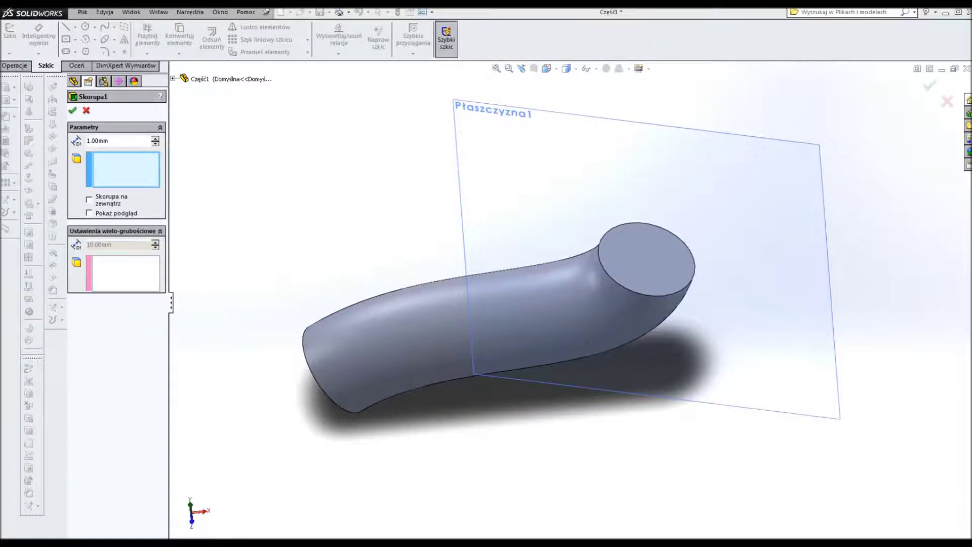
left_click(647, 259)
middle_click_drag(364, 304, 456, 304)
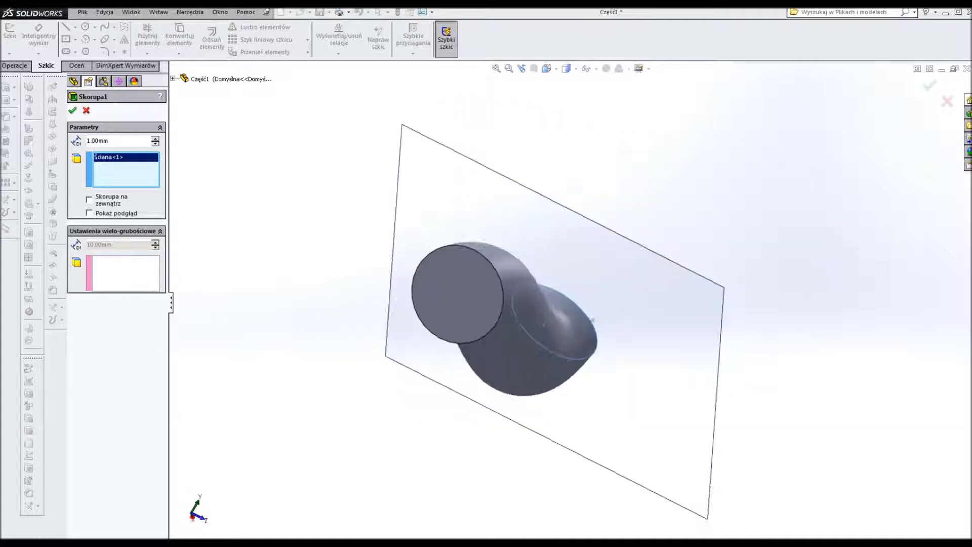
left_click(463, 288)
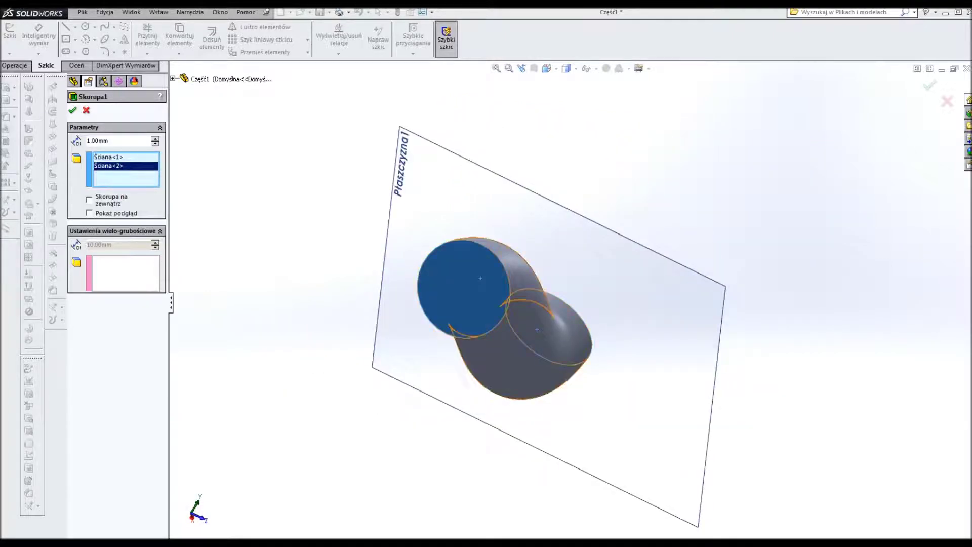
middle_click_drag(456, 303, 557, 304)
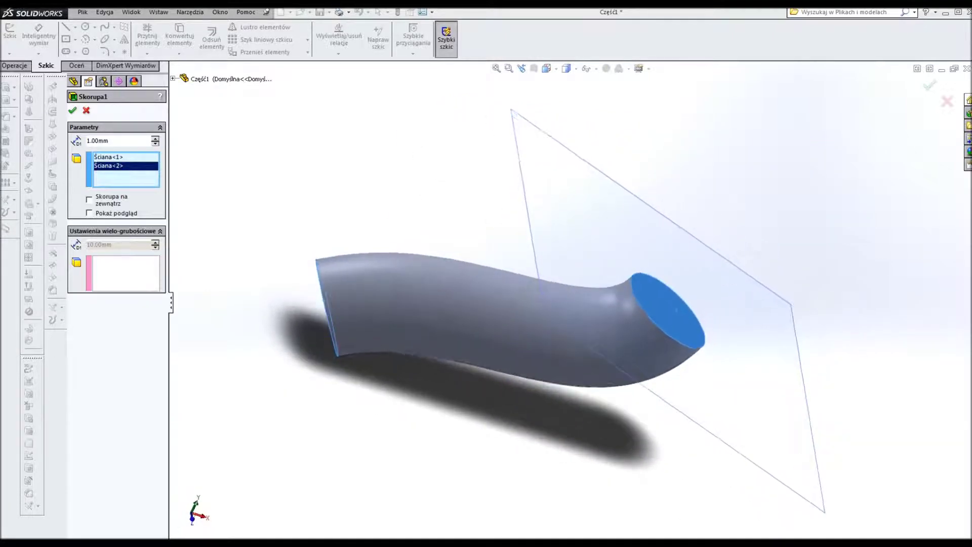
left_click(89, 213)
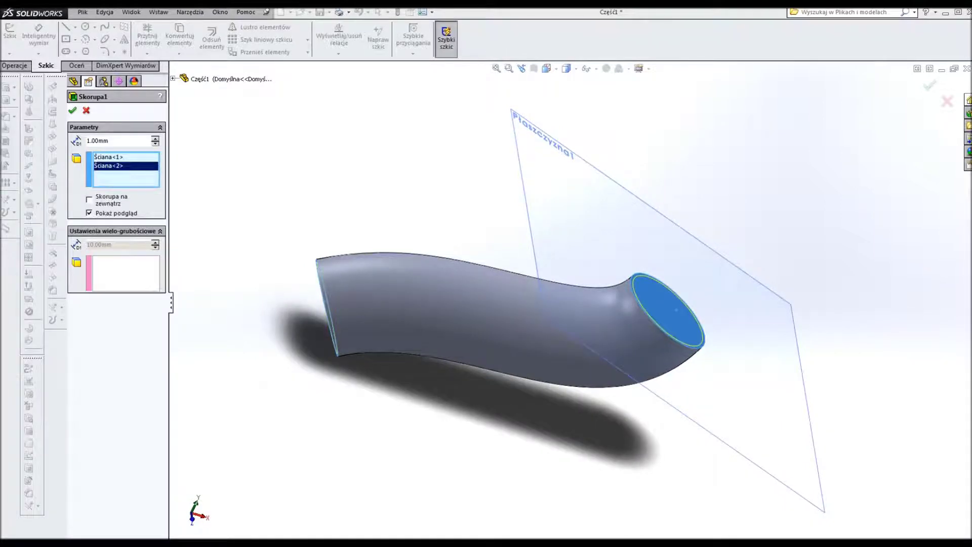
middle_click_drag(506, 304, 582, 303)
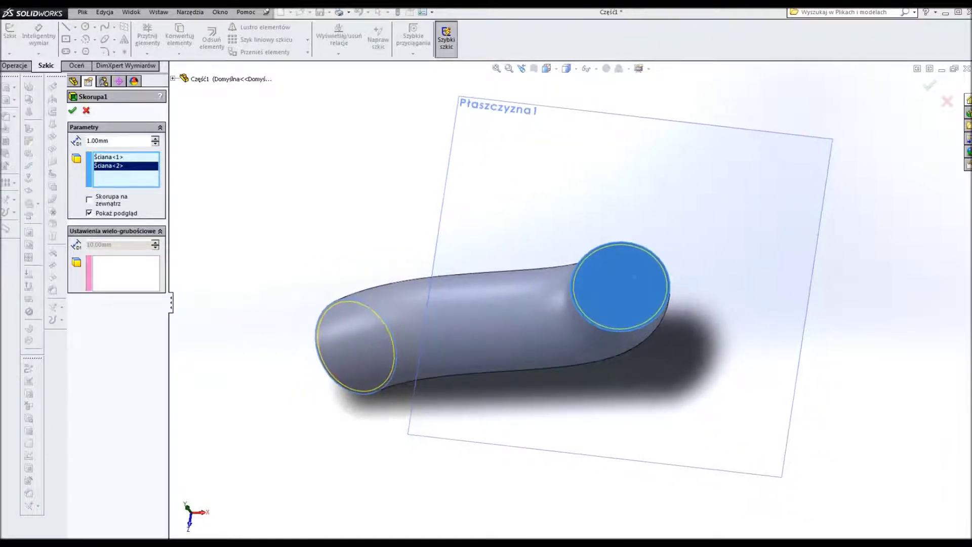
left_click(72, 111)
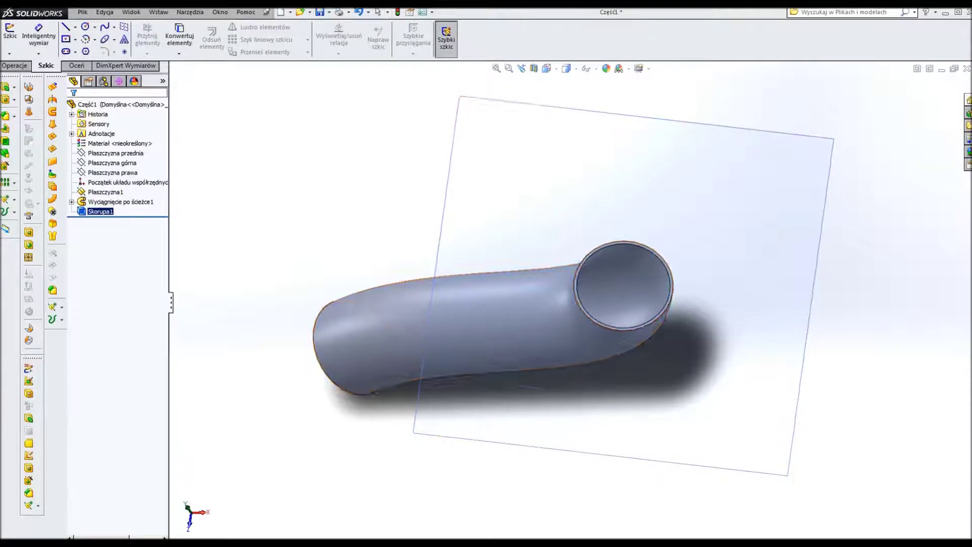
key("ctrl+3")
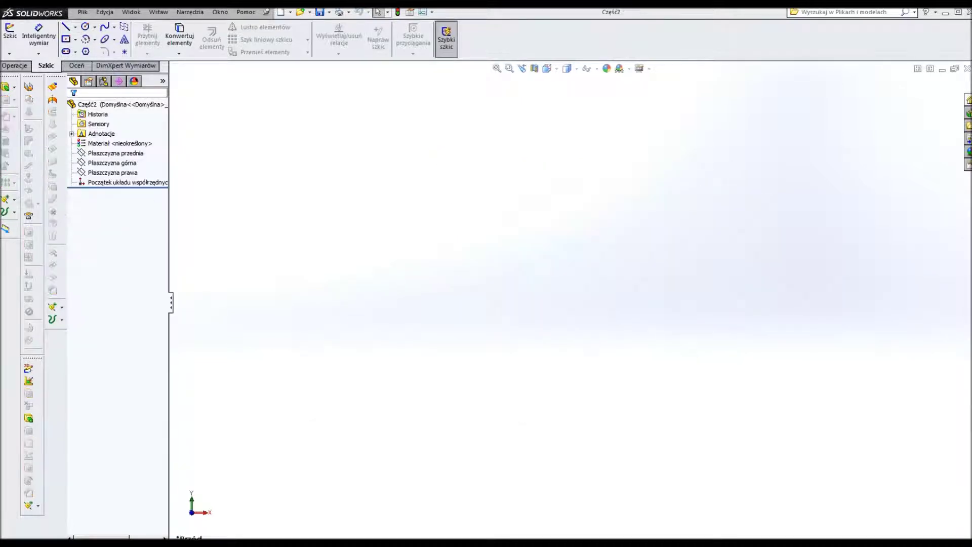
- On the new part's front plane, draw a slanted line joined to a horizontal line
left_click(115, 153)
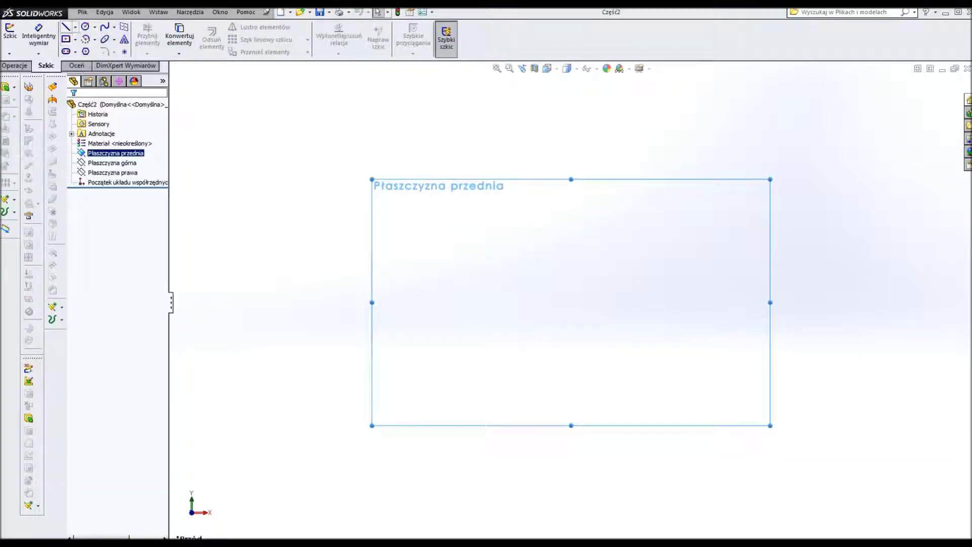
left_click(66, 27)
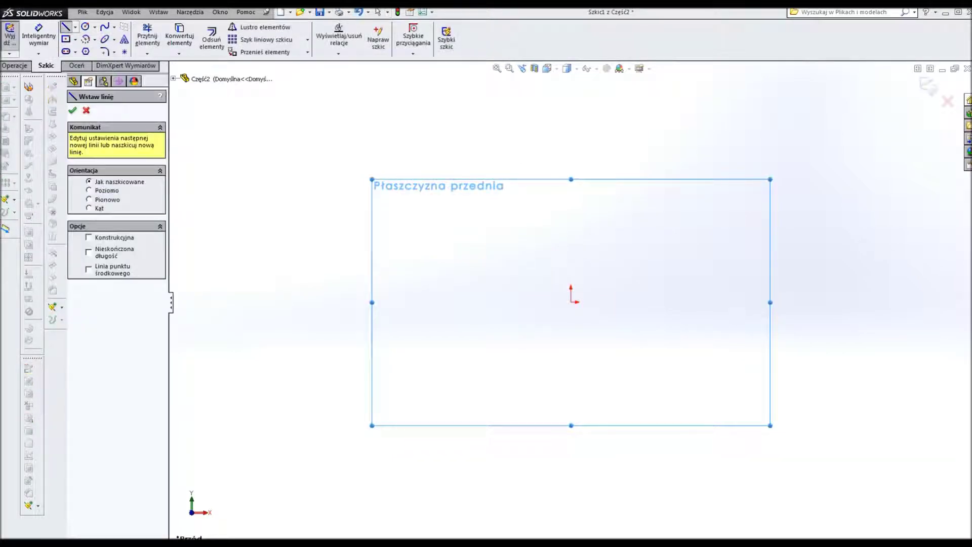
left_click(741, 146)
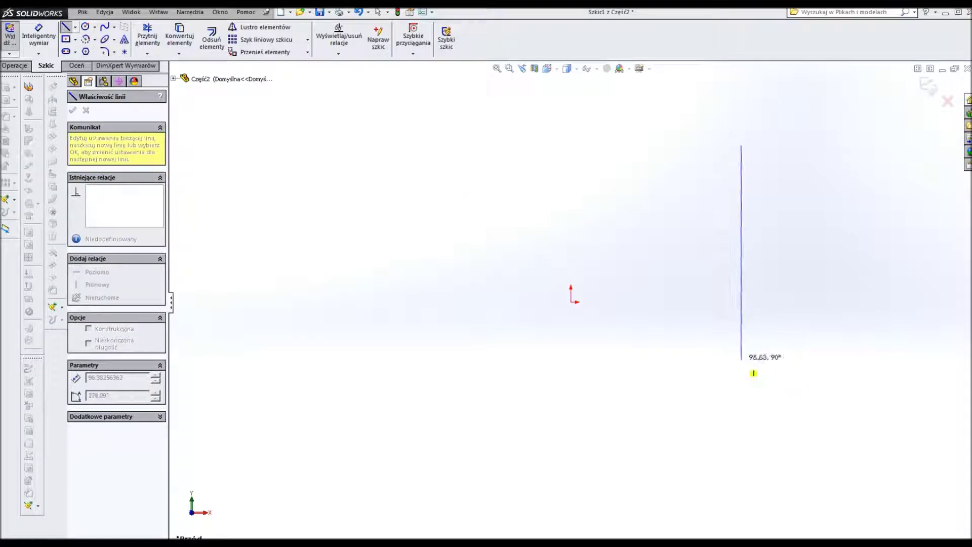
left_click(671, 342)
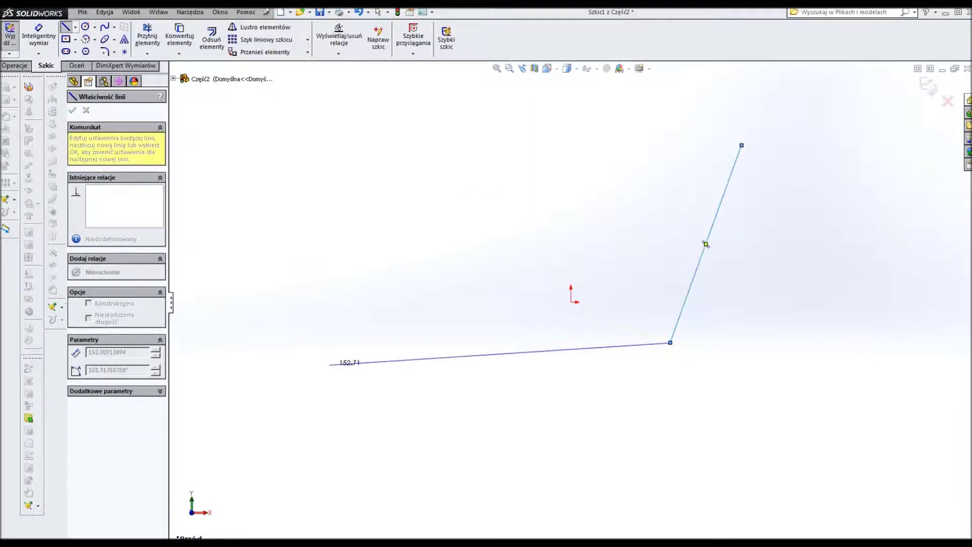
double_click(329, 364)
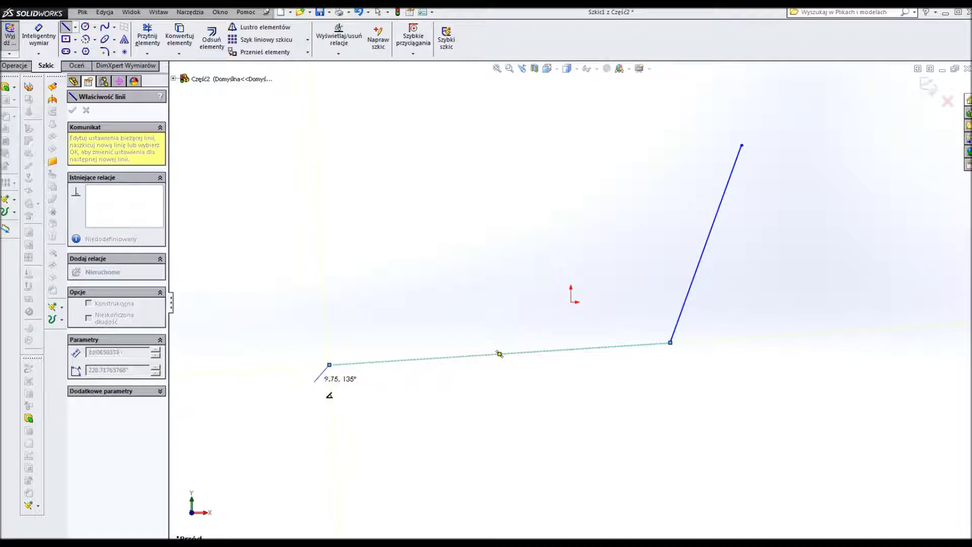
key("Escape")
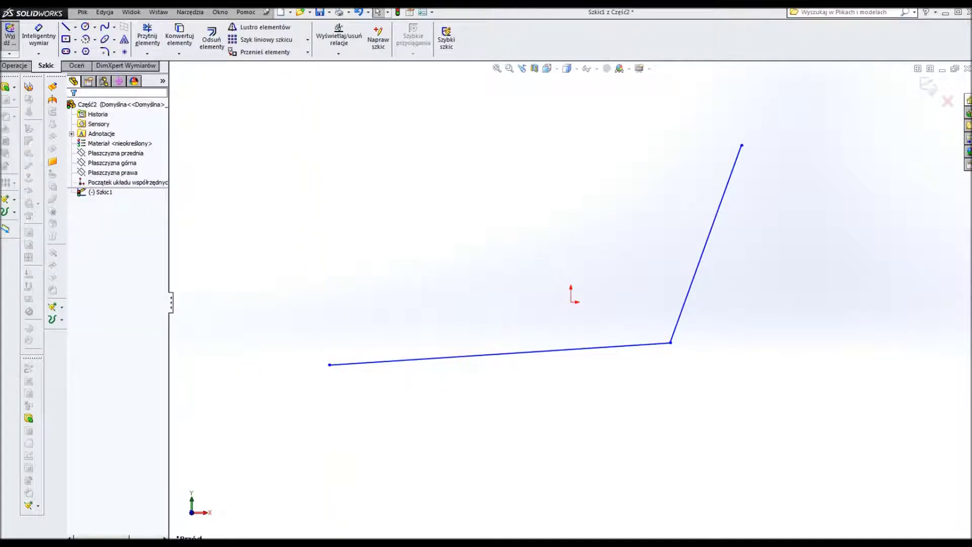
middle_click_drag(506, 303, 526, 314)
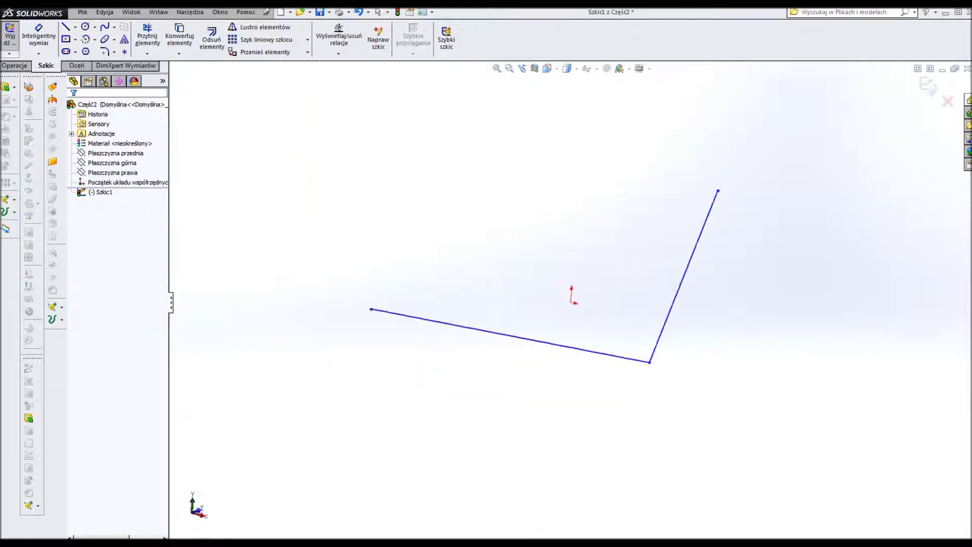
key("ctrl+8")
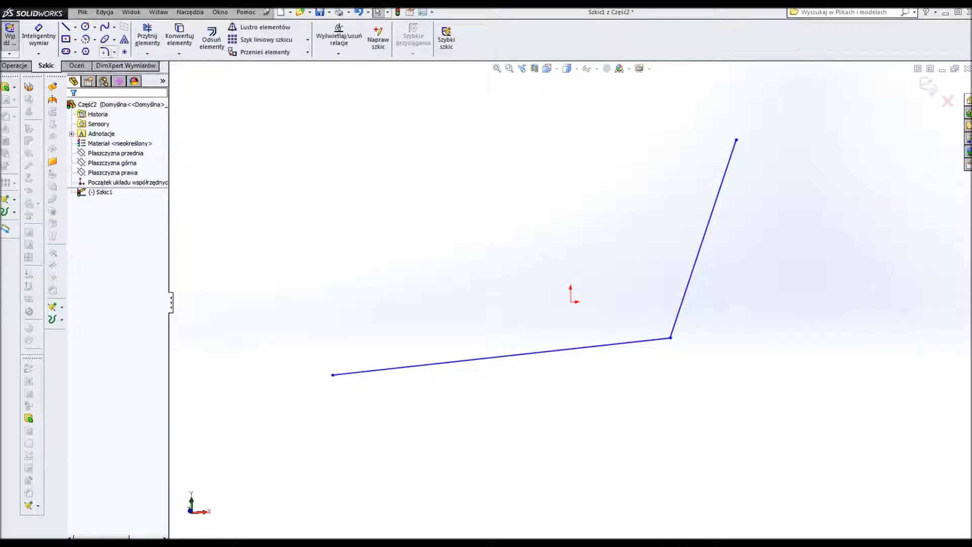
left_click(104, 51)
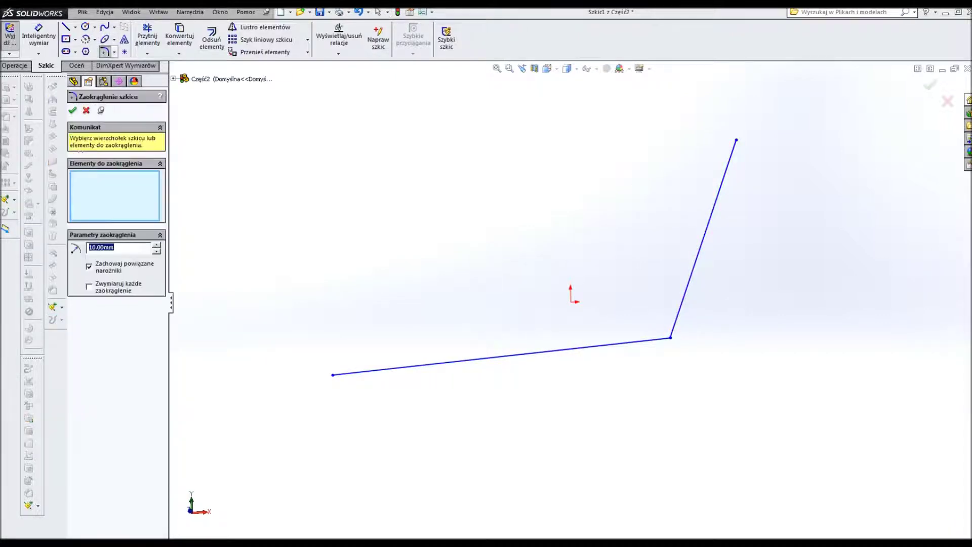
- Fillet the corner between the two lines with R120 mm and close Szkic1
left_click(671, 337)
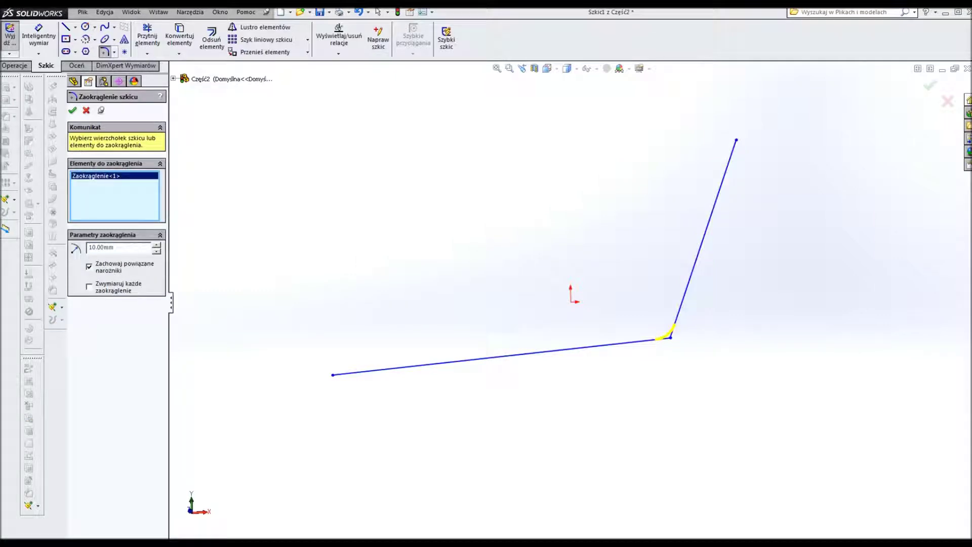
left_click(156, 244)
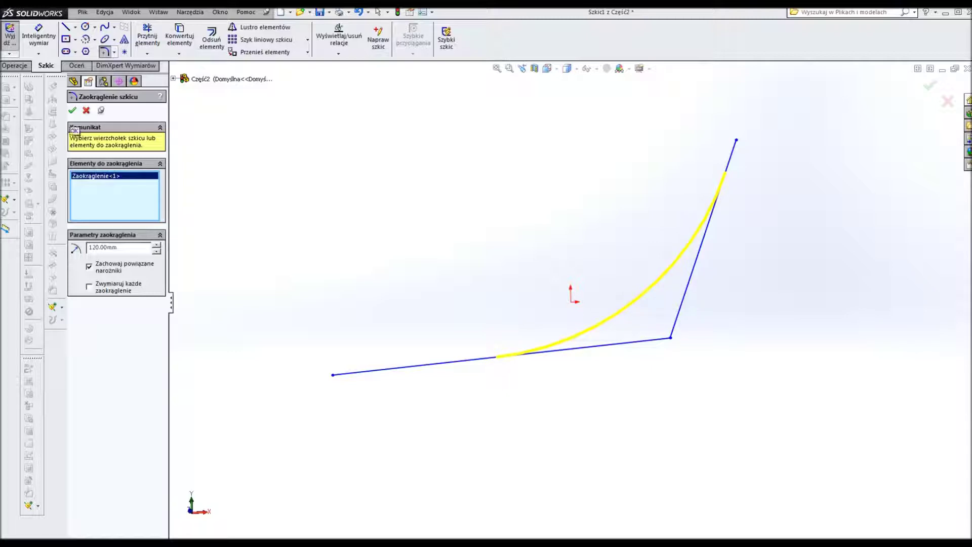
left_click(72, 111)
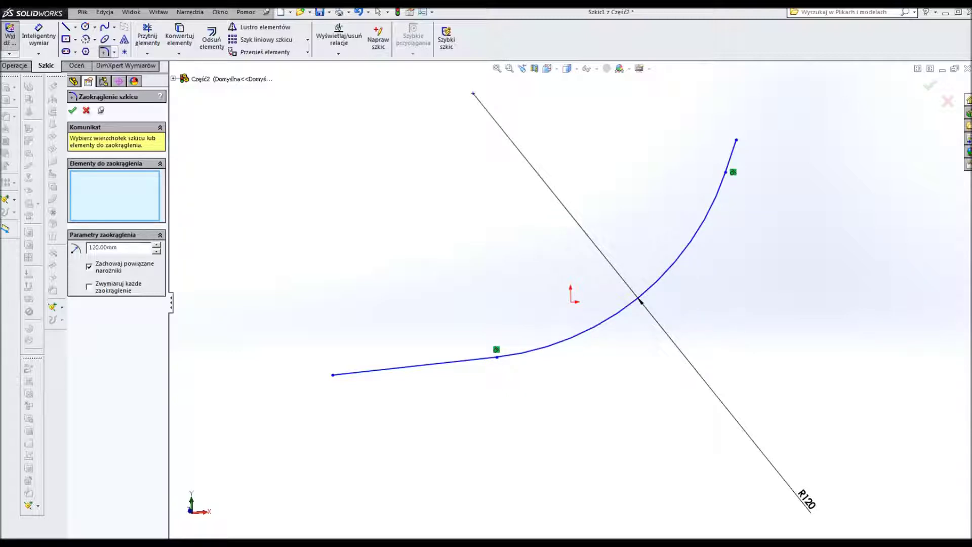
left_click(73, 110)
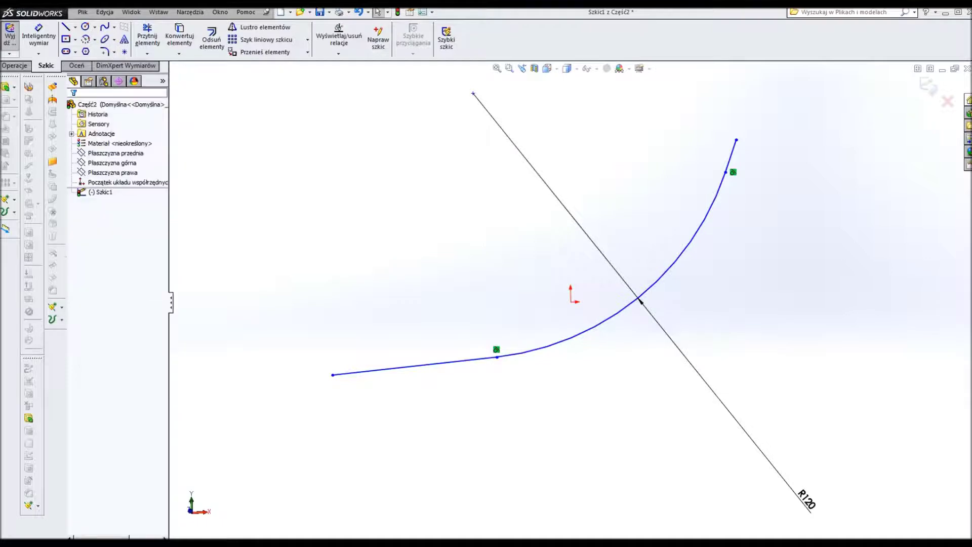
middle_click_drag(571, 299, 537, 275)
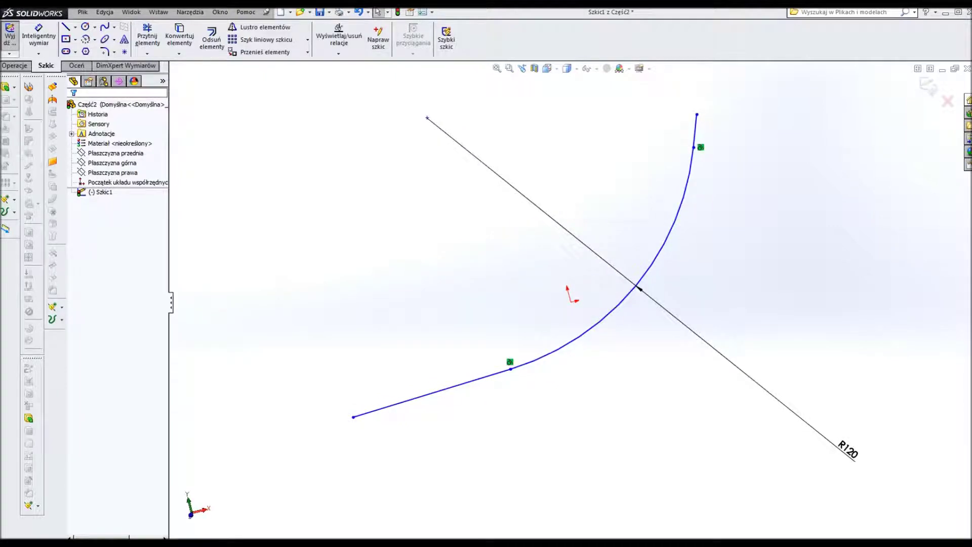
left_click(928, 86)
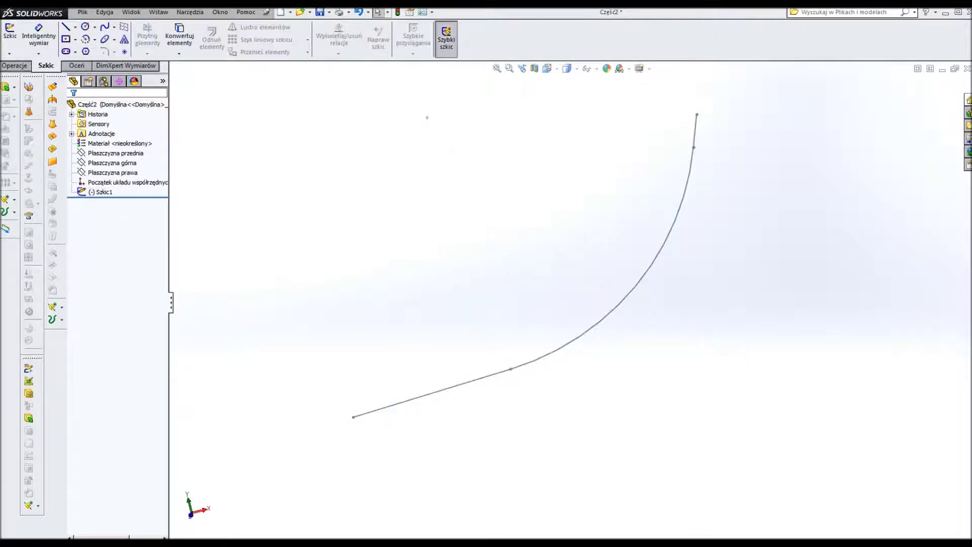
- Create Płaszczyzna1 perpendicular to the short upper line at its end point
middle_click_drag(556, 284, 552, 281)
left_click(116, 152)
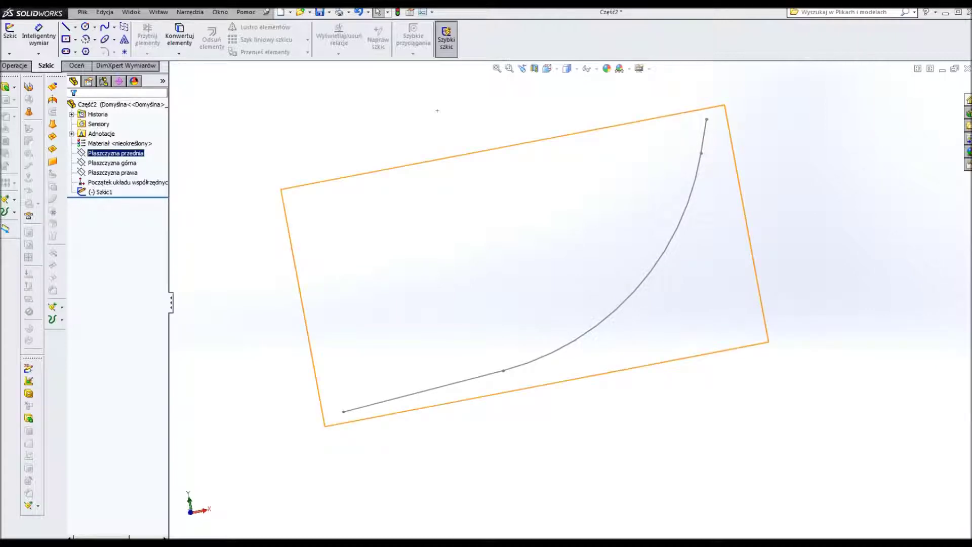
key("Escape")
left_click(158, 12)
mouse_move(192, 118)
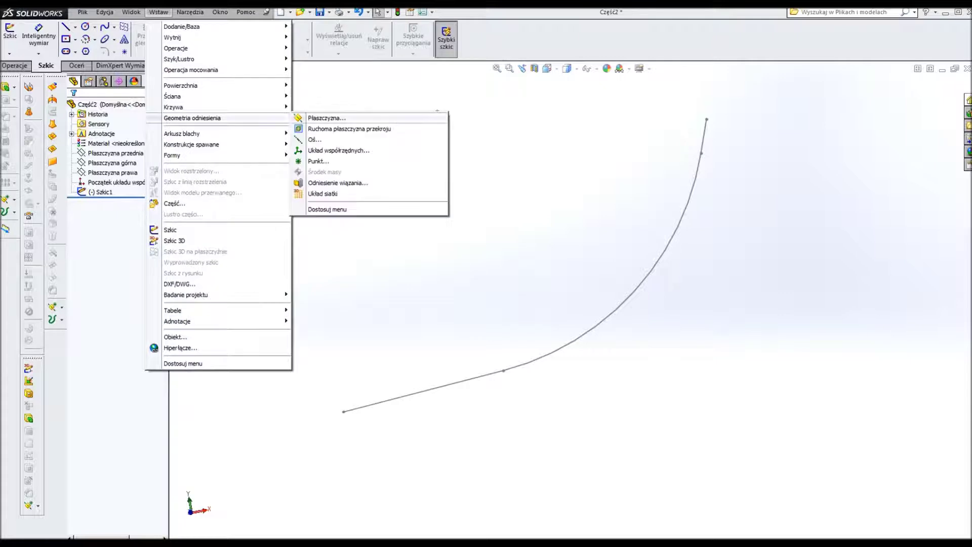
left_click(326, 117)
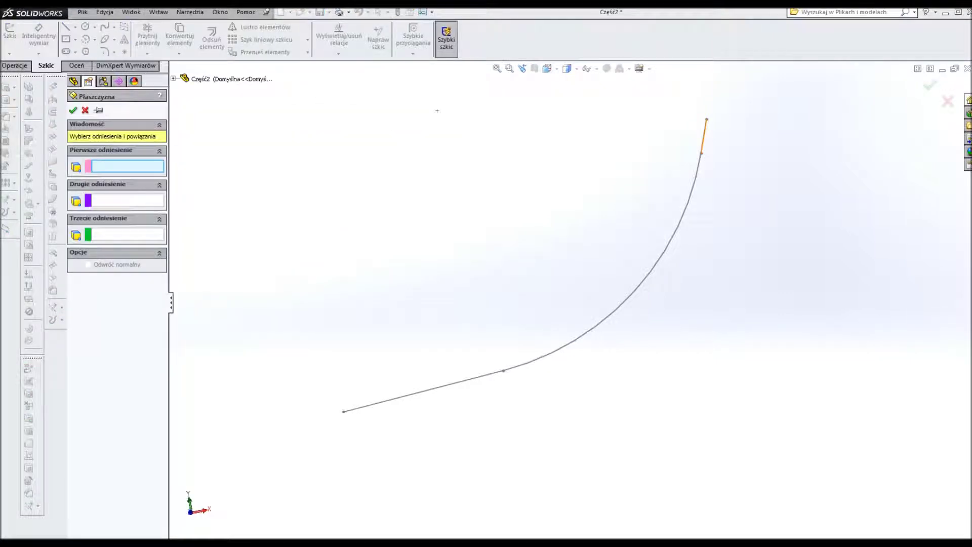
left_click(704, 135)
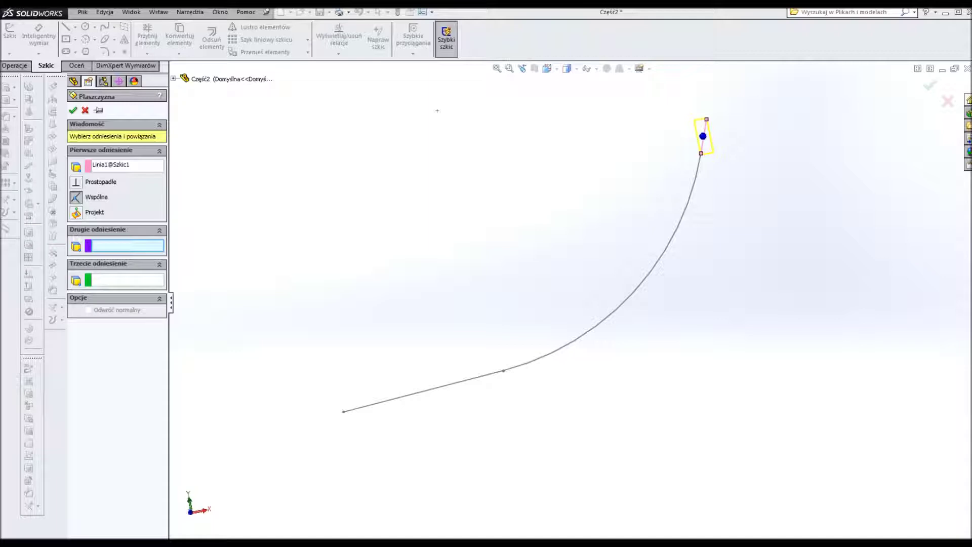
left_click(702, 136)
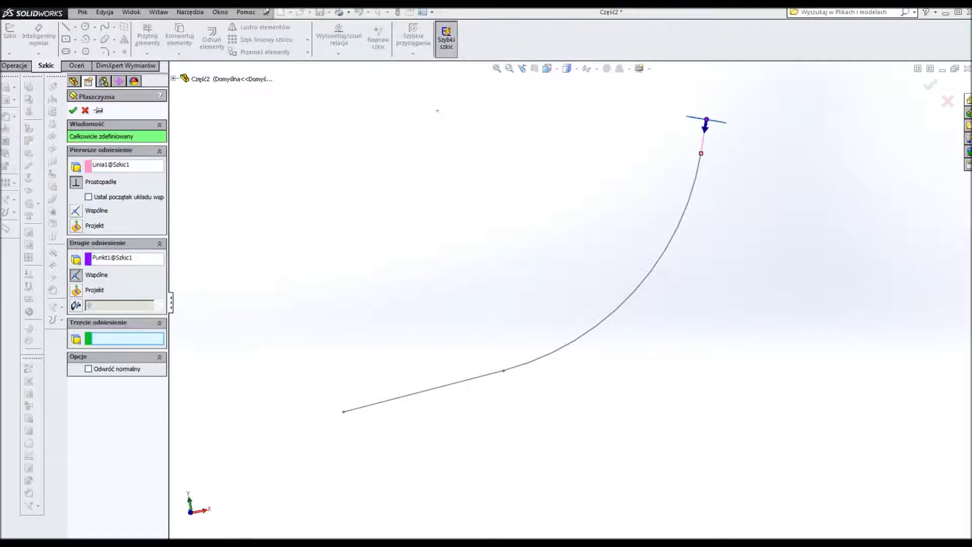
key("Return")
key("ctrl+7")
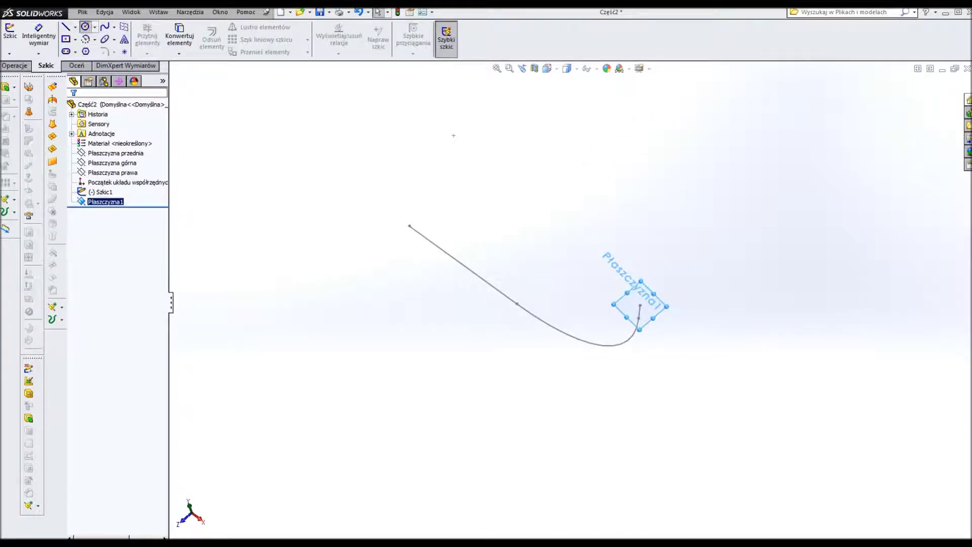
- Sketch a circle of radius about 43.42 on Płaszczyzna1, centred on the path's end, as Szkic2
left_click(85, 27)
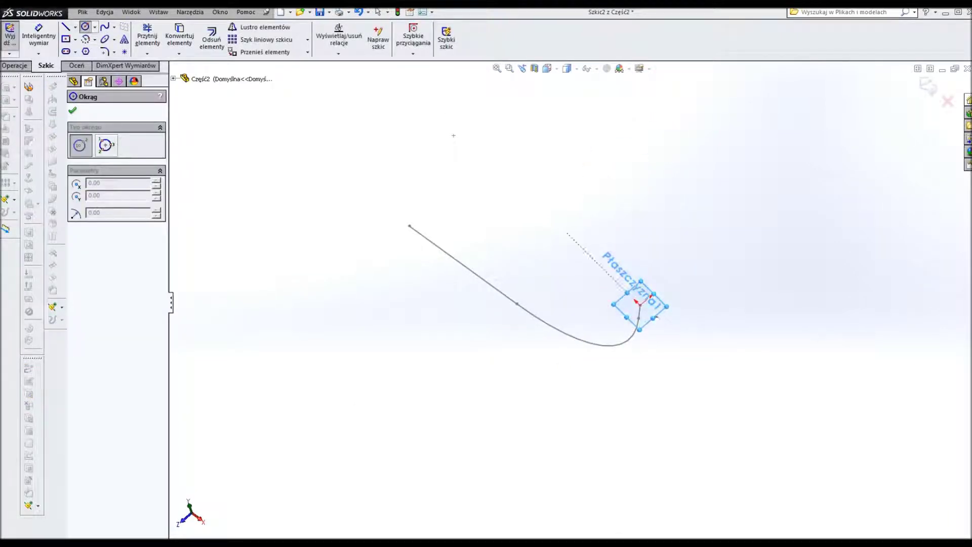
left_click(639, 304)
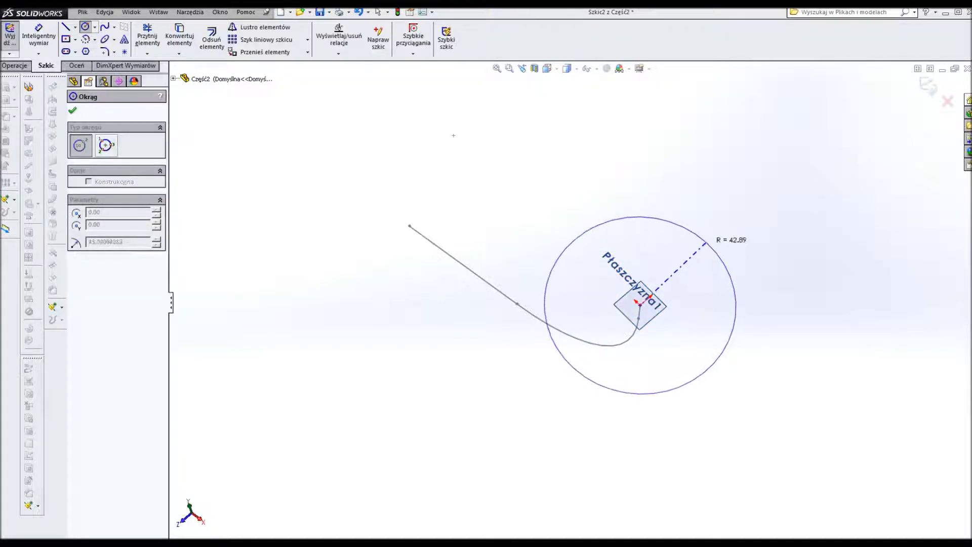
left_click(708, 242)
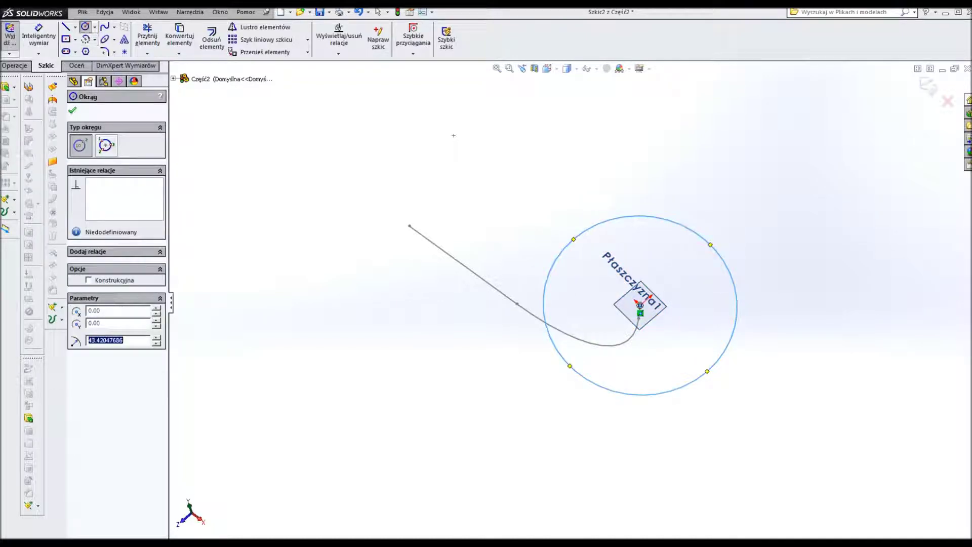
key("Escape")
mouse_move(454, 135)
middle_mouse_down()
mouse_move(490, 98)
mouse_move(503, 109)
middle_mouse_up()
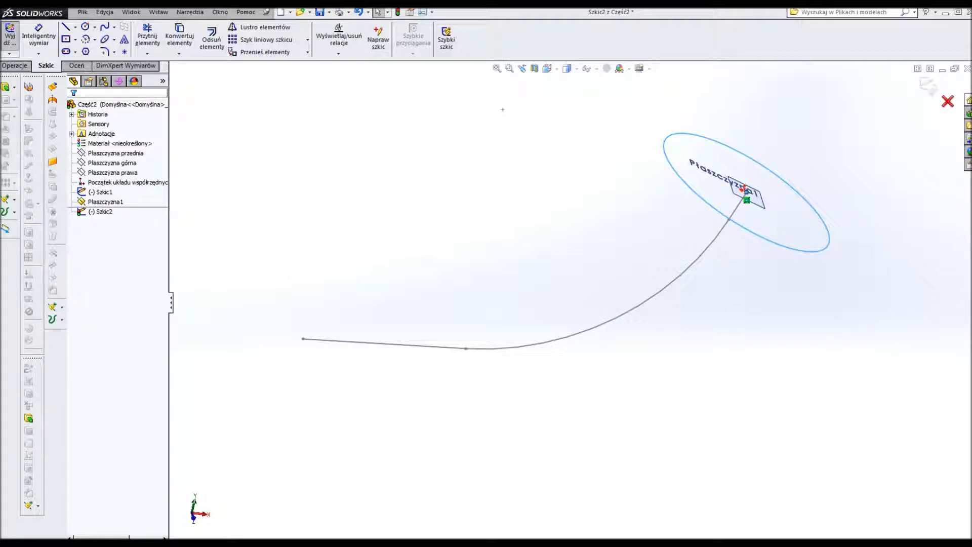
left_click(928, 86)
middle_click_drag(514, 141, 524, 132)
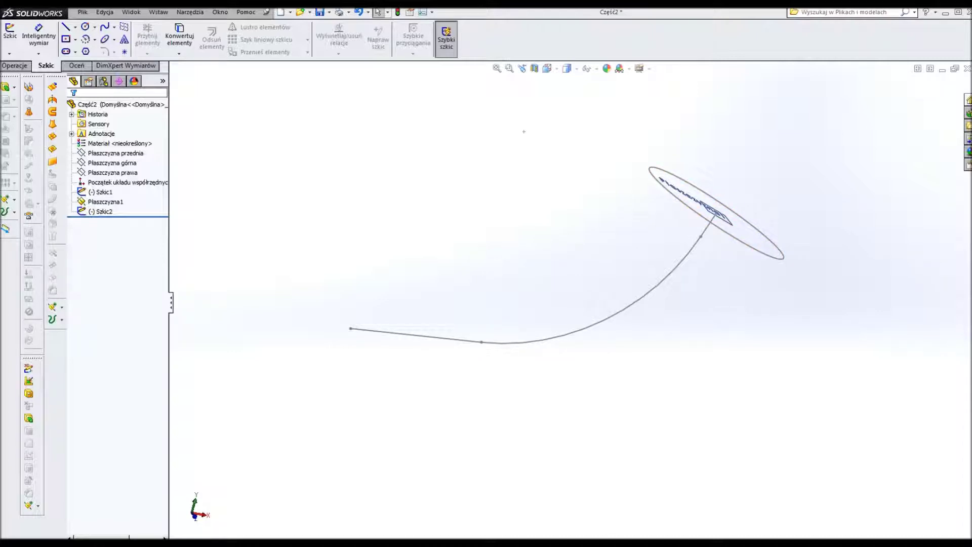
left_click(158, 12)
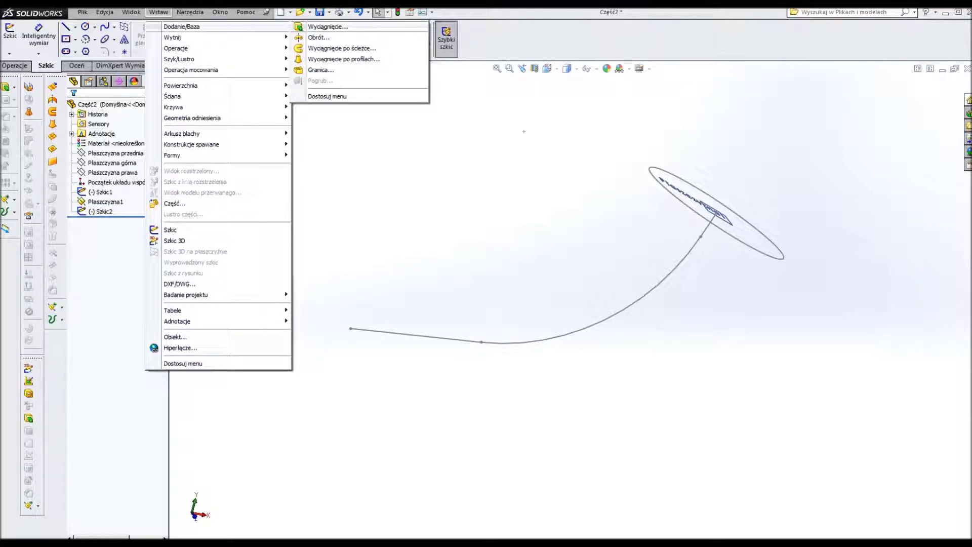
- Sweep the Szkic2 circle along the Szkic1 path into a solid bent cylinder
key("Escape")
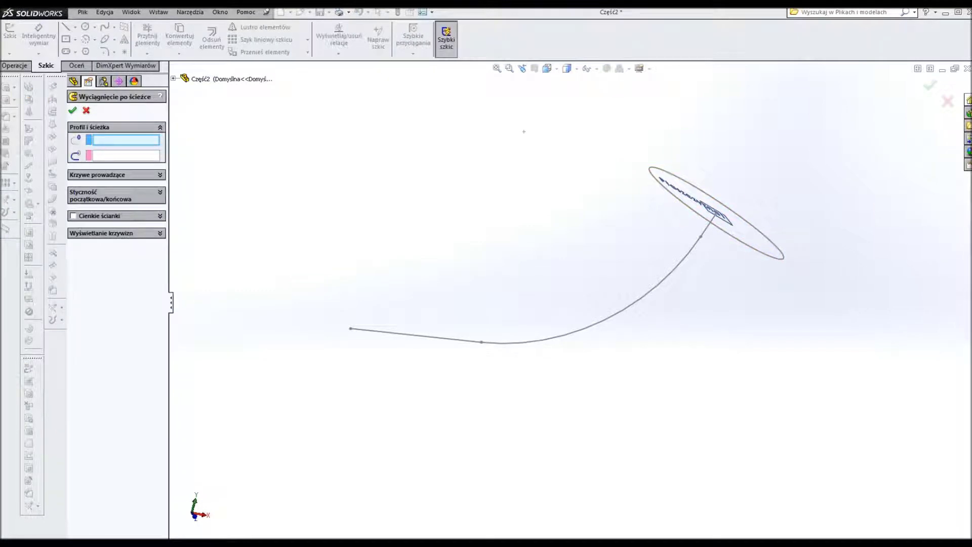
left_click(776, 258)
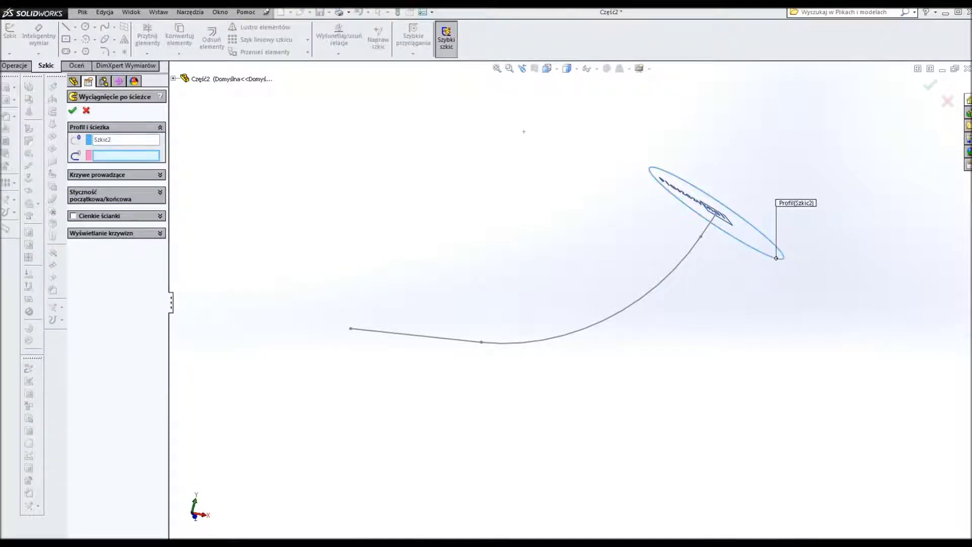
left_click(663, 279)
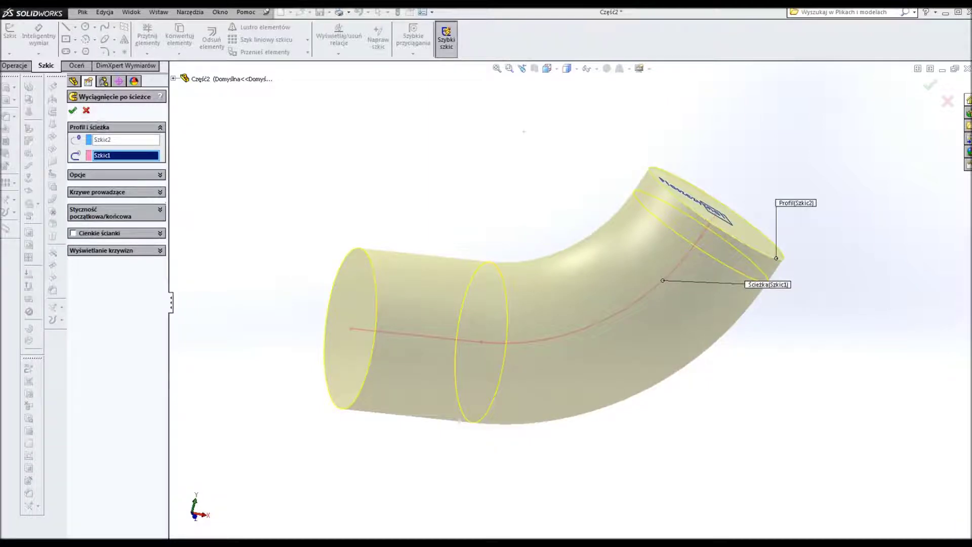
key("Return")
mouse_move(557, 304)
middle_mouse_down()
mouse_move(465, 263)
mouse_move(698, 205)
middle_mouse_up()
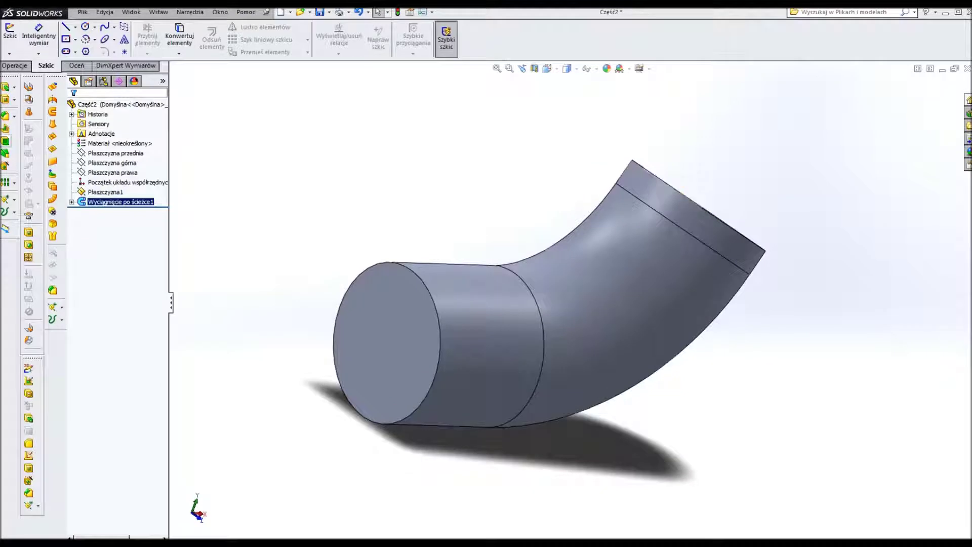
left_click(6, 141)
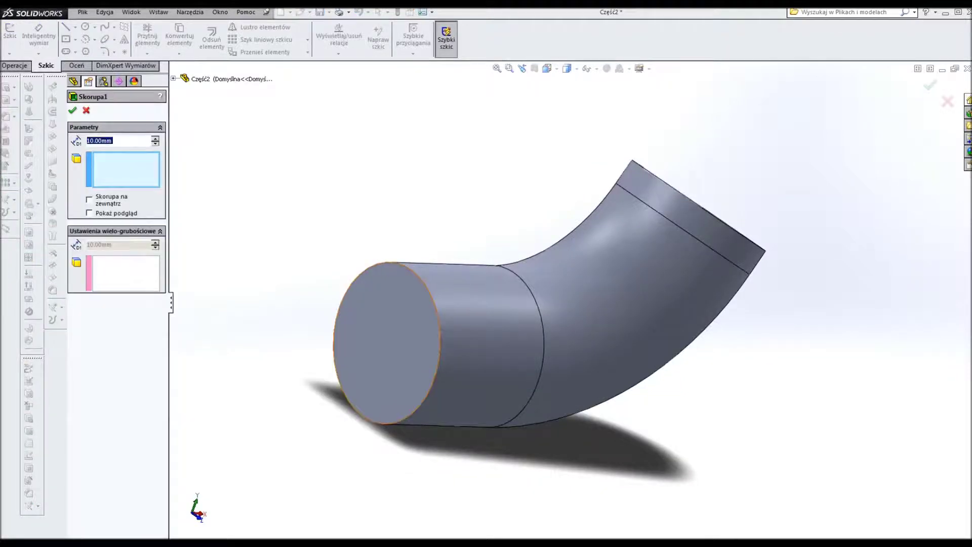
- Shell the bent cylinder to 10 mm walls, removing both circular end faces
left_click(387, 343)
middle_click_drag(387, 343, 456, 304)
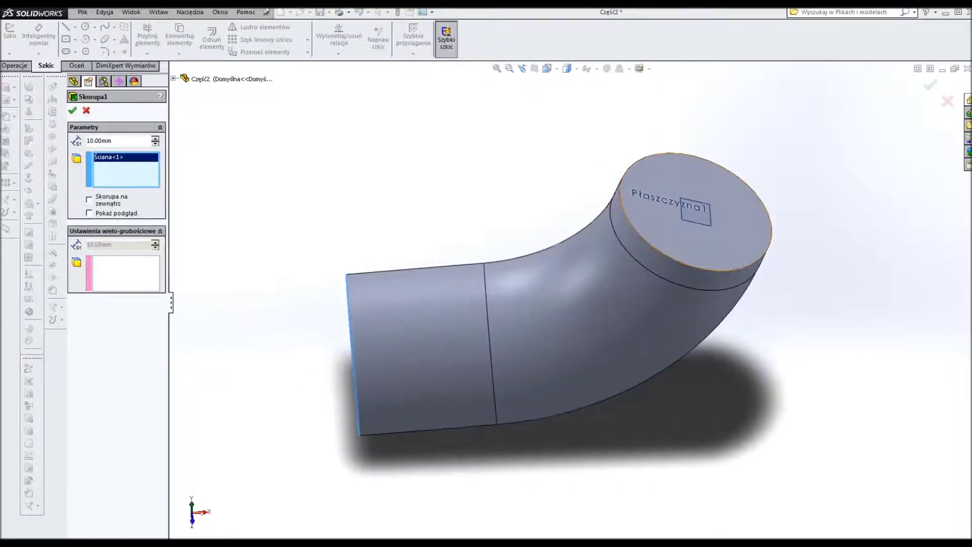
left_click(714, 245)
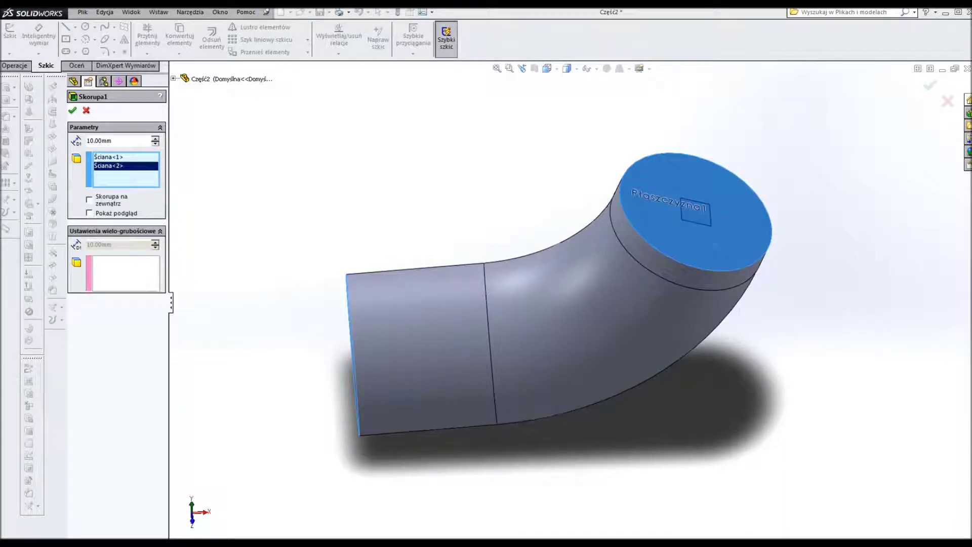
left_click(89, 212)
middle_click_drag(506, 313, 547, 283)
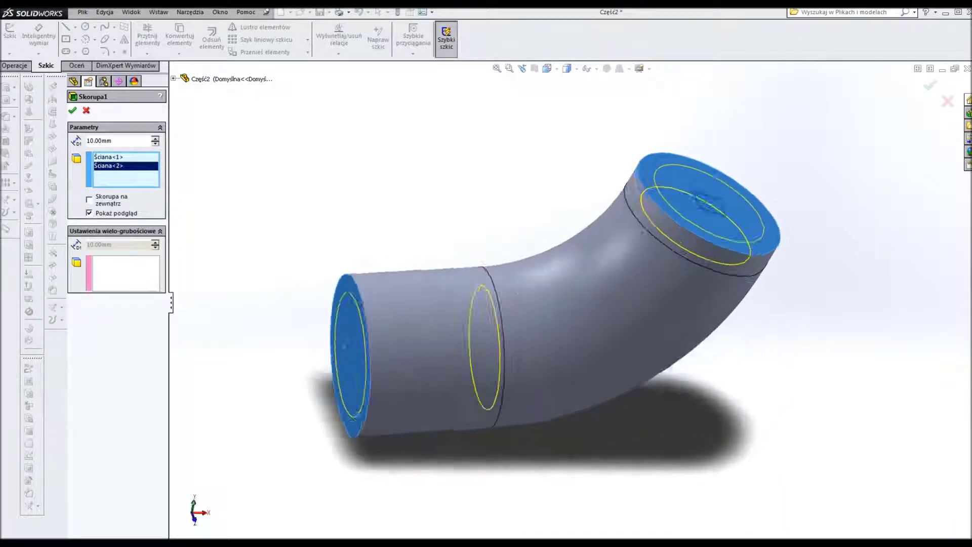
left_click(73, 110)
mouse_move(556, 304)
middle_mouse_down()
mouse_move(587, 263)
mouse_move(617, 284)
mouse_move(567, 354)
mouse_move(486, 294)
mouse_move(517, 313)
mouse_move(567, 284)
mouse_move(552, 299)
mouse_move(572, 324)
middle_mouse_up()
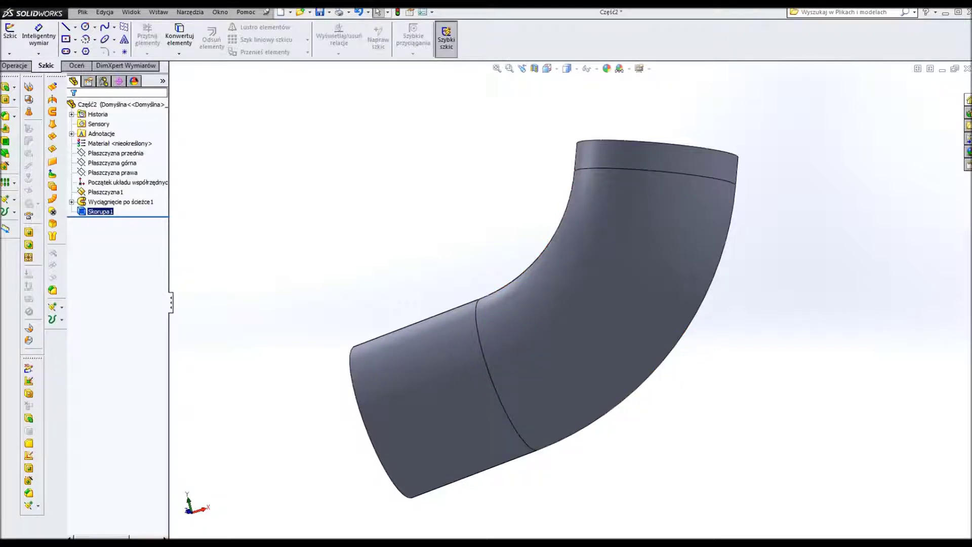
left_click(82, 12)
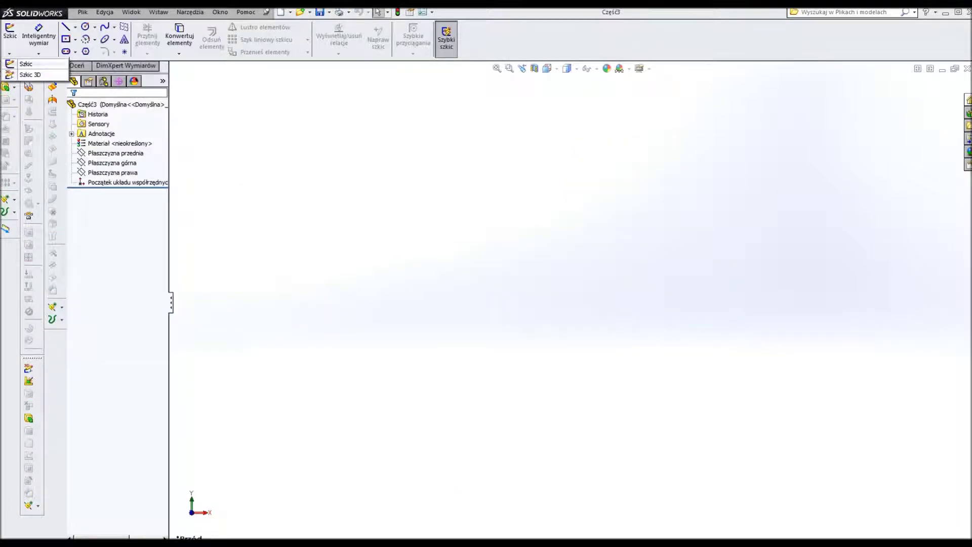
- Start a 3D sketch and draw the first two connected straight segments of the path
left_click(30, 74)
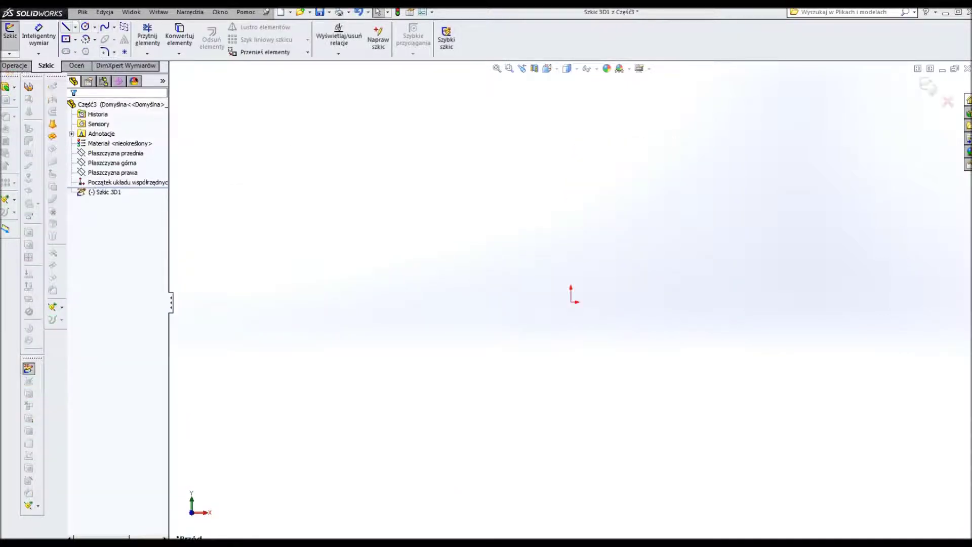
left_click(66, 27)
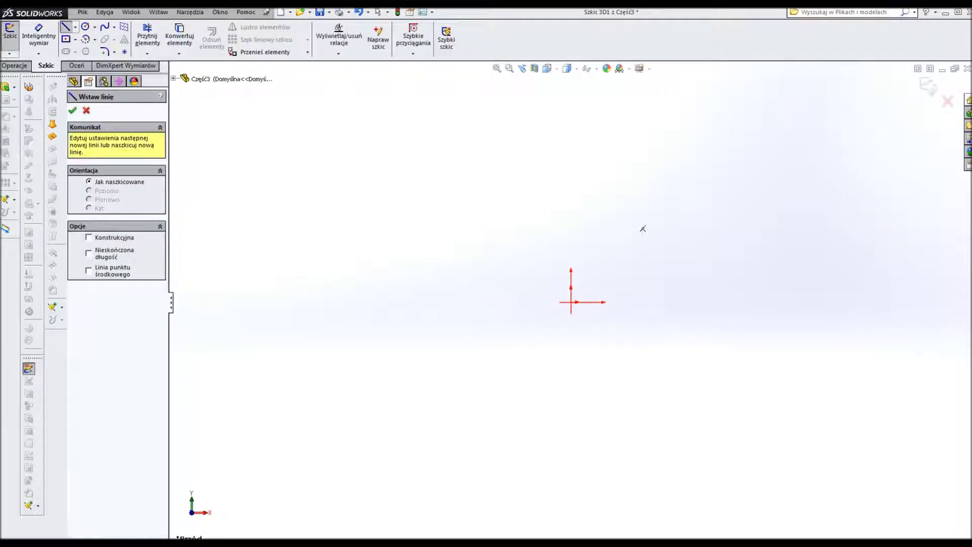
left_click(697, 196)
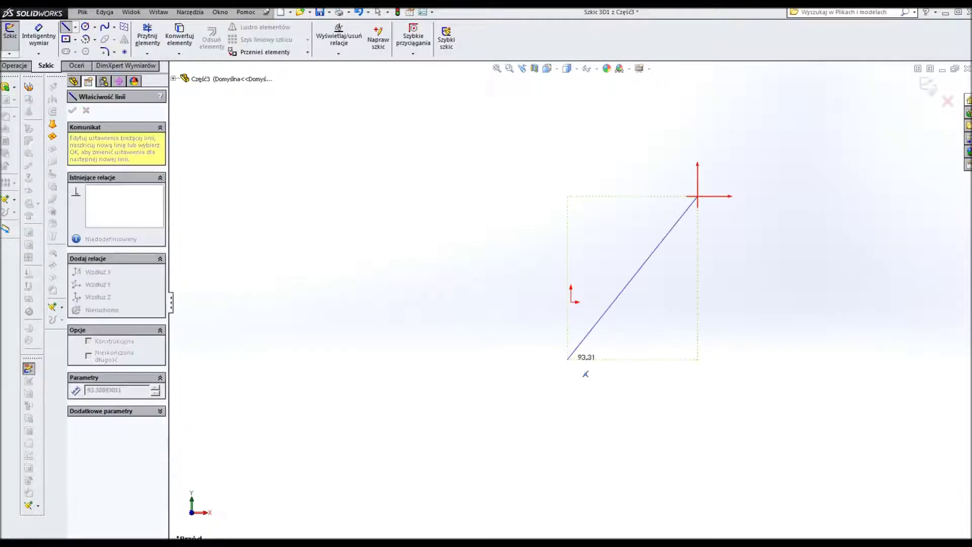
left_click(567, 359)
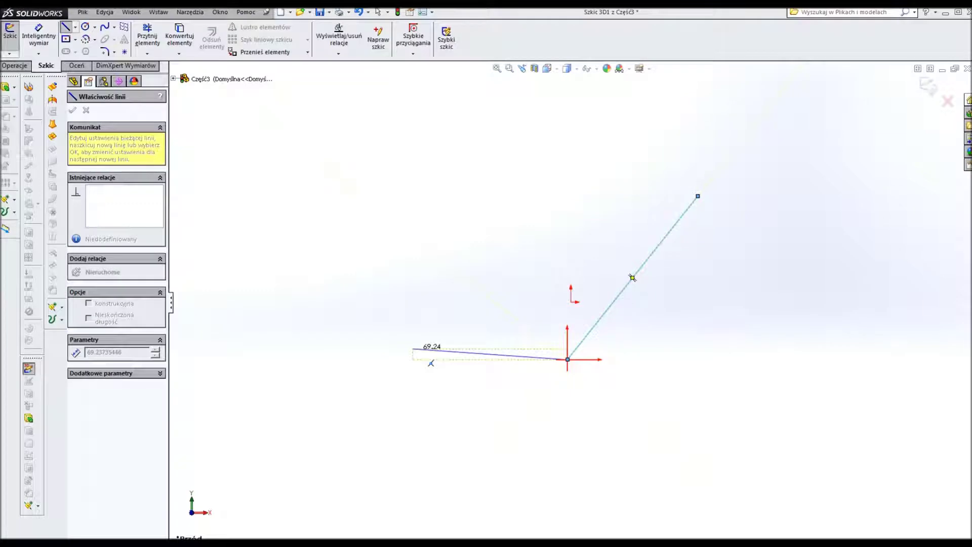
left_click(396, 343)
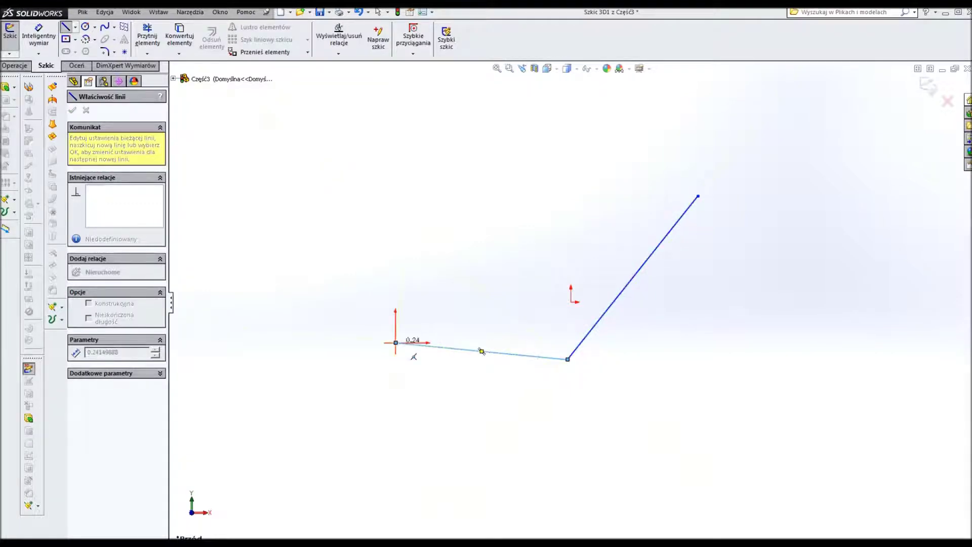
mouse_move(413, 356)
middle_mouse_down()
mouse_move(408, 334)
mouse_move(431, 321)
middle_mouse_up()
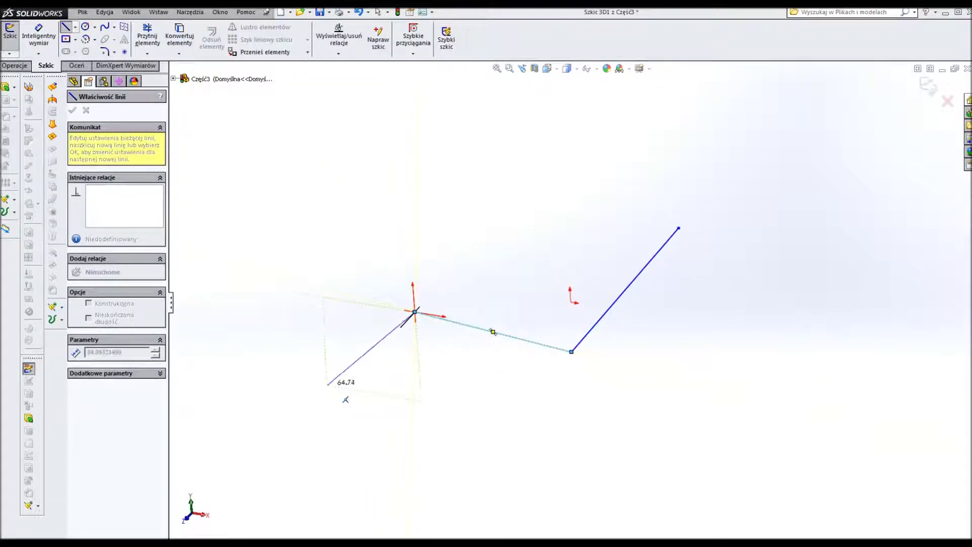
- Add the third line segment on a different plane to complete the bent path
key("Tab")
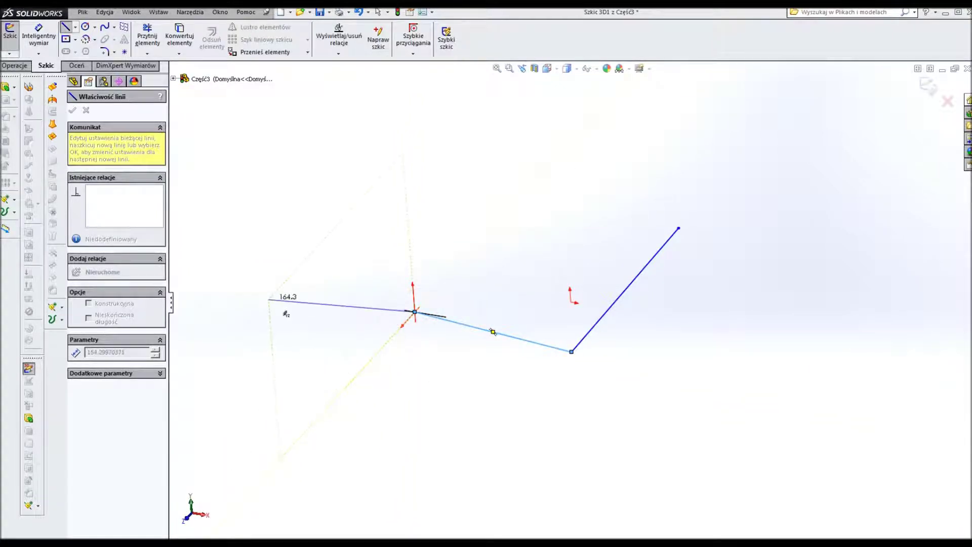
key("Tab")
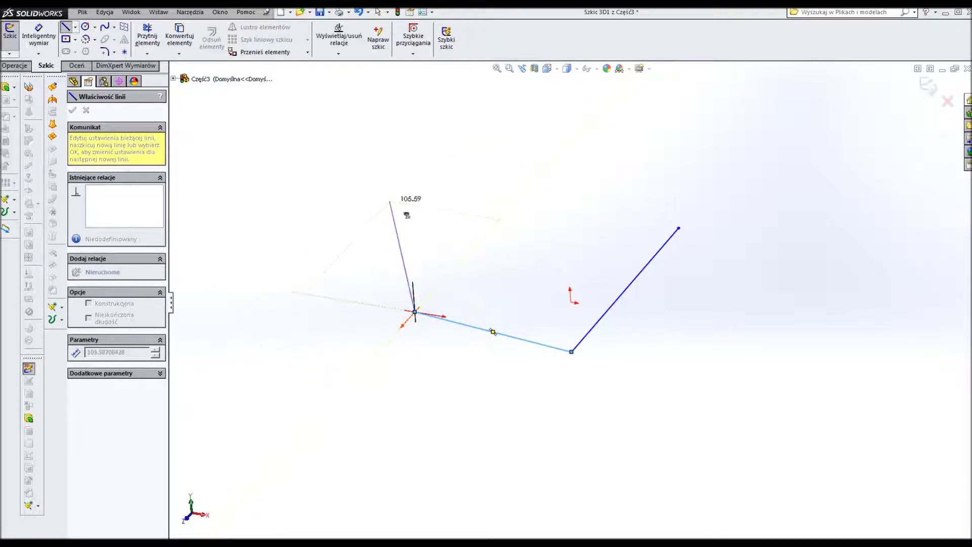
key("Tab")
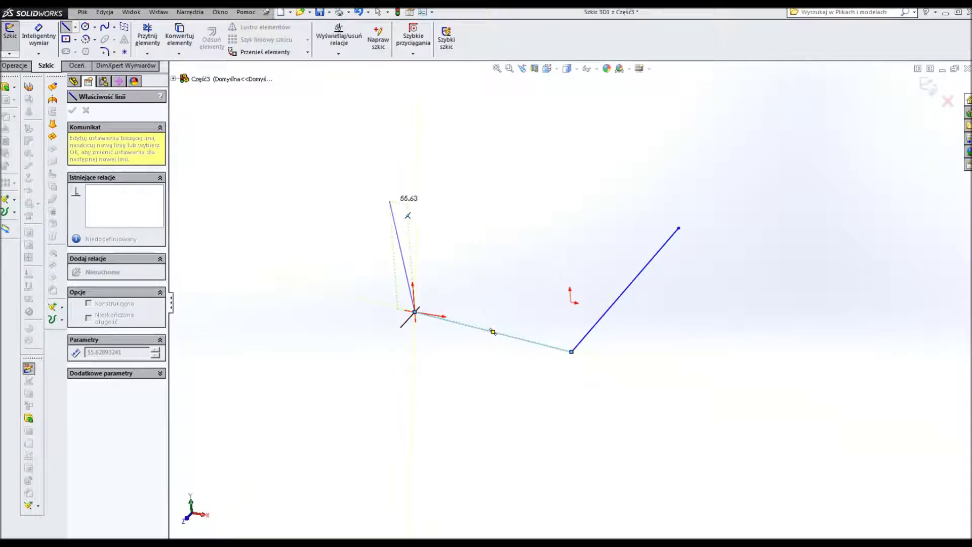
key("Tab")
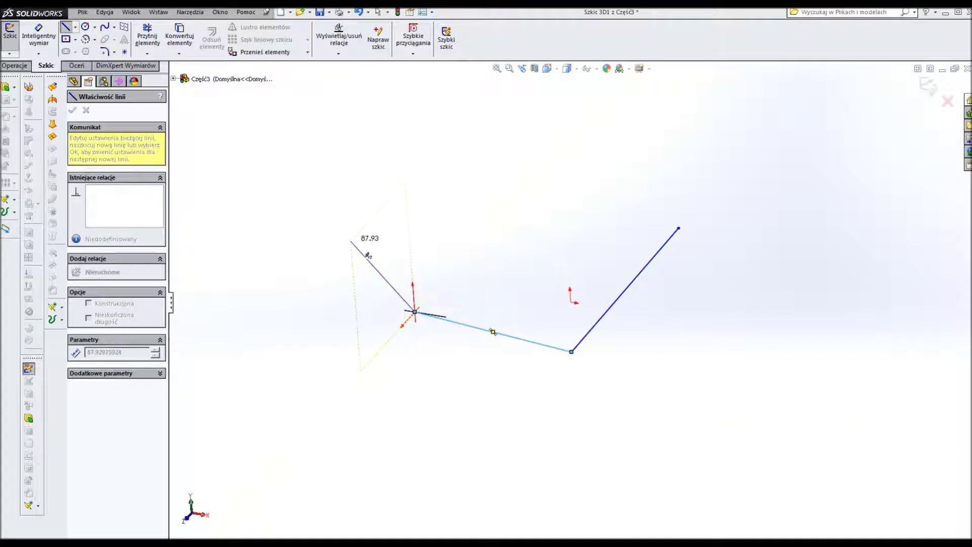
key("Tab")
left_click(310, 367)
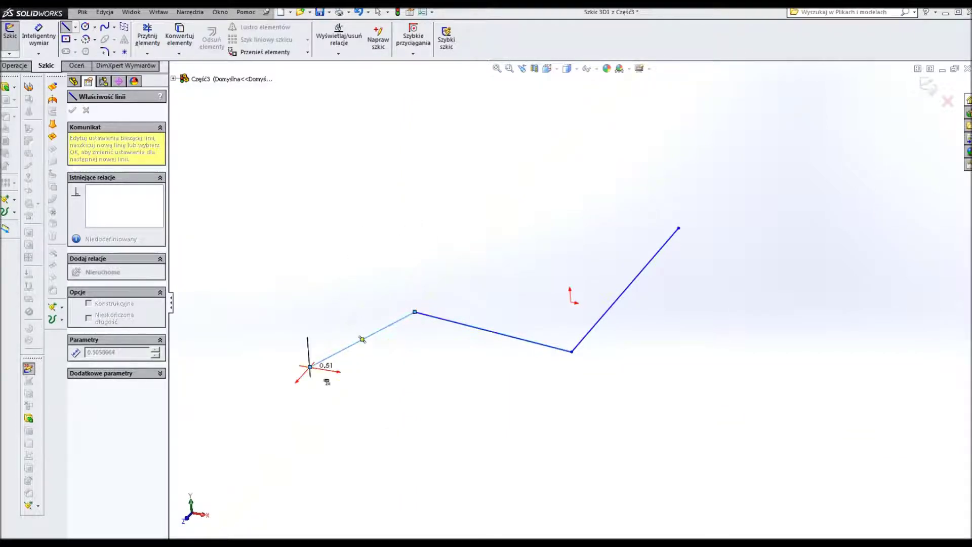
key("Escape")
key("Right")
key("Right")
key("Right")
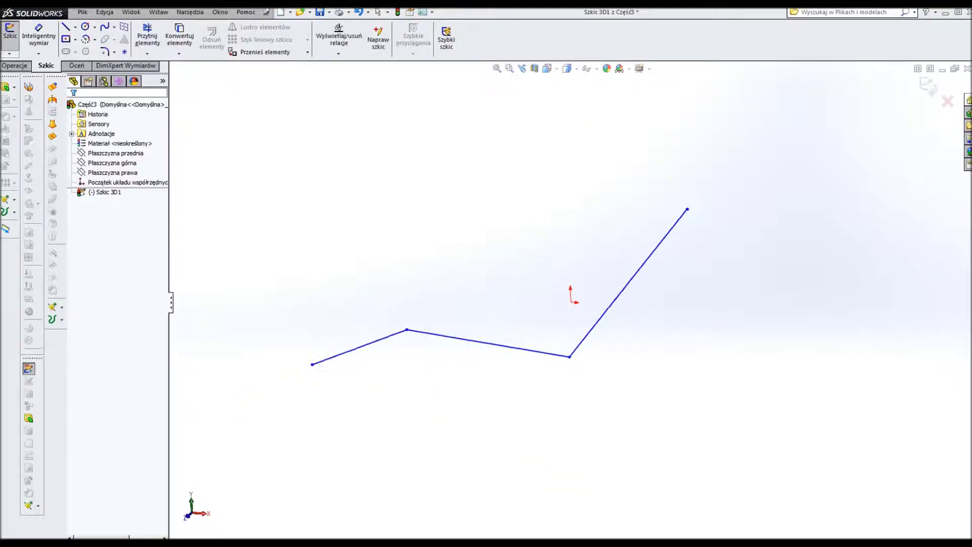
key("Right")
key("Right")
key("Right")
key("Right")
key("Right")
key("Right")
key("Right")
key("Right")
key("Right")
key("Right")
key("Right")
key("Right")
key("Right")
key("Right")
key("Right")
key("Right")
key("Right")
key("Right")
key("Right")
key("Right")
key("Right")
key("Right")
key("Right")
key("Right")
key("Right")
key("Right")
key("Right")
key("Right")
key("Right")
key("Right")
key("Right")
key("Right")
key("Right")
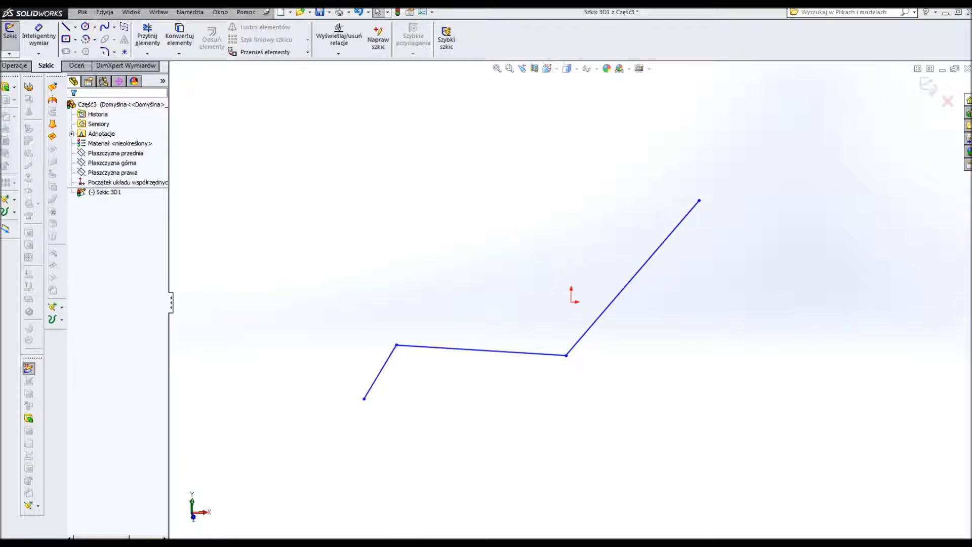
- Fillet both corner vertices of the Szkic3D1 path with a 60 mm radius
left_click(103, 51)
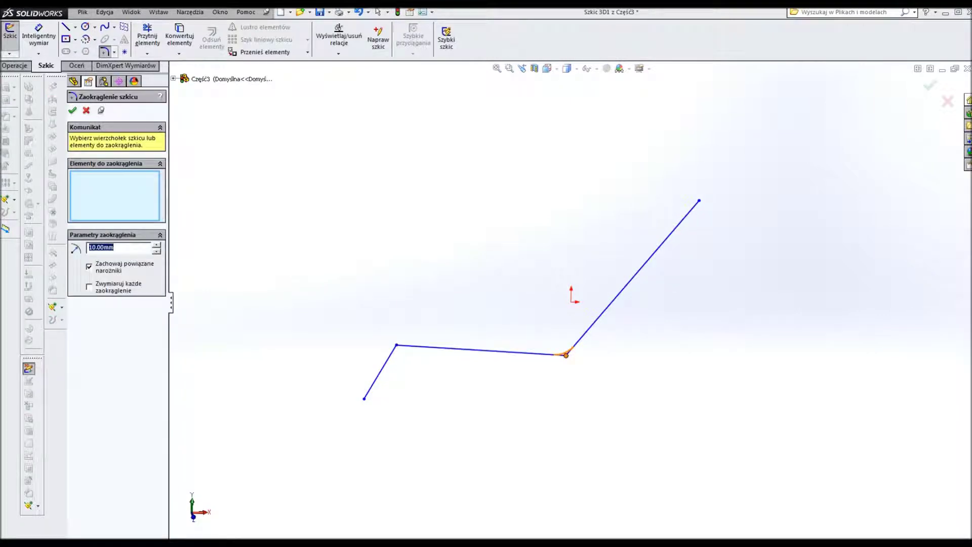
left_click(566, 355)
left_click(396, 345)
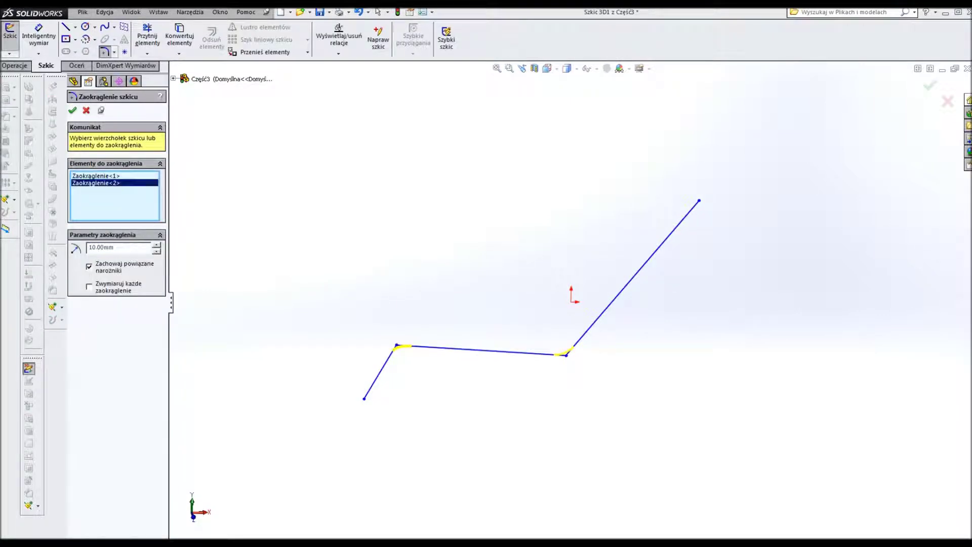
left_click(157, 244)
left_click(156, 244)
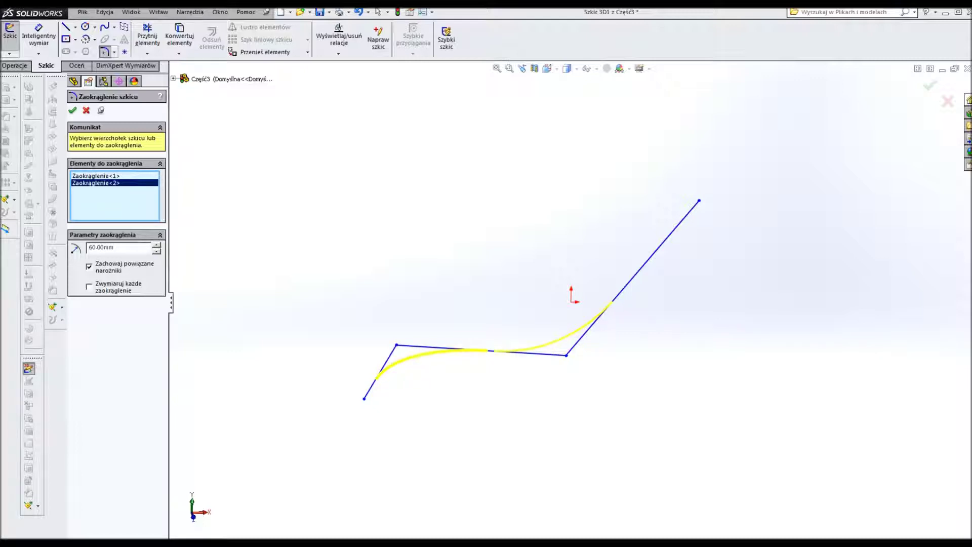
left_click(73, 110)
middle_click_drag(324, 304, 672, 430)
middle_click_drag(506, 303, 668, 304)
middle_click_drag(354, 351, 360, 352)
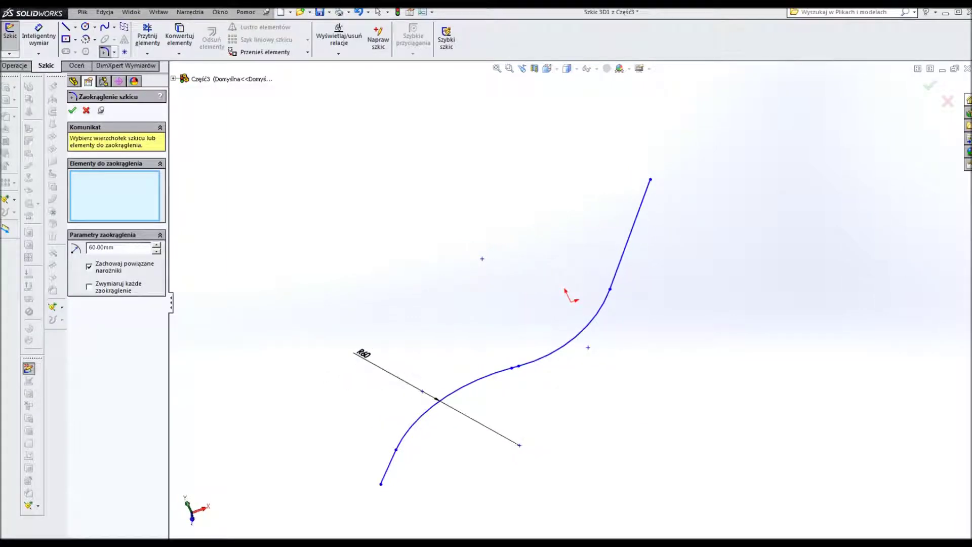
left_click(73, 109)
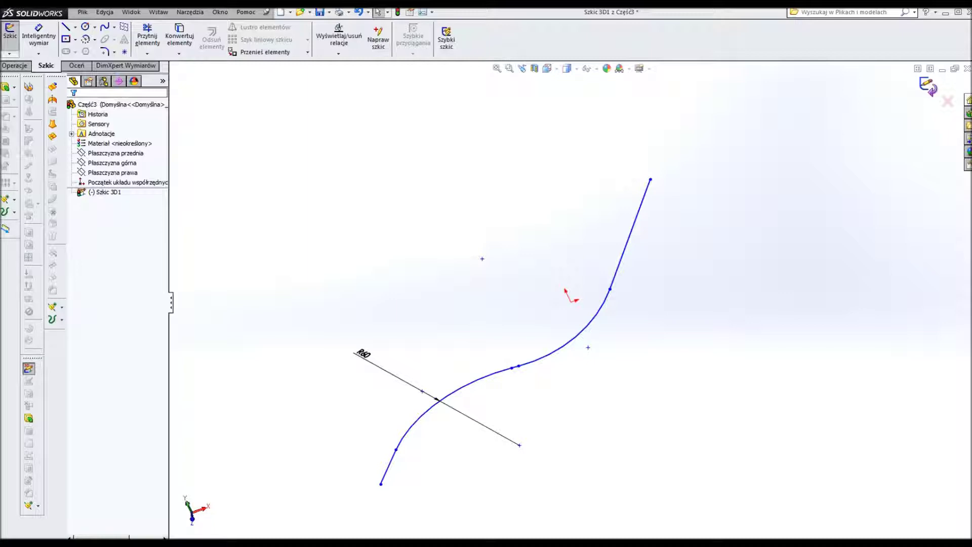
- Create Płaszczyzna1 through the path's top endpoint, perpendicular to Line1
left_click(927, 86)
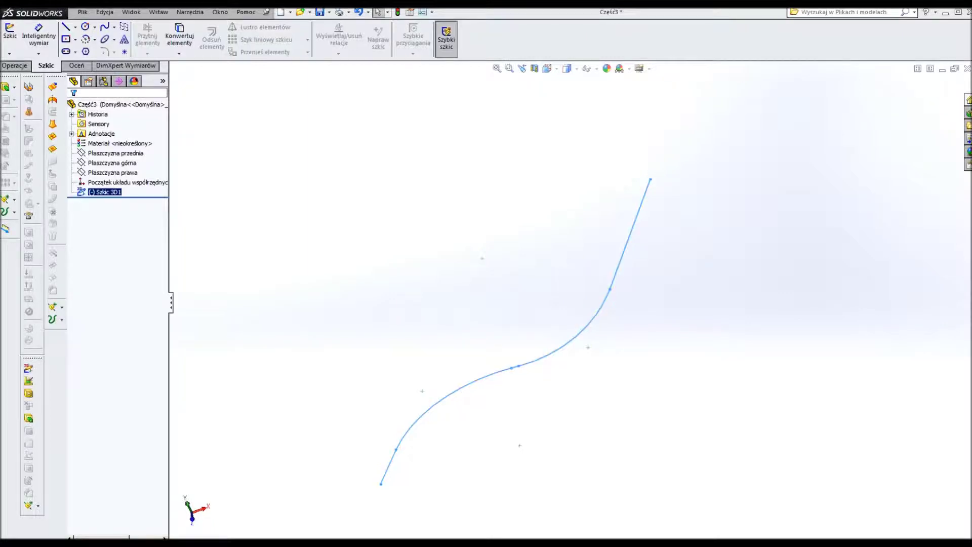
left_click(650, 179)
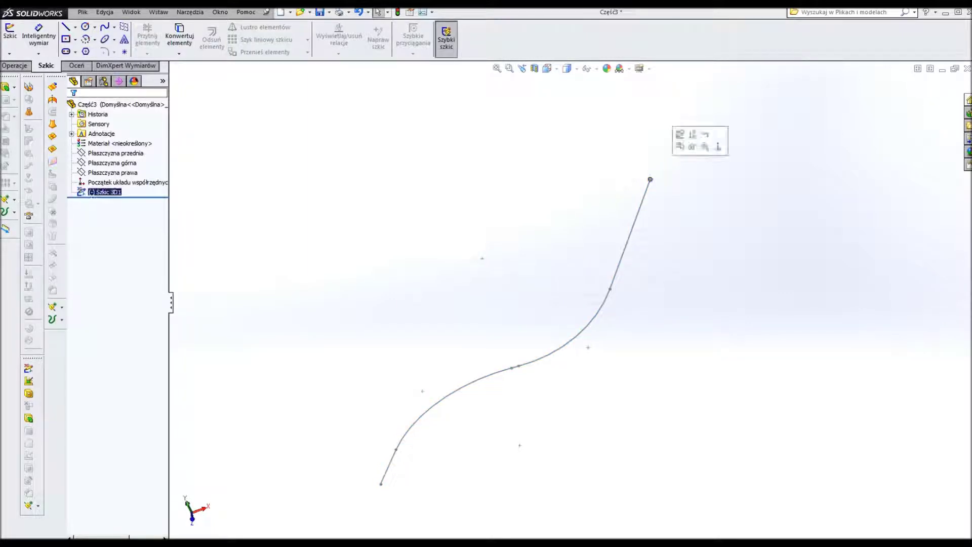
left_click(158, 11)
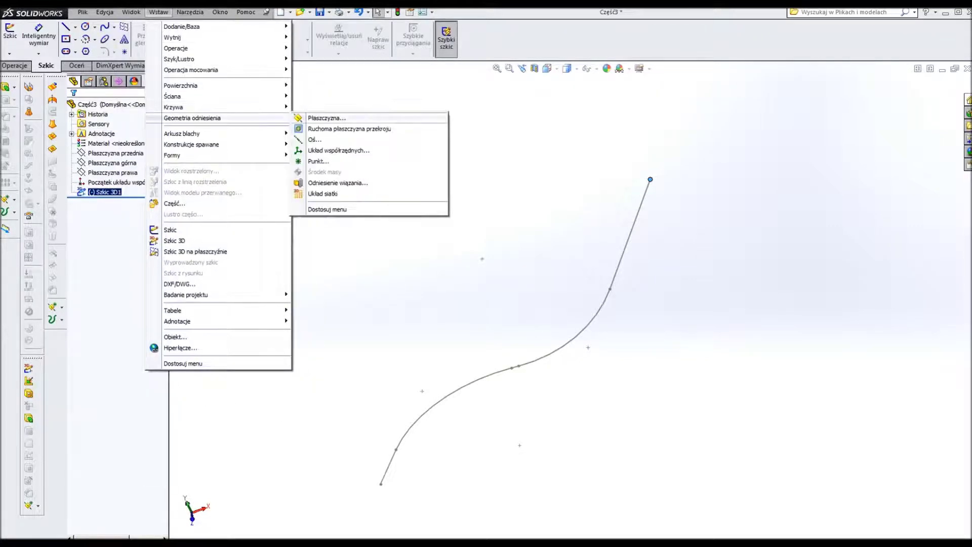
left_click(327, 117)
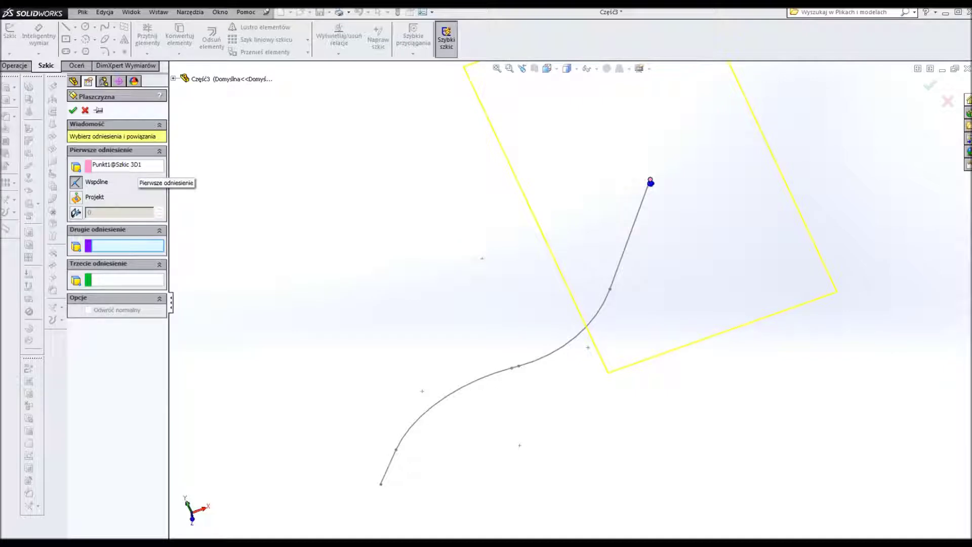
left_click(630, 236)
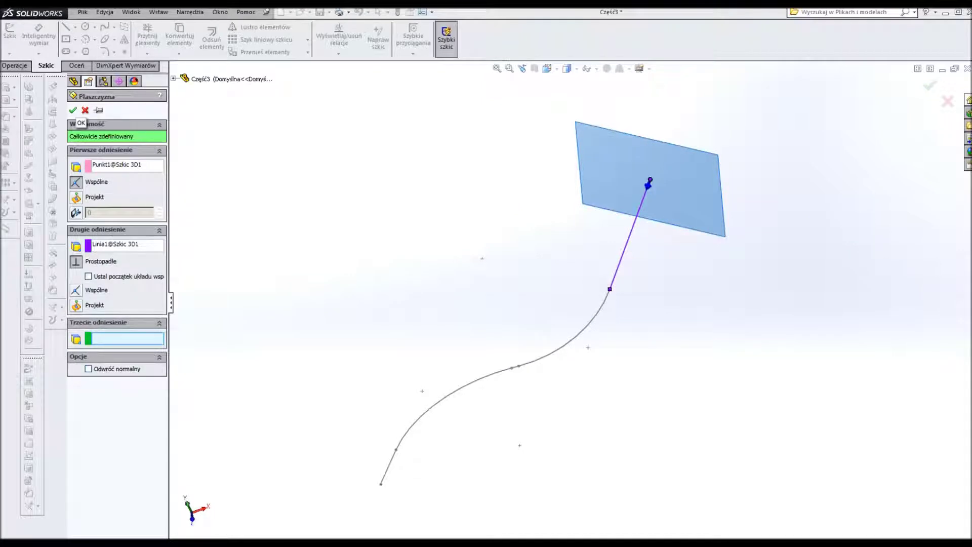
left_click(73, 109)
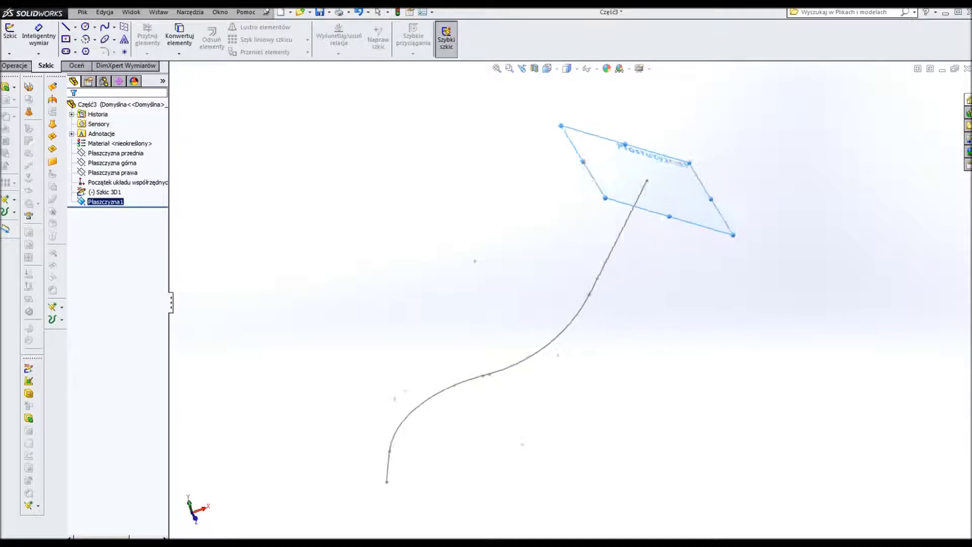
middle_click_drag(470, 265, 563, 286)
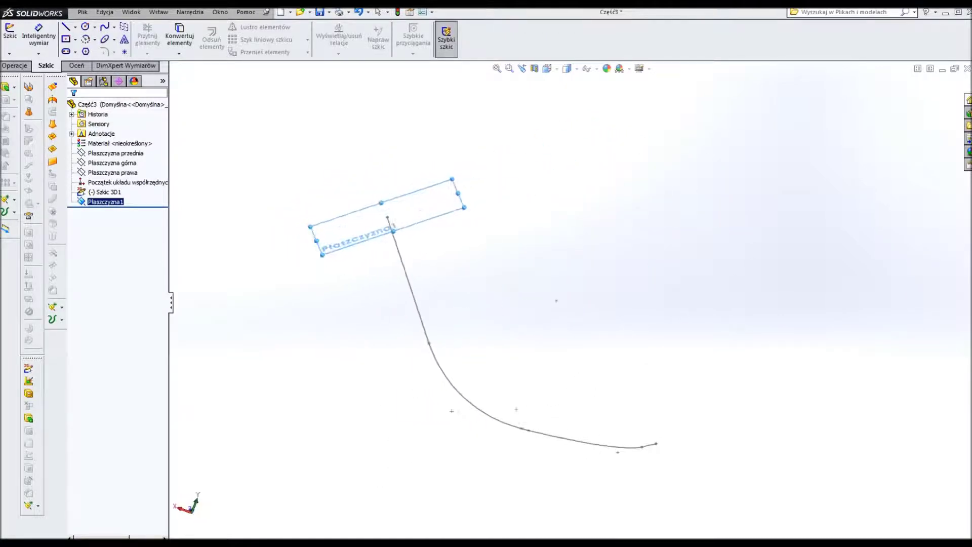
mouse_move(563, 286)
middle_mouse_down()
mouse_move(503, 265)
mouse_move(514, 263)
middle_mouse_up()
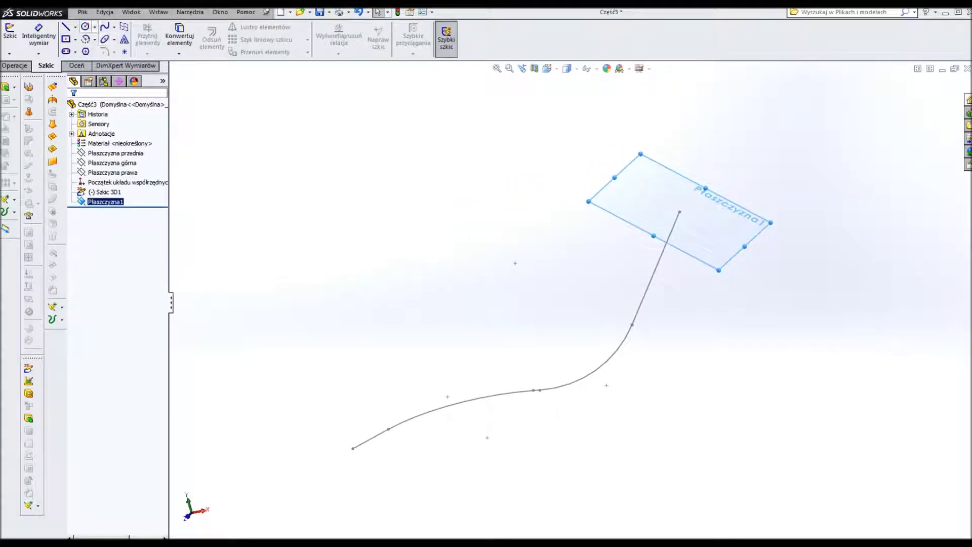
left_click(85, 27)
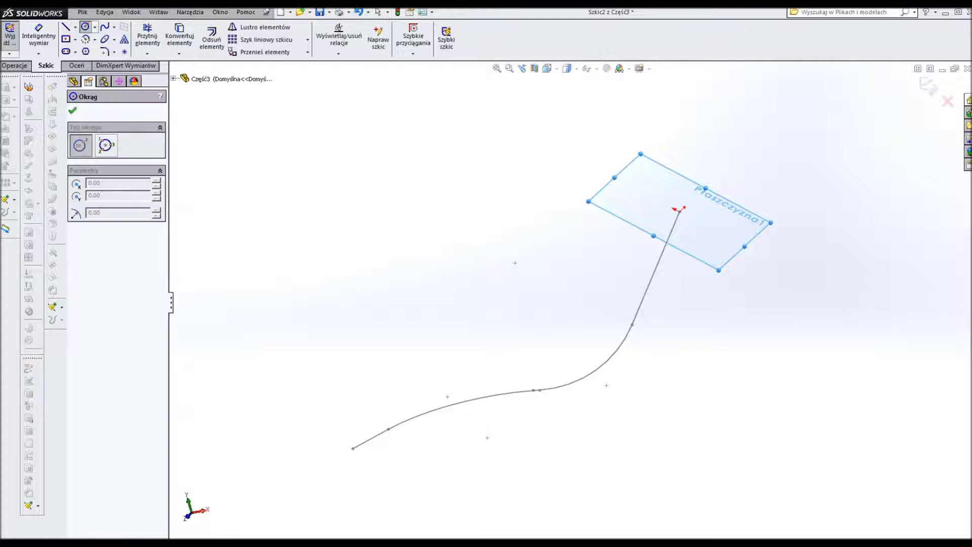
- Draw the cross-section circle on Płaszczyzna1 centred at the path's upper end point
left_click(679, 211)
left_click(705, 238)
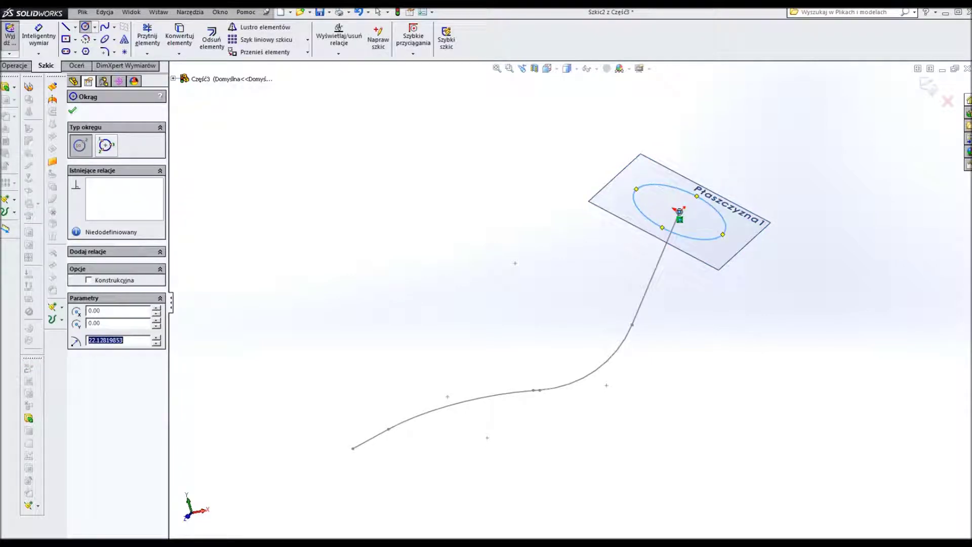
key("Escape")
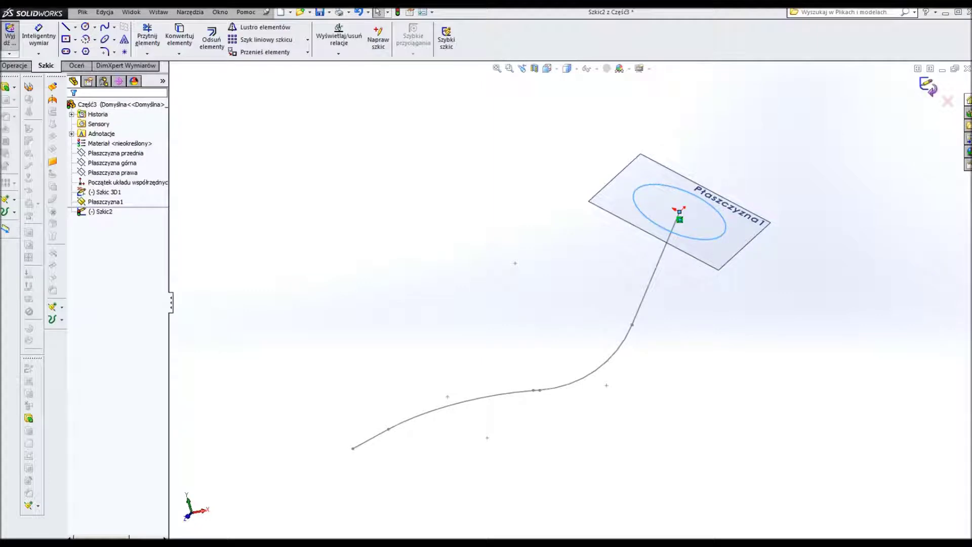
left_click(927, 86)
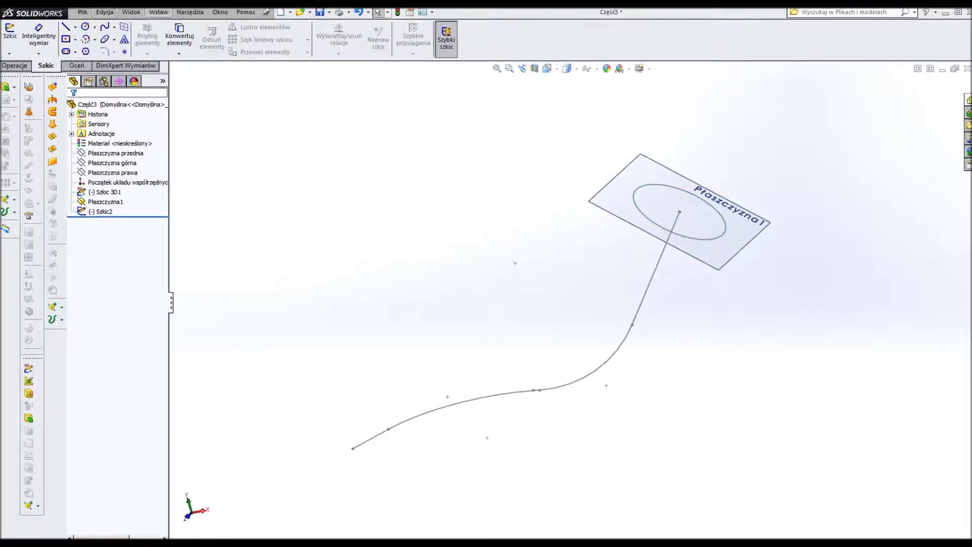
left_click(131, 12)
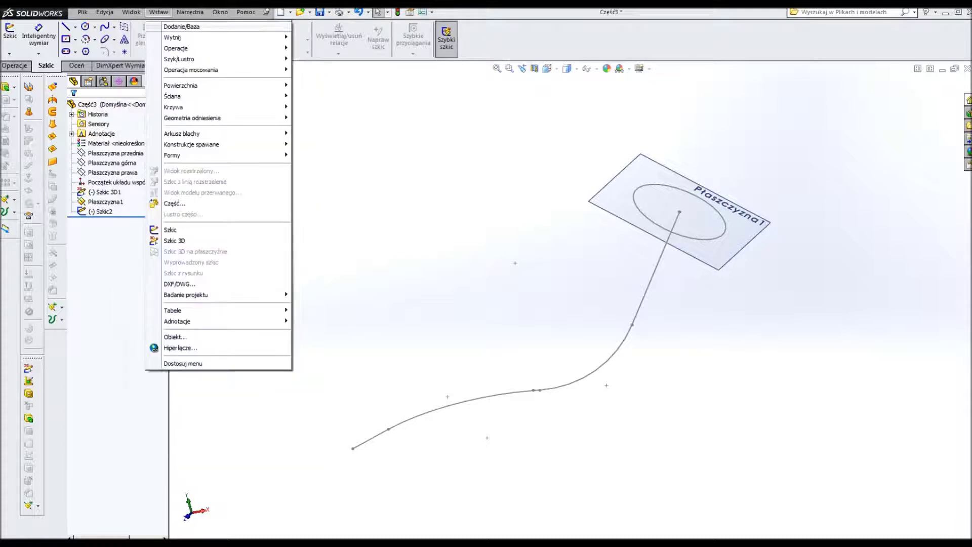
- Sweep the Szkic2 circle along the filleted 3D path to form Wyciągnięcie po ścieżce1
left_click(341, 48)
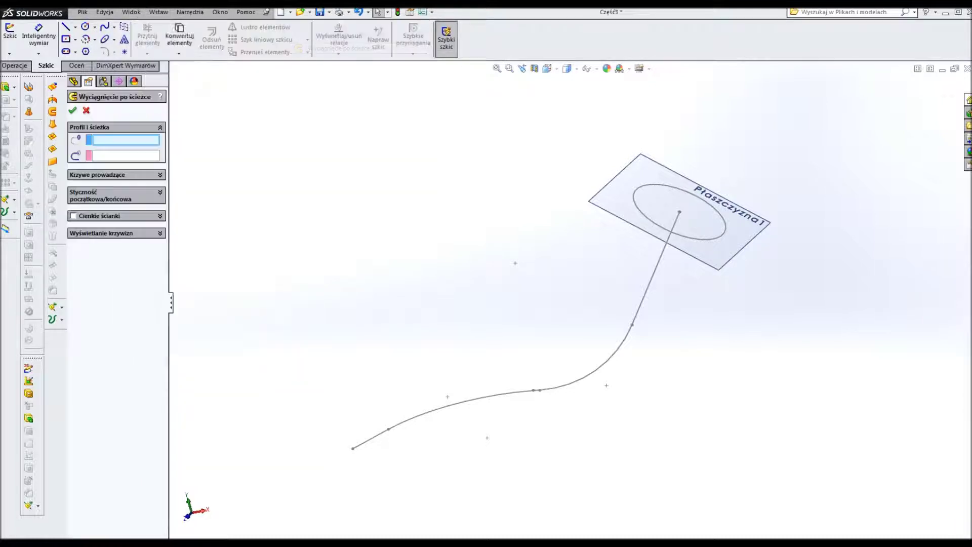
left_click(677, 188)
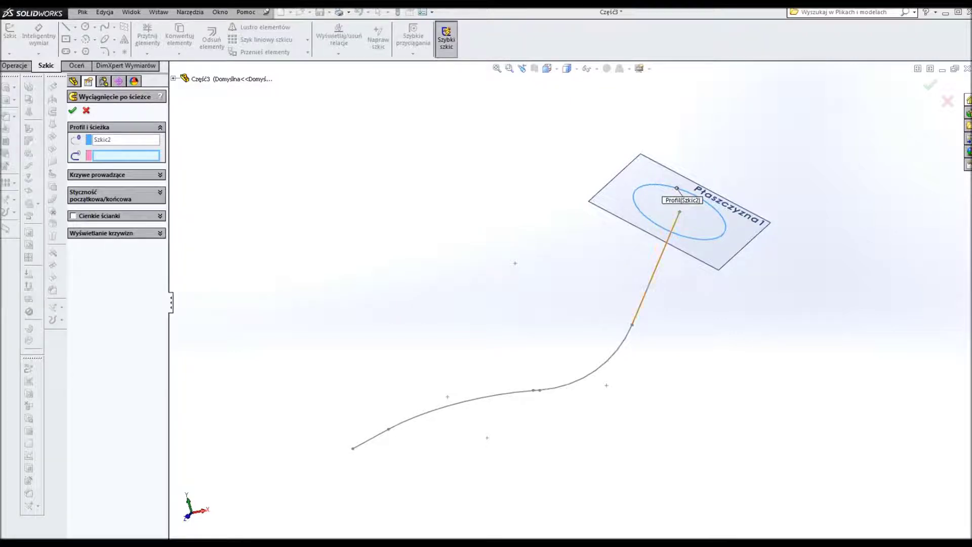
left_click(644, 295)
left_click(72, 110)
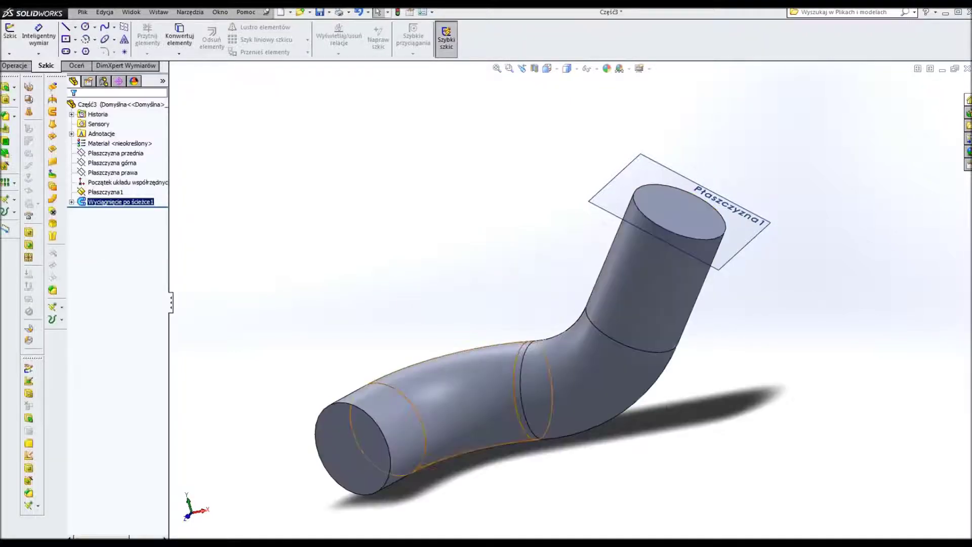
key("Left")
key("Left")
key("Left")
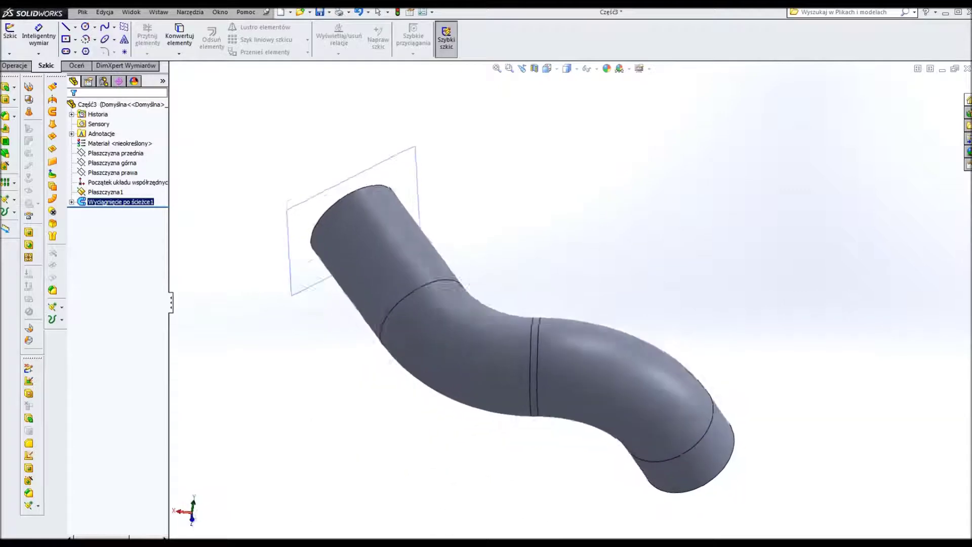
key("Left")
key("Left")
key("Up")
key("Up")
key("Up")
key("Up")
key("Left")
key("Left")
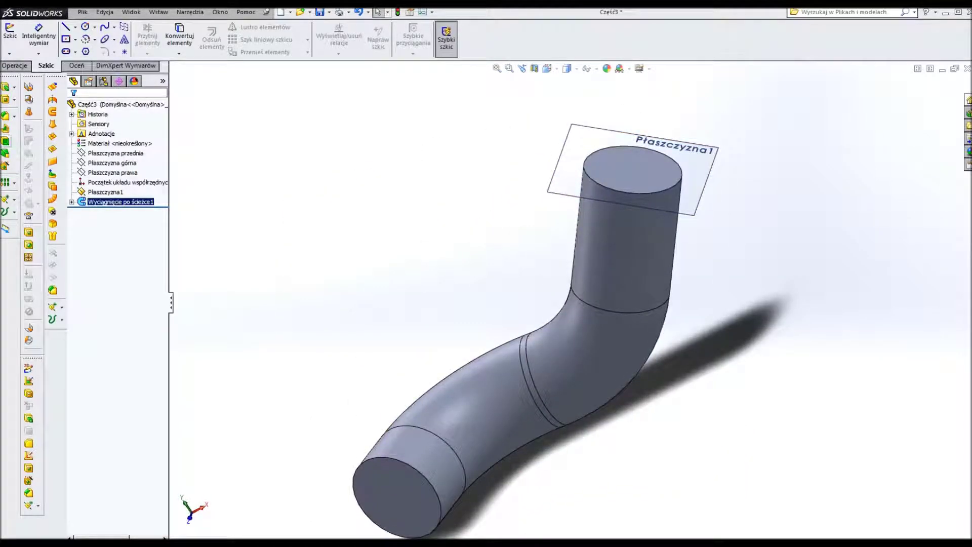
left_click(6, 141)
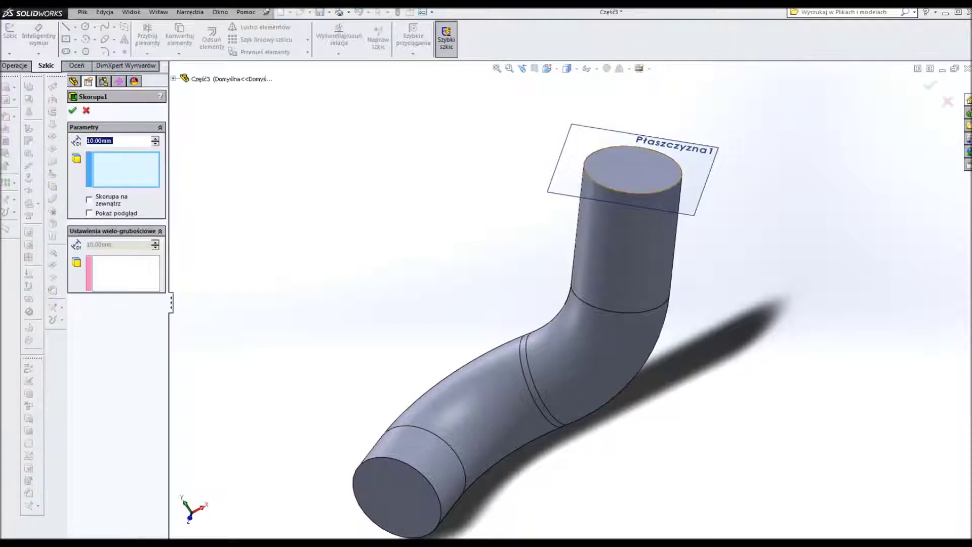
- Shell the pipe with 3 mm walls, removing the top and bottom end faces
left_click(616, 170)
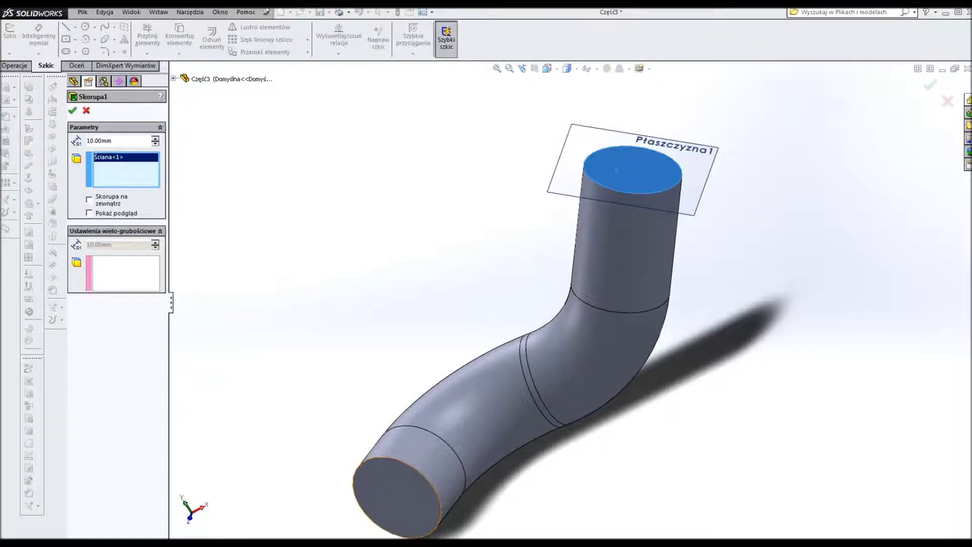
left_click(403, 500)
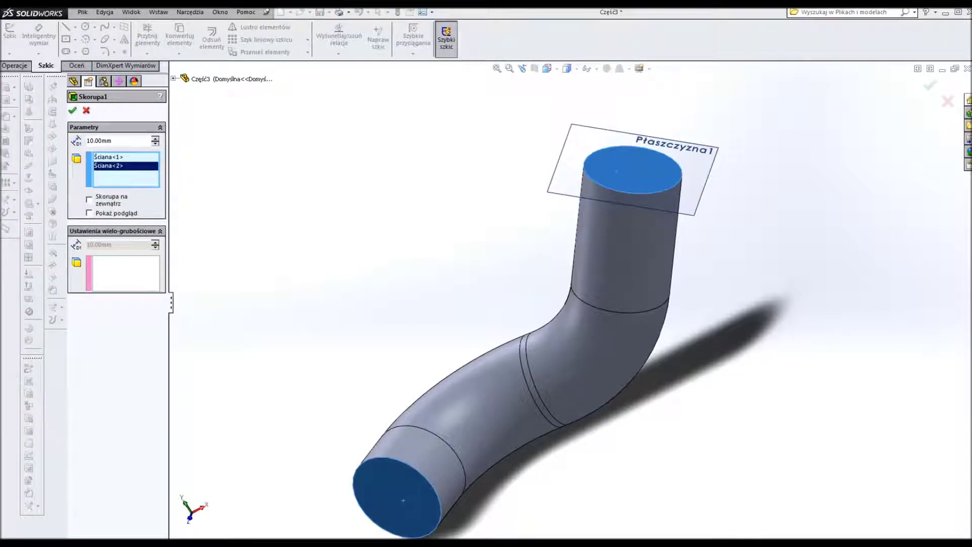
left_click(89, 213)
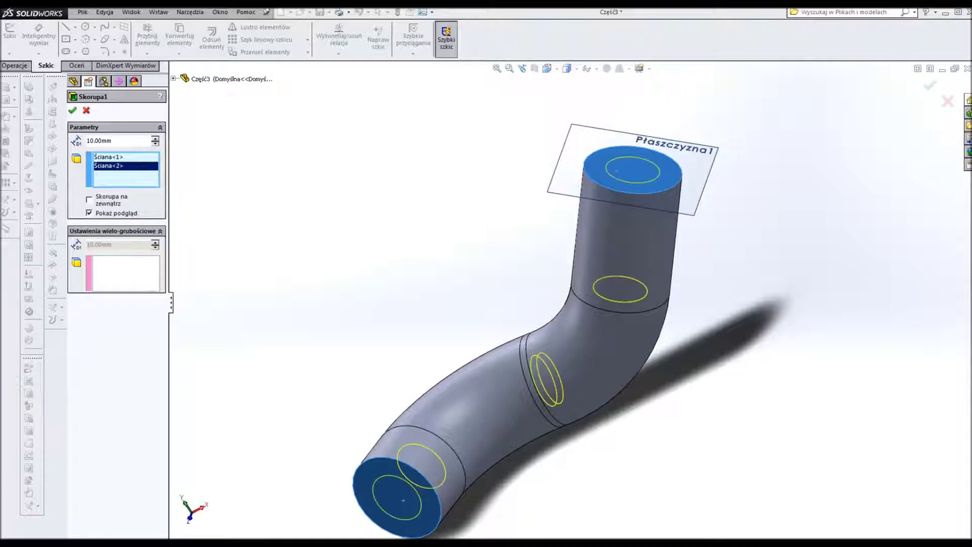
double_click(101, 141)
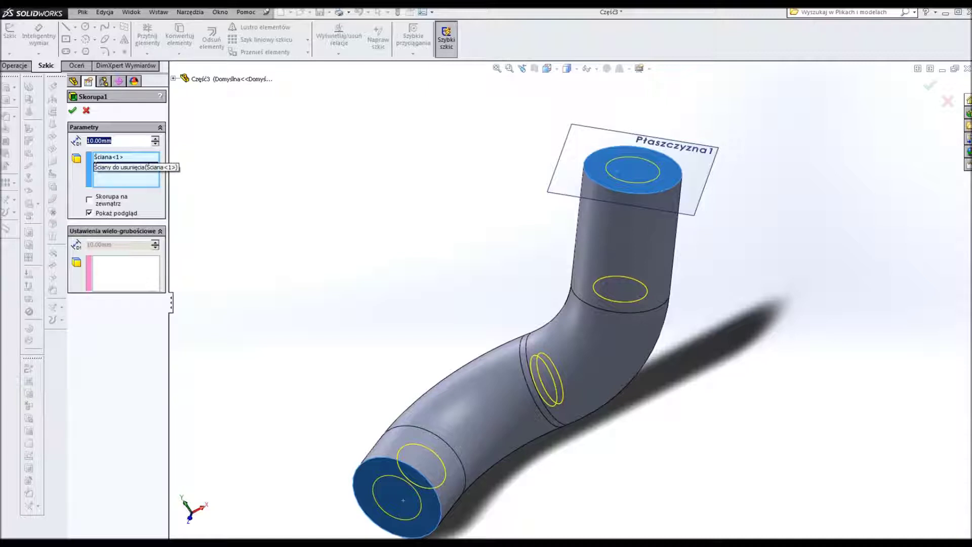
type("3")
key("Return")
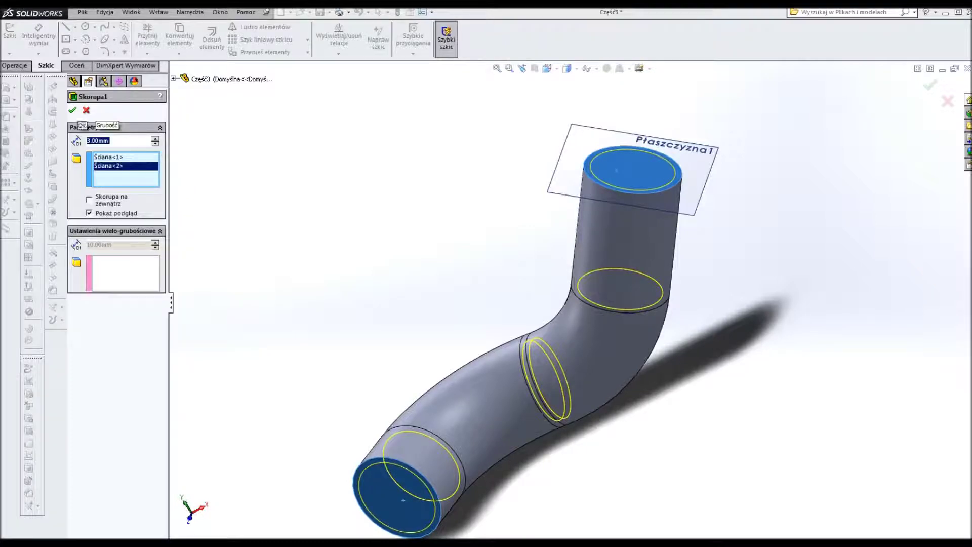
left_click(73, 110)
mouse_move(557, 303)
middle_mouse_down()
mouse_move(506, 314)
mouse_move(547, 298)
mouse_move(647, 304)
mouse_move(536, 344)
mouse_move(517, 372)
middle_mouse_up()
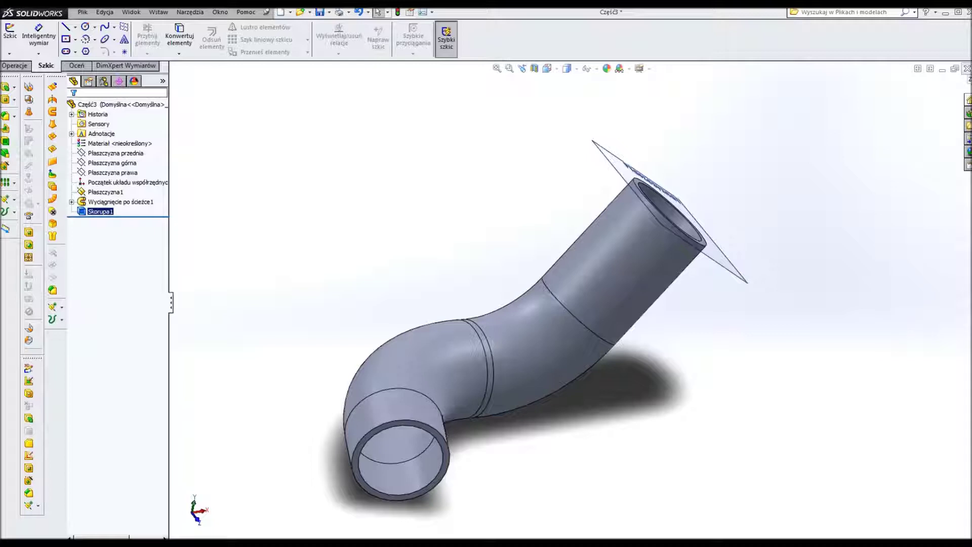
- Close Część3, Część2 and Część1, choosing Nie zapisuj for each
left_click(967, 68)
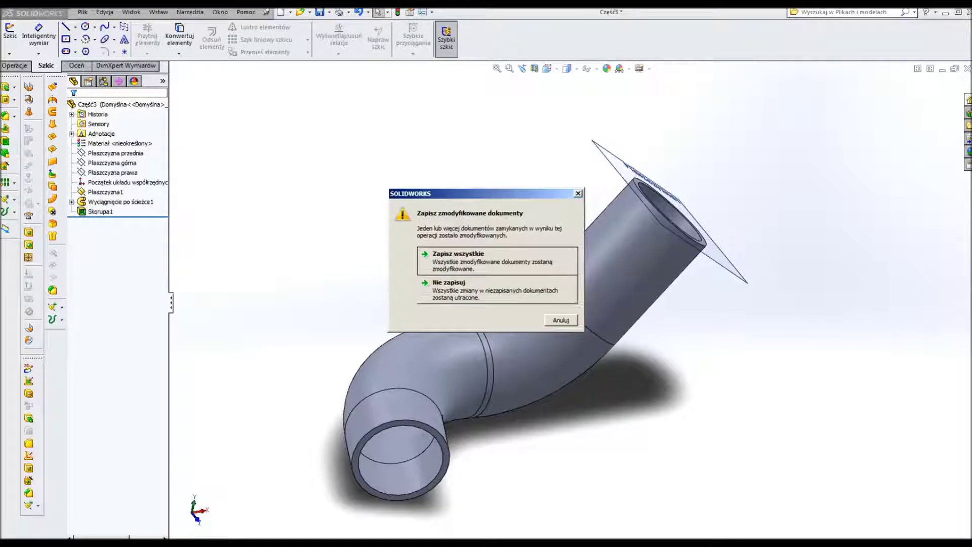
left_click(448, 286)
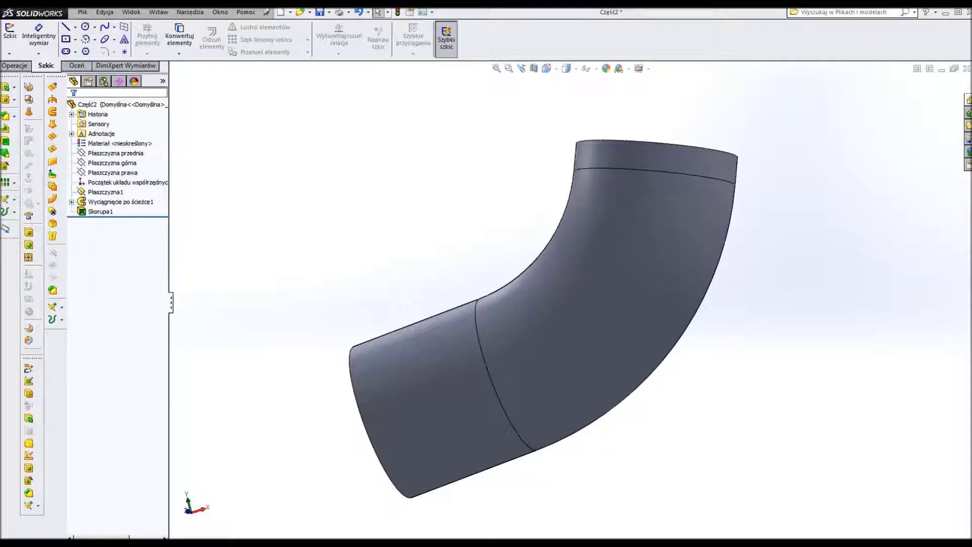
left_click(966, 69)
left_click(448, 283)
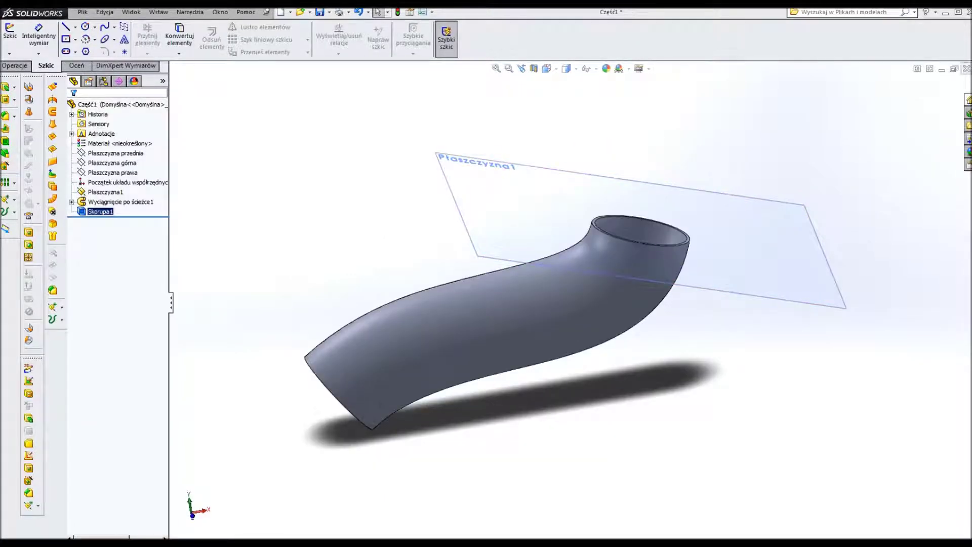
left_click(966, 68)
left_click(553, 291)
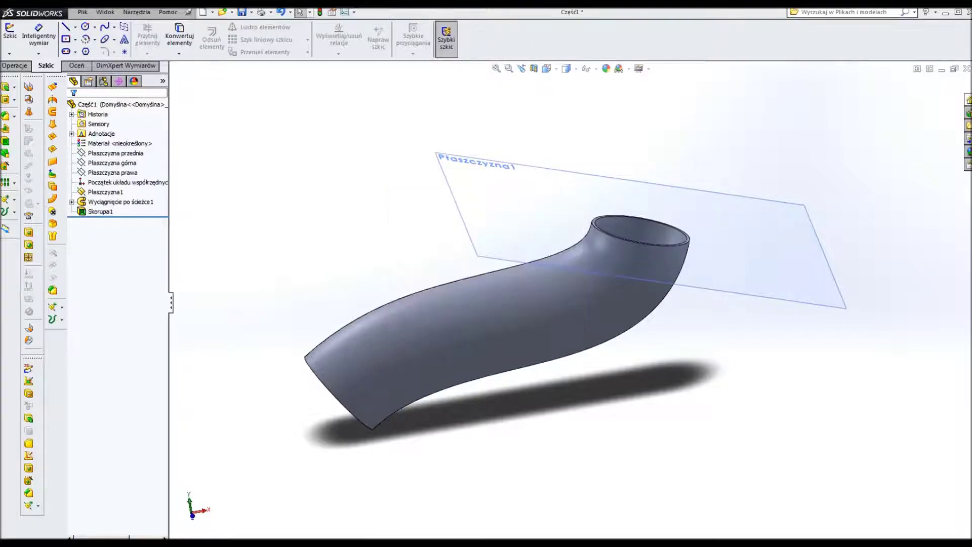
left_click(83, 12)
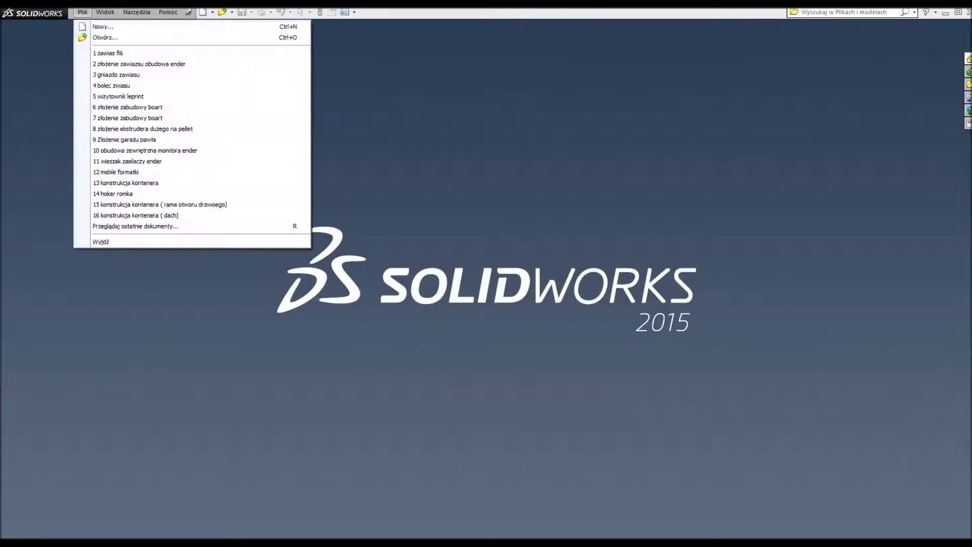
- Create the new part document Część4 with Ctrl+N
key("ctrl+n")
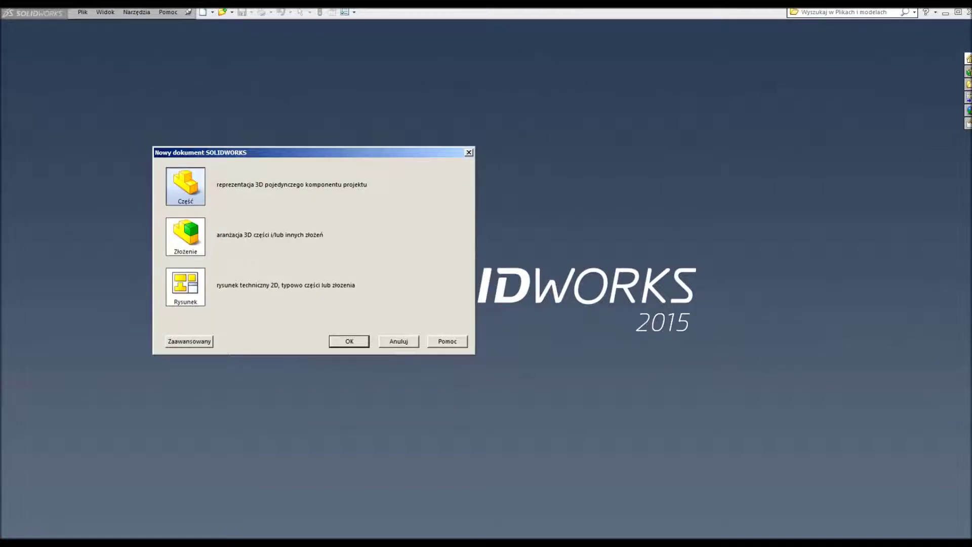
key("Return")
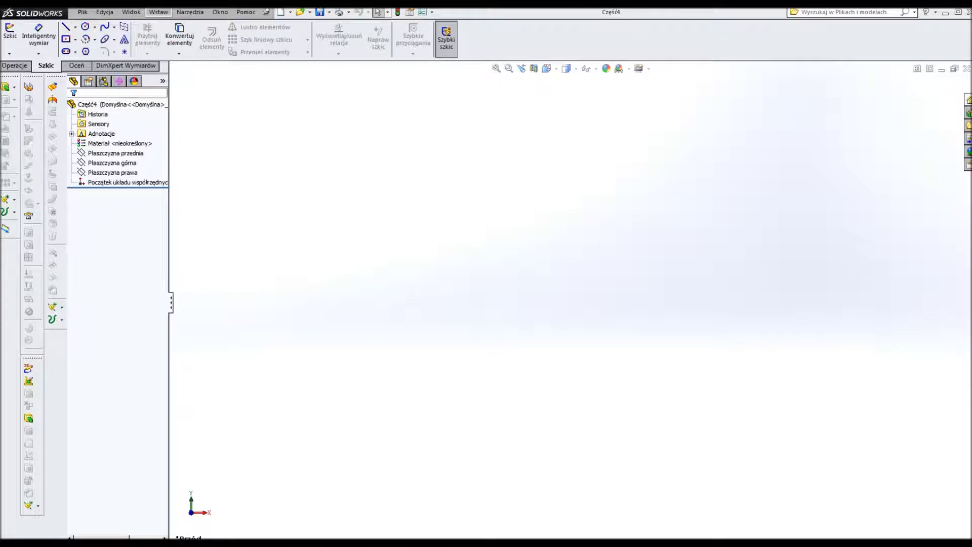
- Draw an ellipse centred on the origin on Płaszczyzna przednia
left_click(115, 153)
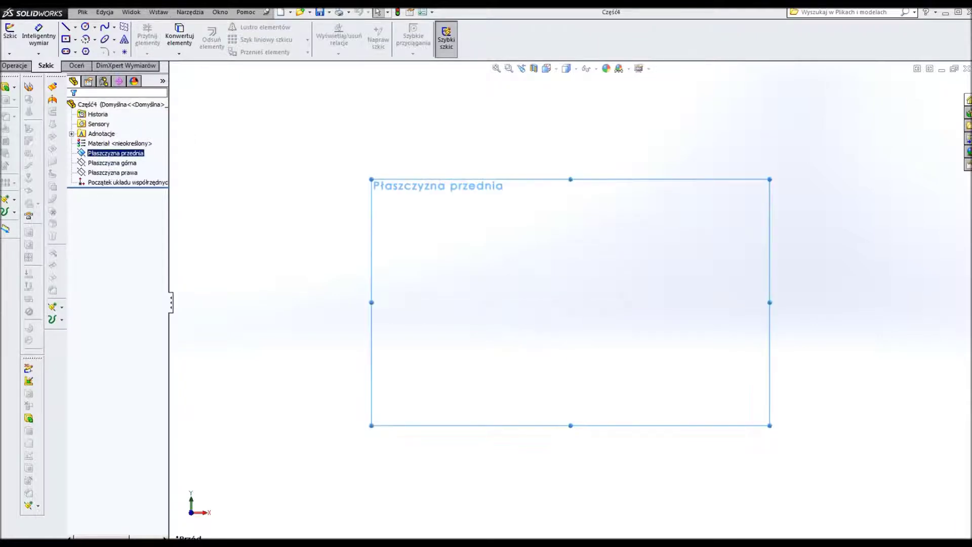
key("l")
left_click(105, 40)
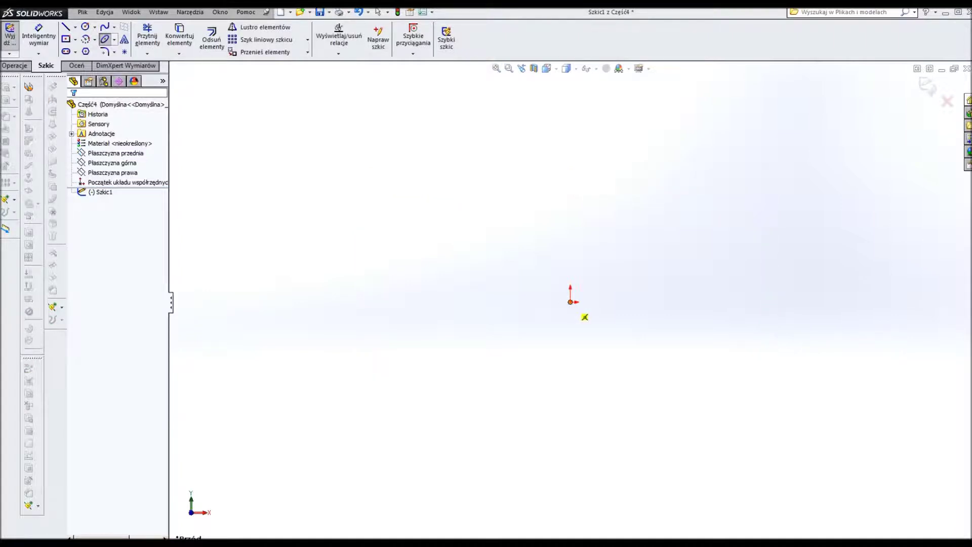
left_click(571, 302)
left_click(571, 231)
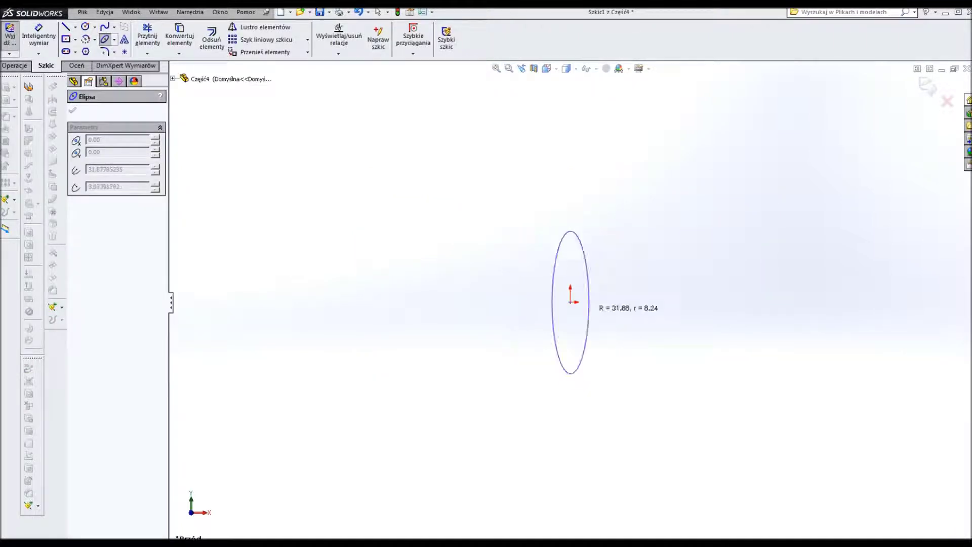
left_click(720, 302)
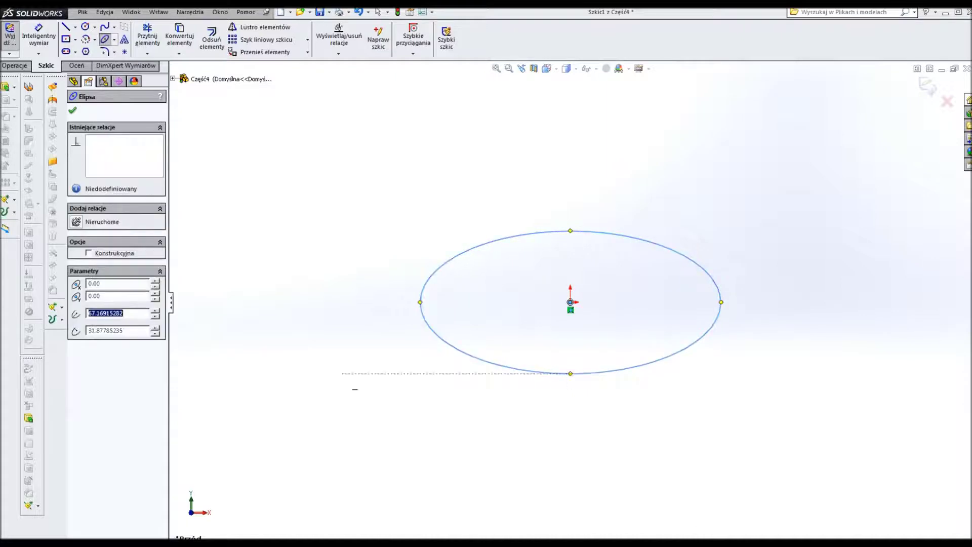
key("Escape")
- Exit sketch Szkic1 and reselect the front plane as a reference
middle_click_drag(570, 309, 607, 284)
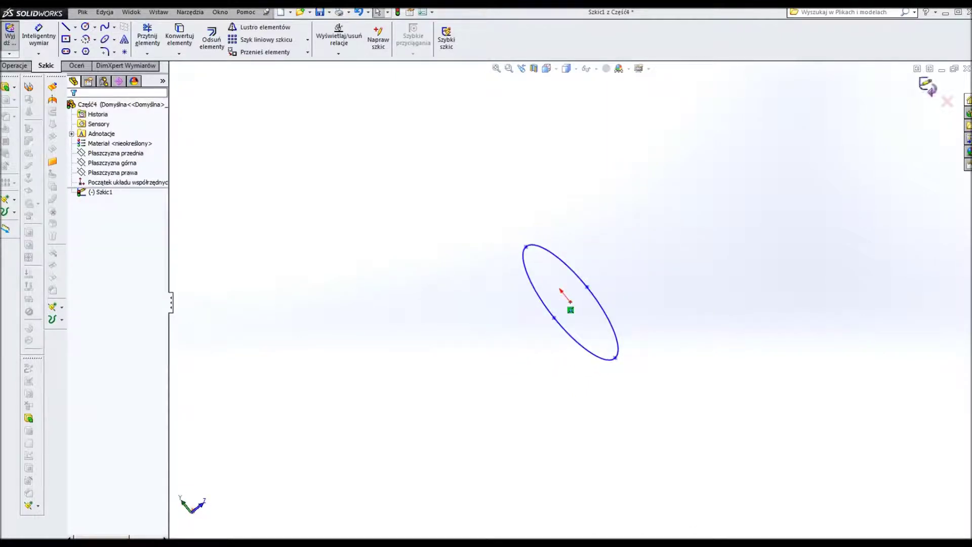
left_click(928, 87)
mouse_move(571, 302)
middle_mouse_down()
mouse_move(602, 313)
mouse_move(620, 352)
middle_mouse_up()
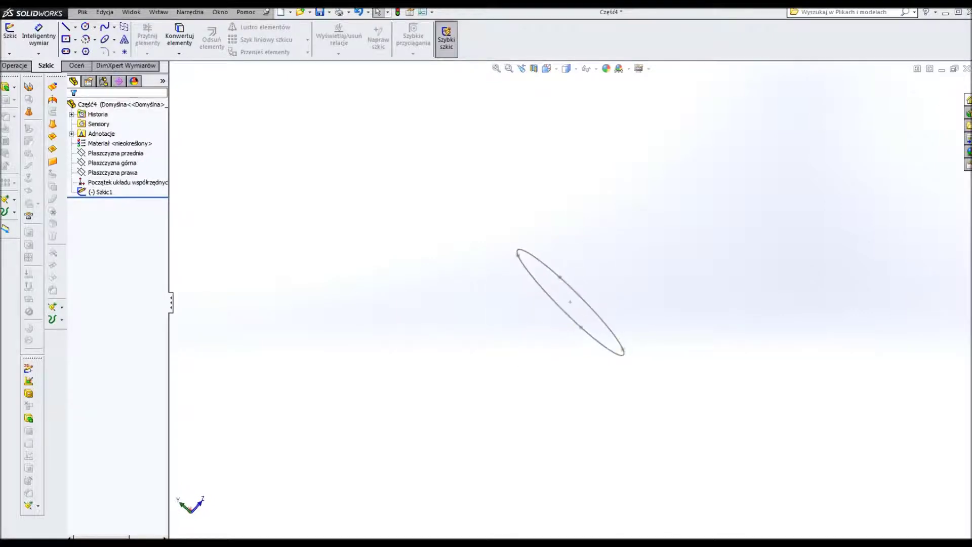
left_click(116, 153)
mouse_move(620, 352)
middle_mouse_down()
mouse_move(597, 309)
mouse_move(620, 352)
middle_mouse_up()
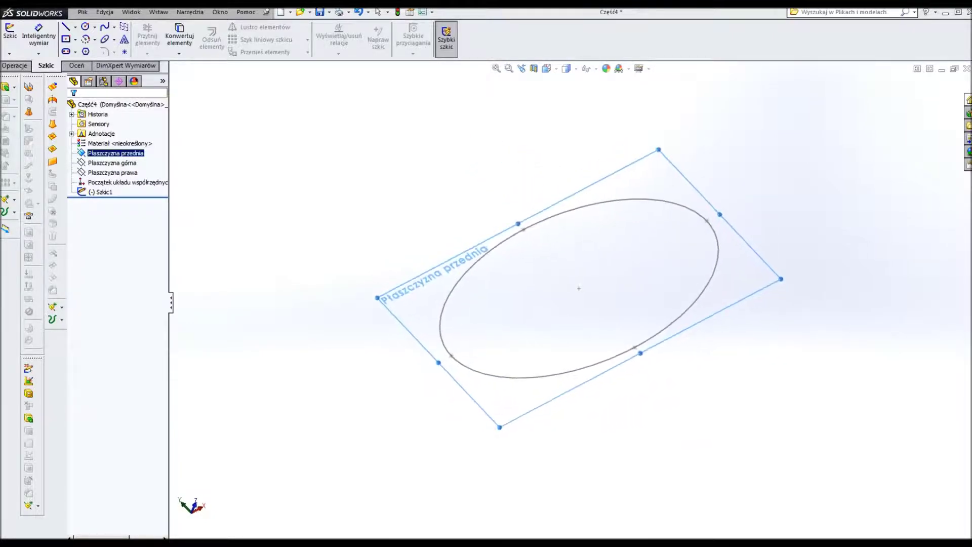
- Create Płaszczyzna1 offset 100 mm from the front plane, flipped to the opposite side
middle_click_drag(579, 288, 579, 288)
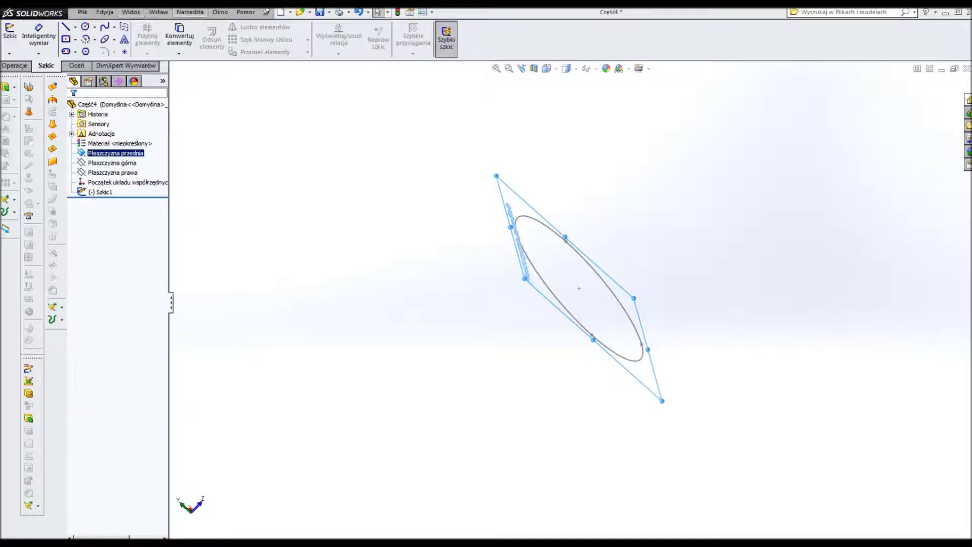
left_click(158, 12)
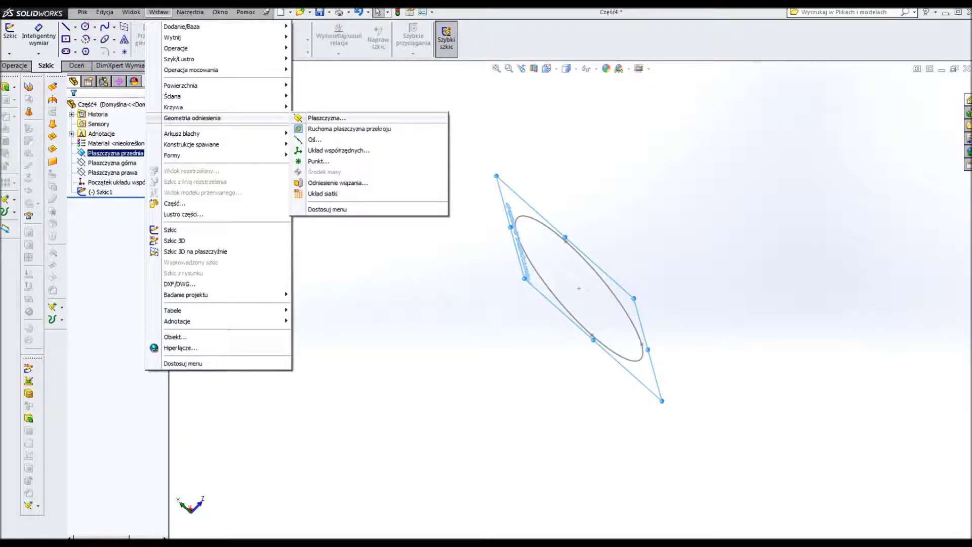
left_click(326, 118)
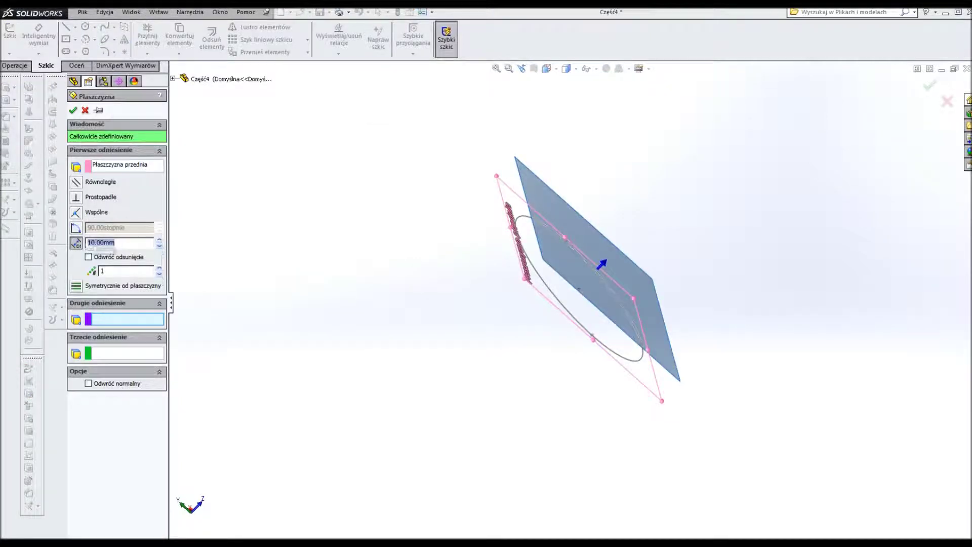
key("Home")
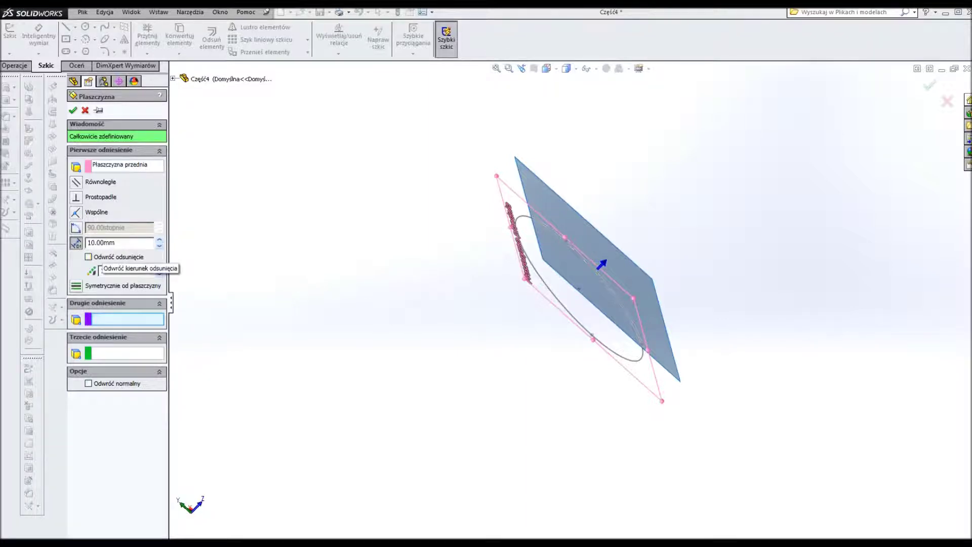
left_click(89, 256)
left_click(159, 239)
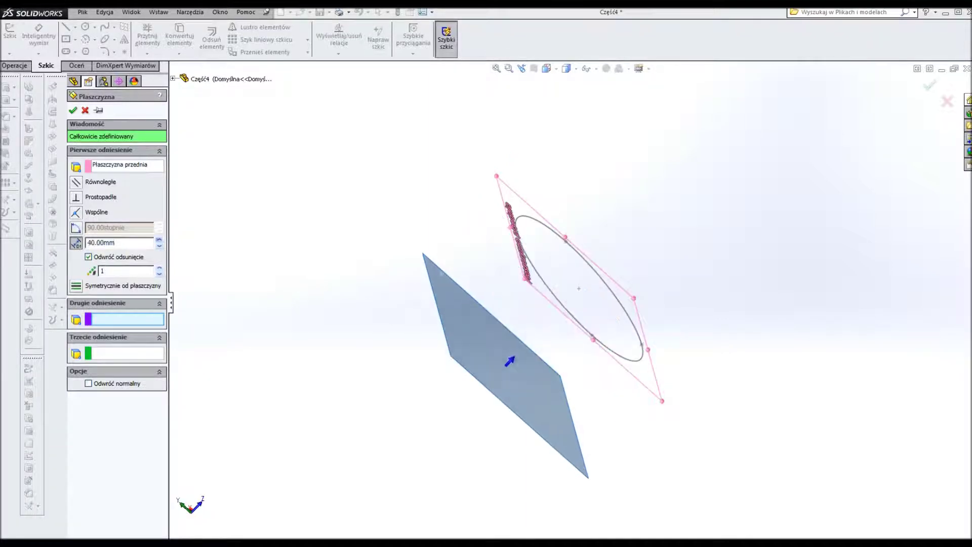
left_click(159, 238)
left_click(159, 239)
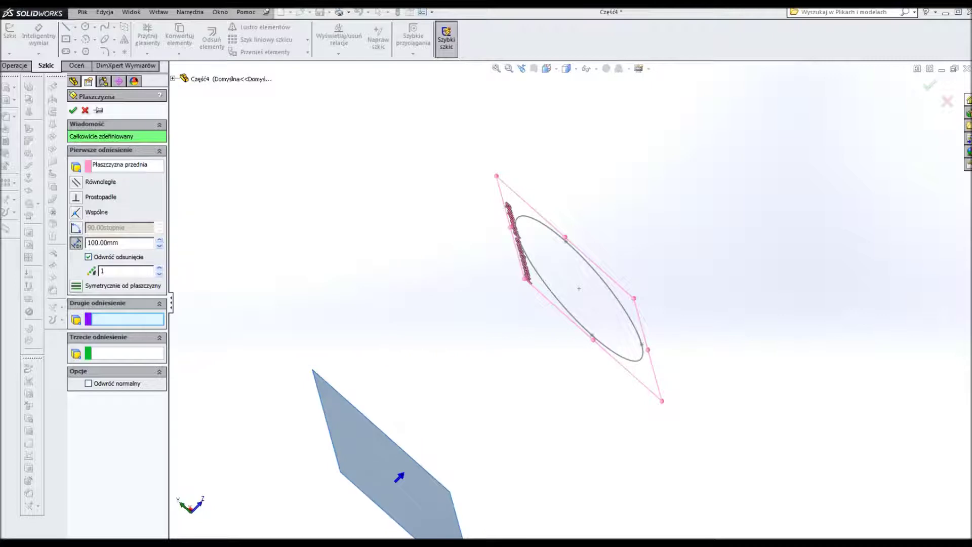
key("Return")
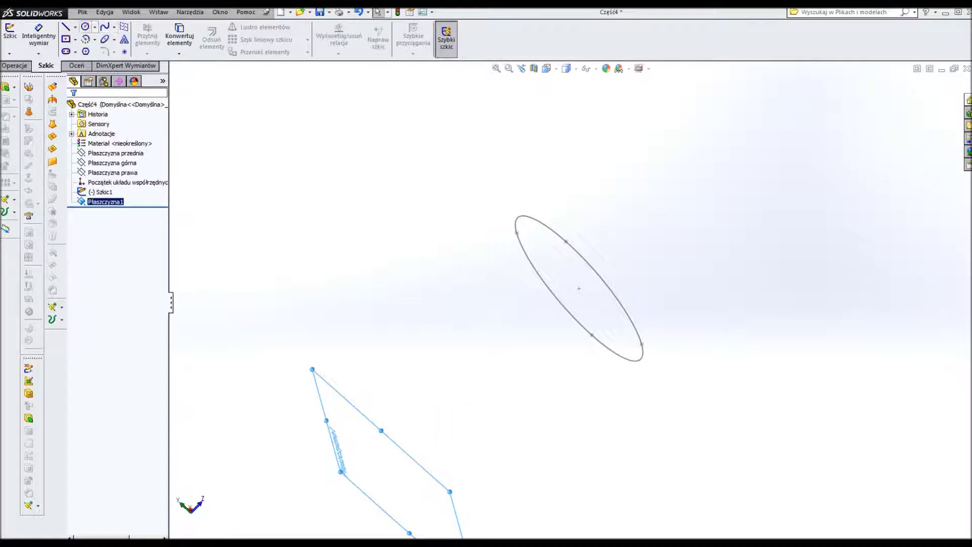
left_click(85, 26)
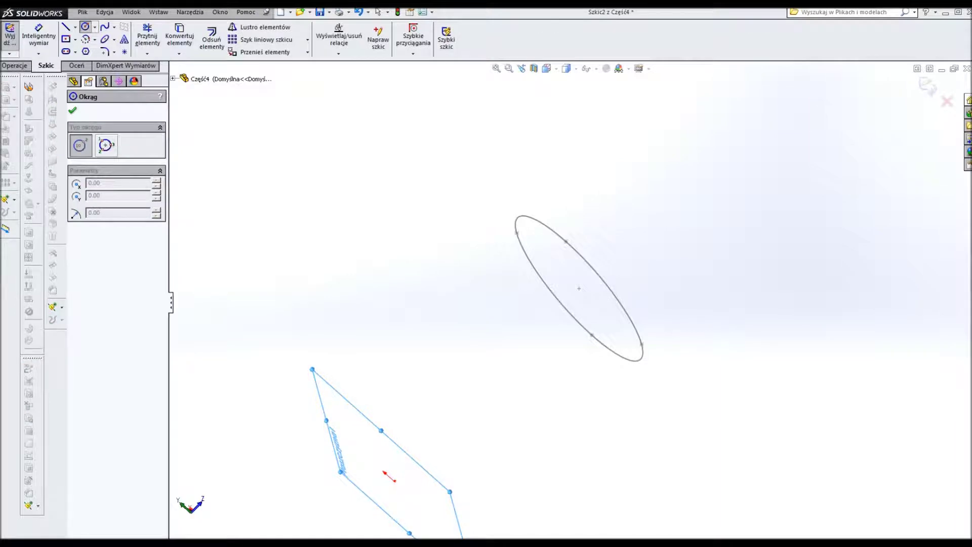
- Draw a circle centred on the origin on Płaszczyzna1
left_click(395, 481)
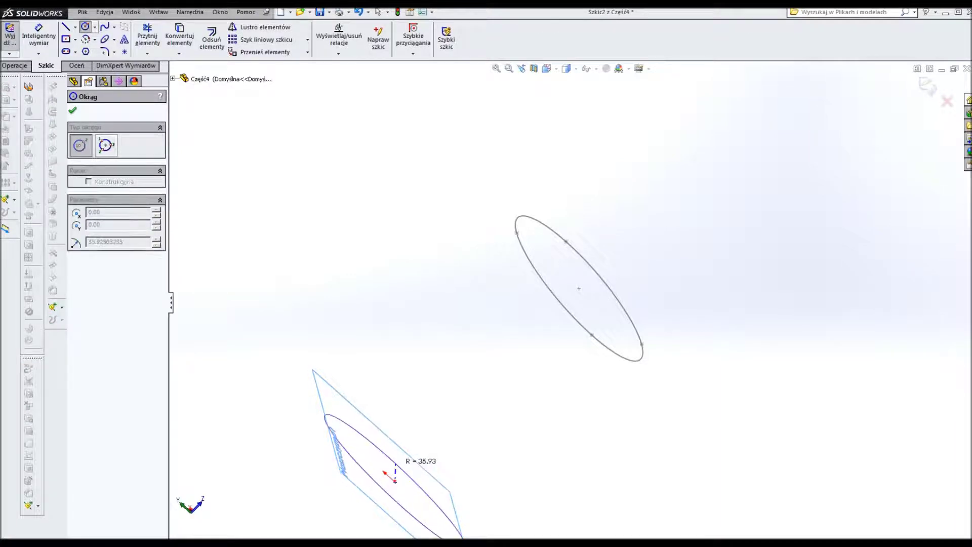
left_click(395, 489)
key("Escape")
key("f")
- Orbit to view the ellipse and circle profiles together and close Szkic2
middle_click_drag(556, 324, 547, 313)
middle_click_drag(502, 353, 509, 364)
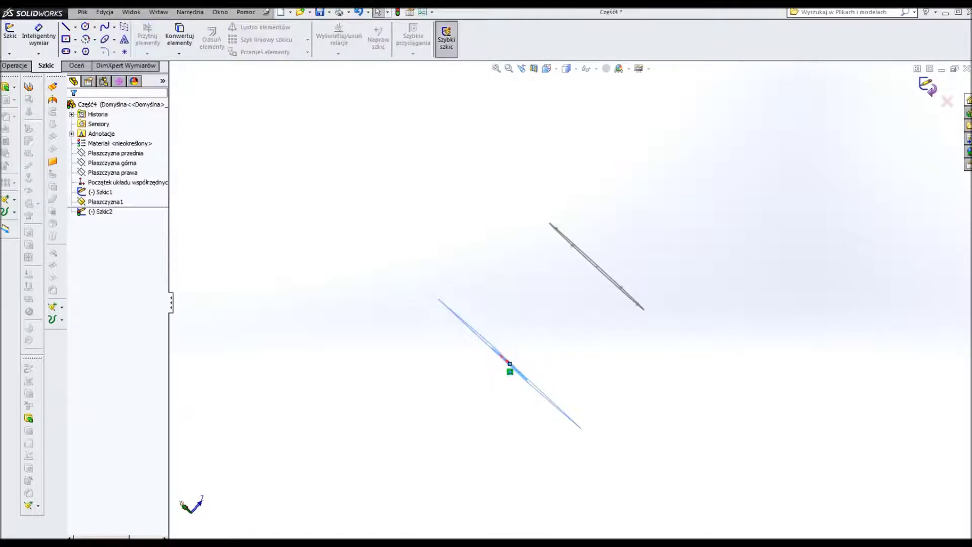
left_click(946, 101)
middle_click_drag(506, 355, 516, 344)
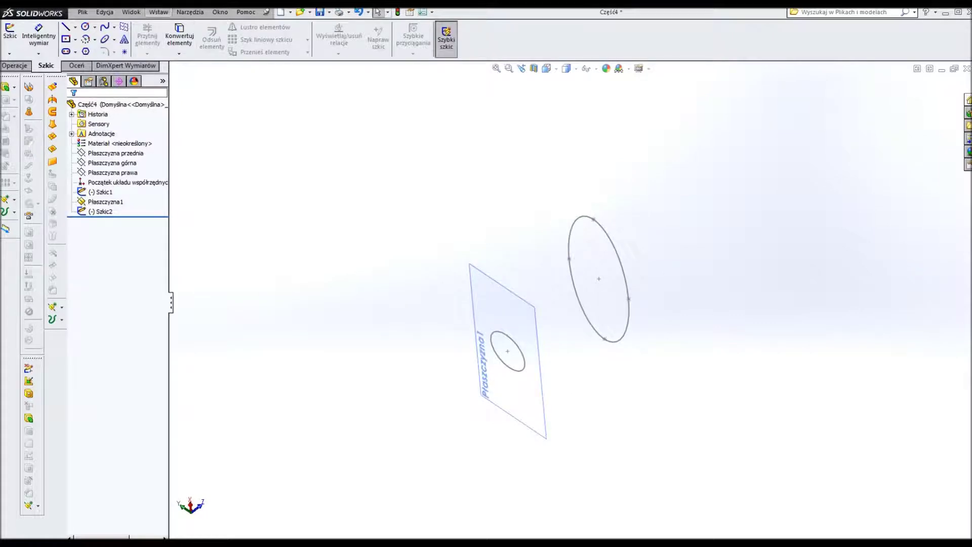
left_click(158, 12)
mouse_move(182, 26)
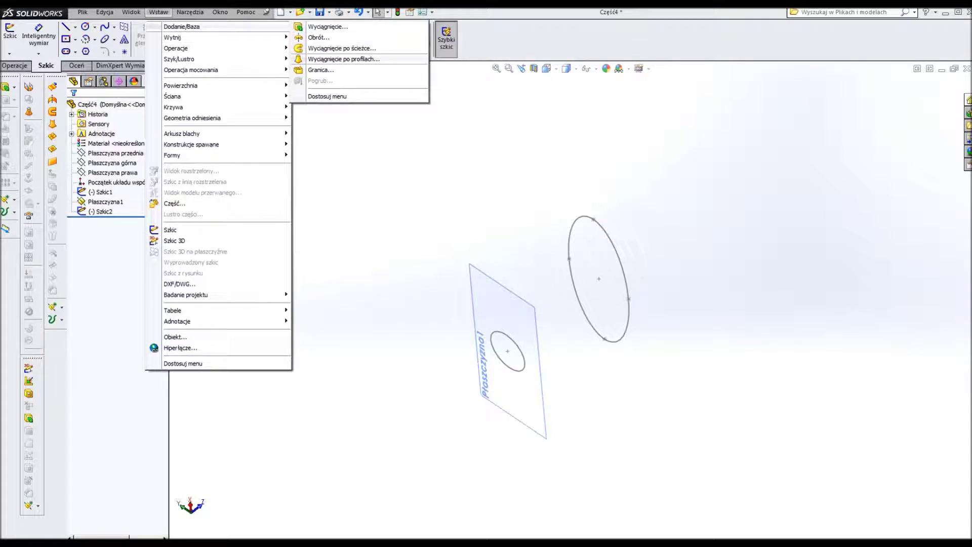
- Start a loft using the ellipse and the Szkic2 circle as profiles
left_click(343, 58)
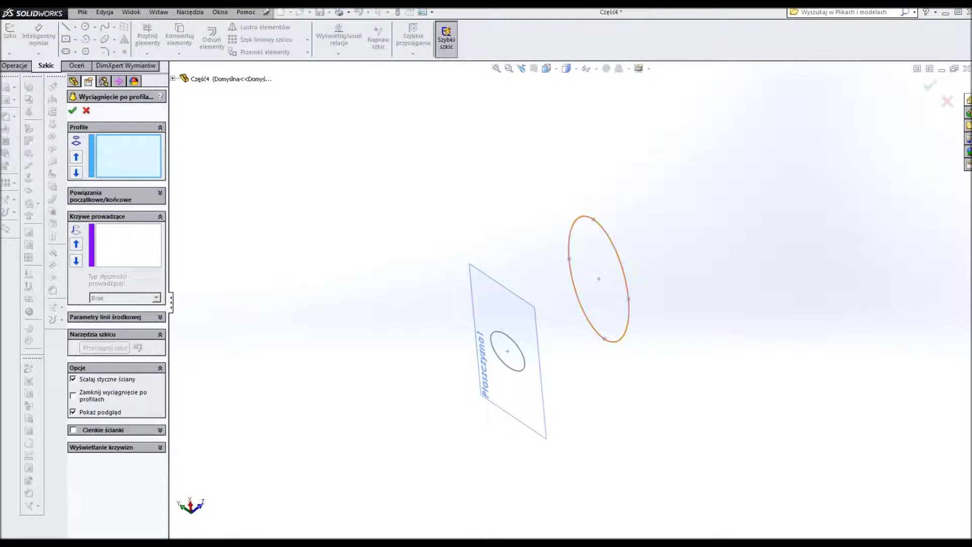
left_click(572, 281)
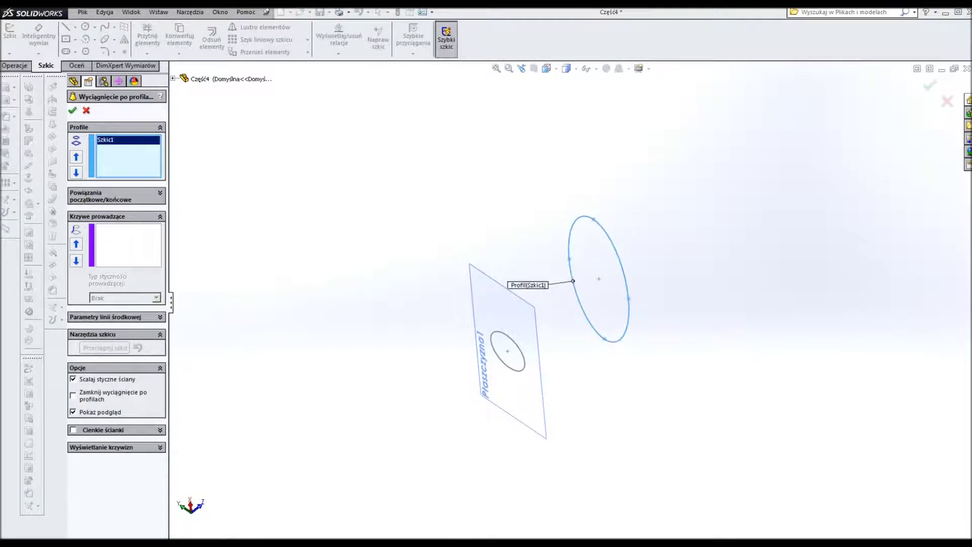
left_click(498, 336)
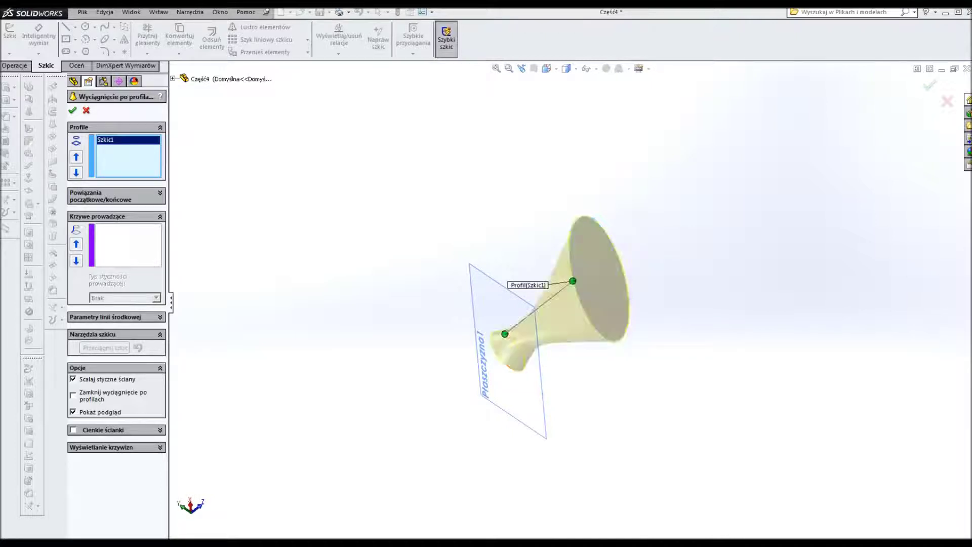
mouse_move(556, 304)
middle_mouse_down()
mouse_move(582, 329)
mouse_move(567, 324)
middle_mouse_up()
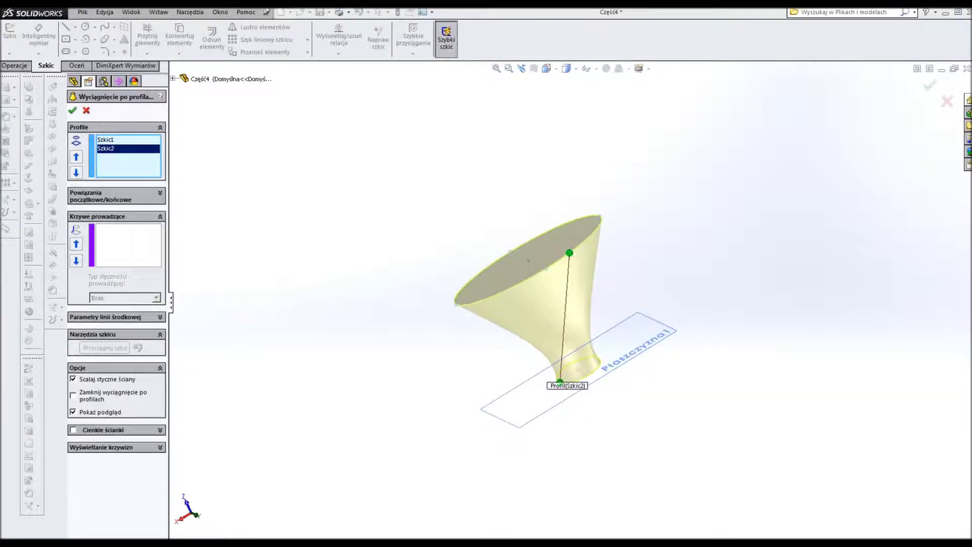
- Align the loft connector points and confirm Wyciągnięcie po profilach1
left_click_drag(569, 252, 466, 304)
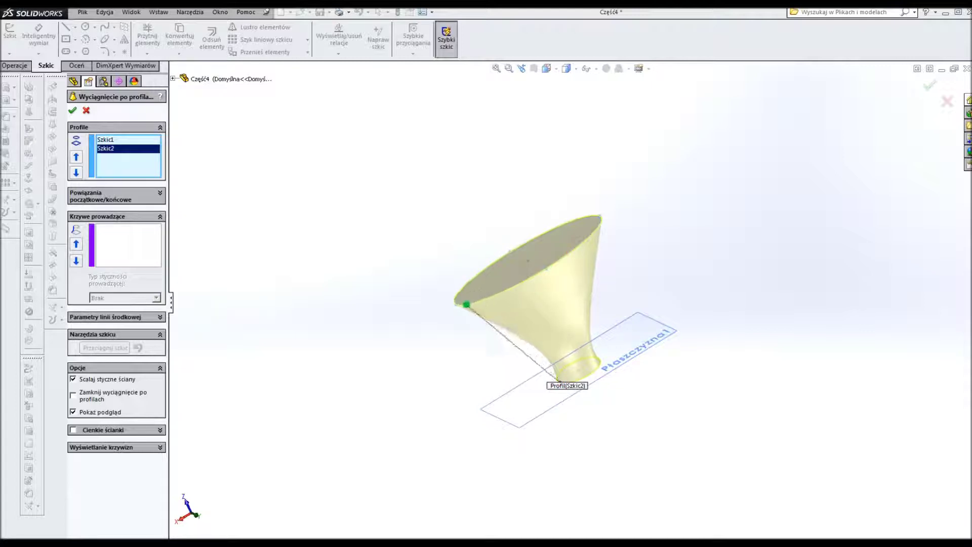
mouse_move(557, 303)
middle_mouse_down()
mouse_move(582, 329)
mouse_move(643, 313)
mouse_move(643, 284)
middle_mouse_up()
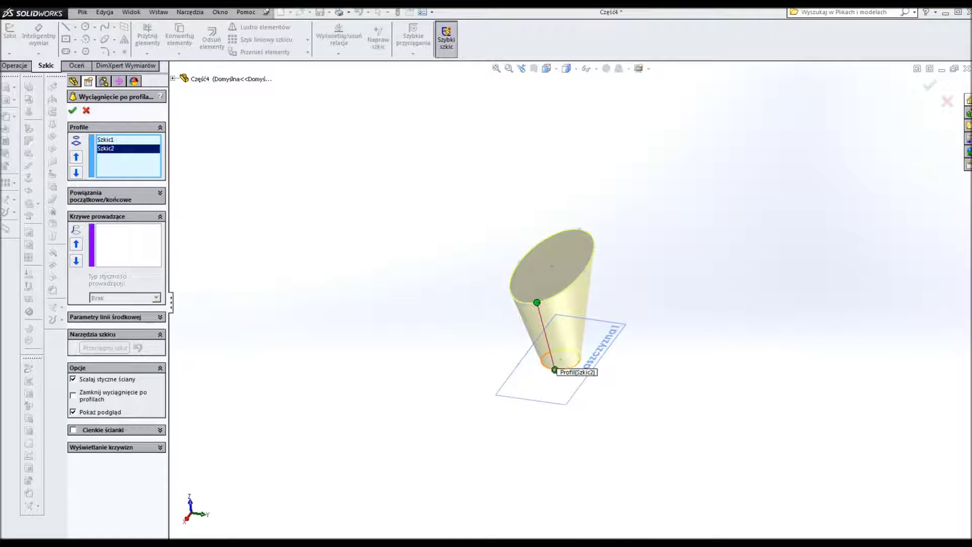
middle_click_drag(643, 284, 620, 309)
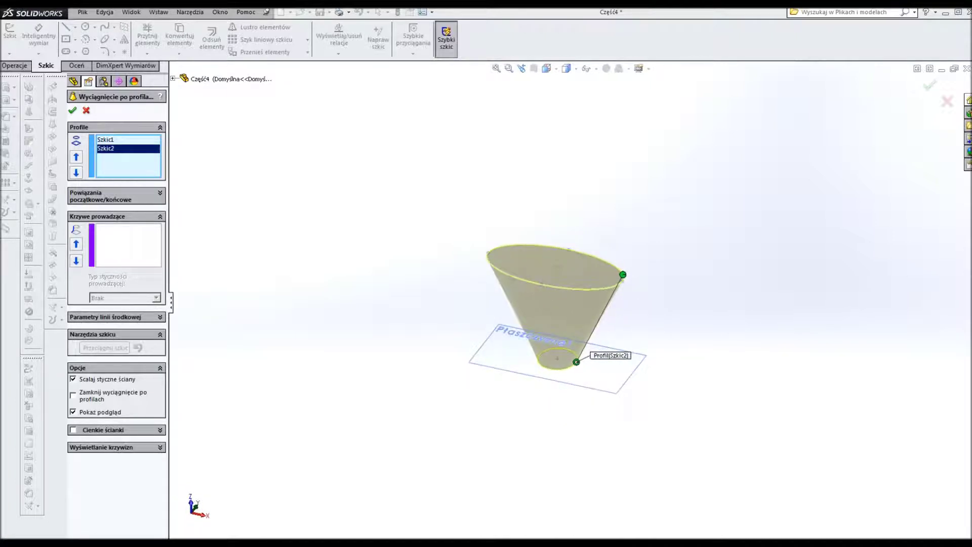
left_click_drag(622, 274, 562, 248)
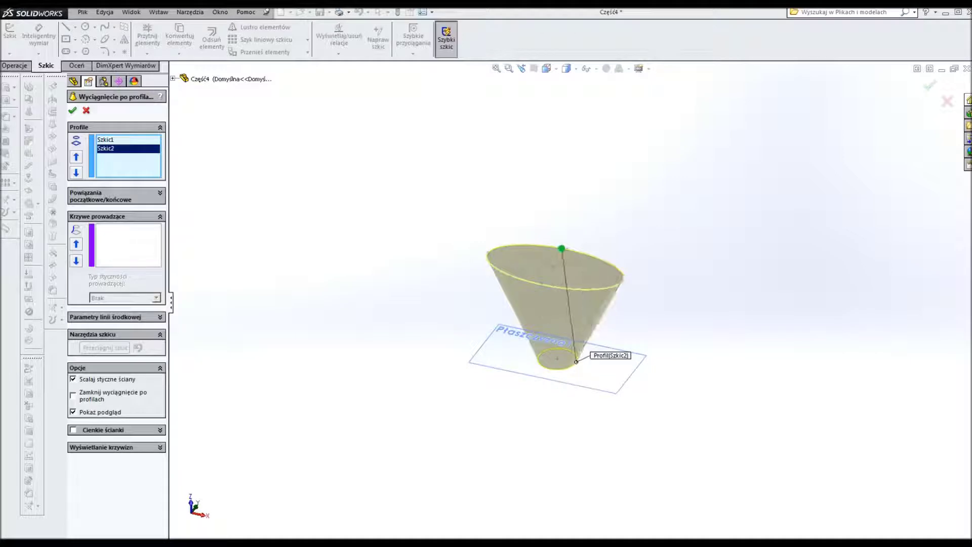
mouse_move(561, 248)
middle_mouse_down()
mouse_move(536, 298)
mouse_move(567, 327)
middle_mouse_up()
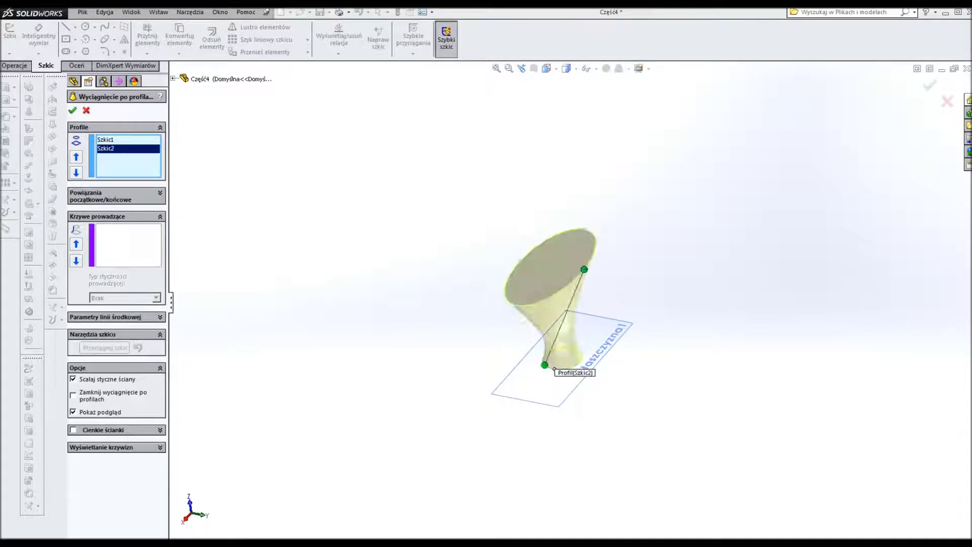
middle_click_drag(552, 304, 566, 324)
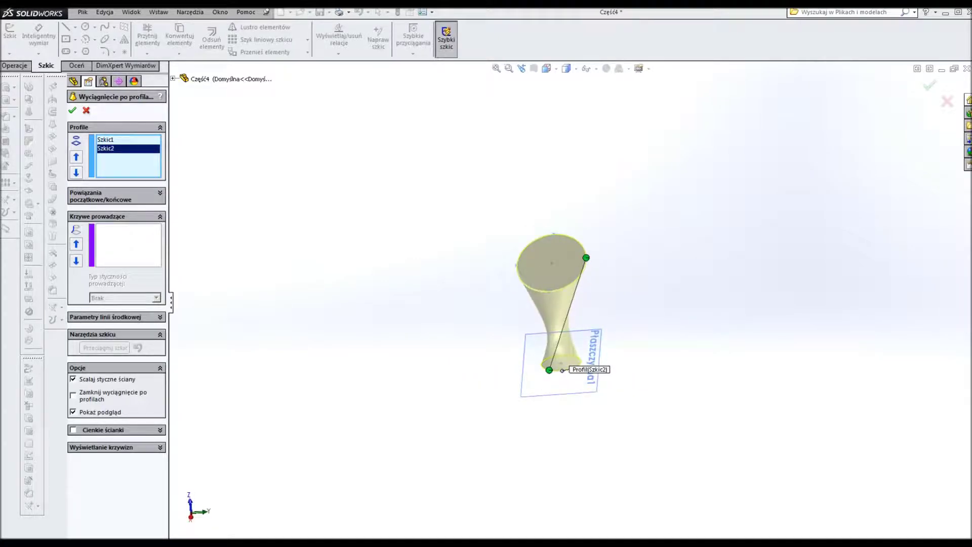
left_click(72, 110)
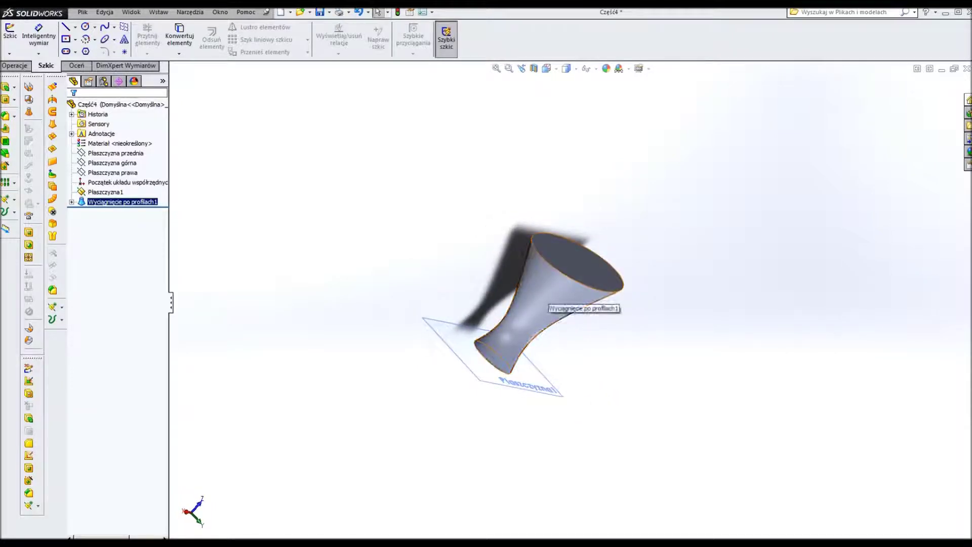
left_click(568, 263)
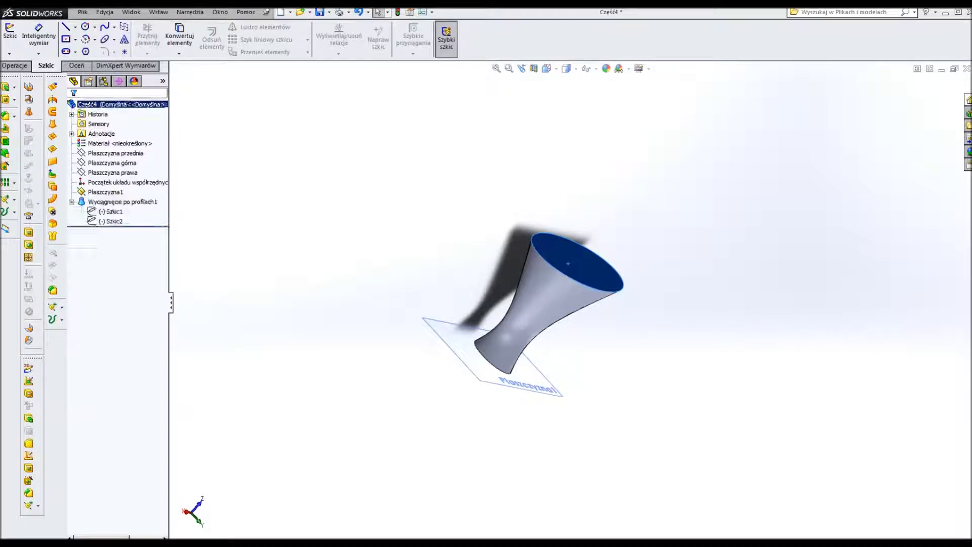
left_click(110, 211)
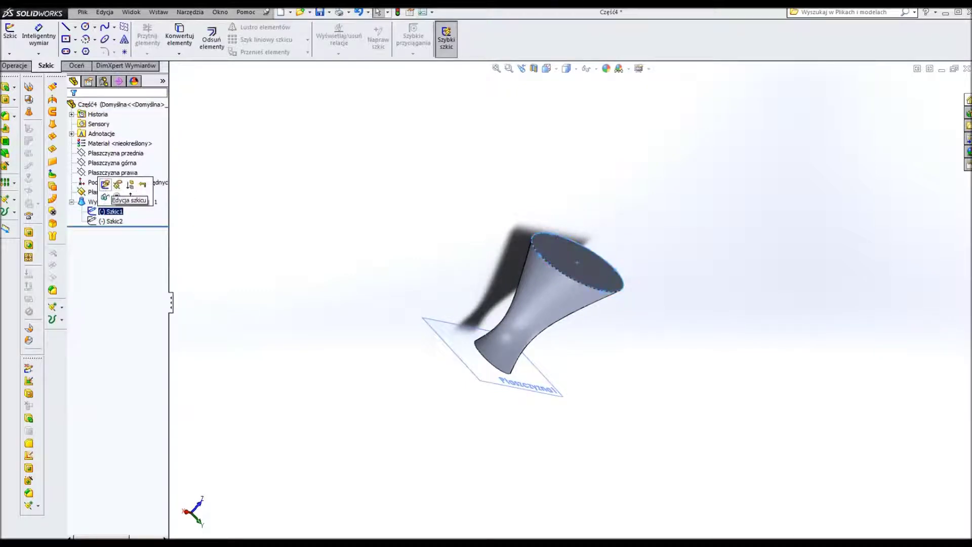
- In Szkic1, replace the ellipse with a centre rectangle anchored at the origin
left_click(105, 184)
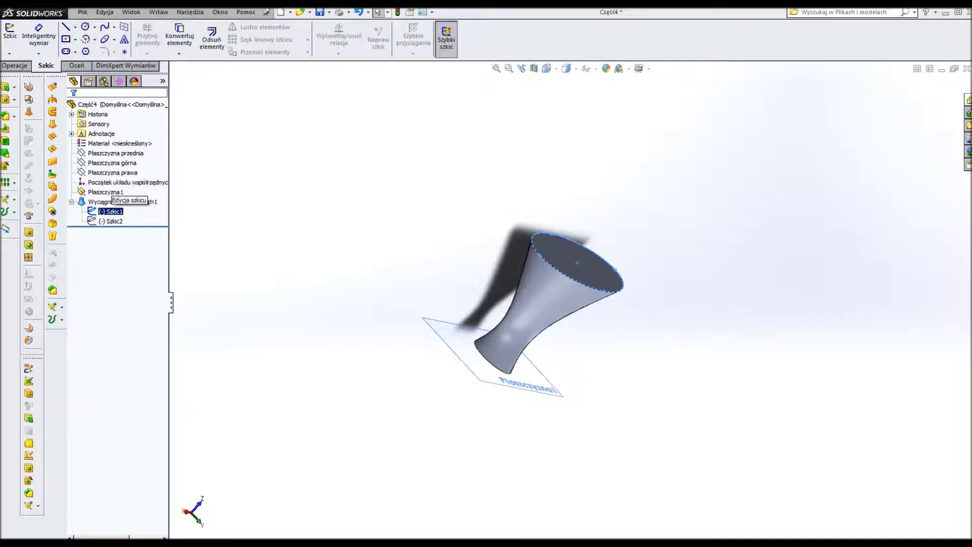
left_click(546, 68)
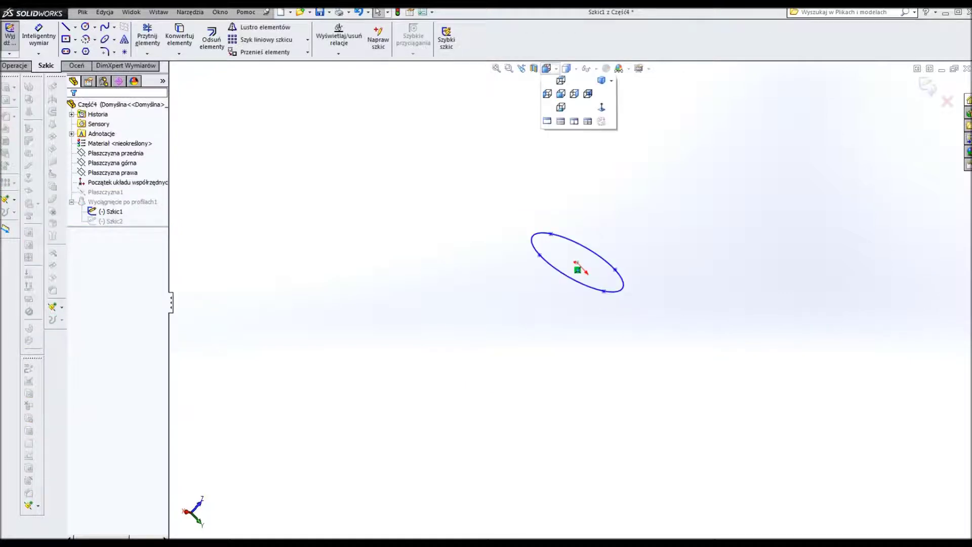
left_click(602, 122)
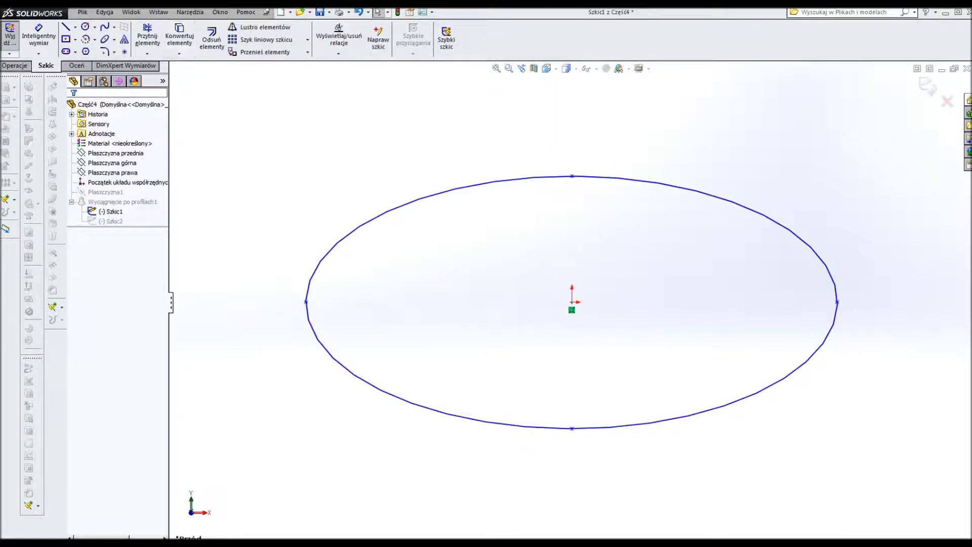
left_click(572, 429)
key("Delete")
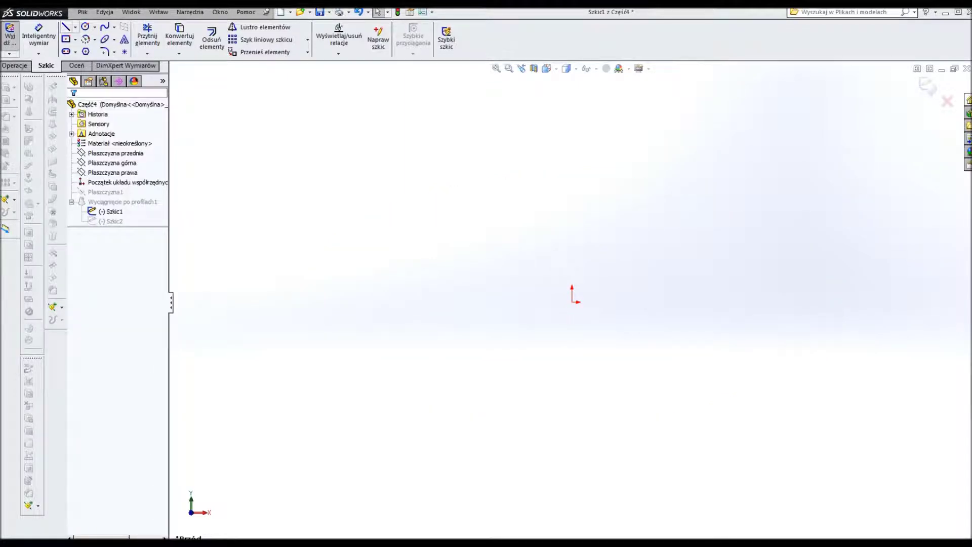
left_click(65, 39)
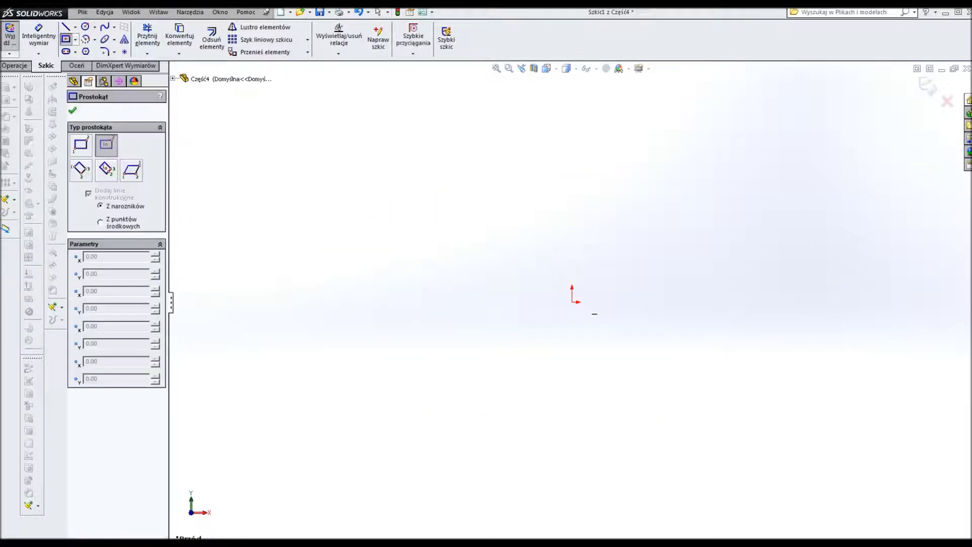
left_click(572, 302)
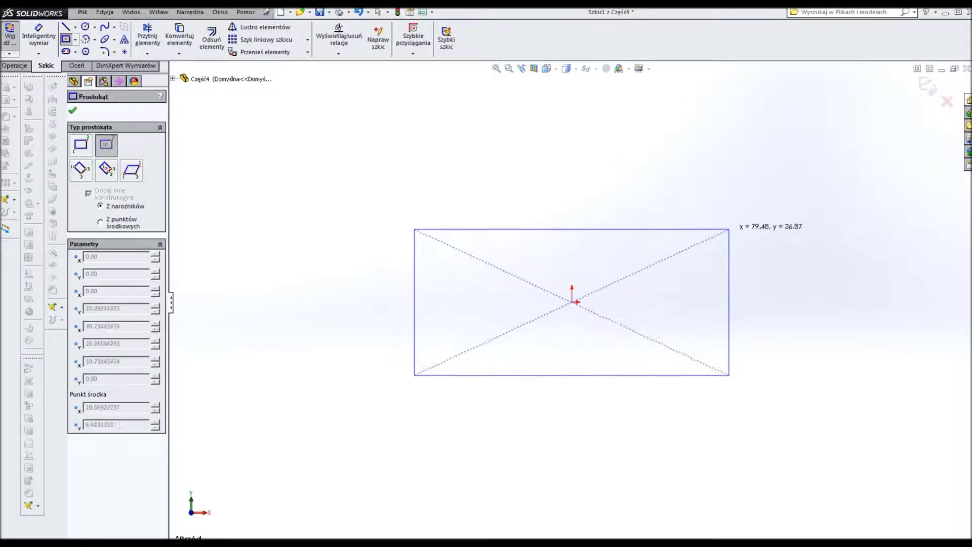
left_click(719, 204)
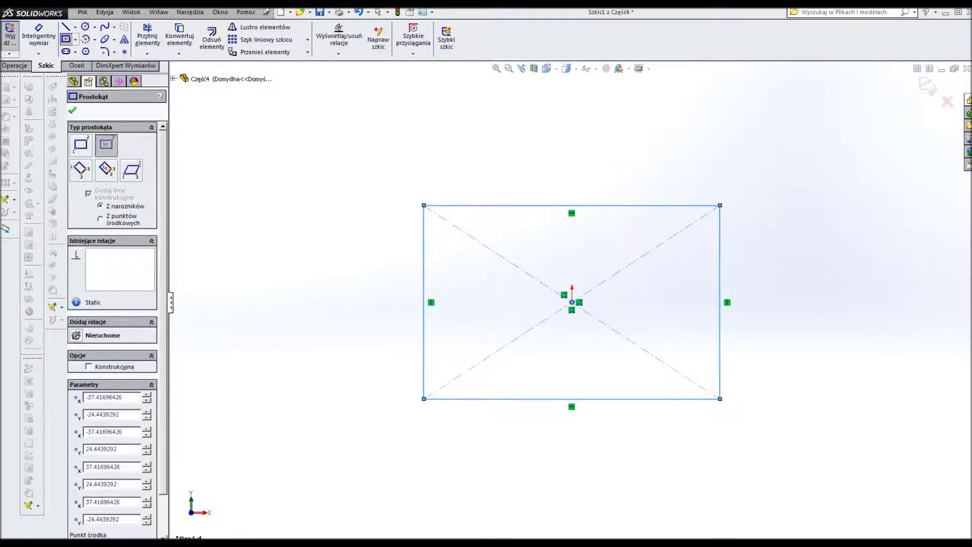
key("Escape")
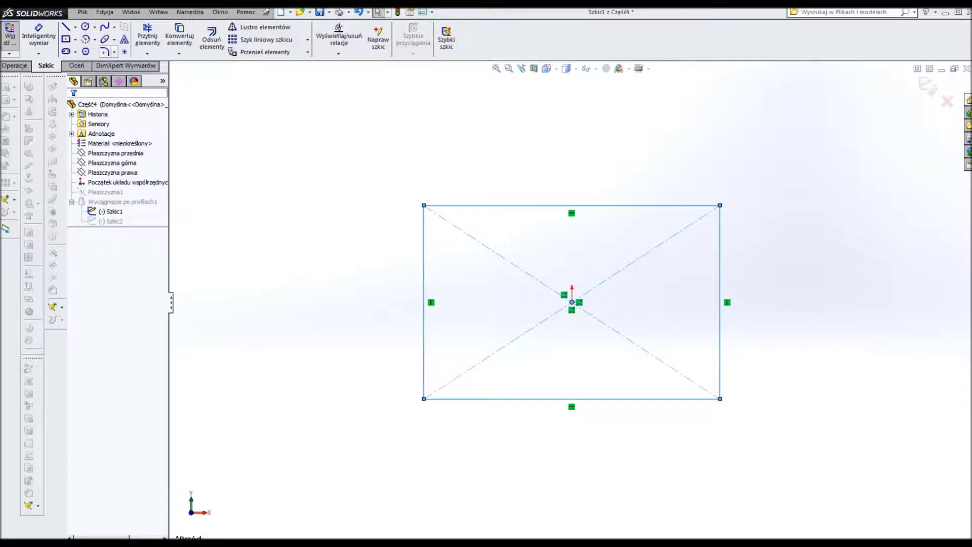
- Round all four rectangle corners with R20 mm sketch fillets and exit the sketch
left_click(104, 51)
left_click(424, 206)
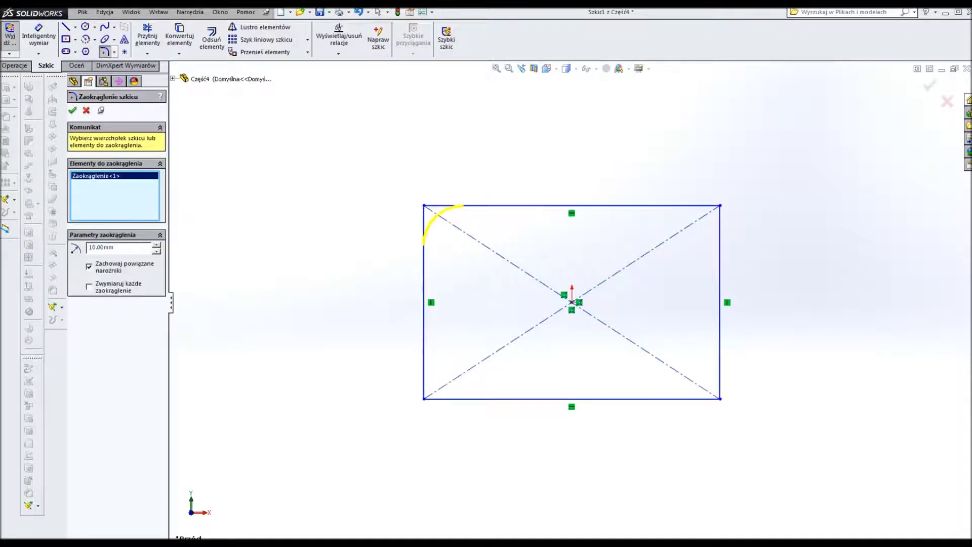
left_click(424, 398)
left_click(719, 398)
left_click(719, 205)
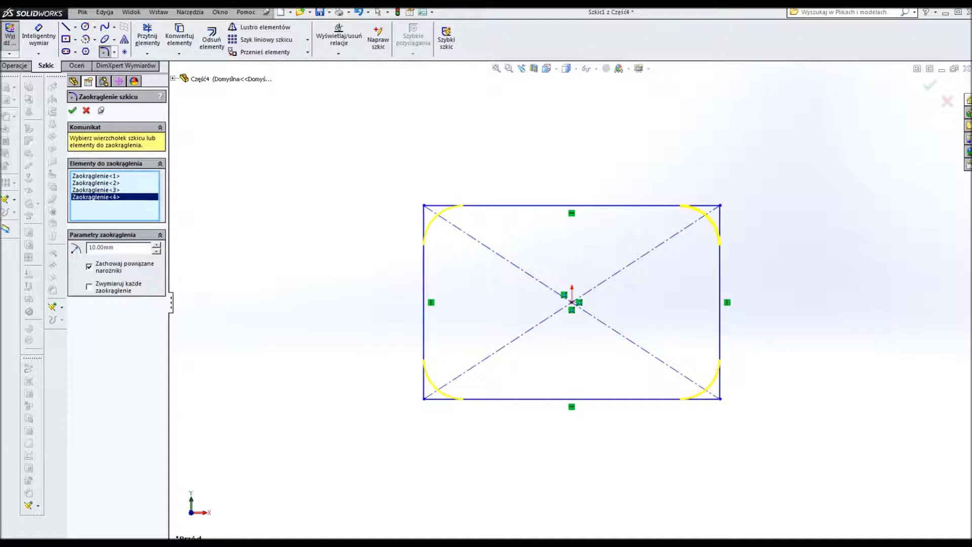
left_click(156, 244)
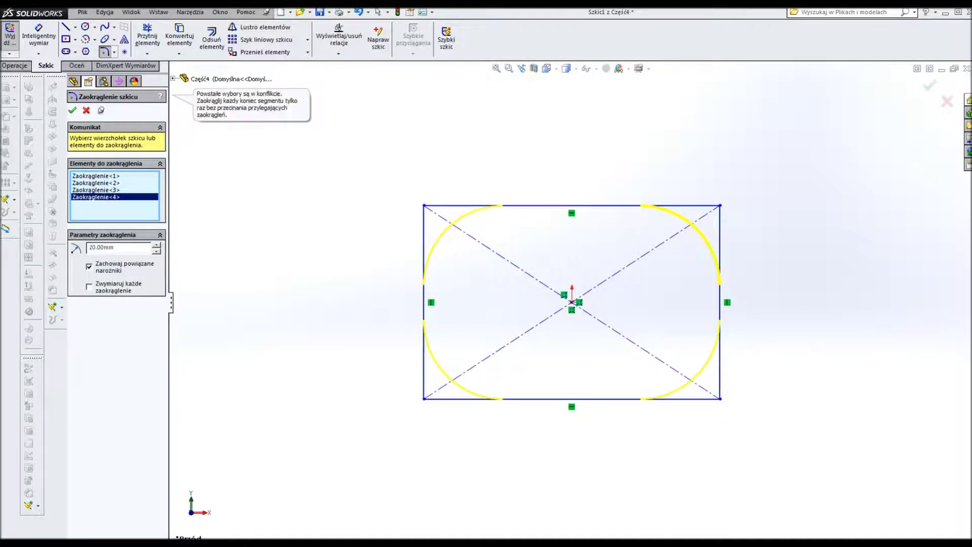
left_click(72, 109)
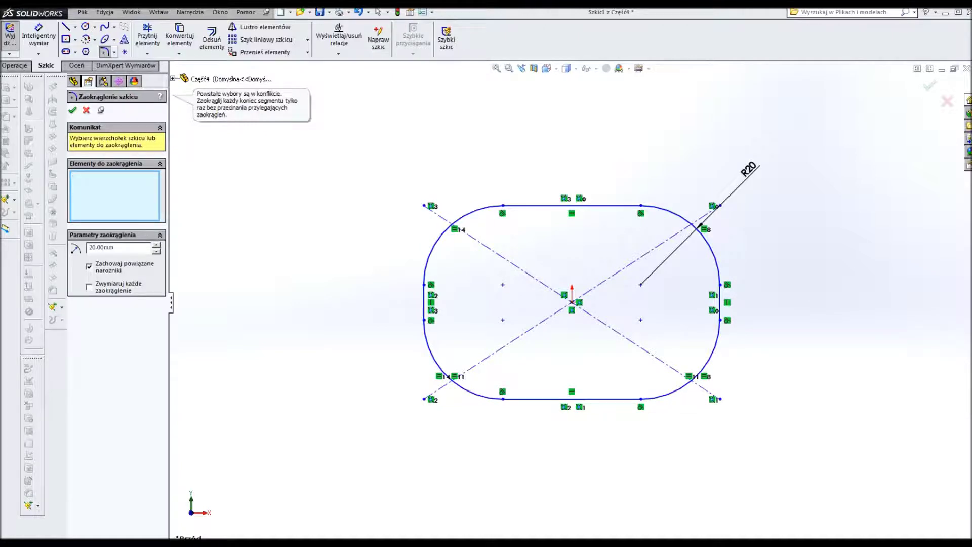
key("Escape")
middle_click_drag(759, 203, 928, 86)
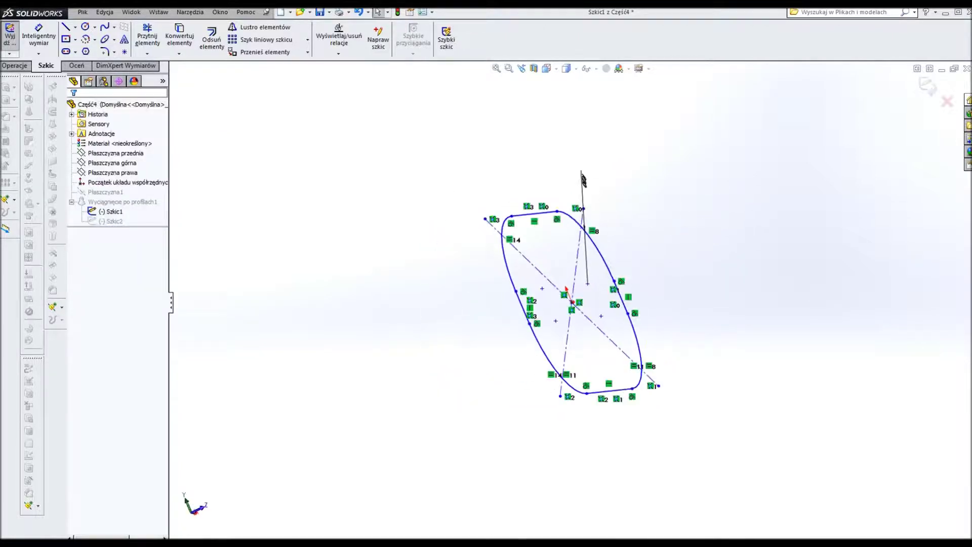
left_click(929, 87)
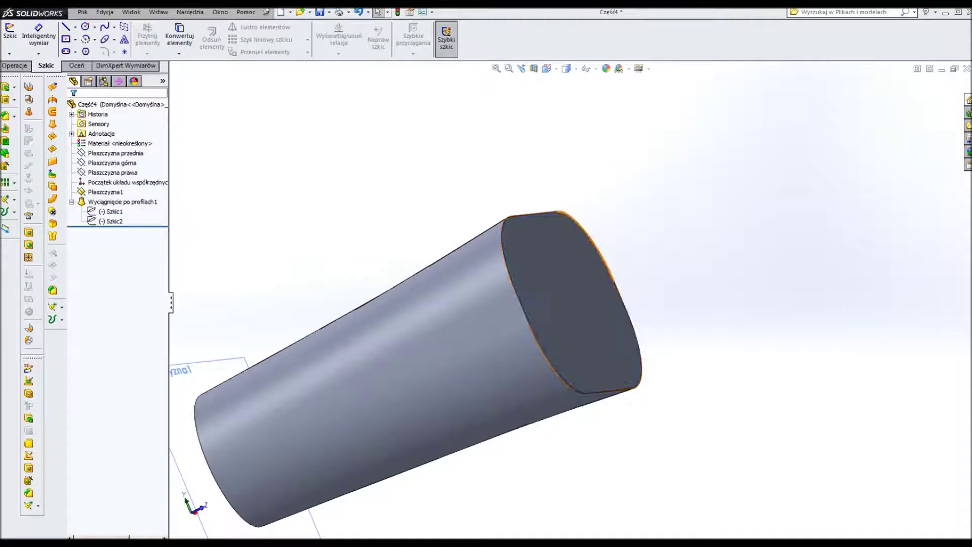
- Pick the rectangular and circular end faces of the loft as shell open faces
mouse_move(557, 304)
middle_mouse_down()
mouse_move(658, 284)
mouse_move(557, 329)
mouse_move(632, 273)
mouse_move(572, 304)
middle_mouse_up()
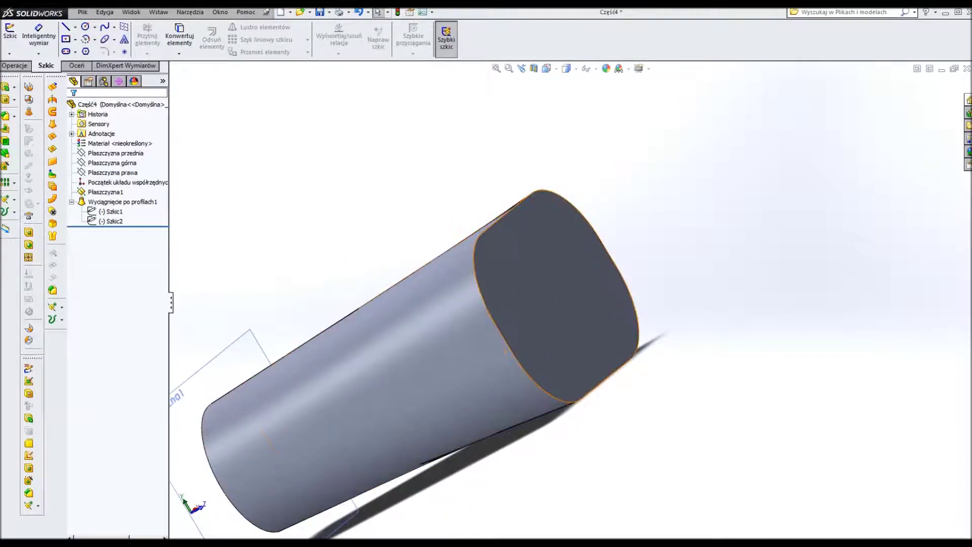
left_click(581, 260)
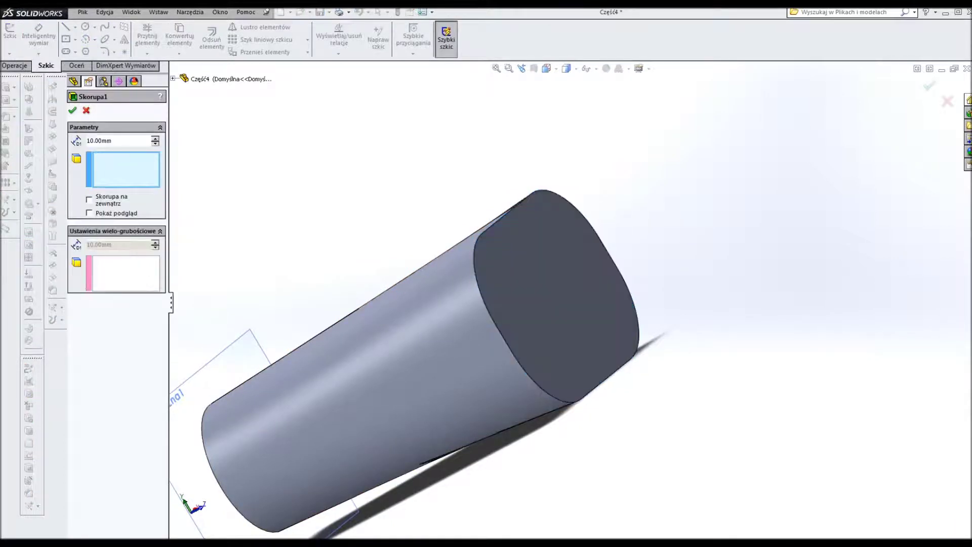
left_click(557, 294)
middle_click_drag(556, 294, 456, 314)
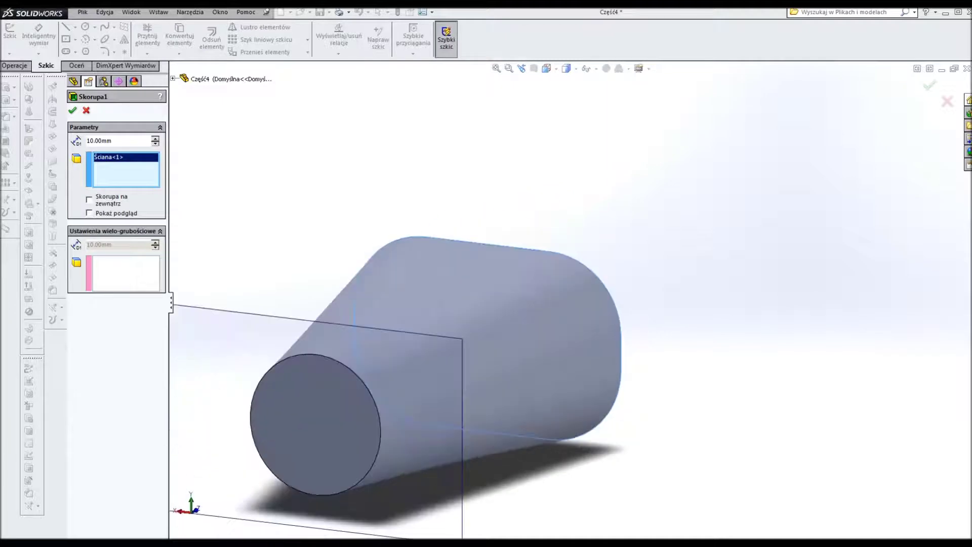
left_click(326, 388)
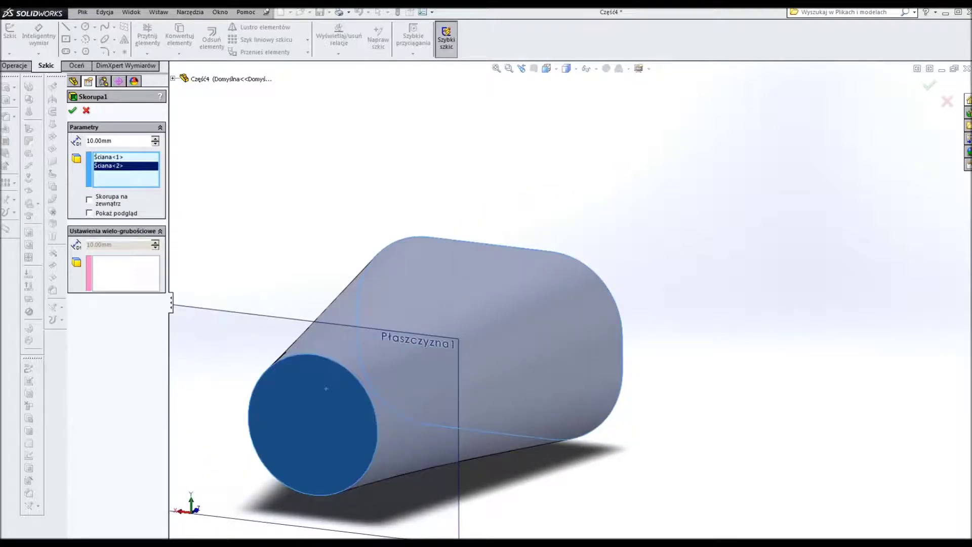
- Set the shell wall thickness to 3 mm and apply Skorupa1
left_click(89, 213)
double_click(99, 140)
type("3")
key("Return")
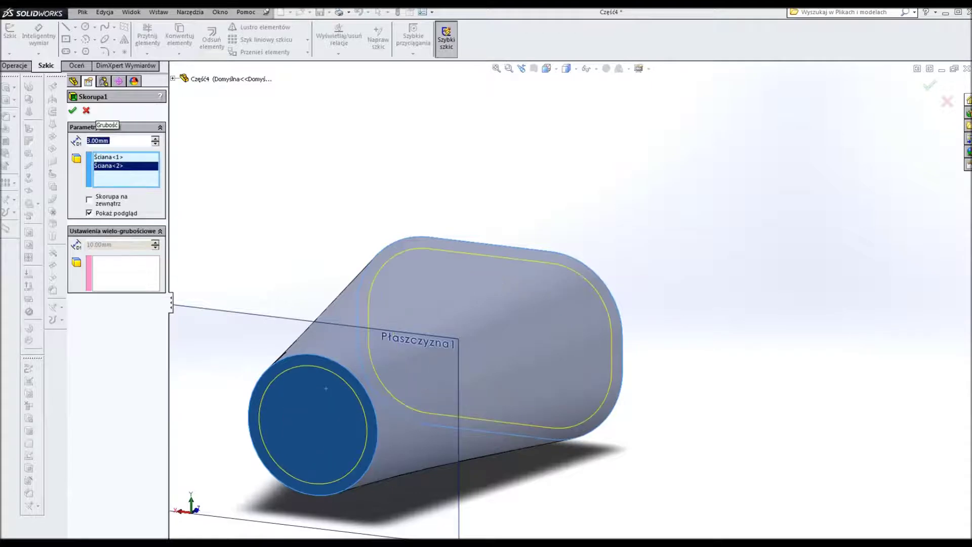
left_click(73, 110)
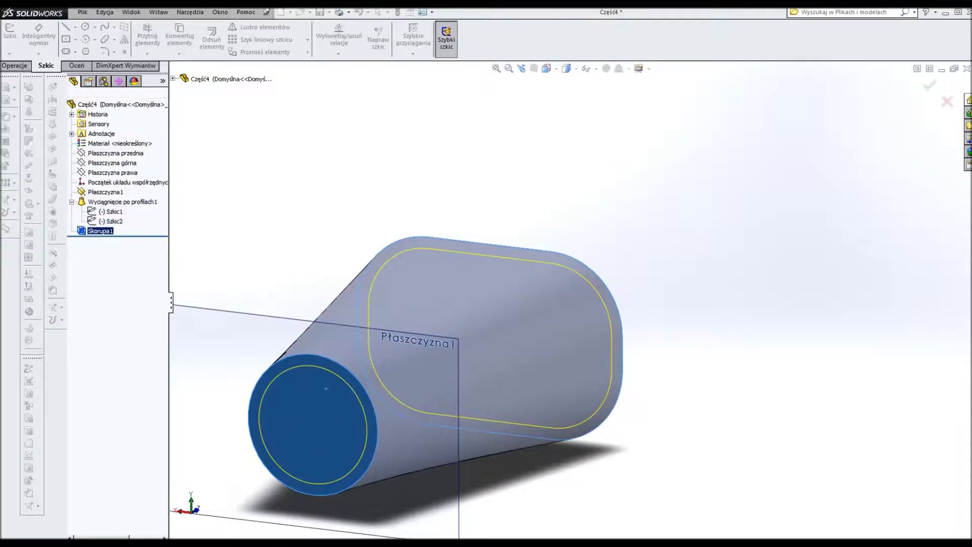
mouse_move(455, 303)
middle_mouse_down()
mouse_move(516, 274)
mouse_move(546, 304)
mouse_move(516, 299)
mouse_move(526, 303)
mouse_move(506, 324)
mouse_move(547, 293)
mouse_move(551, 304)
middle_mouse_up()
scroll(506, 329, "up", 5)
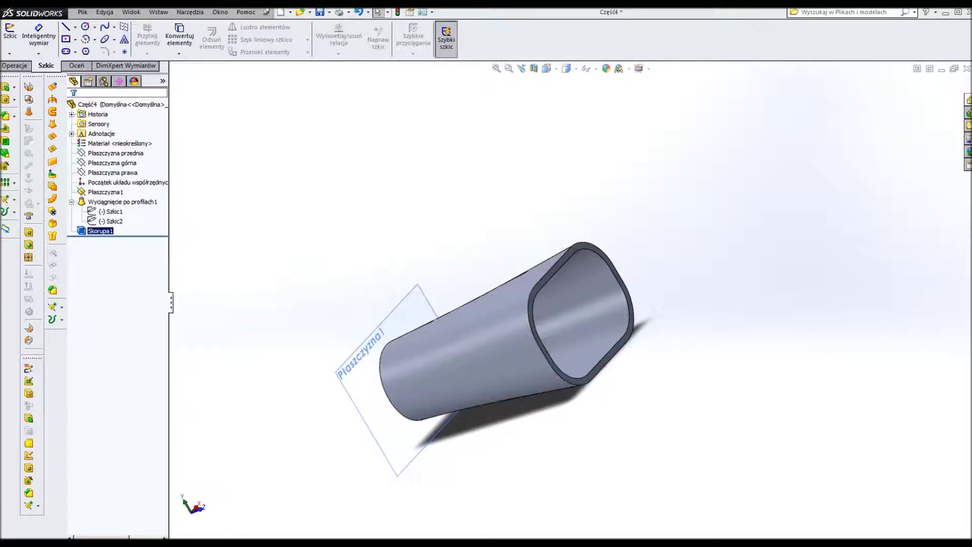
key("Escape")
- Close Część4, answering the save prompt, and return to SolidWorks
key("alt+F4")
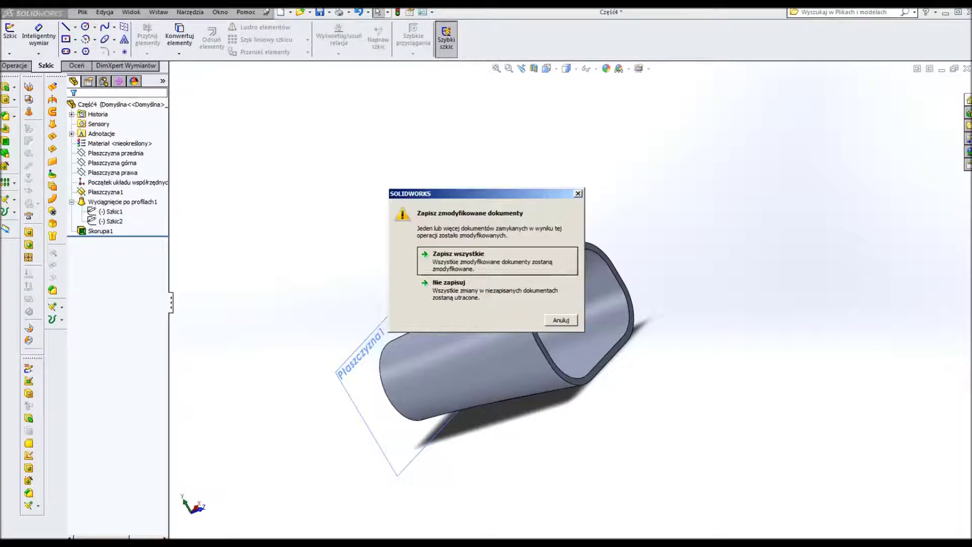
left_click(454, 283)
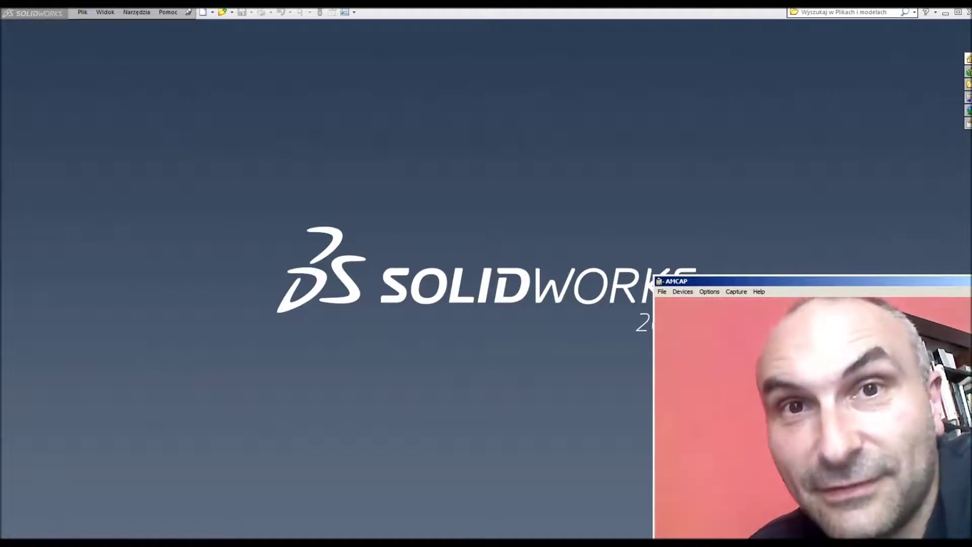
key("alt+Tab")
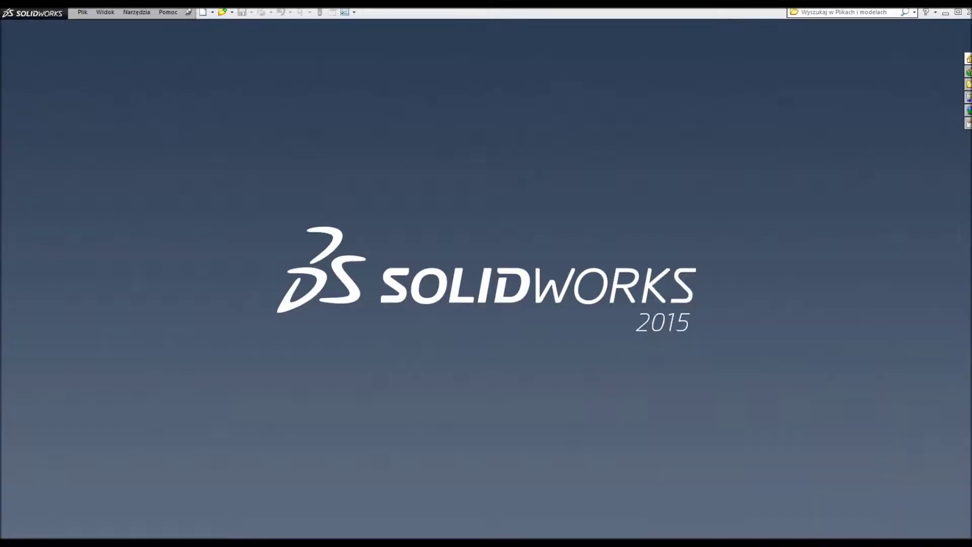
- Create a new part document, Część5
left_click(83, 12)
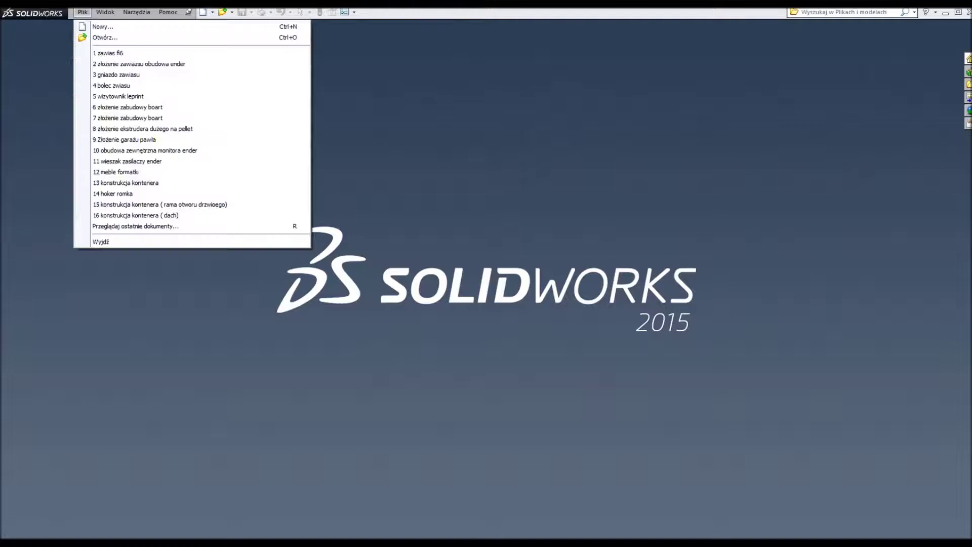
key("ctrl+n")
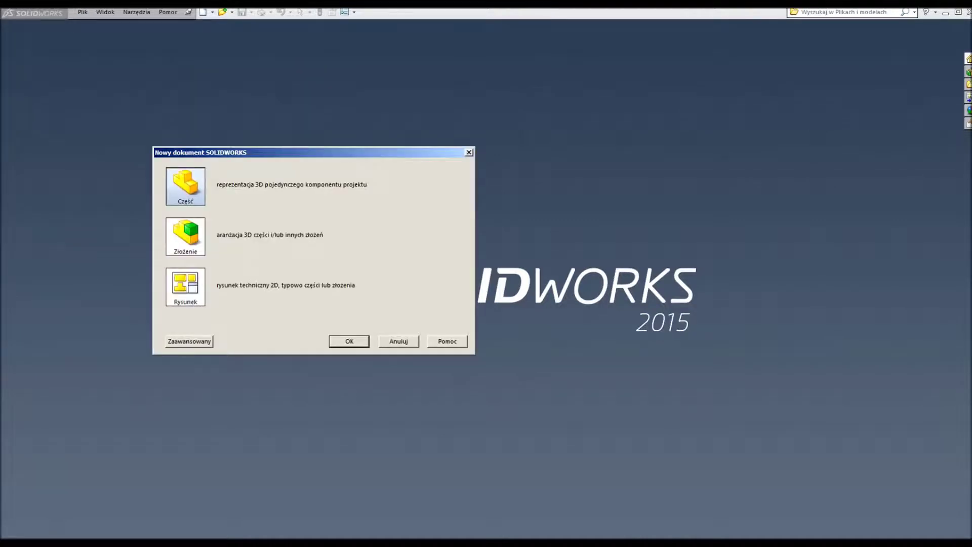
key("Return")
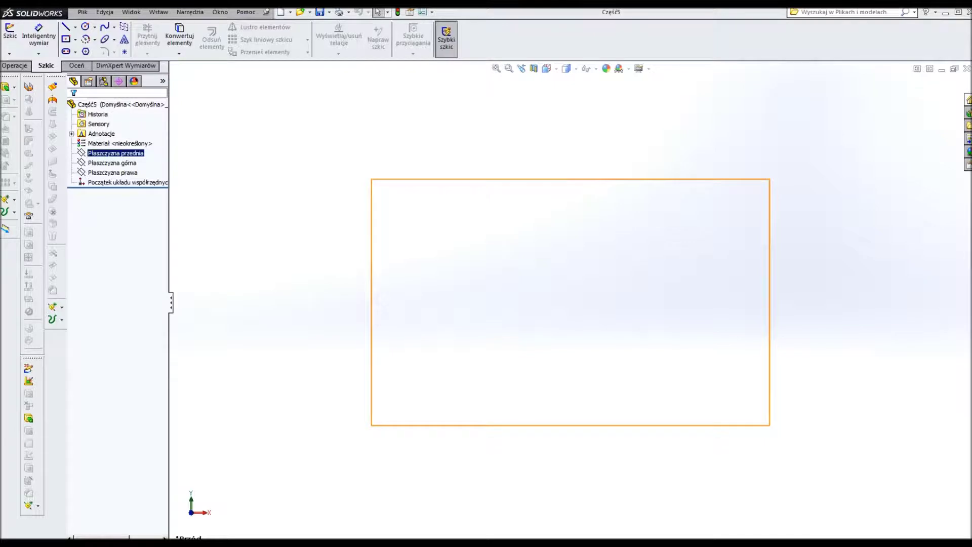
- Draw two joined lines on the front plane, the second rising to the upper right
left_click(66, 27)
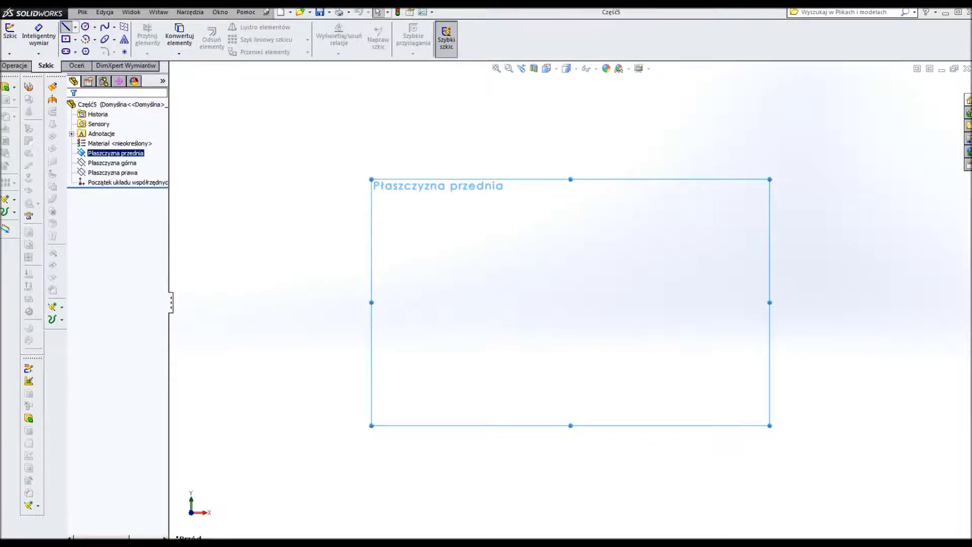
left_click(365, 376)
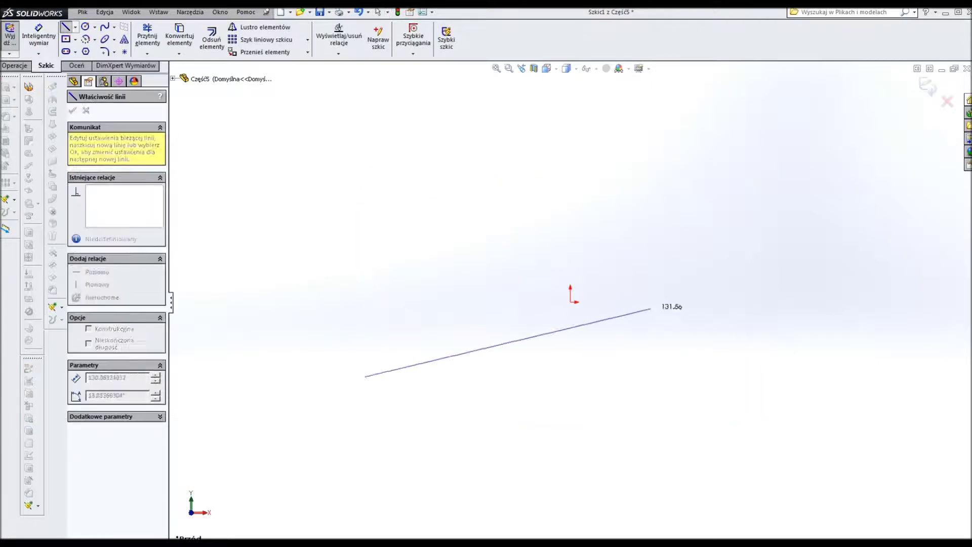
left_click(614, 312)
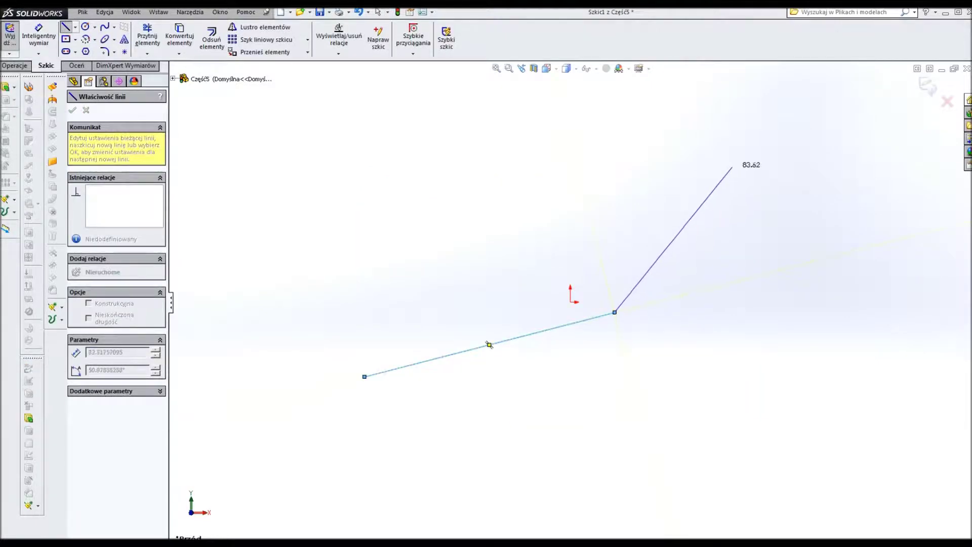
double_click(739, 161)
key("Escape")
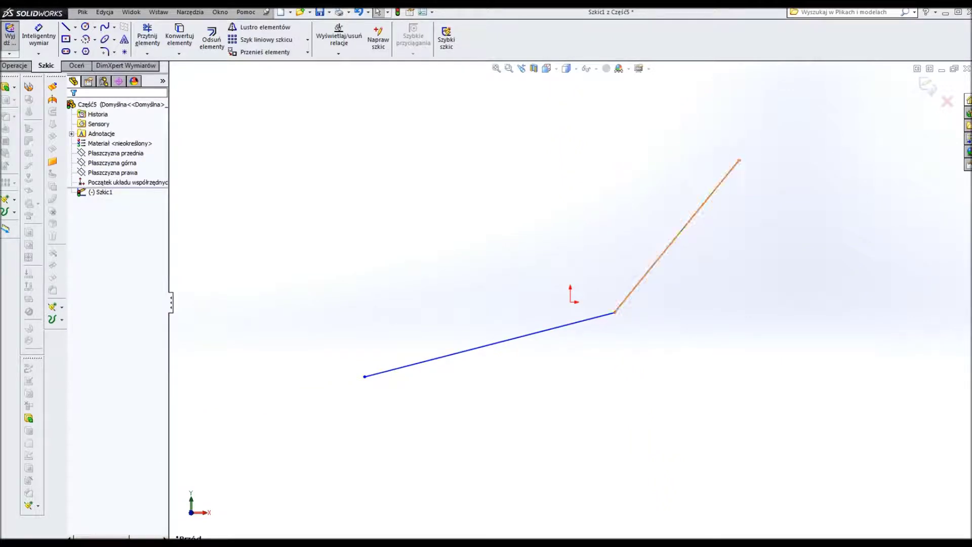
- Round the corner between the lines with a 110 mm fillet and exit the sketch
left_click(676, 237)
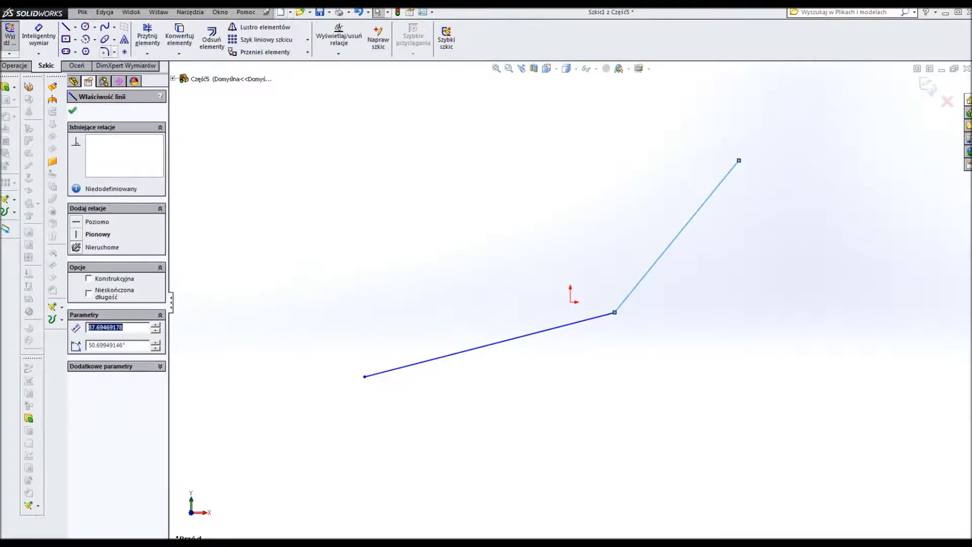
left_click(105, 51)
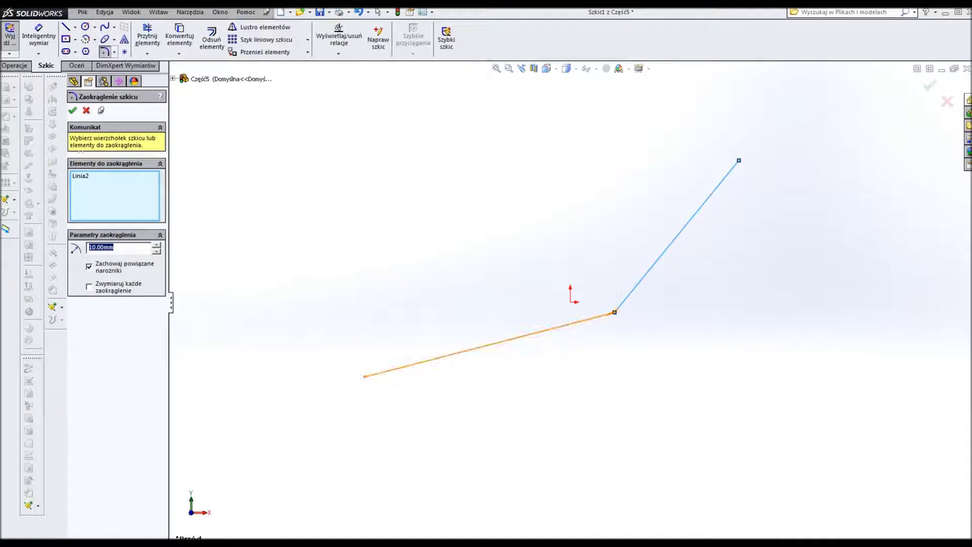
left_click(557, 326)
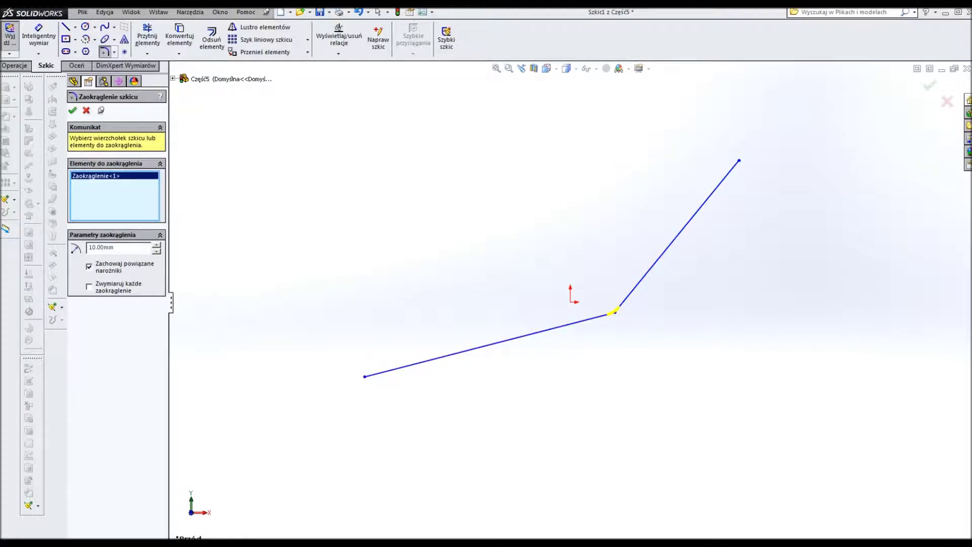
left_click(155, 244)
left_click(156, 244)
left_click(156, 244)
key("Up")
key("Up")
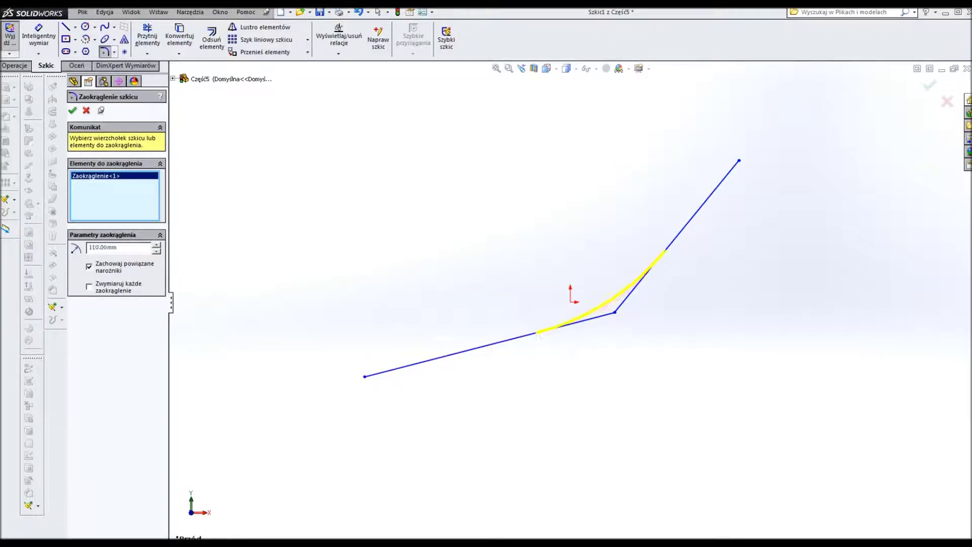
key("Return")
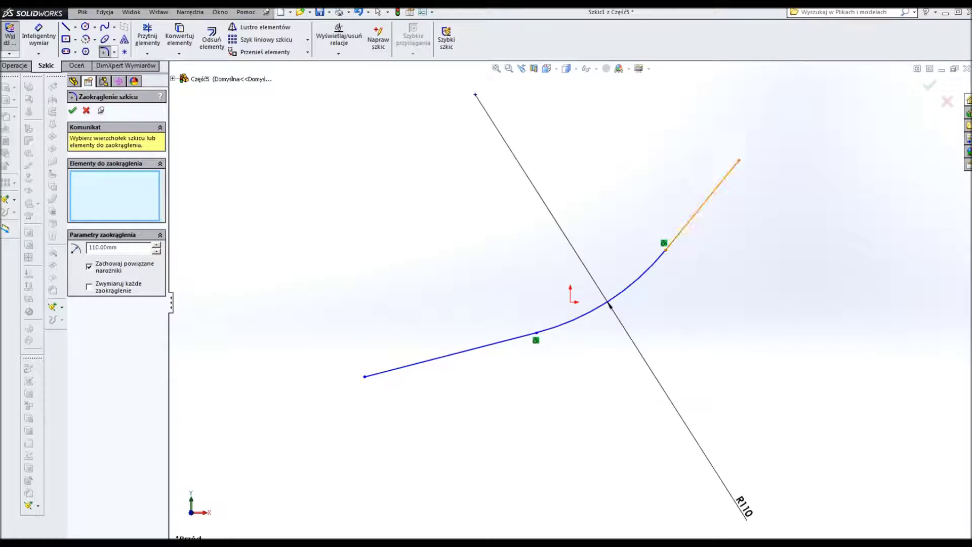
key("Escape")
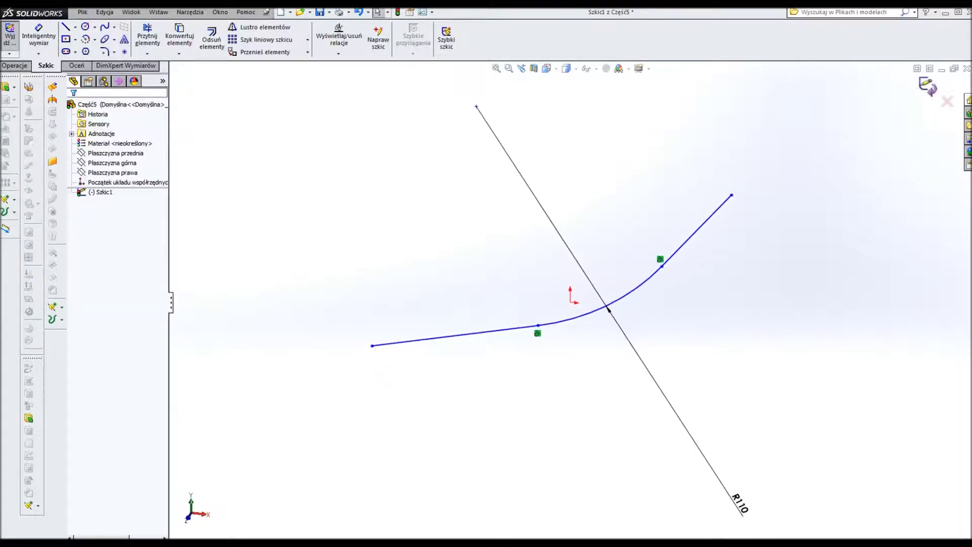
left_click(927, 86)
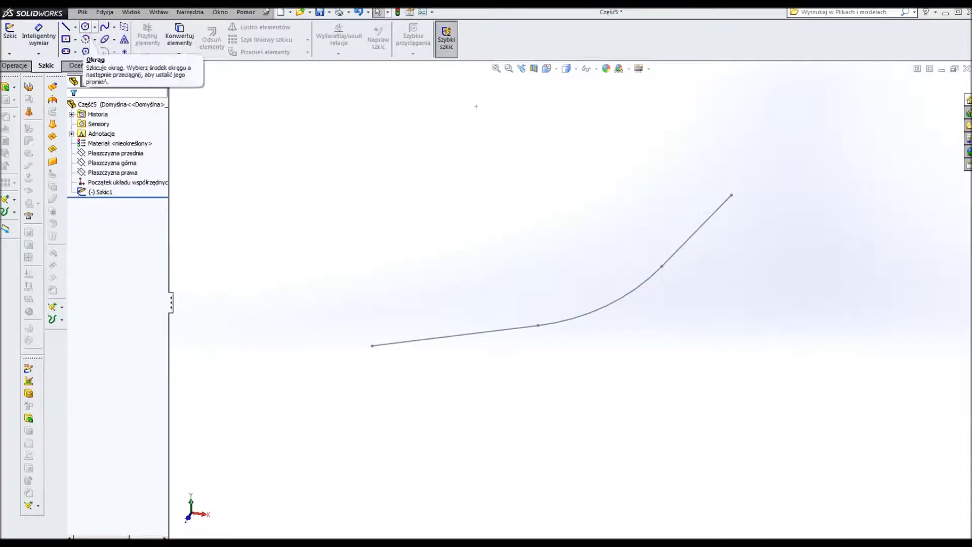
left_click(10, 31)
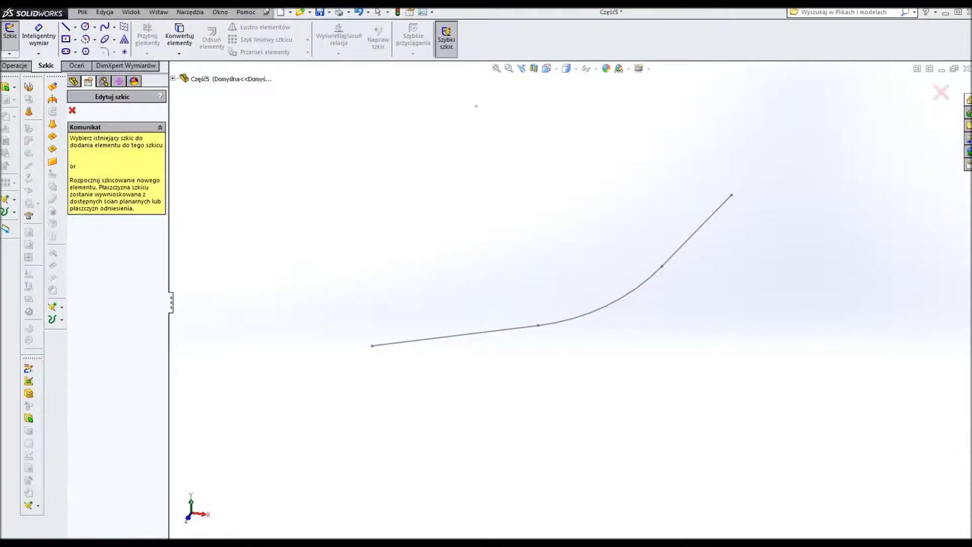
- Add Płaszczyzna1 perpendicular to the path's upper line at its far endpoint
key("Escape")
left_click(159, 12)
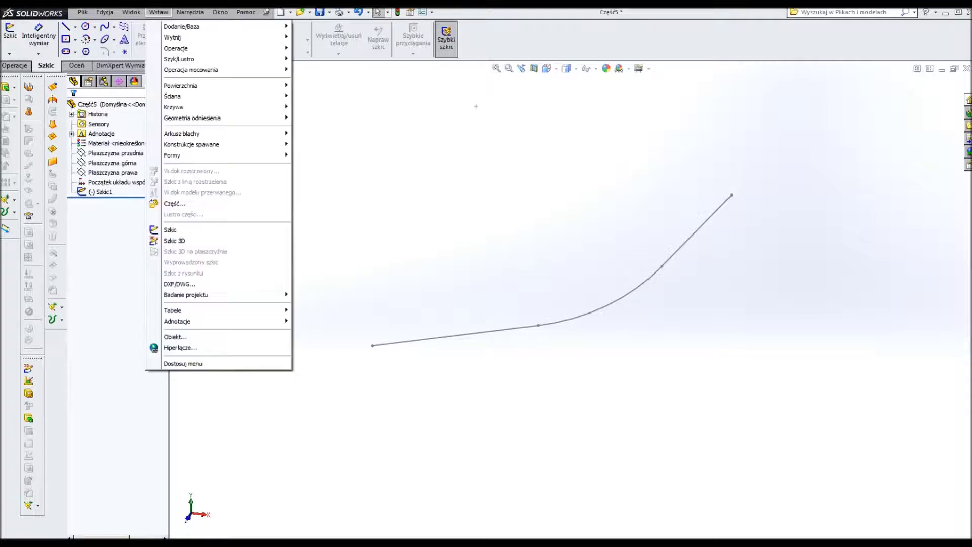
left_click(326, 117)
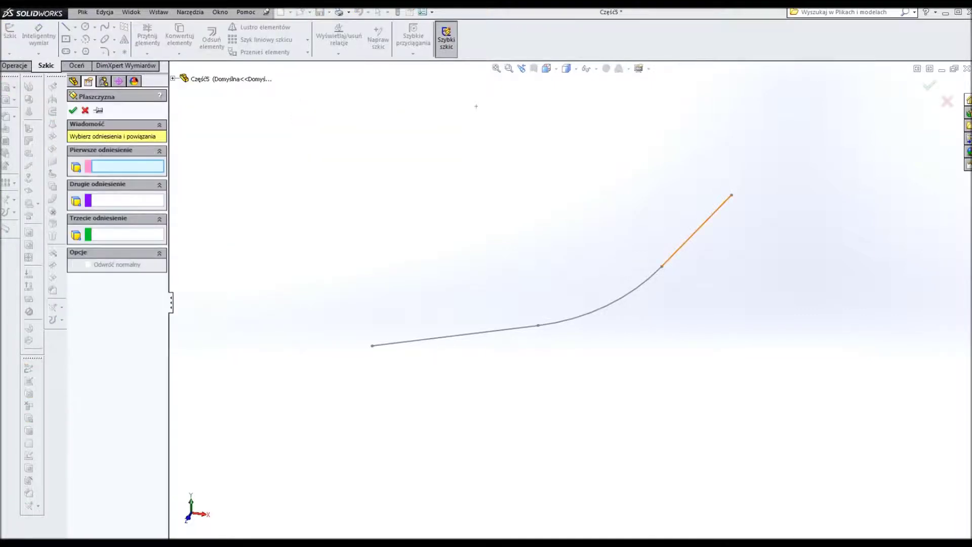
left_click(694, 233)
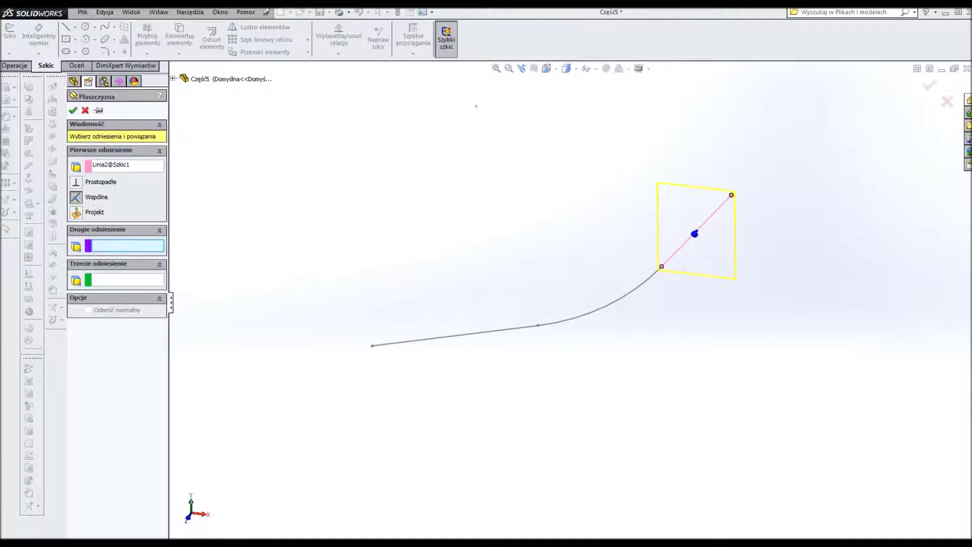
left_click(731, 194)
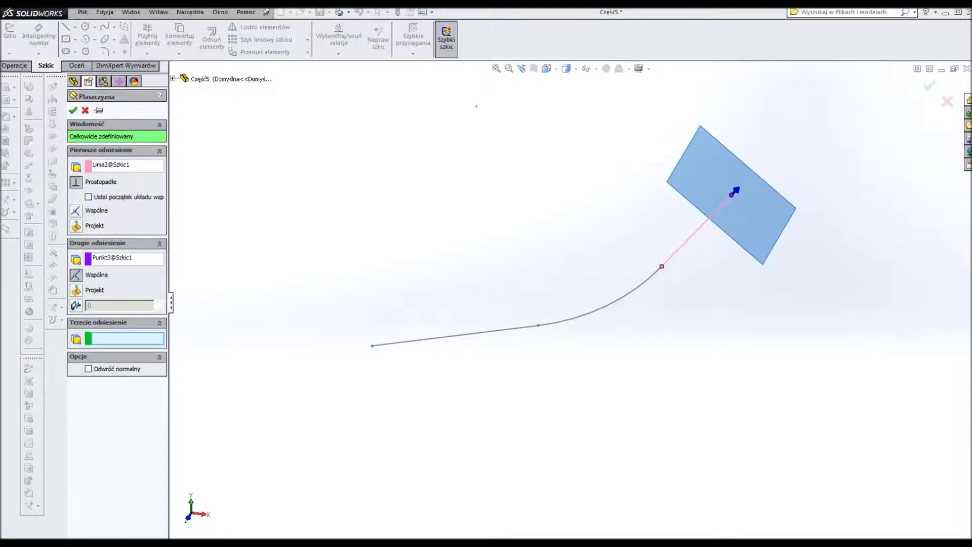
key("Return")
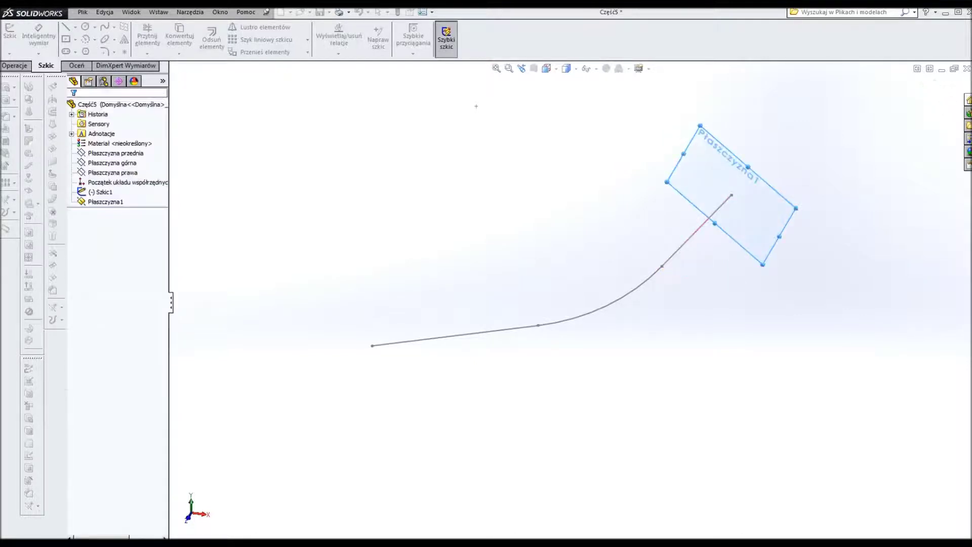
- Sketch a circle of radius about 22.66 centred on the path's endpoint, then exit Szkic2
left_click(85, 26)
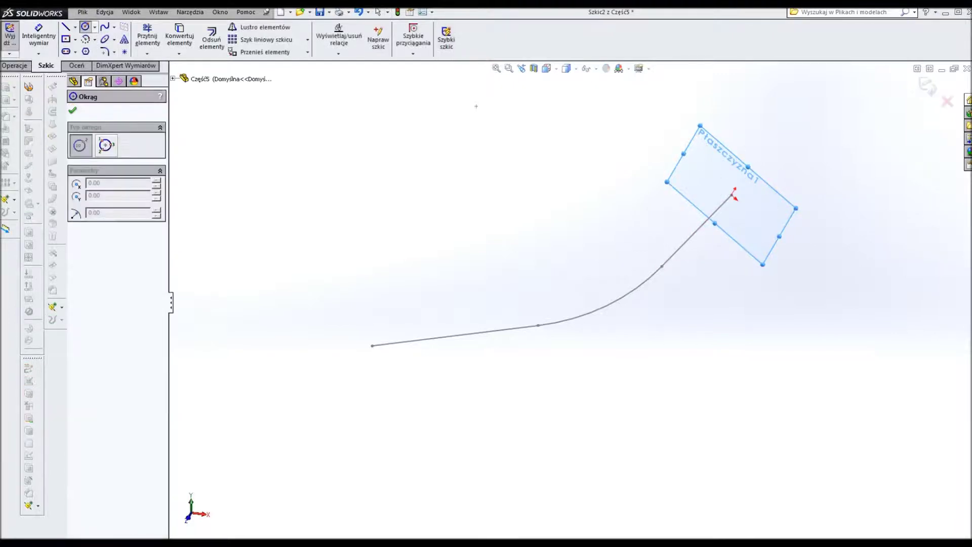
left_click(732, 195)
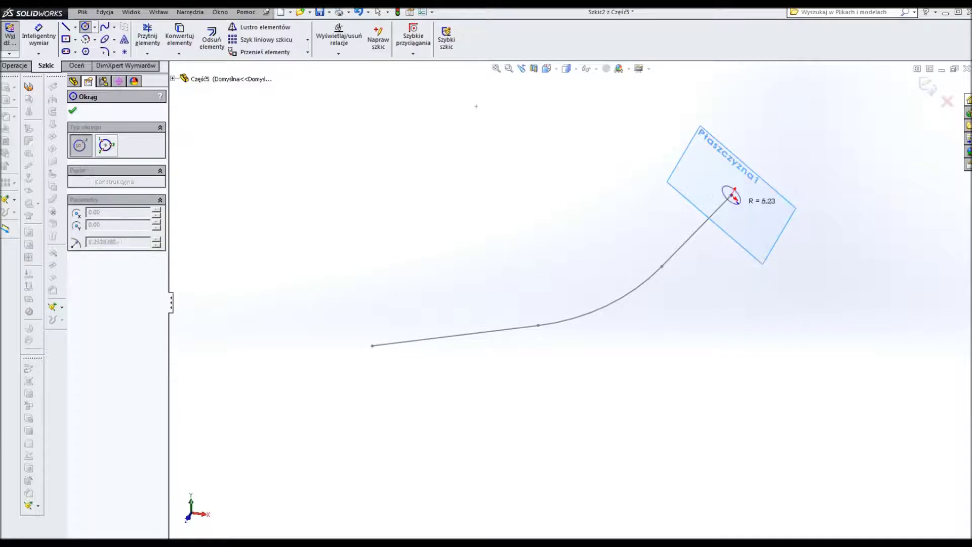
left_click(769, 228)
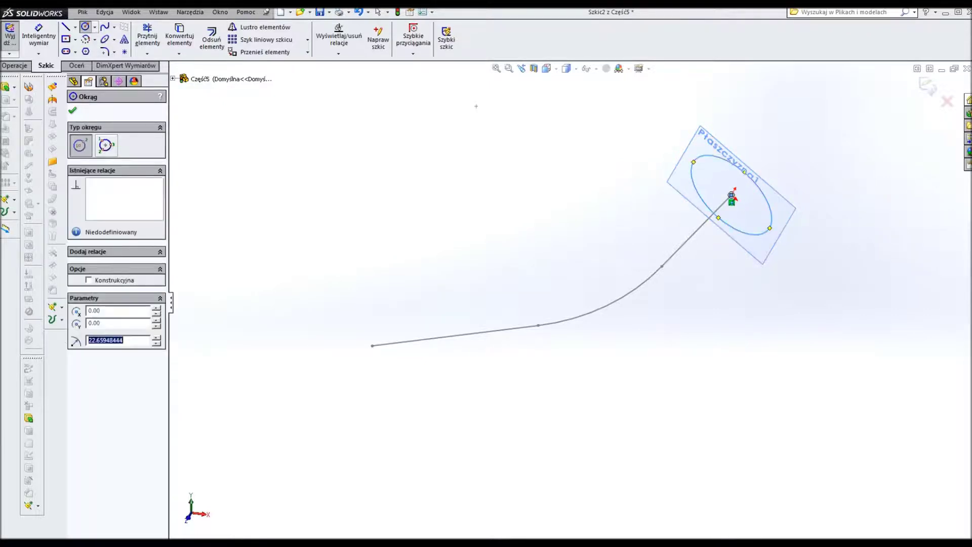
left_click(72, 110)
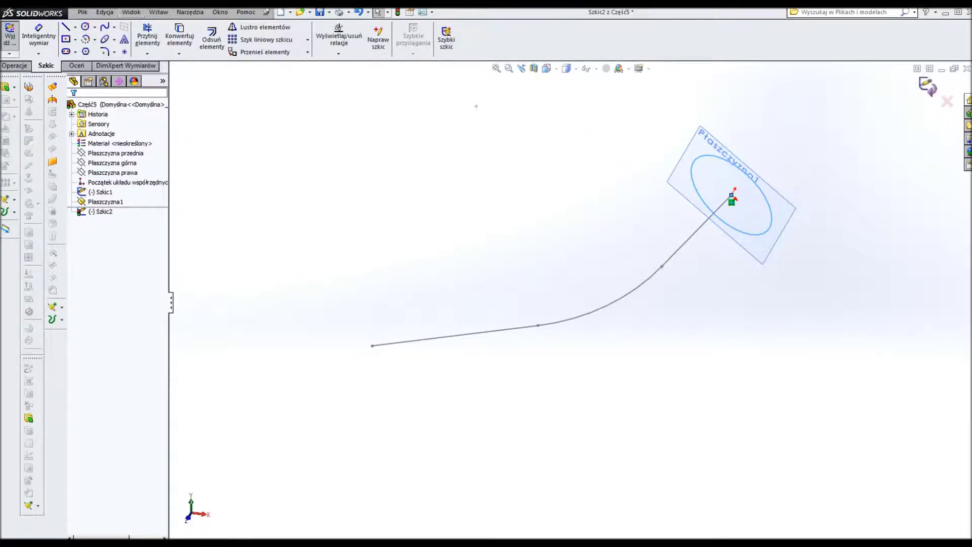
left_click(927, 86)
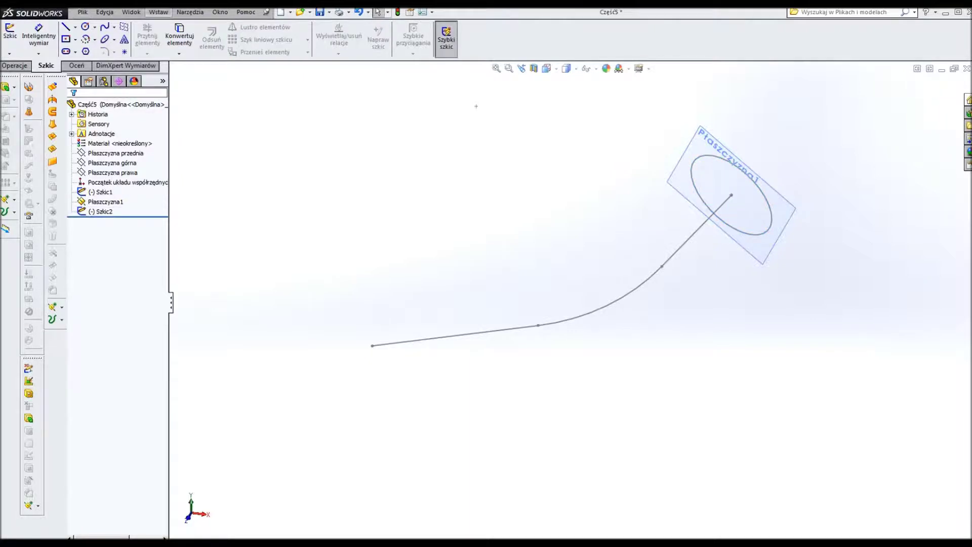
left_click(158, 11)
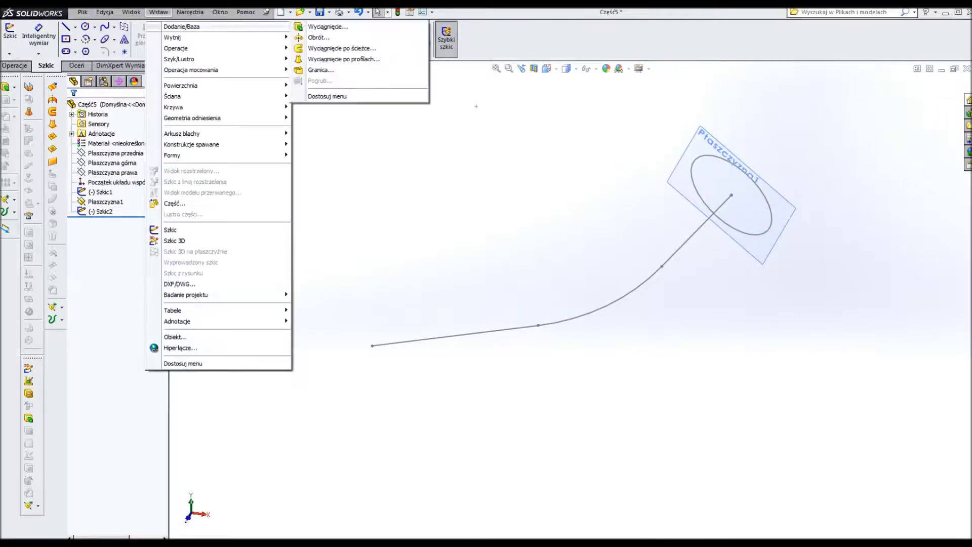
- Sweep the Szkic2 circle along the Szkic1 path, then orbit to inspect the bent tube
left_click(342, 48)
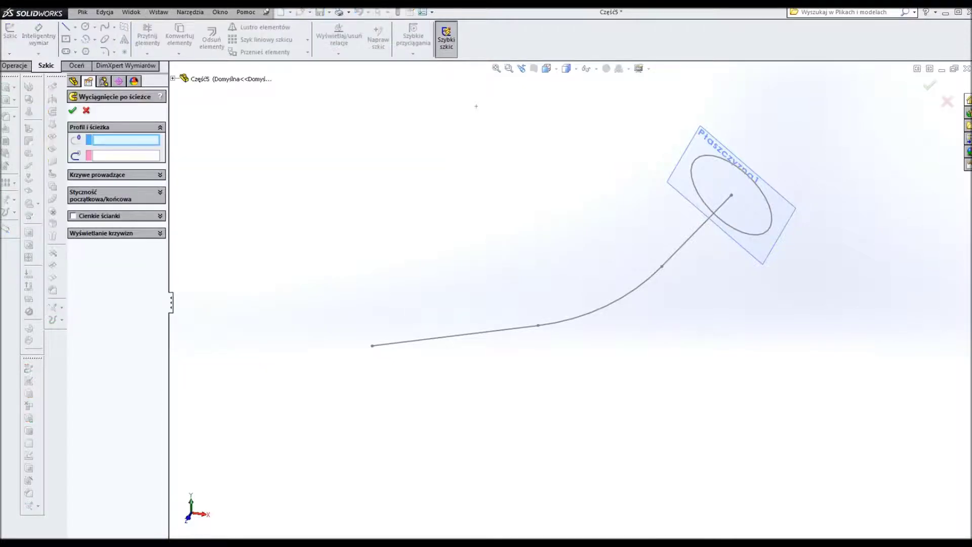
left_click(765, 227)
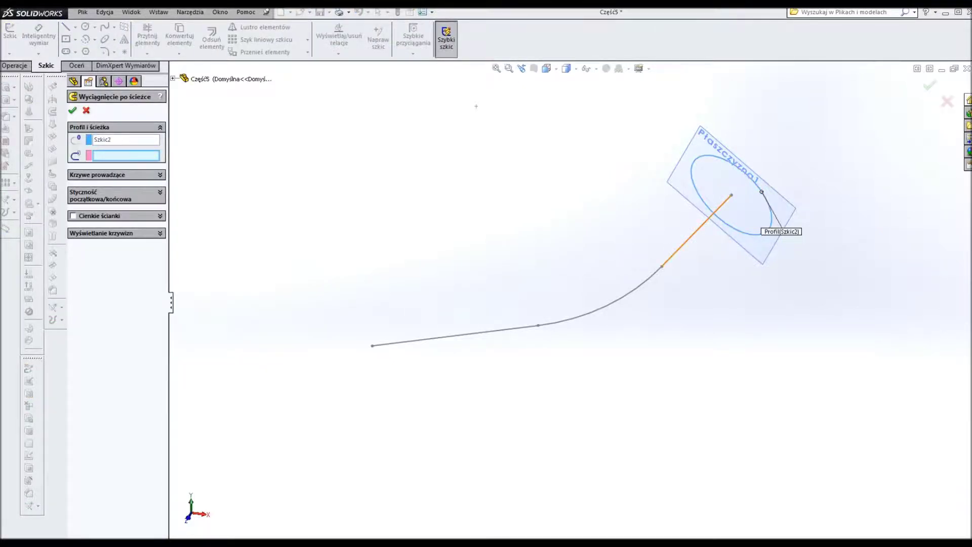
left_click(673, 254)
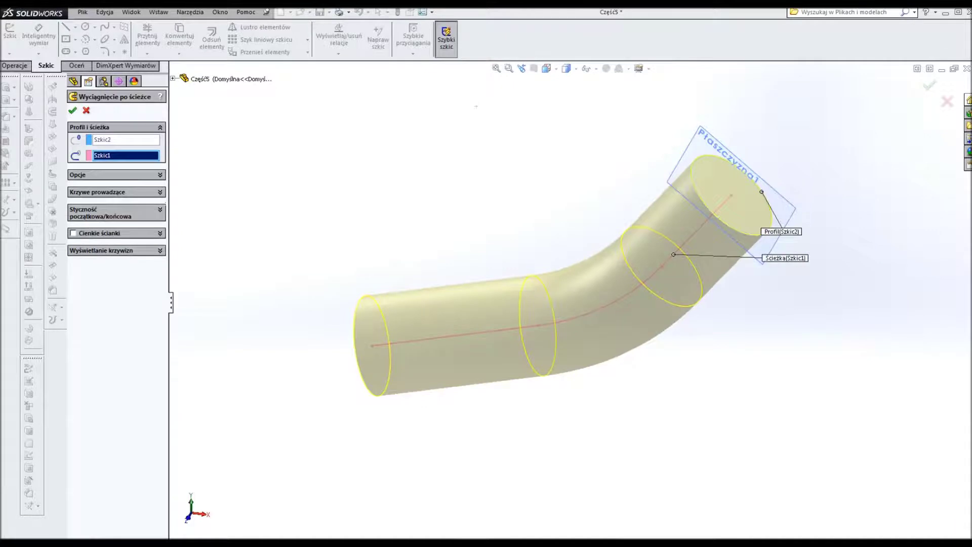
key("Return")
middle_click_drag(557, 279, 405, 227)
mouse_move(557, 279)
middle_mouse_down()
mouse_move(456, 314)
mouse_move(481, 294)
mouse_move(557, 284)
mouse_move(536, 243)
mouse_move(522, 248)
middle_mouse_up()
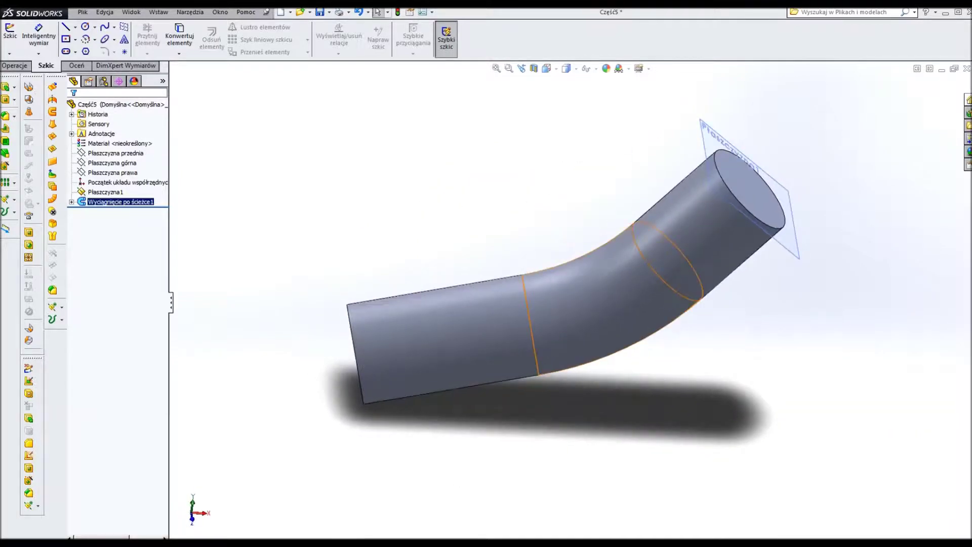
middle_click_drag(599, 292, 592, 286)
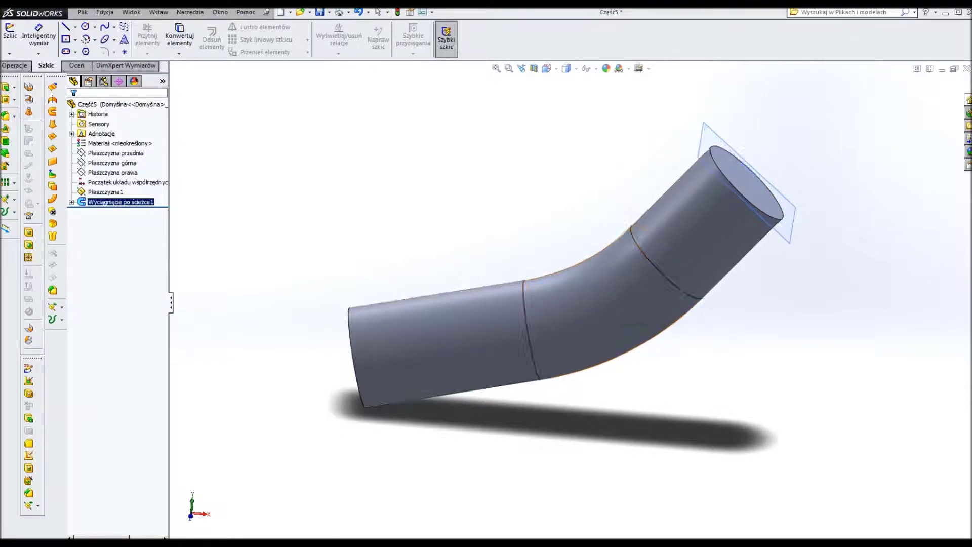
middle_click_drag(557, 304, 658, 284)
middle_click_drag(556, 303, 607, 303)
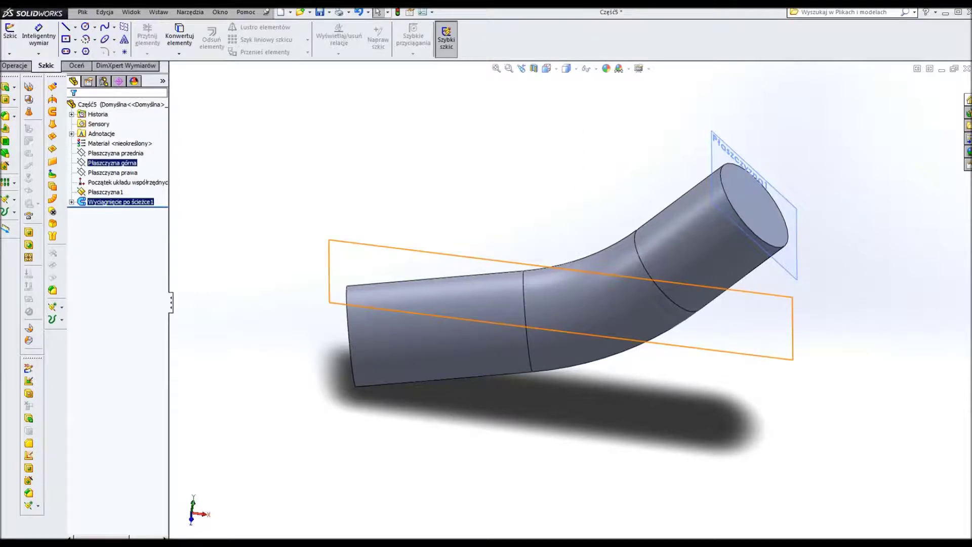
- On the Top Plane in top view, sketch one vertical line left of the tube and exit the sketch
left_click(112, 162)
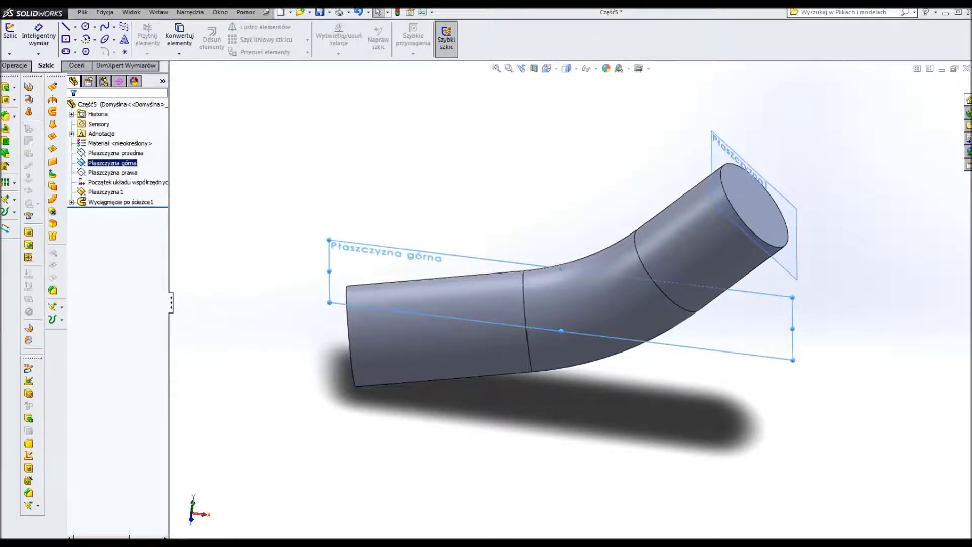
left_click(547, 68)
left_click(601, 122)
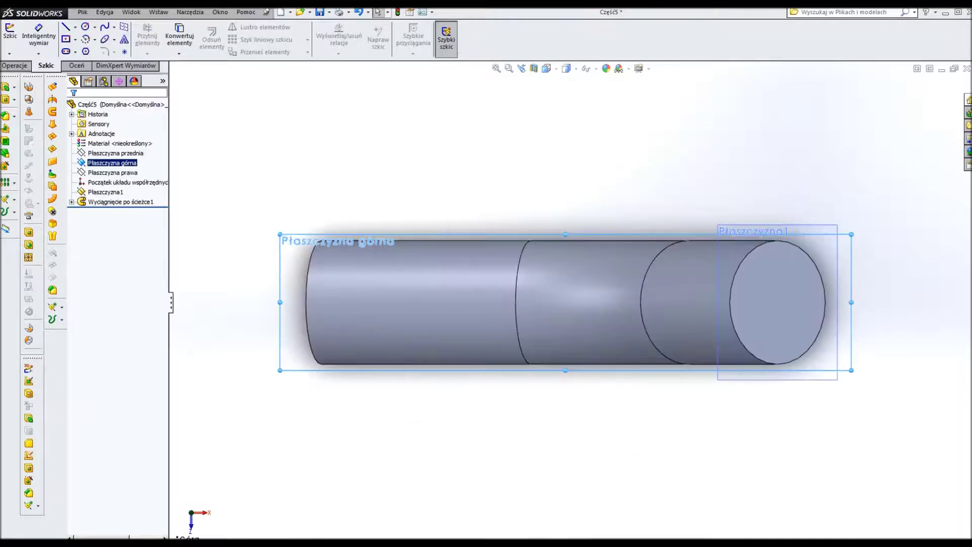
left_click(66, 27)
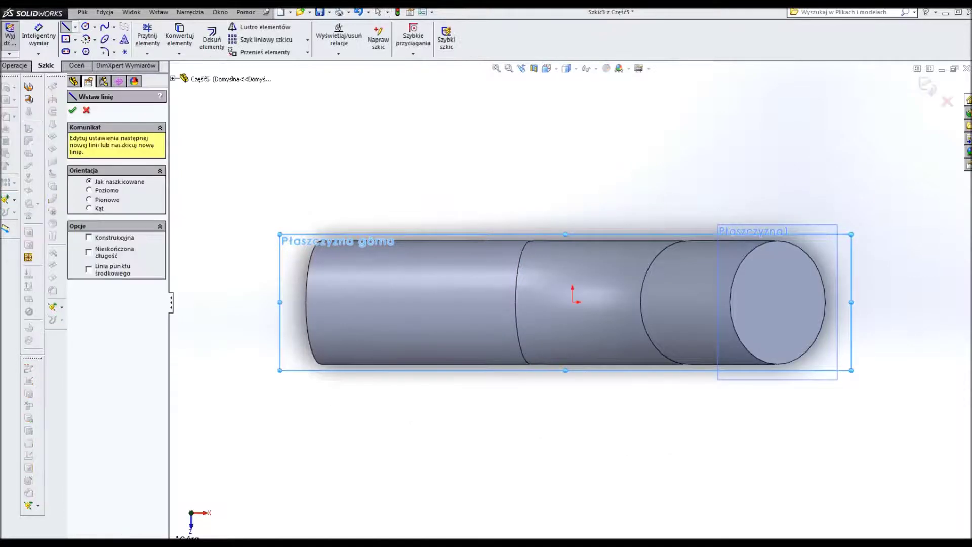
left_click(310, 151)
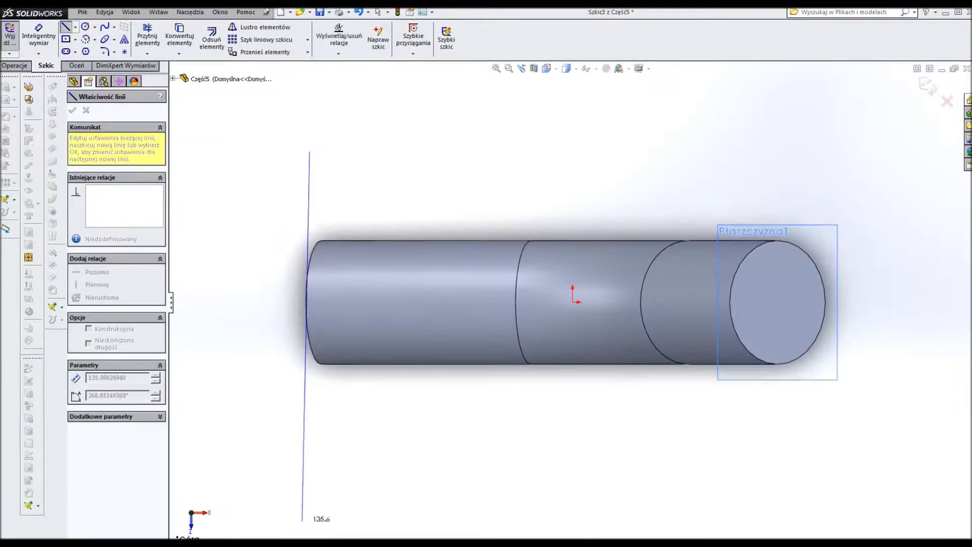
left_click(309, 520)
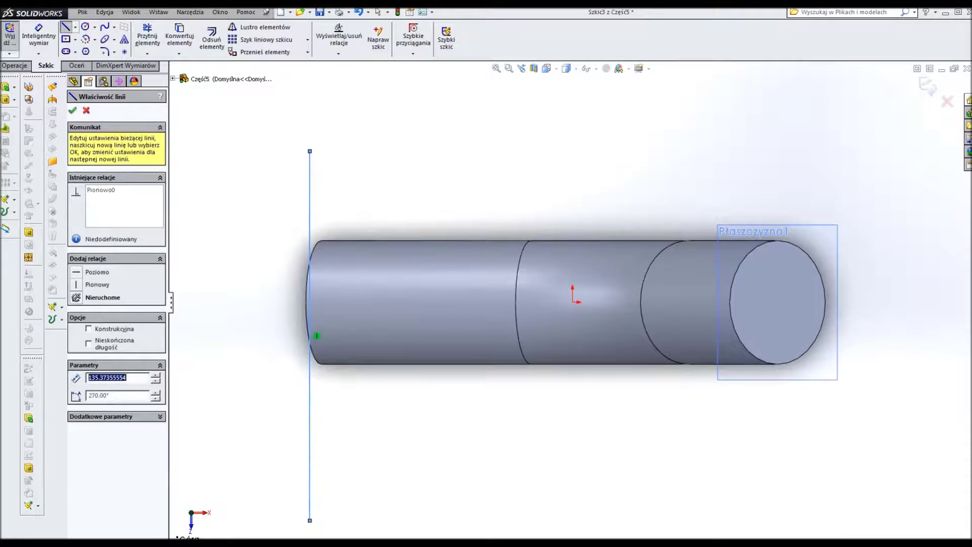
key("Escape")
scroll(574, 303, "up", 5)
mouse_move(573, 303)
middle_mouse_down()
mouse_move(608, 263)
mouse_move(557, 324)
middle_mouse_up()
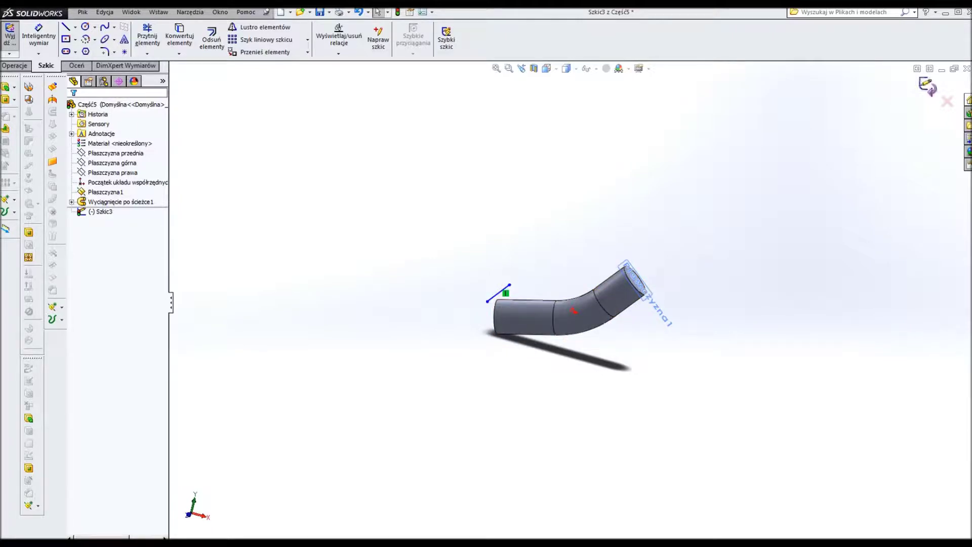
left_click(928, 86)
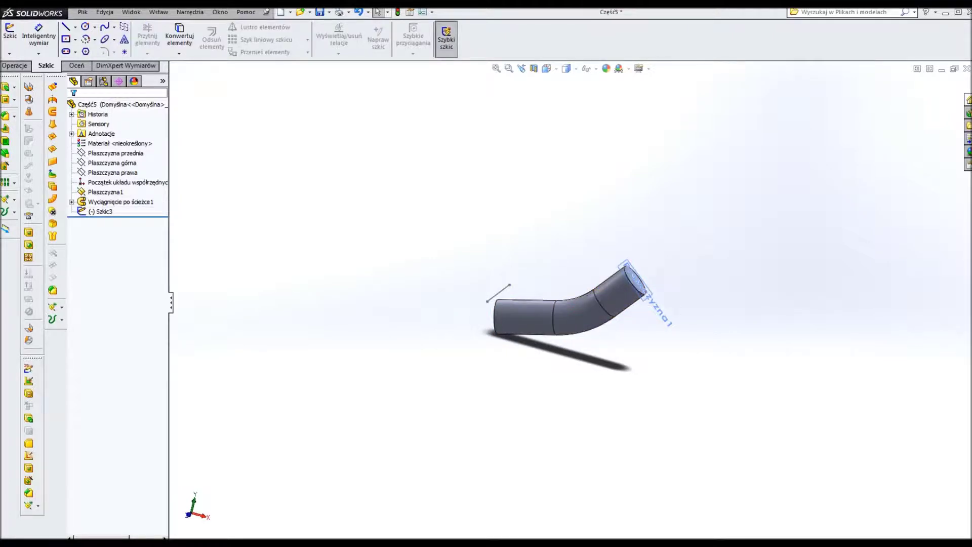
- Start a linear pattern with the Szkic3 line as direction and the swept tube body selected
left_click(14, 183)
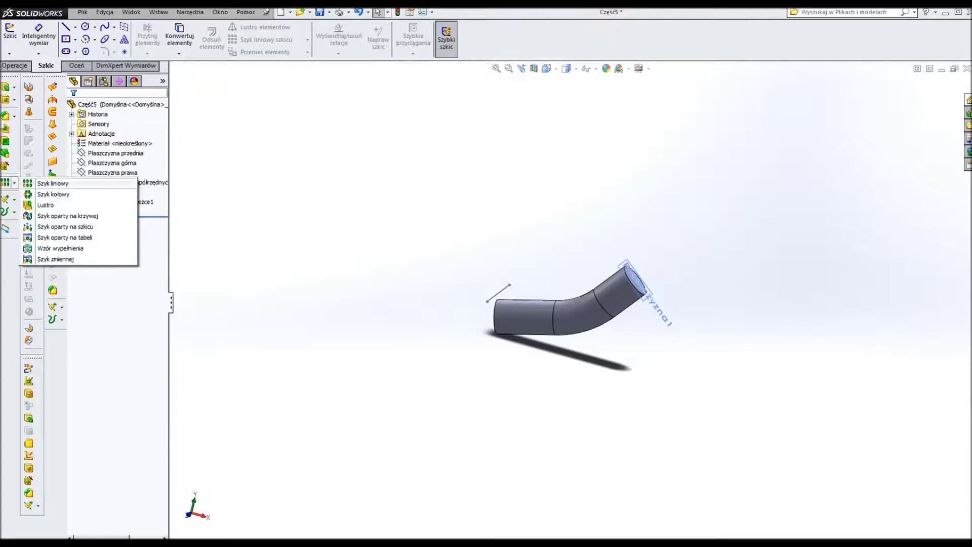
left_click(45, 182)
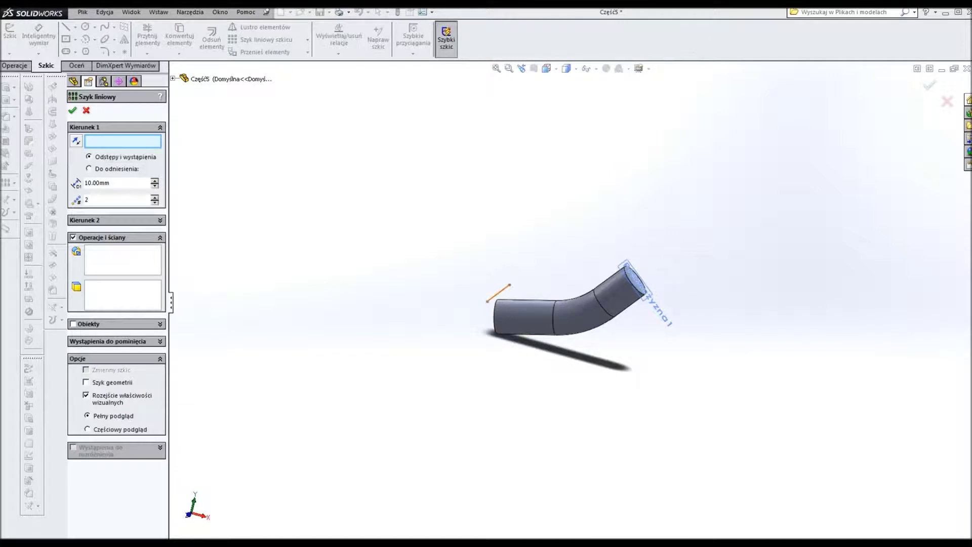
left_click(499, 293)
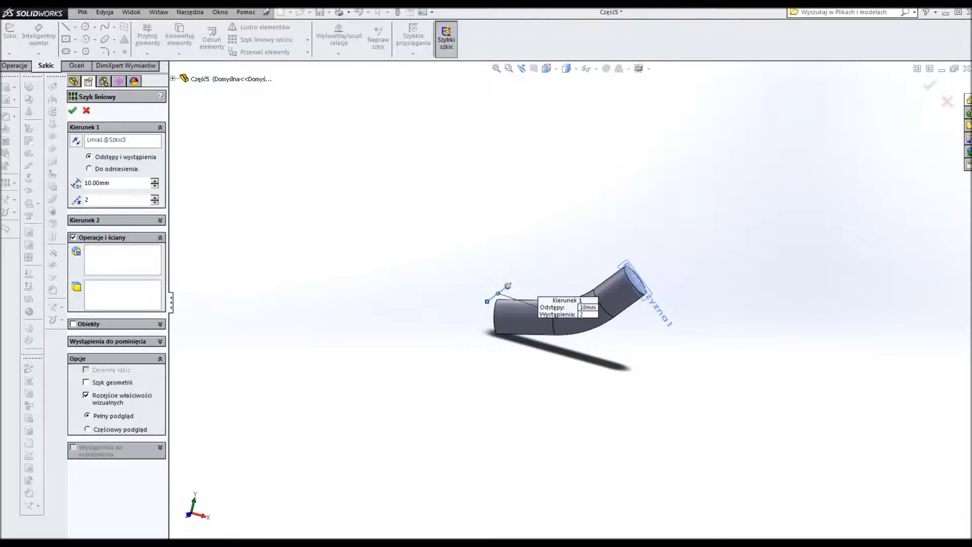
left_click(101, 324)
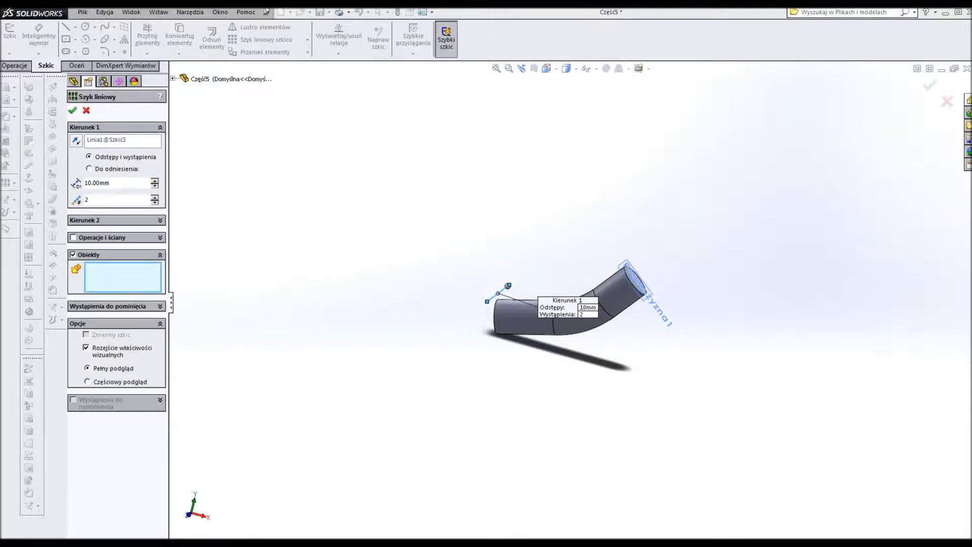
left_click(526, 318)
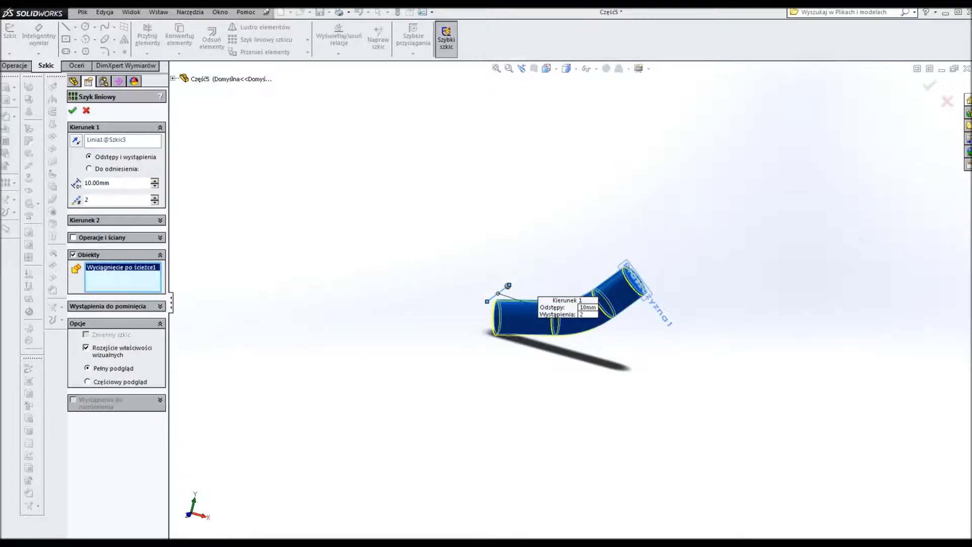
middle_click_drag(508, 285, 485, 298)
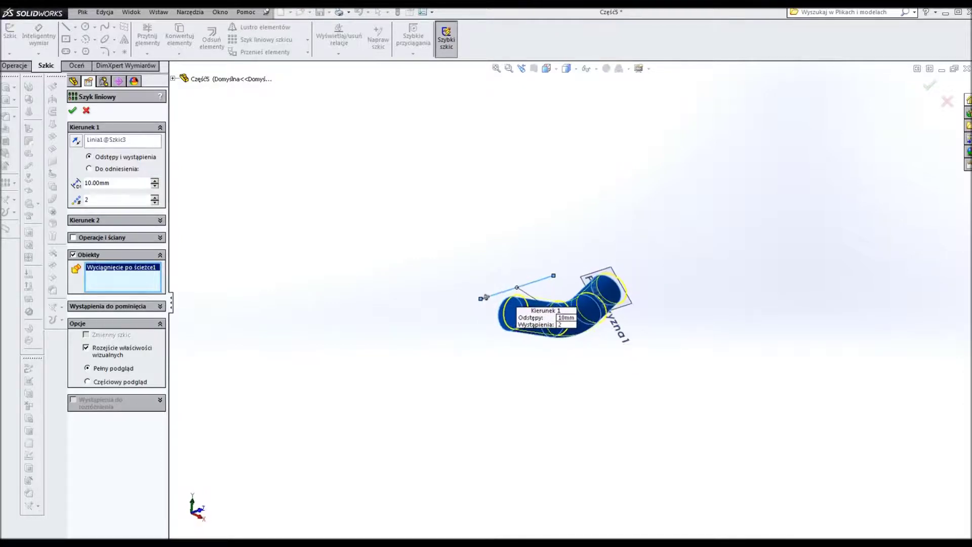
- Set pattern spacing to 80 mm and 4 instances, and confirm the pattern
key("Up")
key("Up")
key("Up")
key("Up")
key("Up")
key("Up")
middle_click_drag(486, 297, 488, 319)
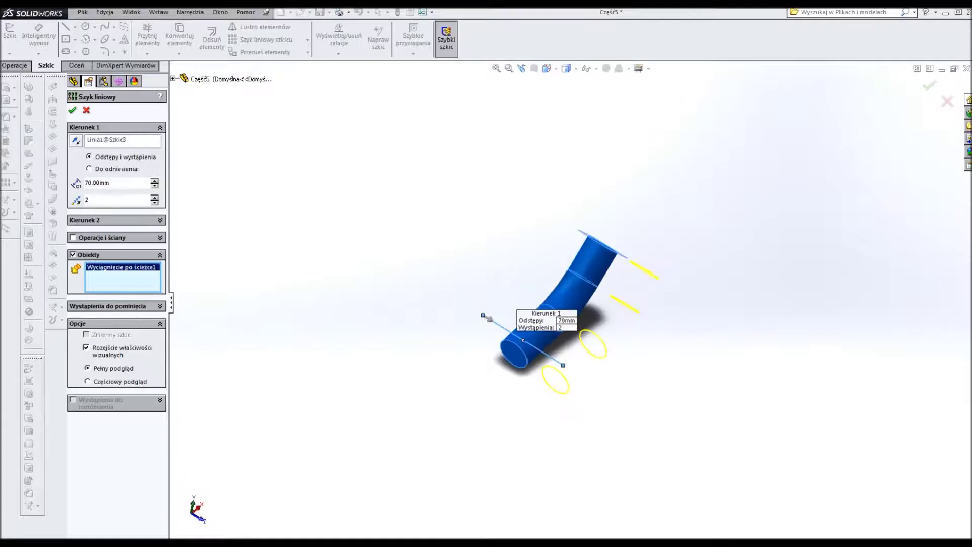
key("Up")
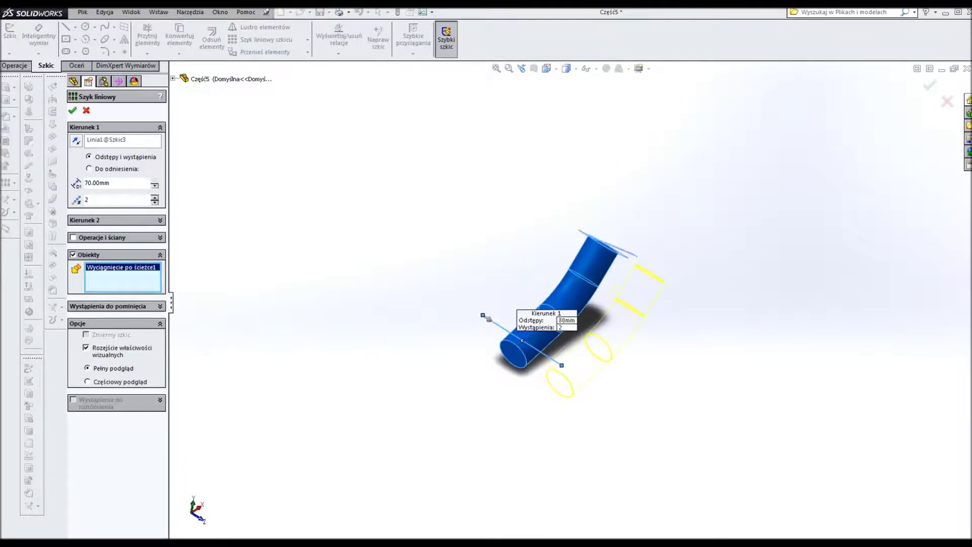
key("Tab")
key("Up")
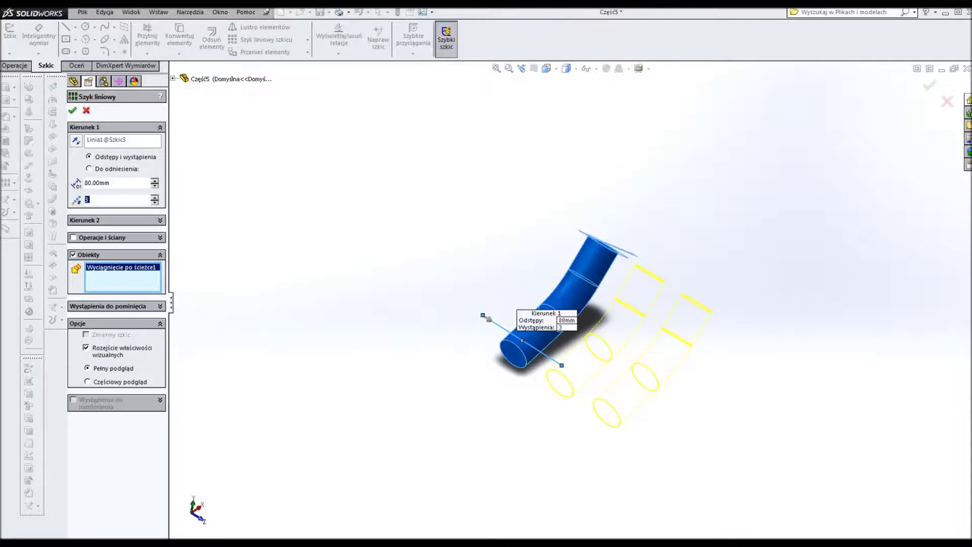
key("Up")
key("Return")
mouse_move(489, 319)
middle_mouse_down()
mouse_move(562, 304)
mouse_move(582, 323)
mouse_move(602, 314)
mouse_move(617, 334)
mouse_move(648, 303)
mouse_move(658, 314)
mouse_move(647, 324)
mouse_move(665, 299)
middle_mouse_up()
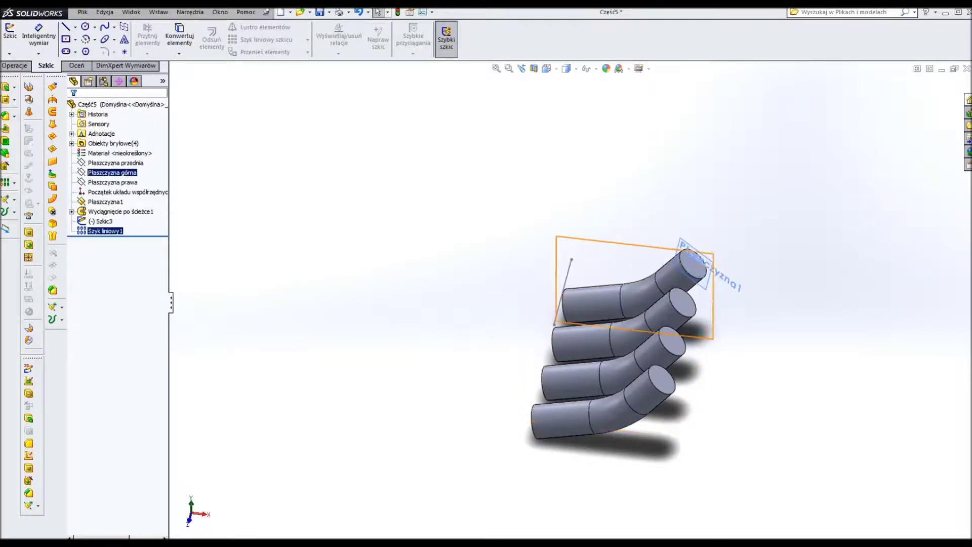
- View the four tubes from the front, then return to an isometric view
left_click(116, 163)
left_click(143, 149)
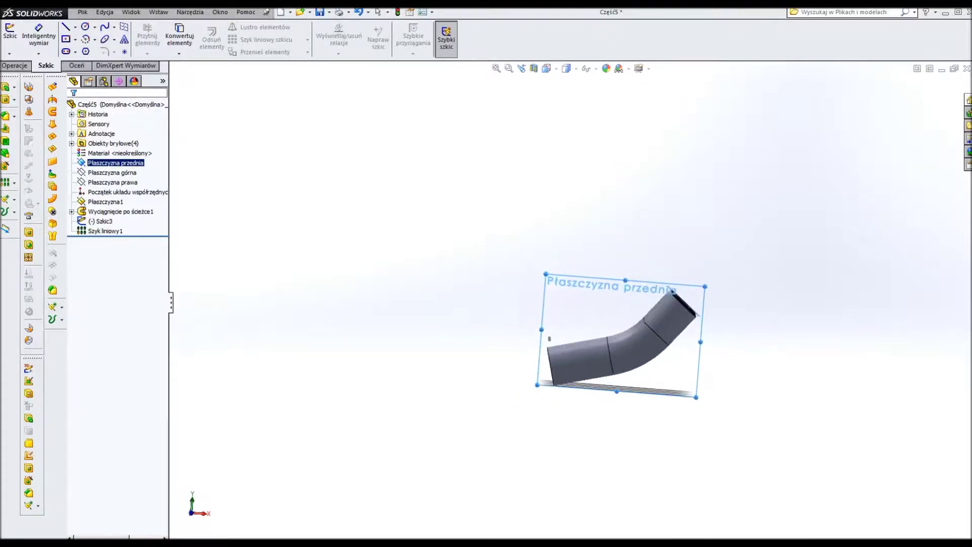
key("ctrl+7")
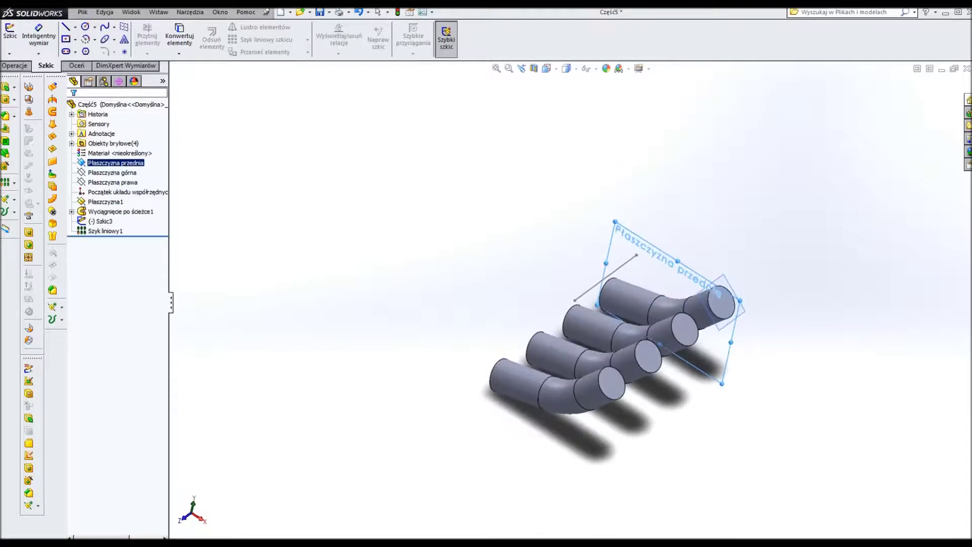
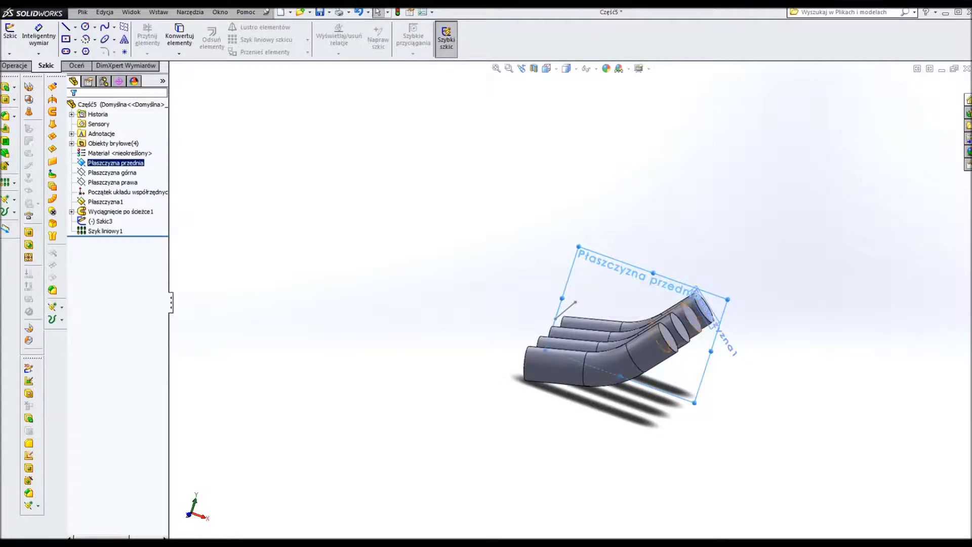
- Draw a rectangle on the front plane, viewed Normal To, over the bent pipe's angled end
left_click(546, 69)
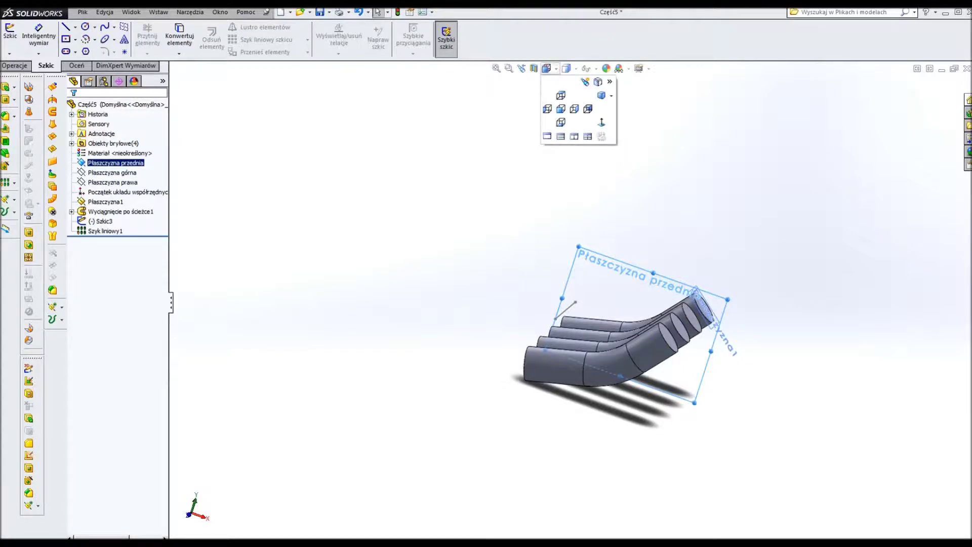
left_click(602, 122)
left_click(66, 39)
left_click(658, 266)
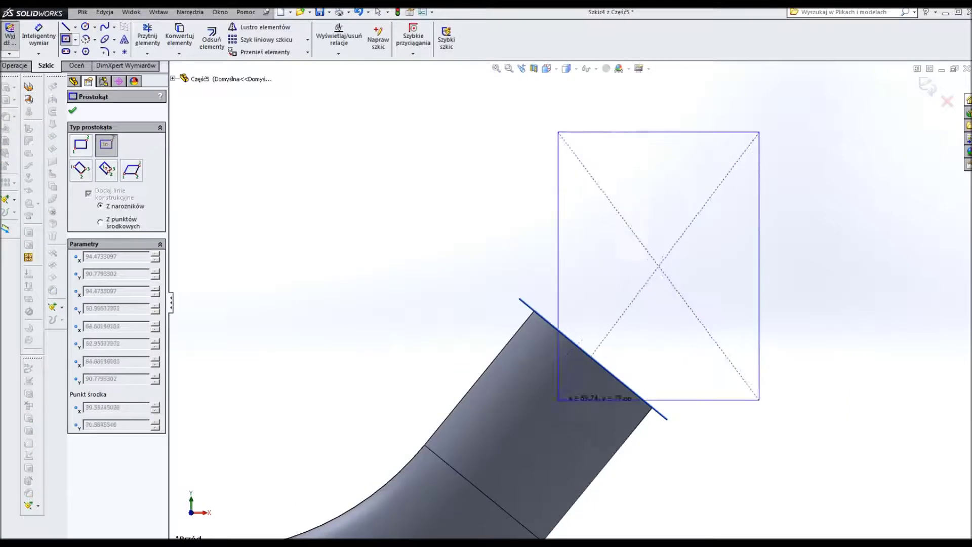
left_click(462, 433)
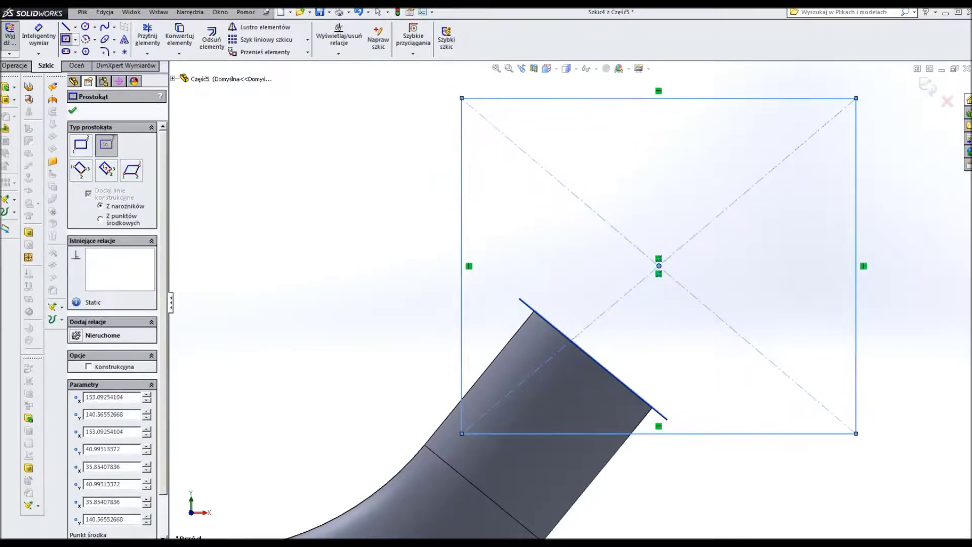
key("Escape")
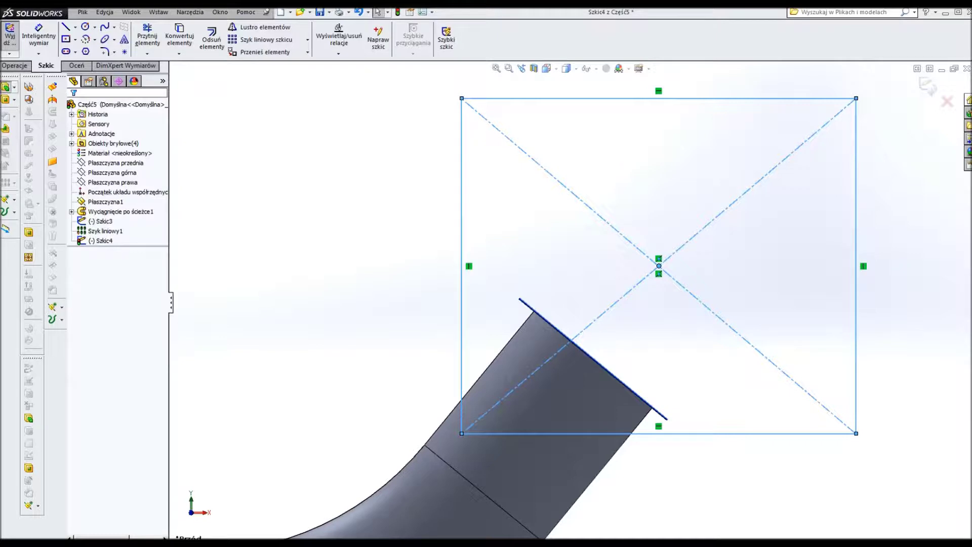
left_click(6, 86)
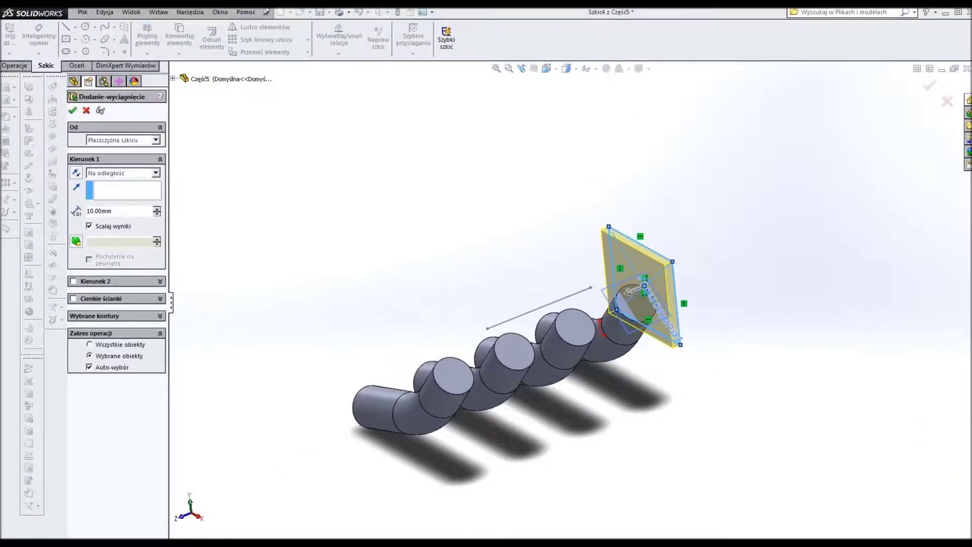
- Extrude the rectangle into a box, 324 mm one direction and 52 mm the other
mouse_move(628, 292)
left_mouse_down()
mouse_move(432, 369)
mouse_move(352, 380)
left_mouse_up()
mouse_move(352, 380)
middle_mouse_down()
mouse_move(561, 275)
mouse_move(624, 293)
middle_mouse_up()
left_click_drag(624, 293, 661, 284)
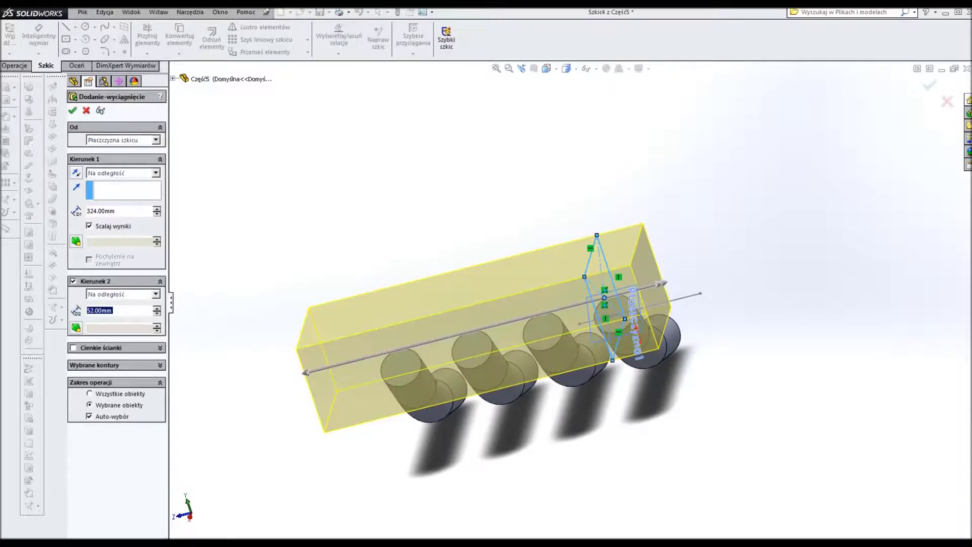
key("Return")
mouse_move(660, 283)
middle_mouse_down()
mouse_move(557, 203)
mouse_move(556, 304)
mouse_move(506, 314)
mouse_move(582, 293)
middle_mouse_up()
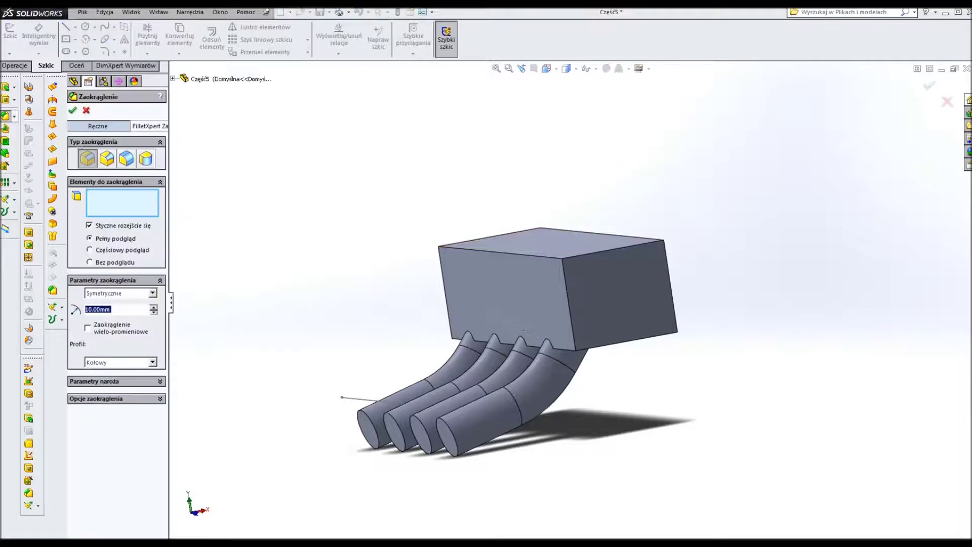
- Cancel the fillet, select the box's large front face and view it Normal To
left_click(86, 110)
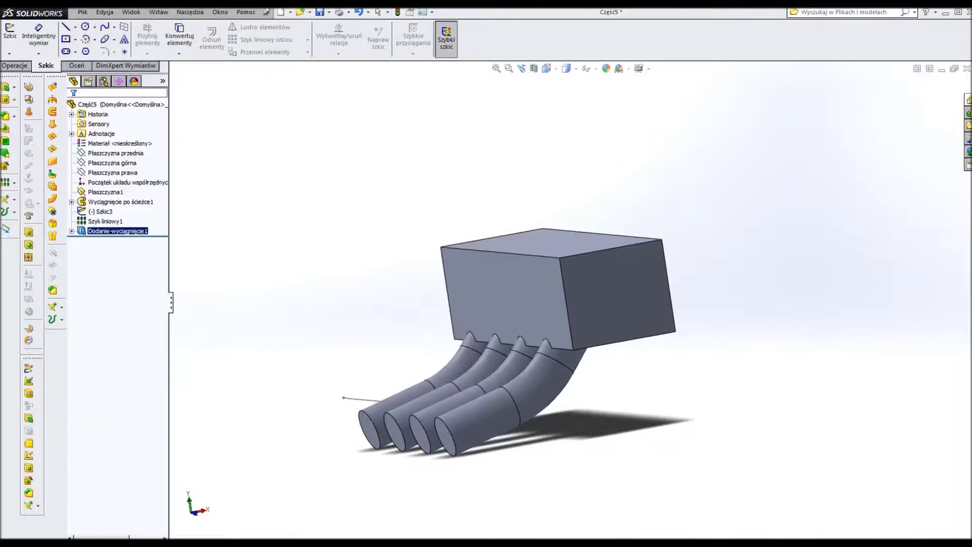
middle_click_drag(506, 329, 658, 329)
left_click(535, 273)
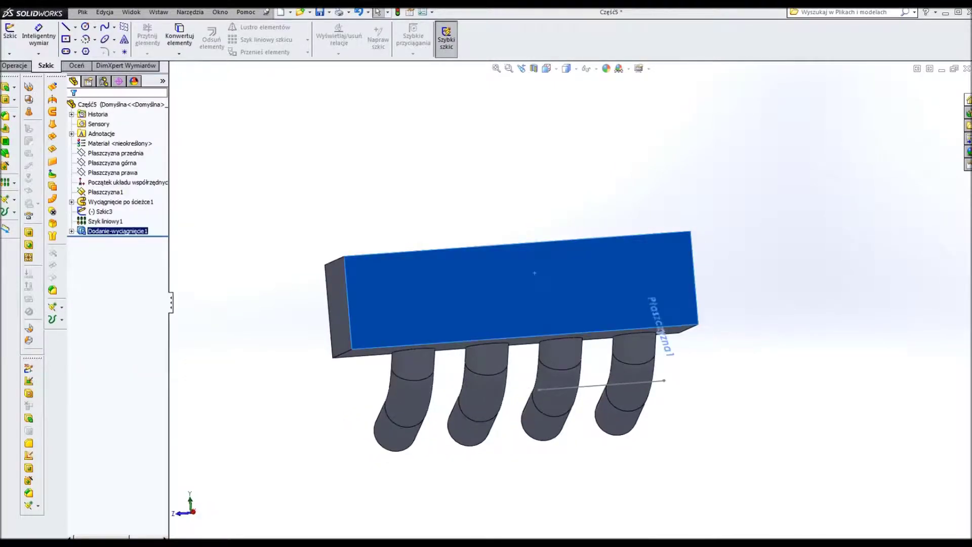
left_click(547, 69)
left_click(601, 122)
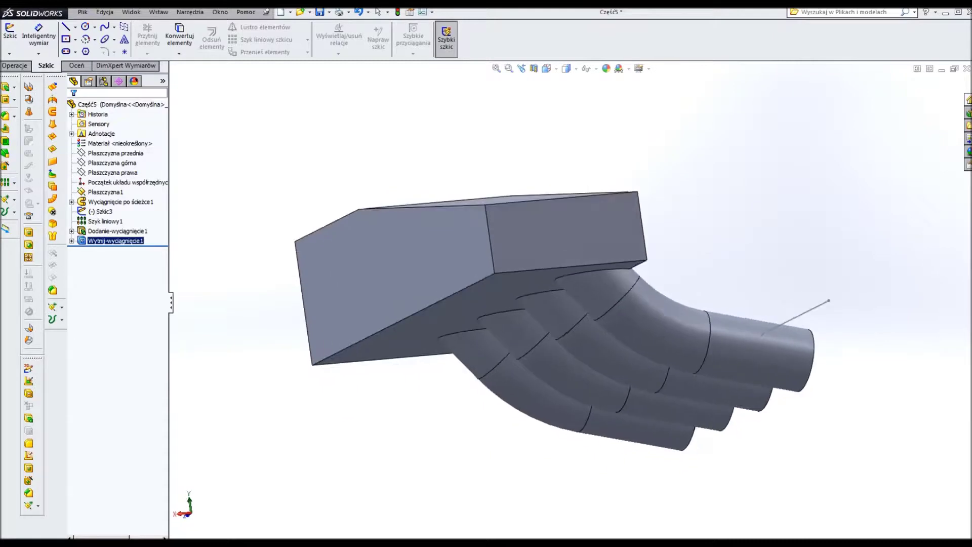
- Select the block's top face and view it Normal To
left_click(415, 109)
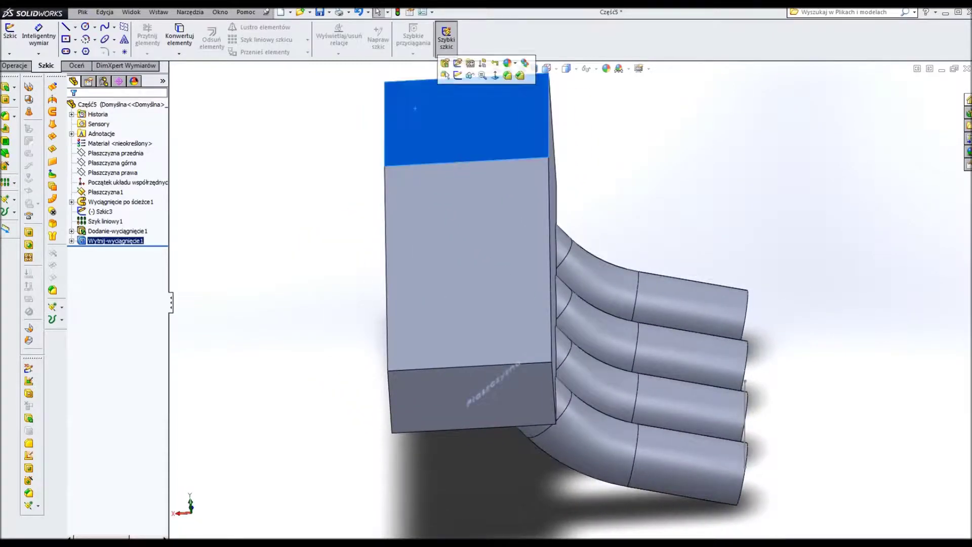
key("space")
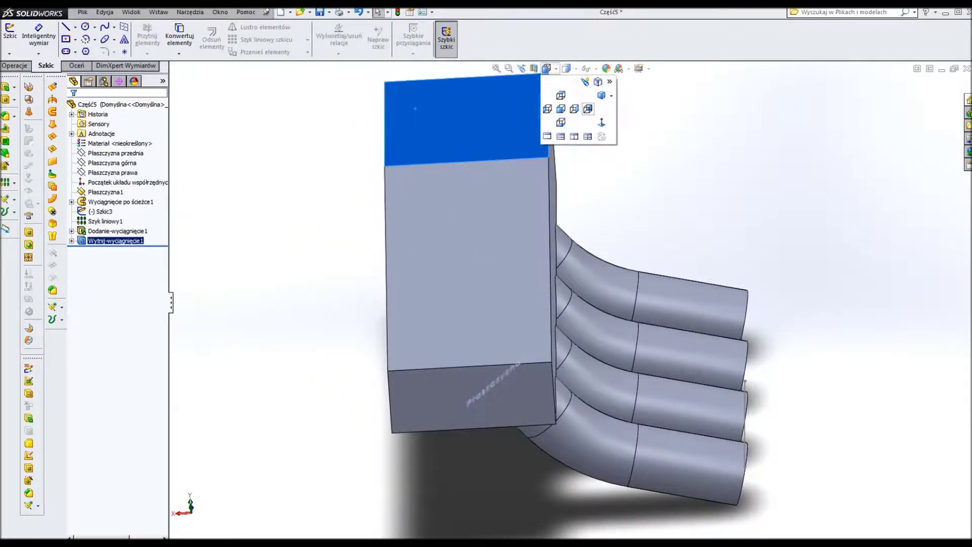
key("ctrl+8")
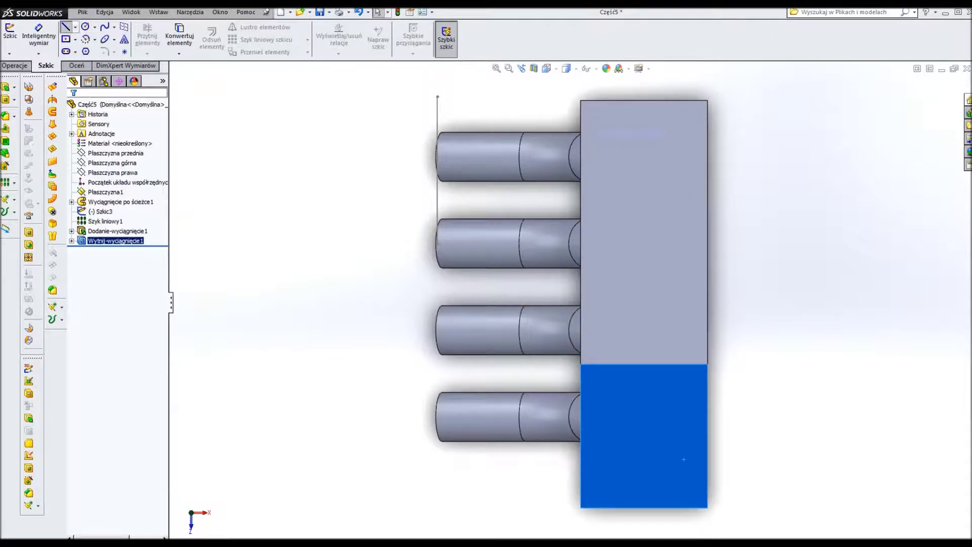
- Sketch a closed triangle over the face's edge and cut it away 324 mm
left_click(643, 100)
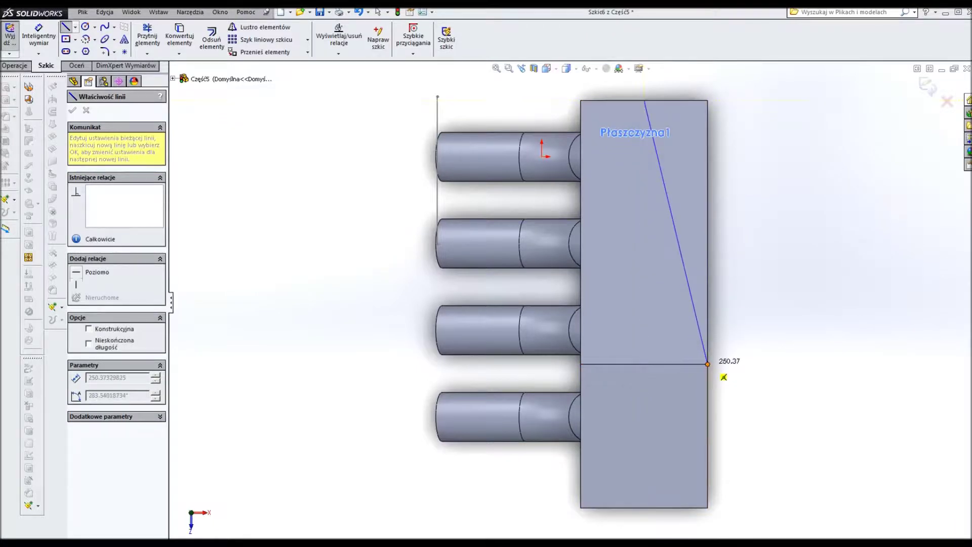
left_click(707, 364)
left_click(764, 96)
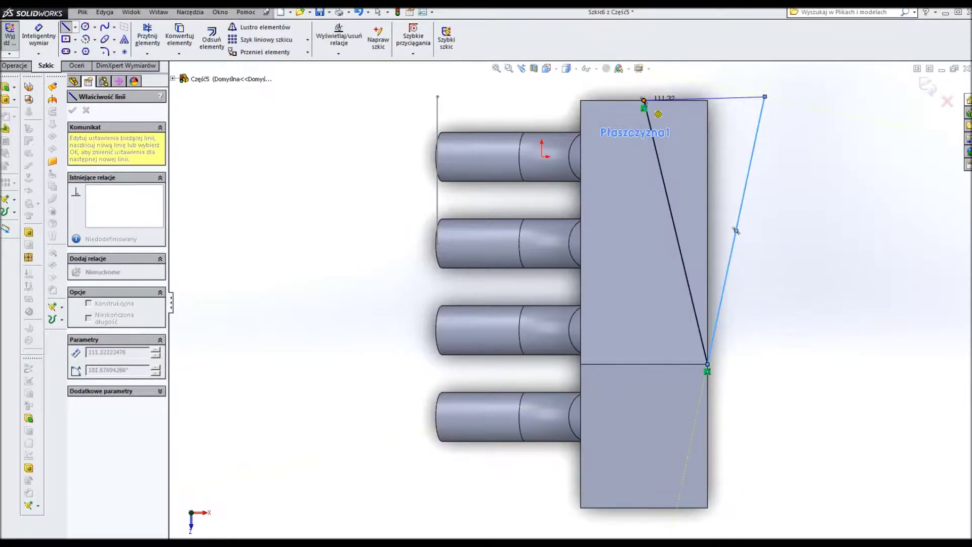
left_click(644, 100)
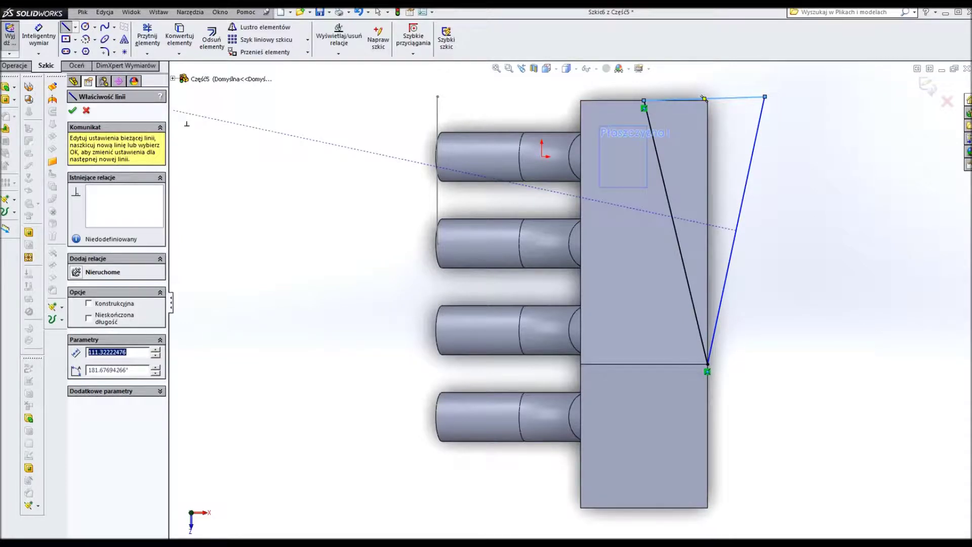
key("Escape")
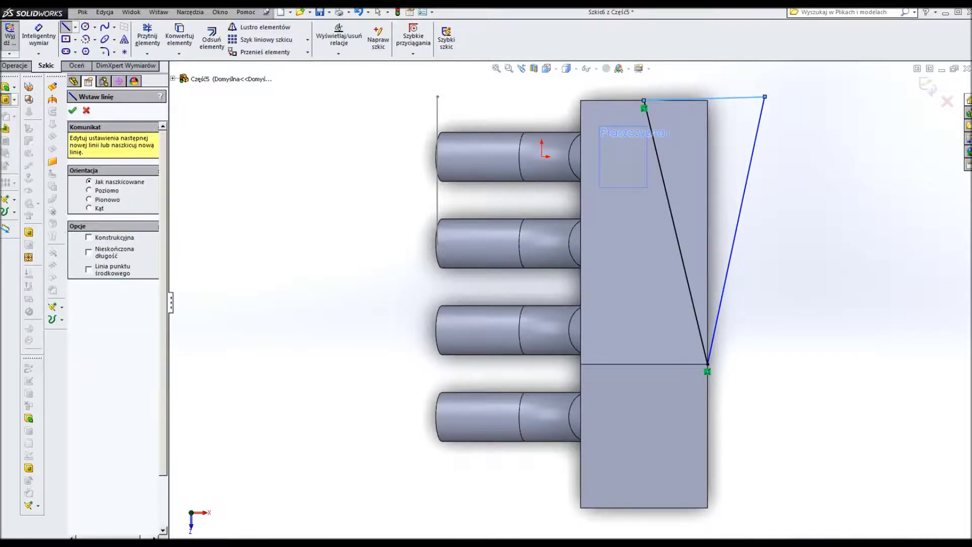
key("Escape")
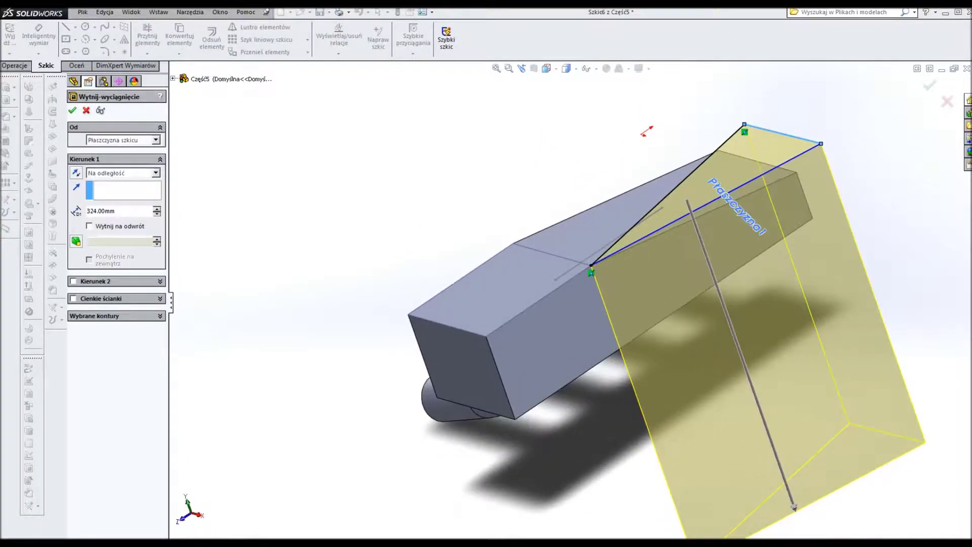
key("Return")
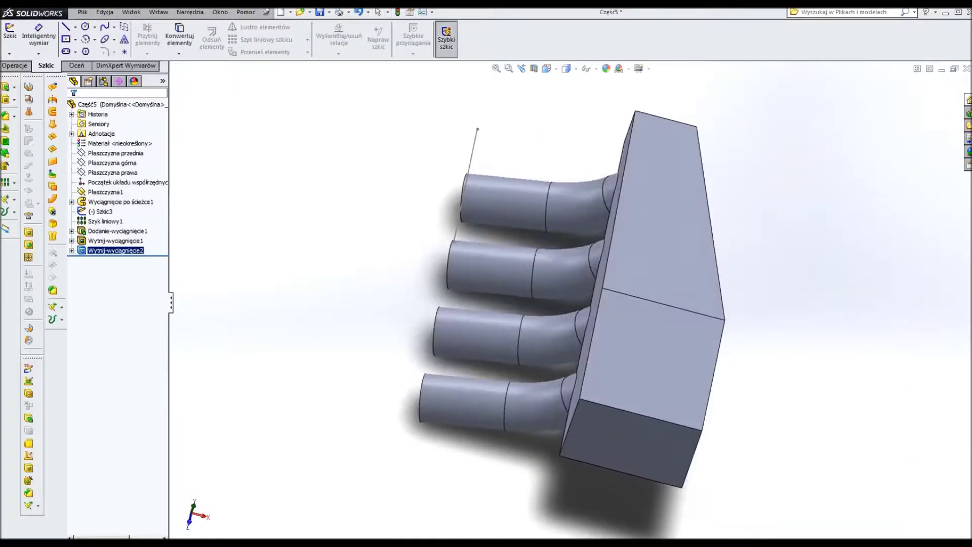
mouse_move(557, 283)
middle_mouse_down()
mouse_move(557, 243)
mouse_move(527, 213)
mouse_move(577, 284)
mouse_move(536, 263)
mouse_move(557, 233)
mouse_move(597, 284)
mouse_move(577, 263)
mouse_move(597, 242)
middle_mouse_up()
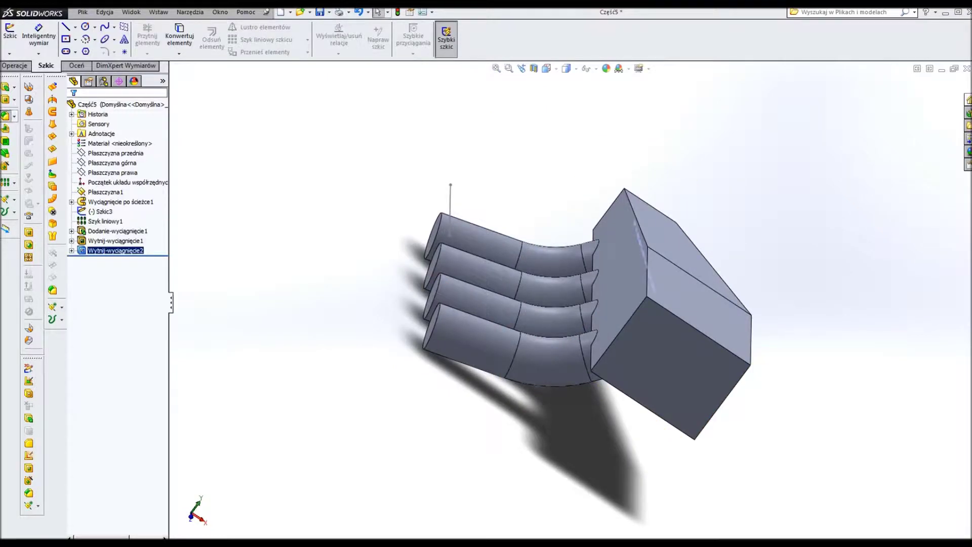
- Start a fillet on the block's long edges with a 40 mm radius
left_click(53, 290)
left_click(643, 253)
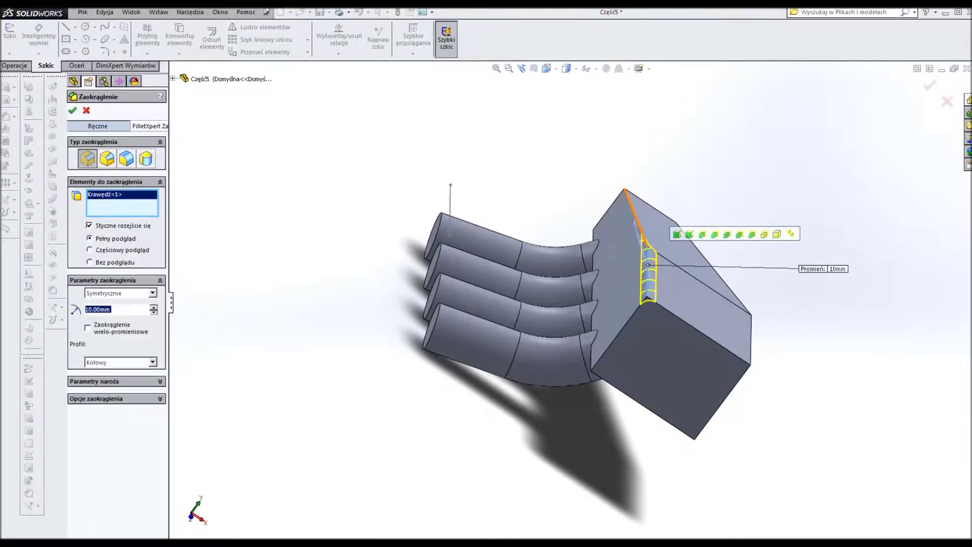
left_click(632, 212)
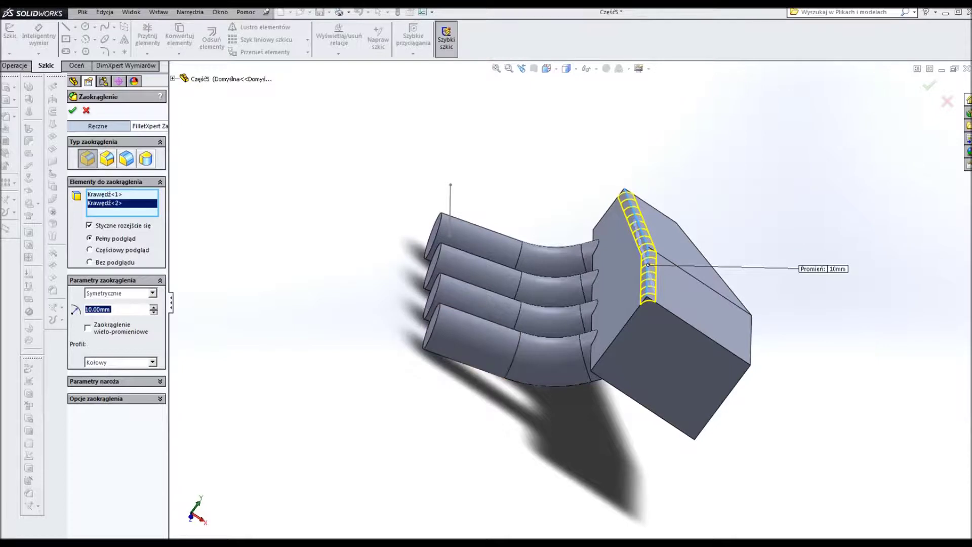
left_click(154, 306)
left_click(153, 306)
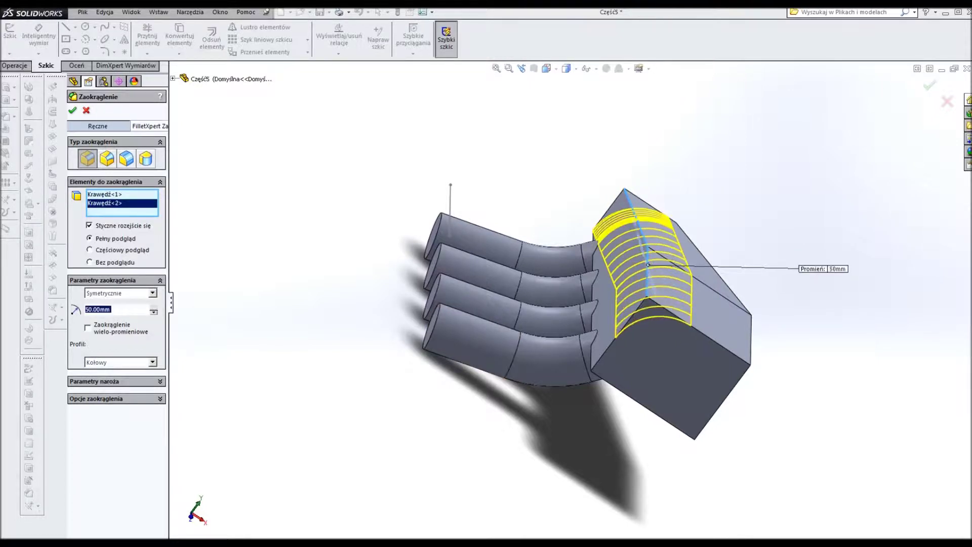
left_click(750, 340)
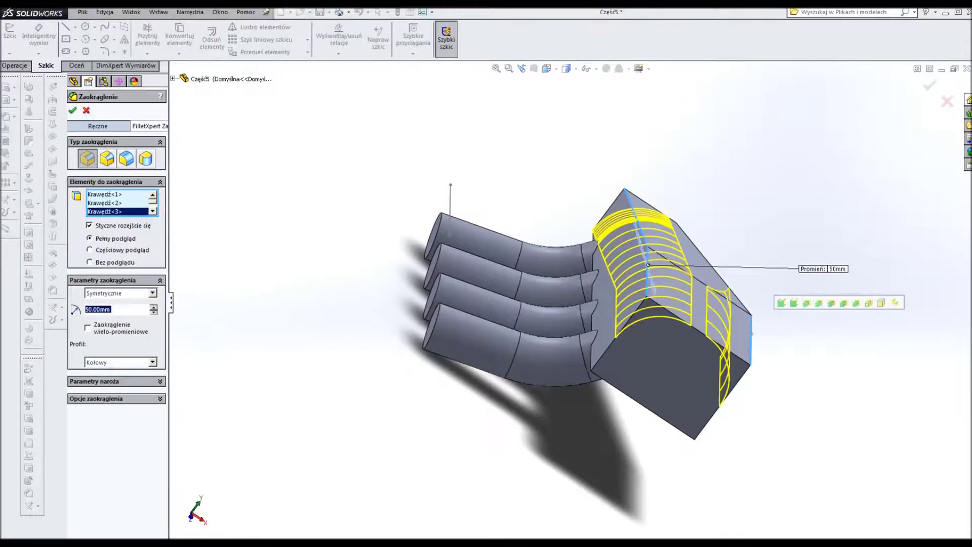
left_click(746, 309)
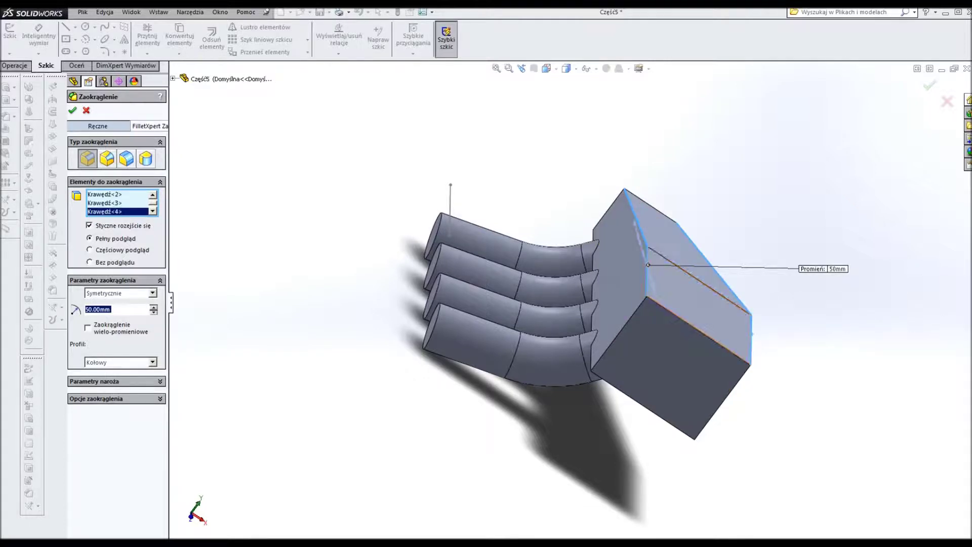
key("Down")
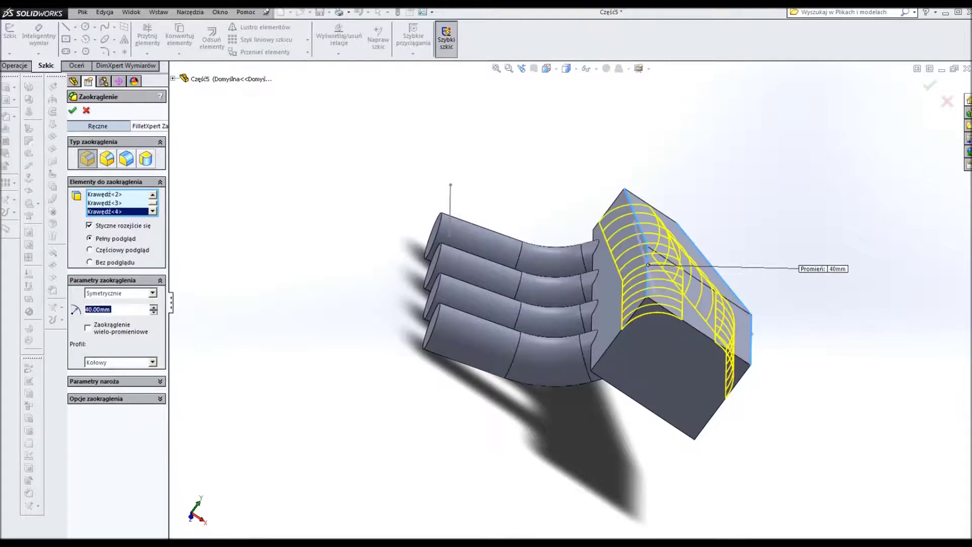
- Add the remaining long plenum edges and accept the 40 mm fillet
middle_click_drag(557, 304, 506, 228)
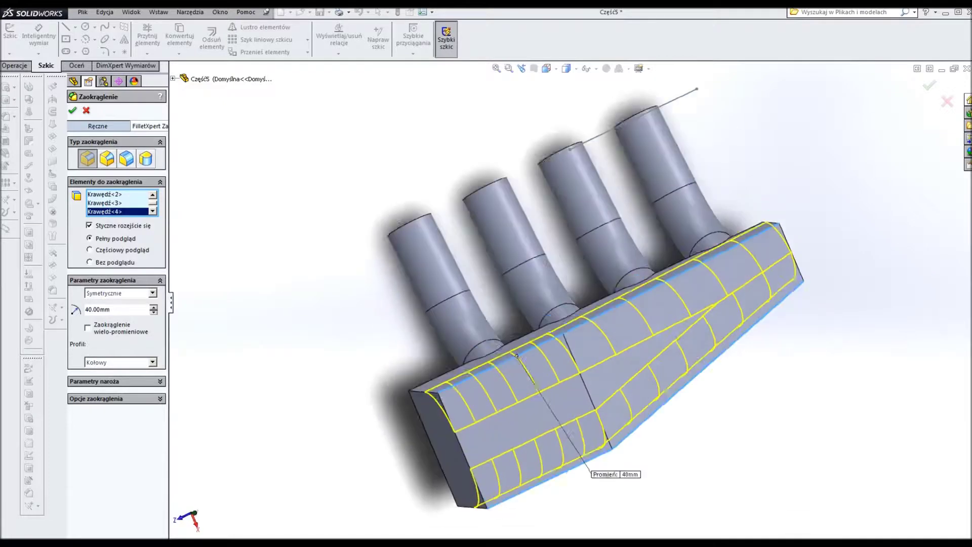
middle_click_drag(506, 304, 658, 278)
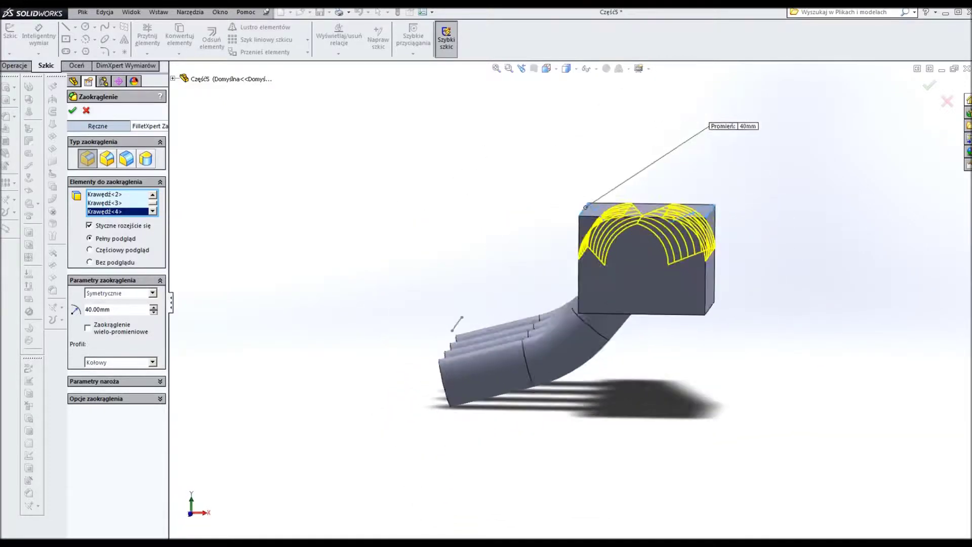
middle_click_drag(582, 293, 621, 291)
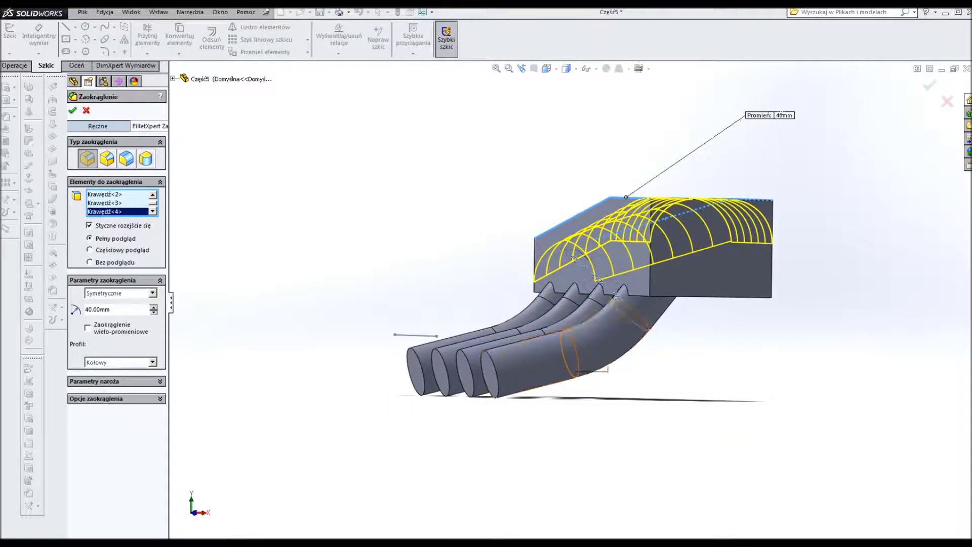
left_click(638, 296)
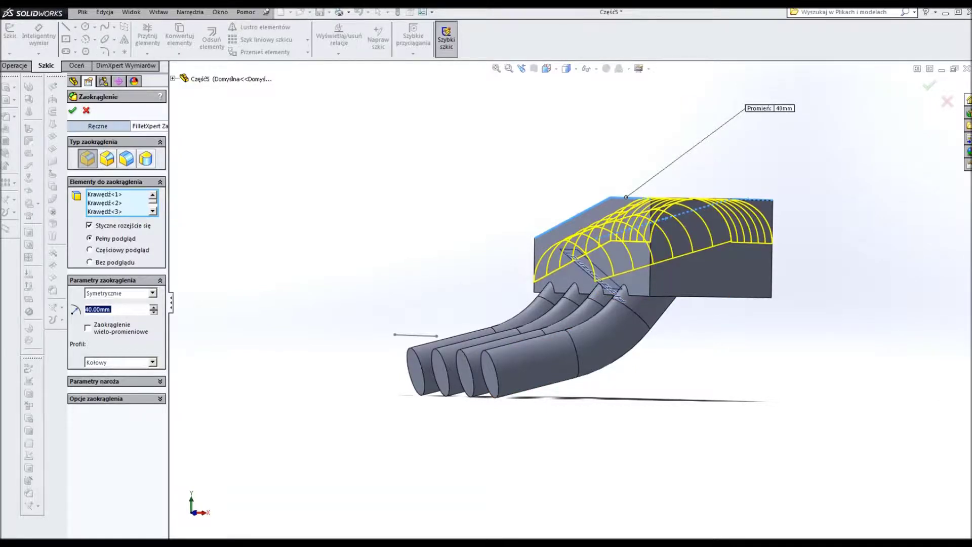
middle_click_drag(582, 294, 595, 236)
left_click(595, 236)
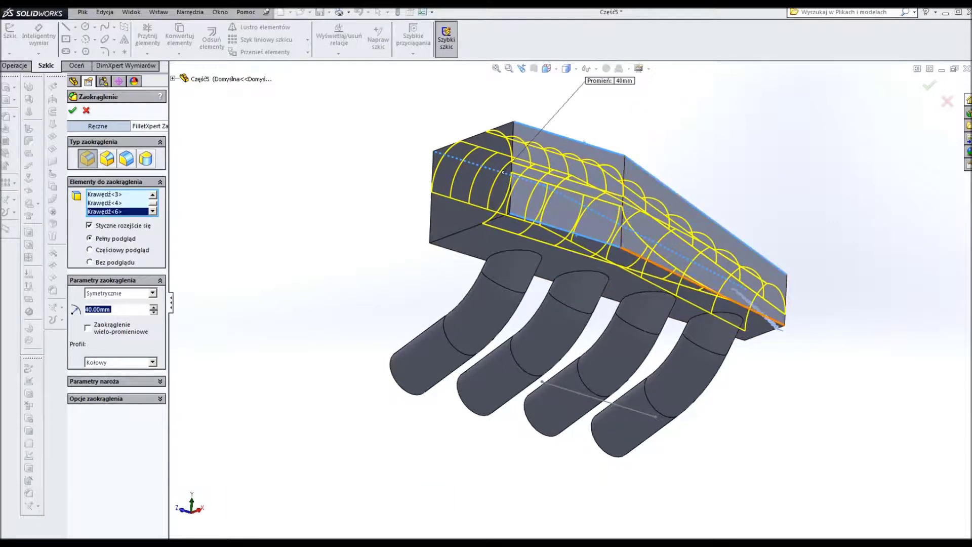
left_click(709, 289)
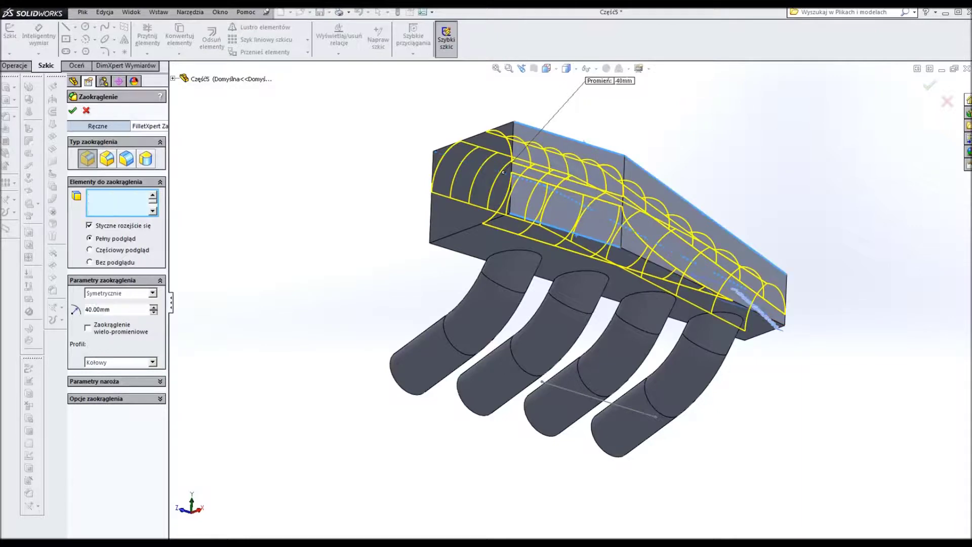
key("Return")
middle_click_drag(506, 304, 658, 284)
- Select the plenum's lower edges along the runner side, removing a wrongly picked edge
mouse_move(557, 304)
middle_mouse_down()
mouse_move(532, 263)
mouse_move(481, 264)
mouse_move(405, 283)
mouse_move(582, 283)
mouse_move(582, 243)
mouse_move(597, 283)
mouse_move(582, 314)
mouse_move(557, 263)
mouse_move(582, 283)
mouse_move(600, 251)
middle_mouse_up()
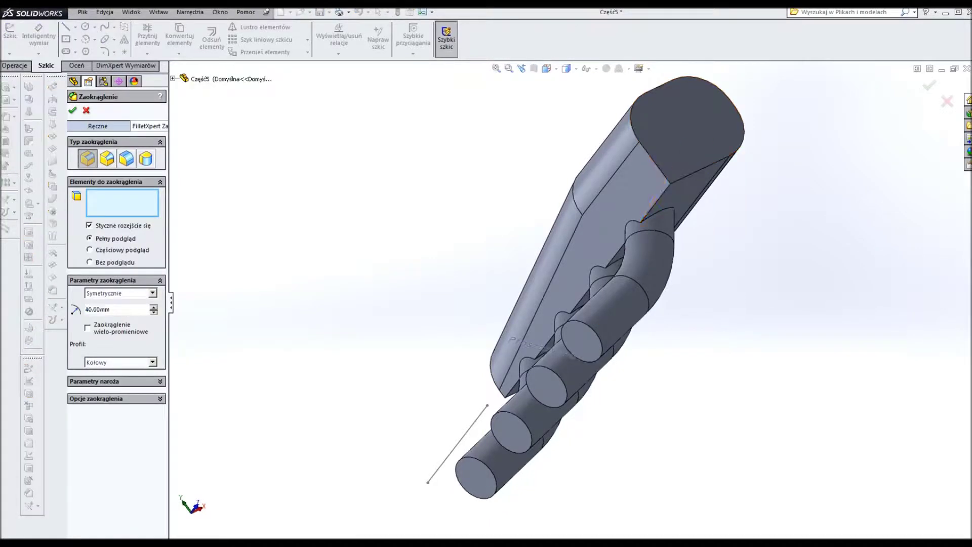
mouse_move(582, 278)
middle_mouse_down()
mouse_move(486, 299)
mouse_move(506, 296)
middle_mouse_up()
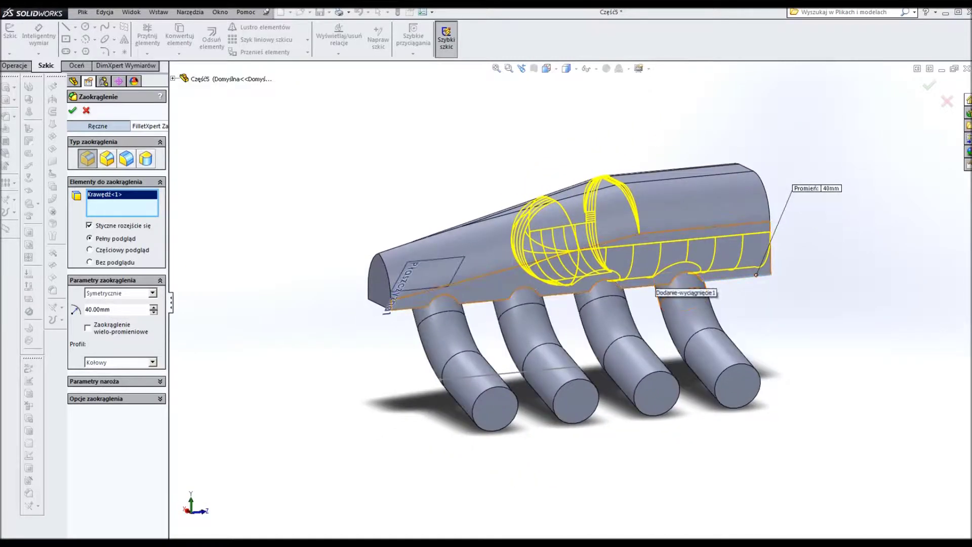
left_click(652, 287)
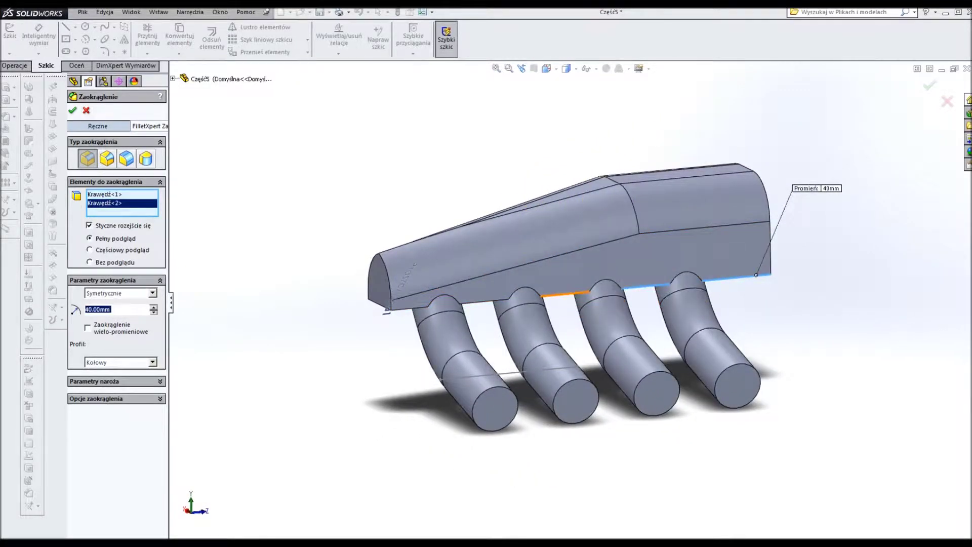
left_click(686, 277)
left_click(686, 278)
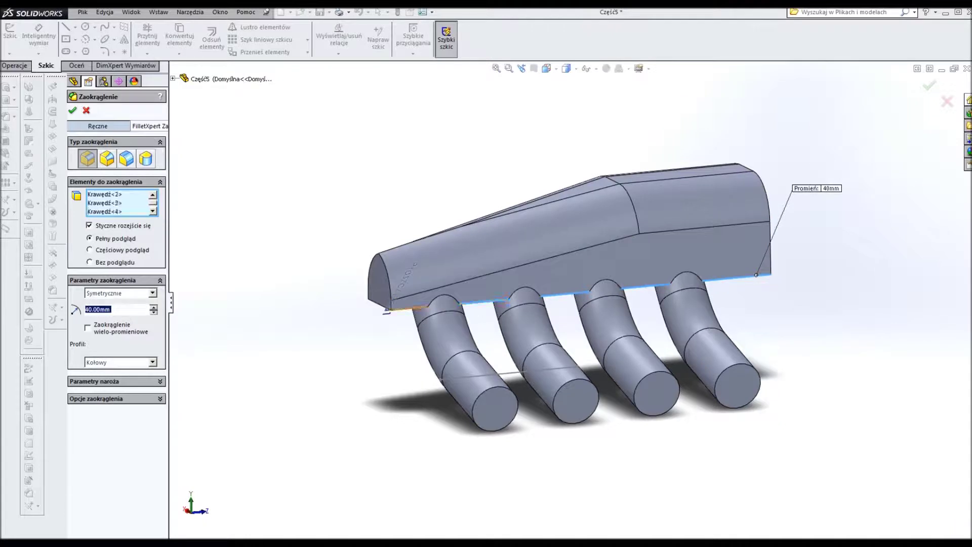
left_click(686, 277)
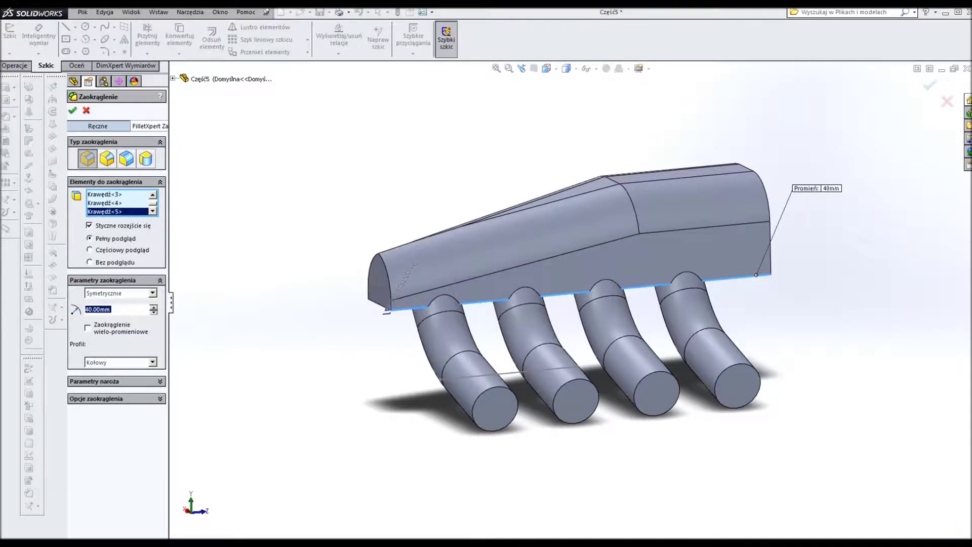
- Try 20 and 15 mm radii, settle on 10 mm, and accept the fillet
type("10")
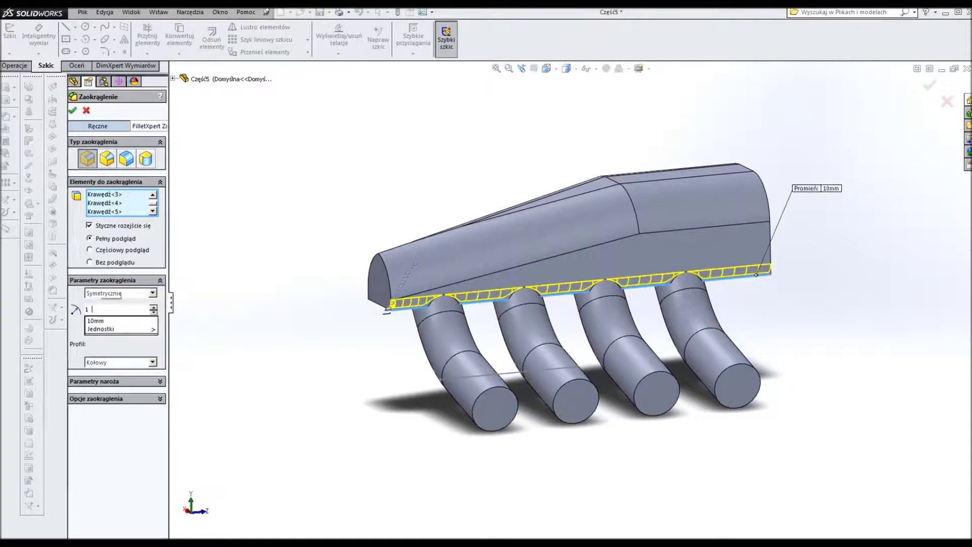
key("Return")
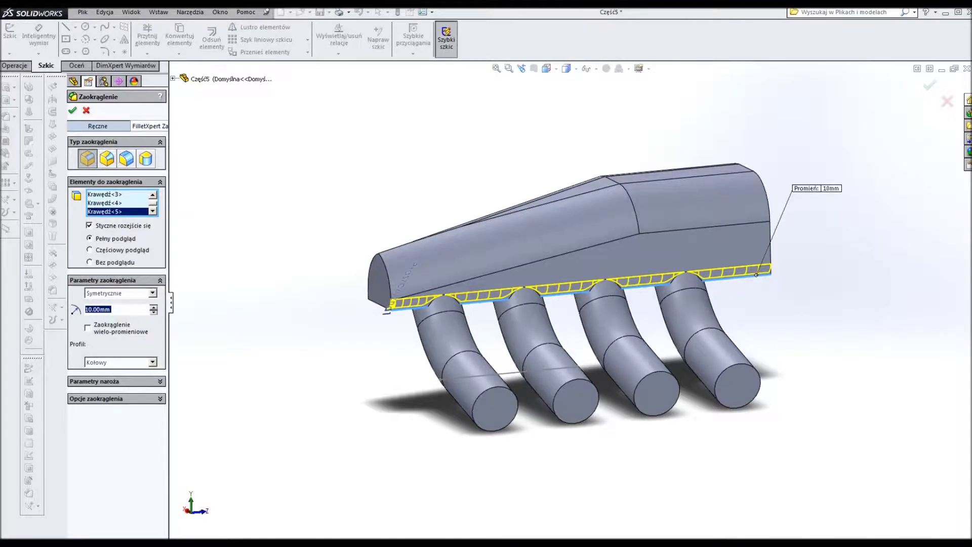
type("20")
key("Return")
type("15")
key("Return")
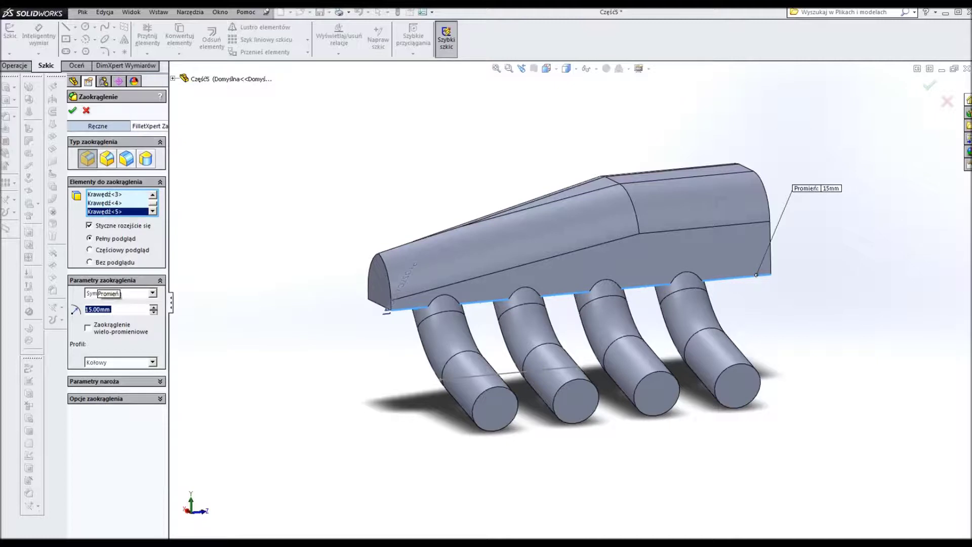
type("10")
key("Return")
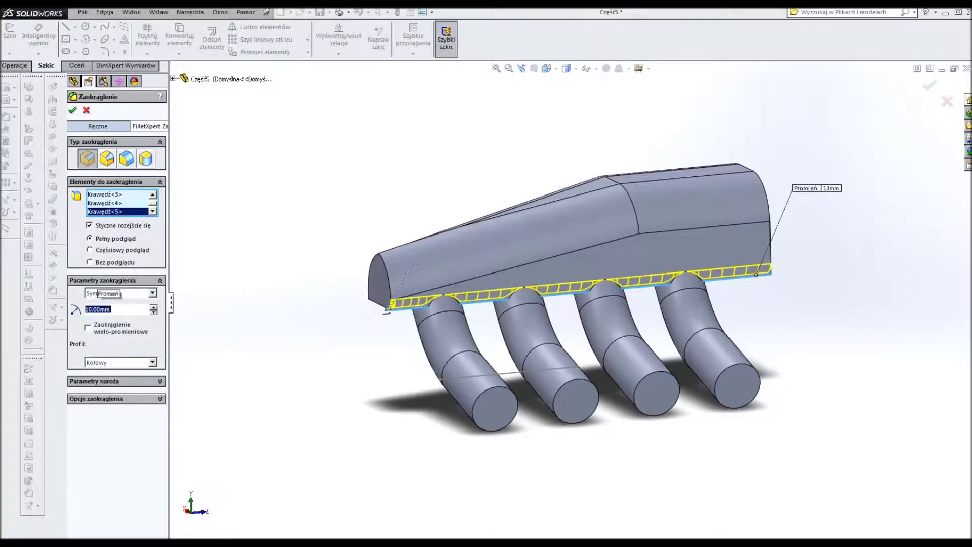
mouse_move(557, 304)
middle_mouse_down()
mouse_move(566, 243)
mouse_move(562, 253)
mouse_move(557, 238)
middle_mouse_up()
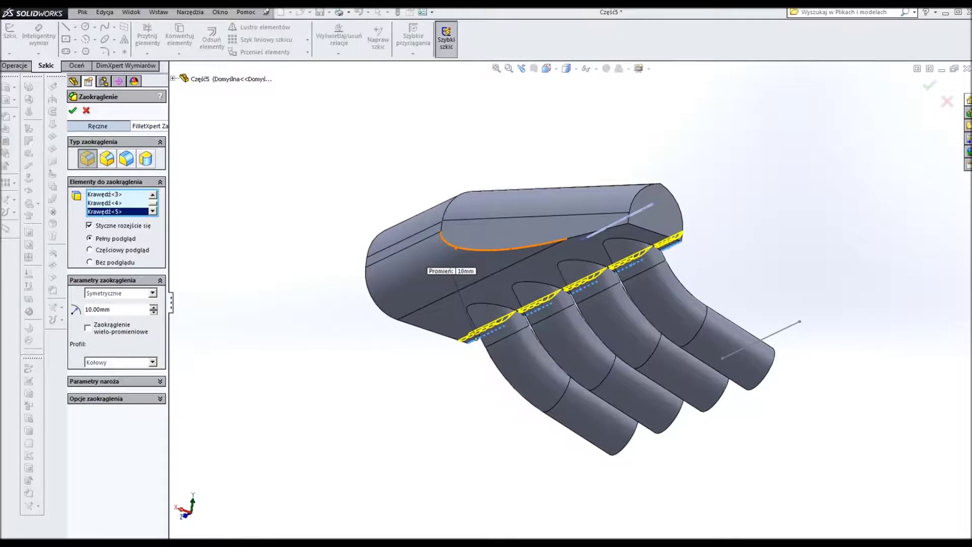
key("Return")
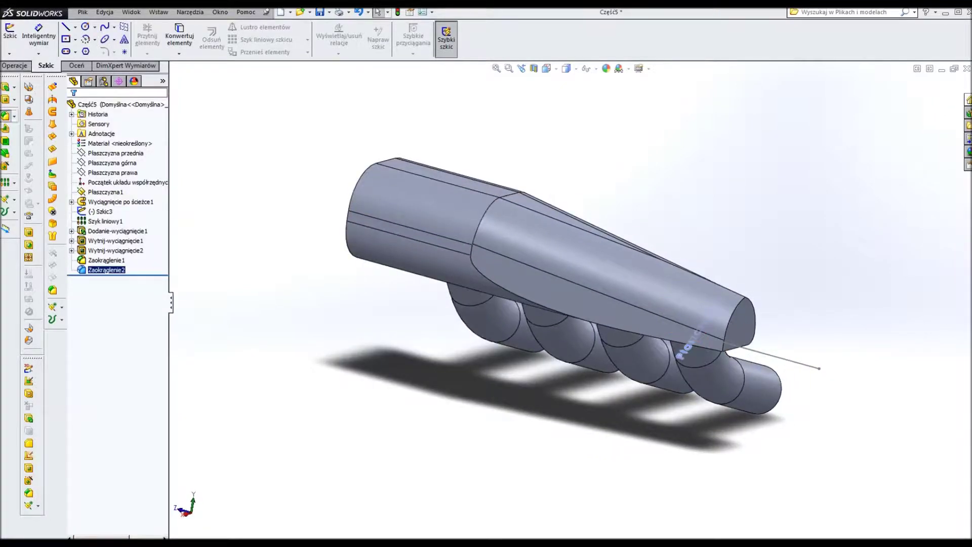
- Fillet the three arc edges at the block's narrow tapered end with 10 mm
key("Return")
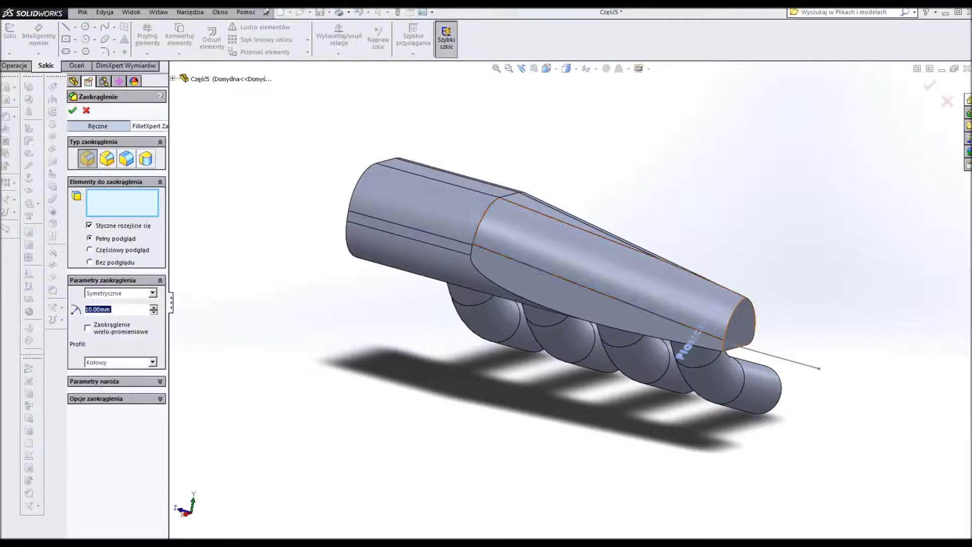
left_click(733, 321)
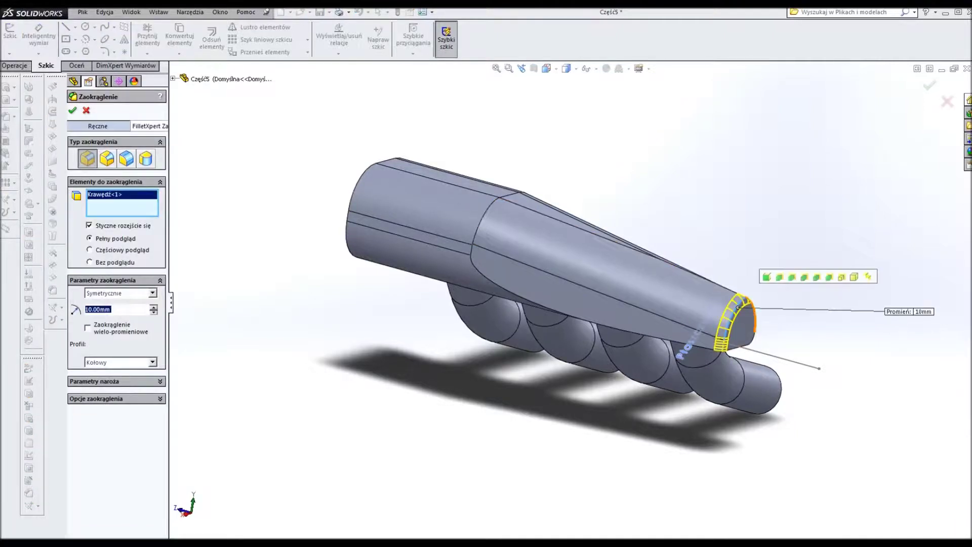
left_click(753, 319)
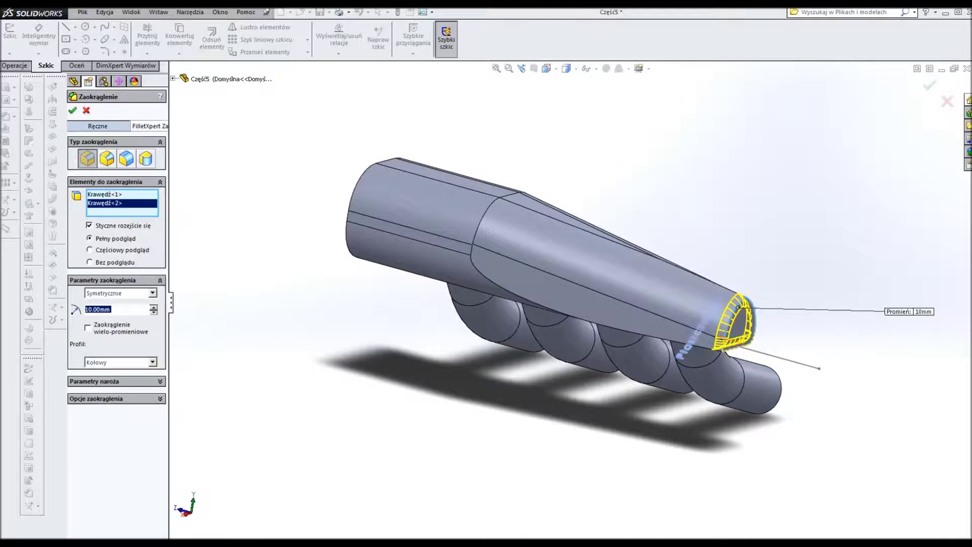
left_click(738, 307)
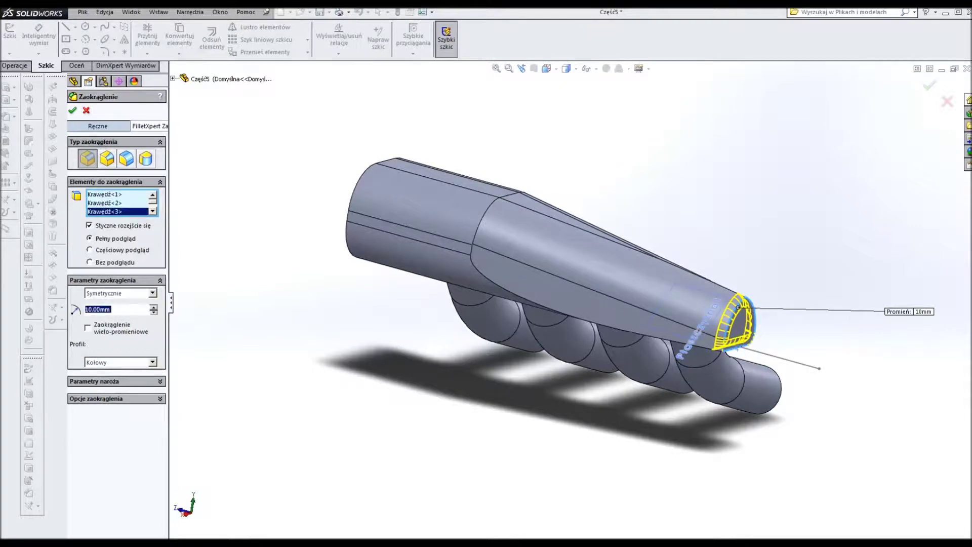
key("Return")
middle_click_drag(738, 307, 557, 299)
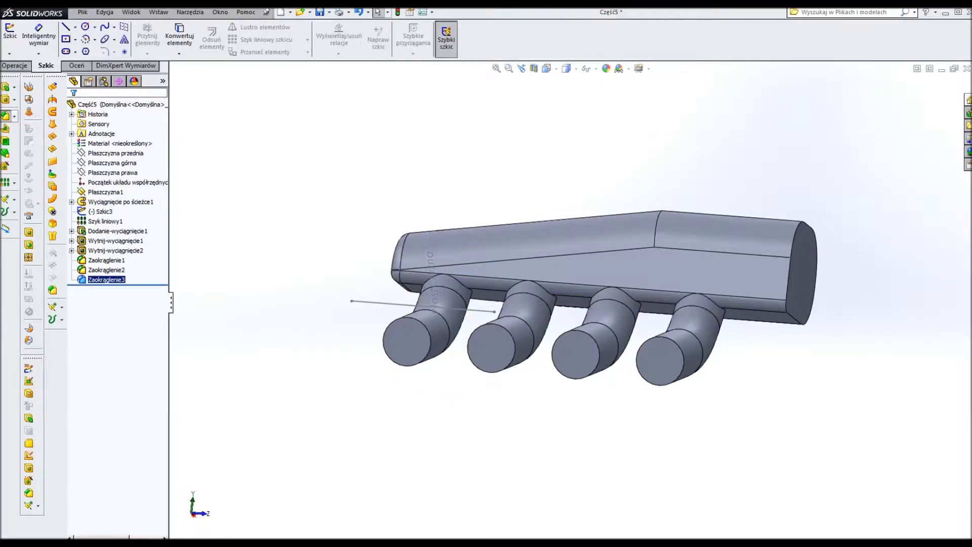
key("Return")
- Fillet the junction edges of all four runners with the block at 20 mm
scroll(458, 253, "down", 5)
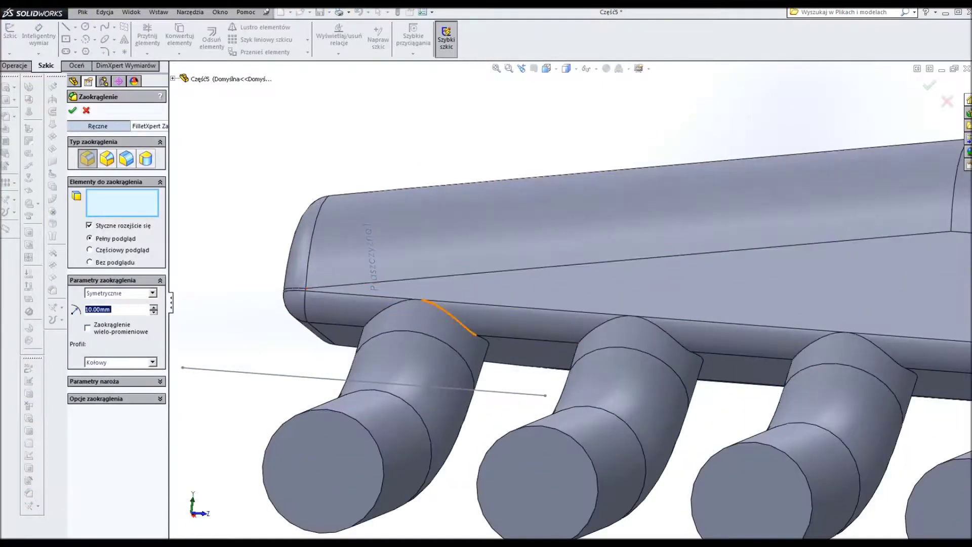
left_click(454, 316)
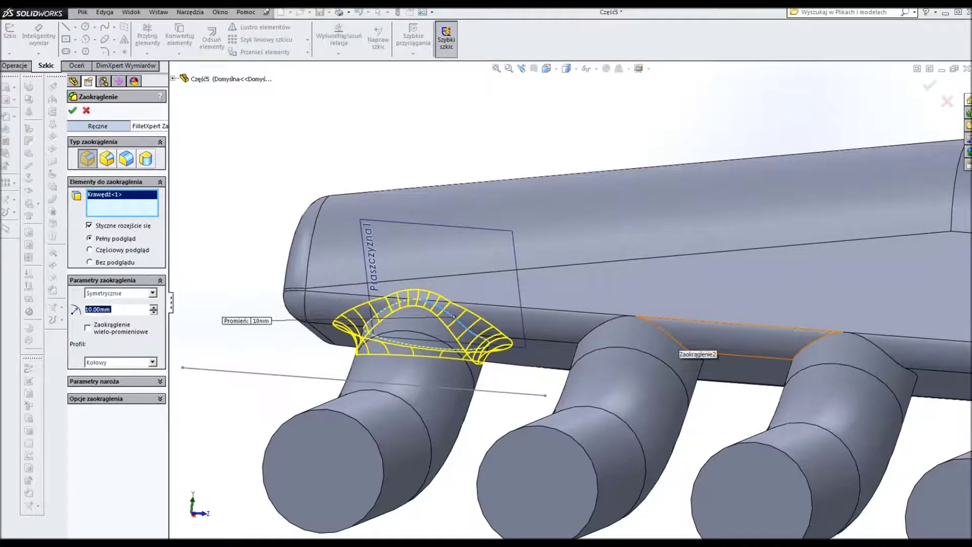
left_click(657, 331)
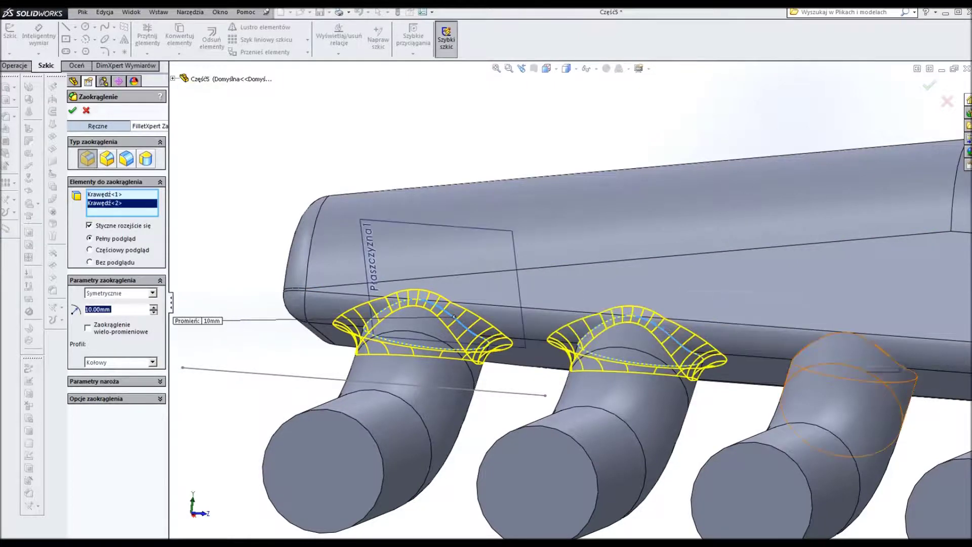
left_click(903, 365)
scroll(904, 366, "up", 3)
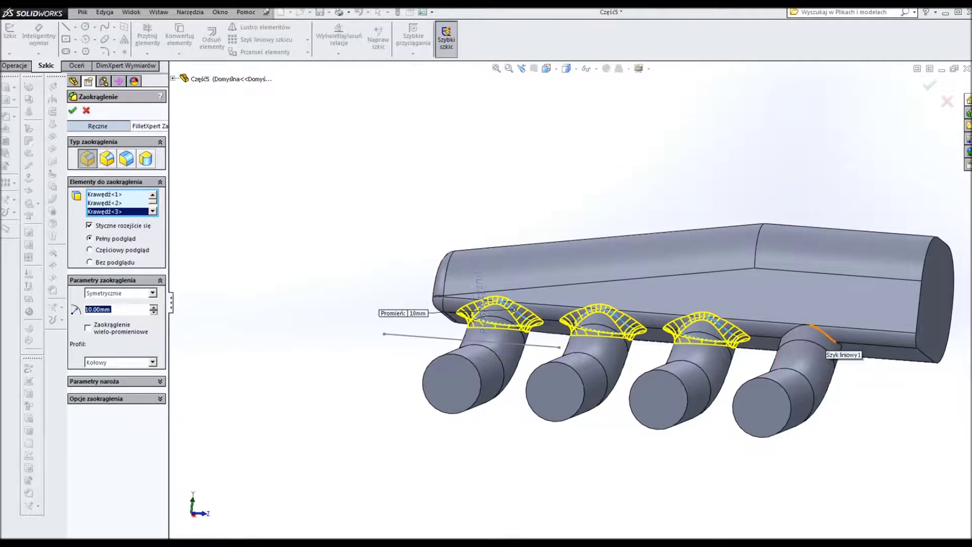
left_click(831, 353)
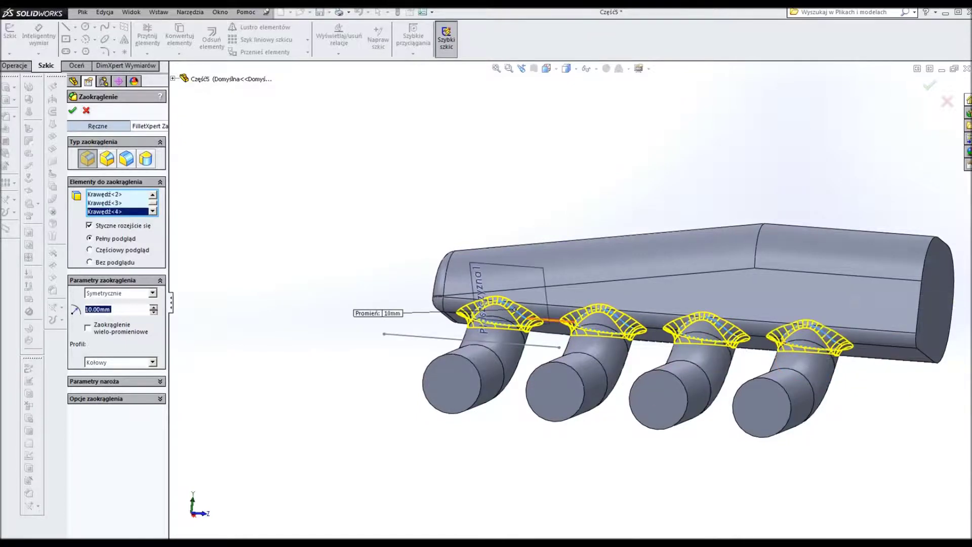
type("20")
key("Return")
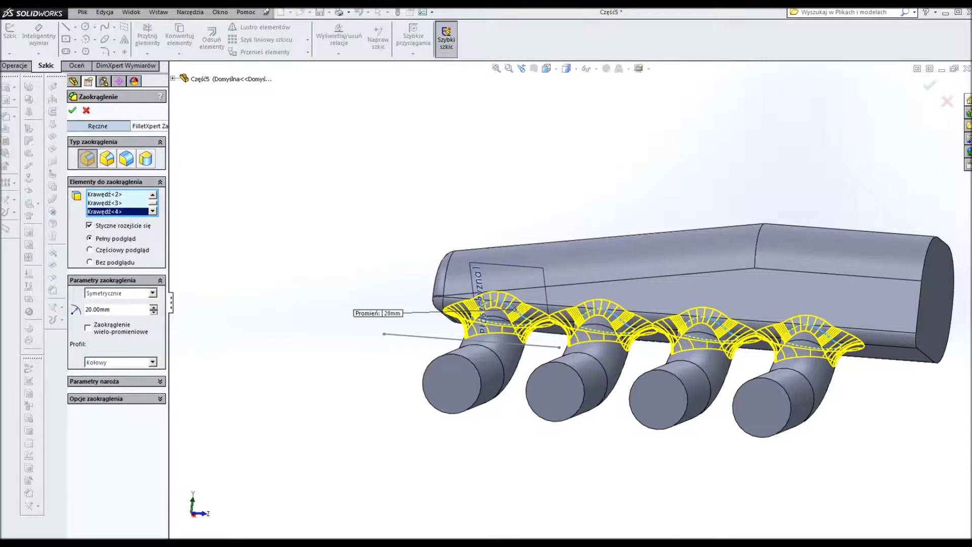
left_click(73, 110)
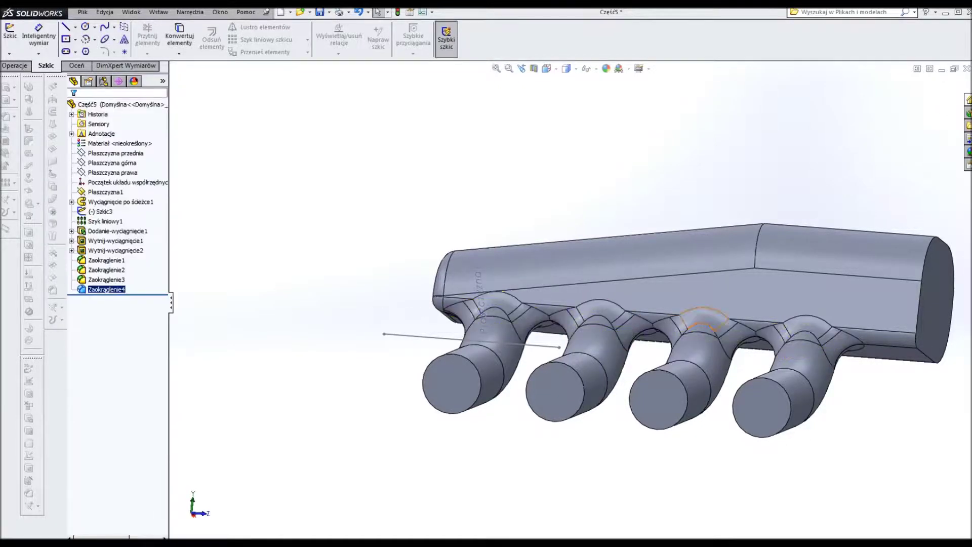
- Fillet the edge around the block's wide end face with a 20 mm radius
middle_click_drag(607, 329, 658, 253)
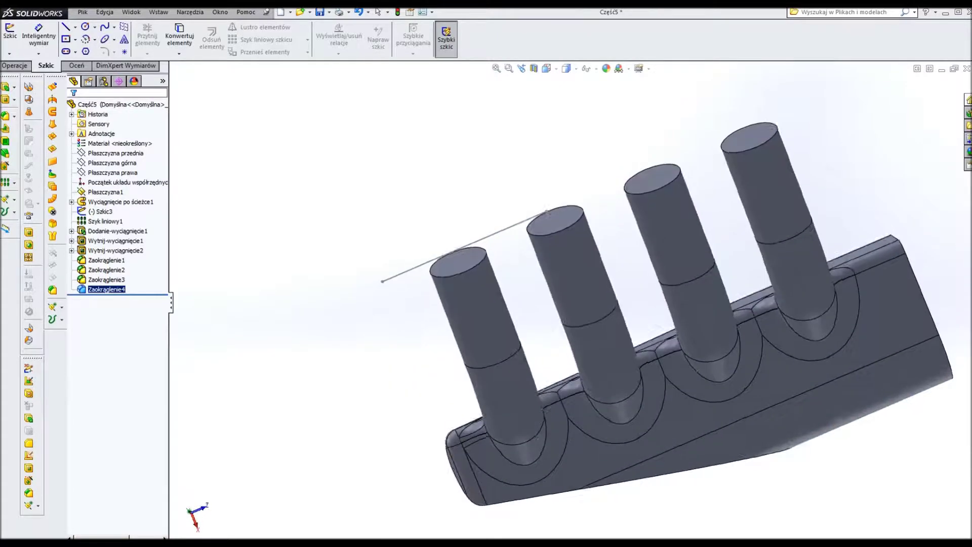
mouse_move(658, 304)
middle_mouse_down()
mouse_move(633, 228)
mouse_move(683, 228)
mouse_move(632, 263)
mouse_move(622, 253)
mouse_move(638, 251)
middle_mouse_up()
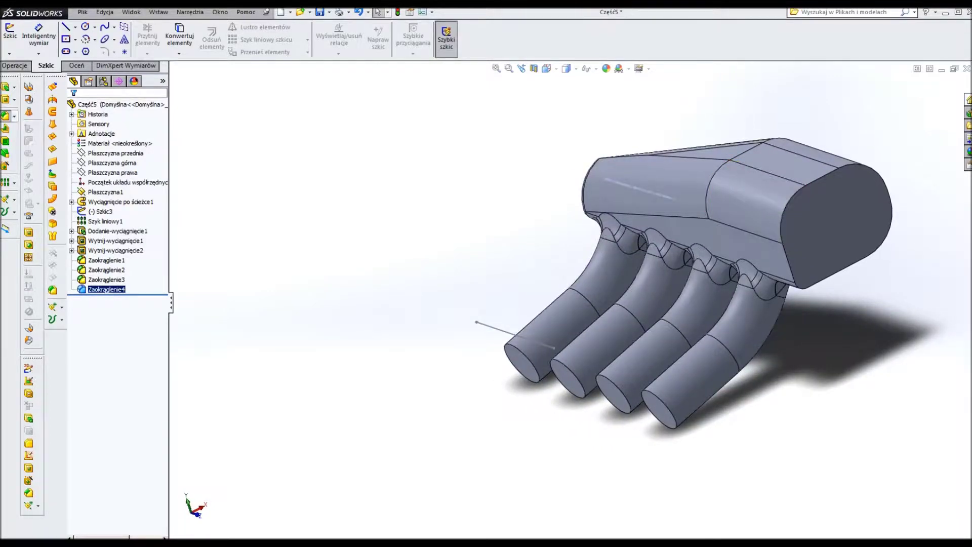
key("Return")
left_click(823, 175)
key("Return")
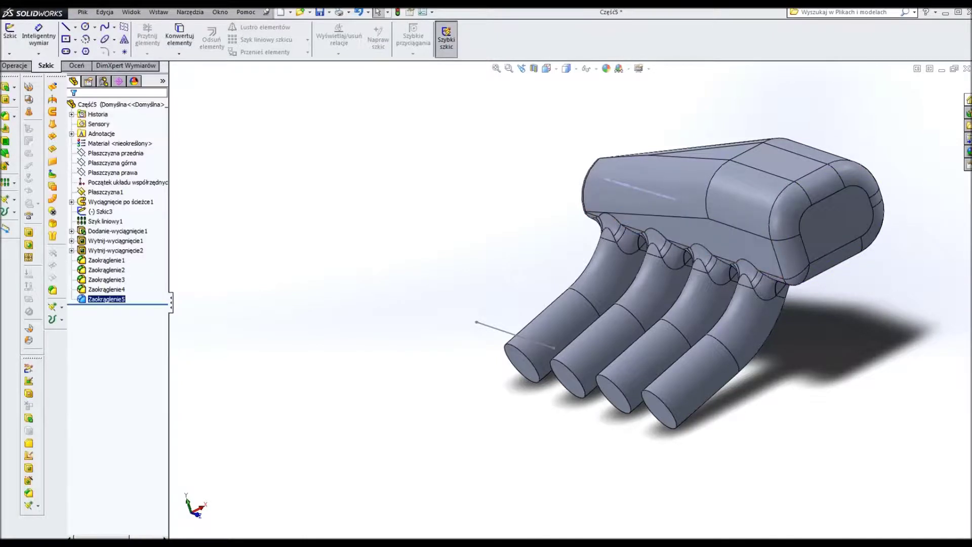
left_click(11, 31)
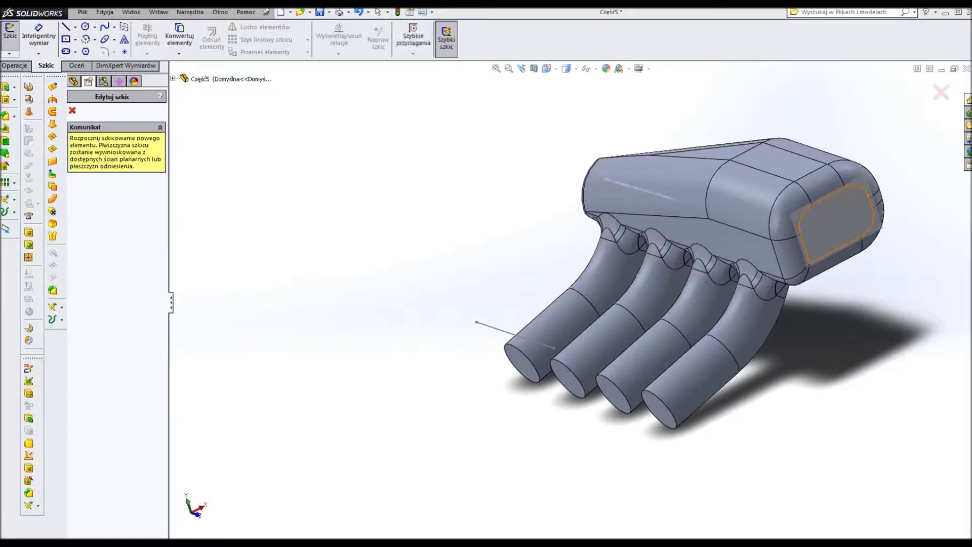
- Sketch a circle on the block's wide end face for the inlet
left_click(867, 237)
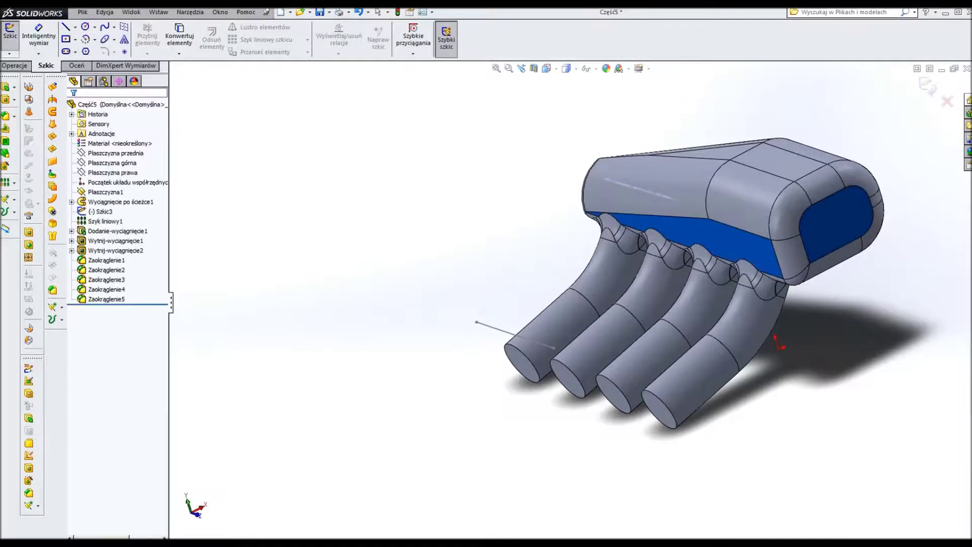
left_click(837, 223)
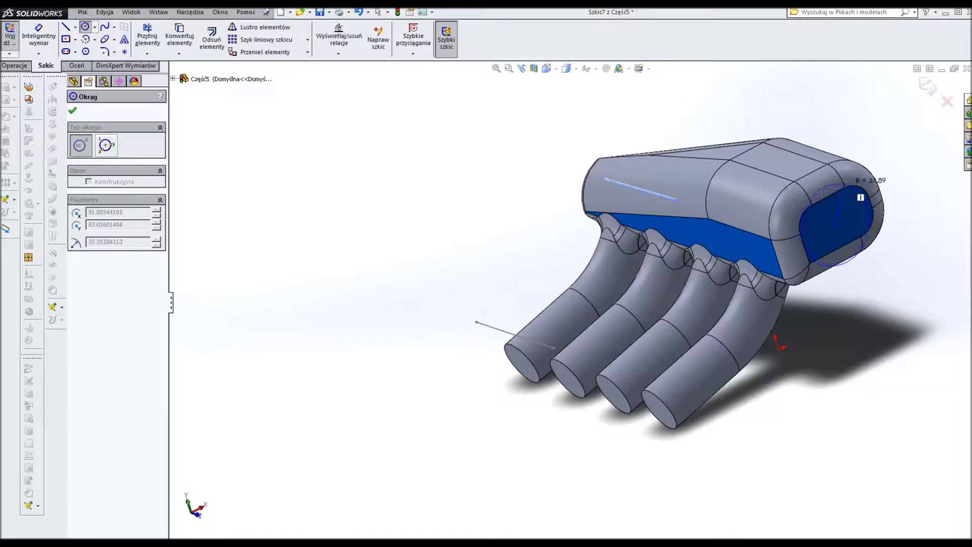
left_click(860, 197)
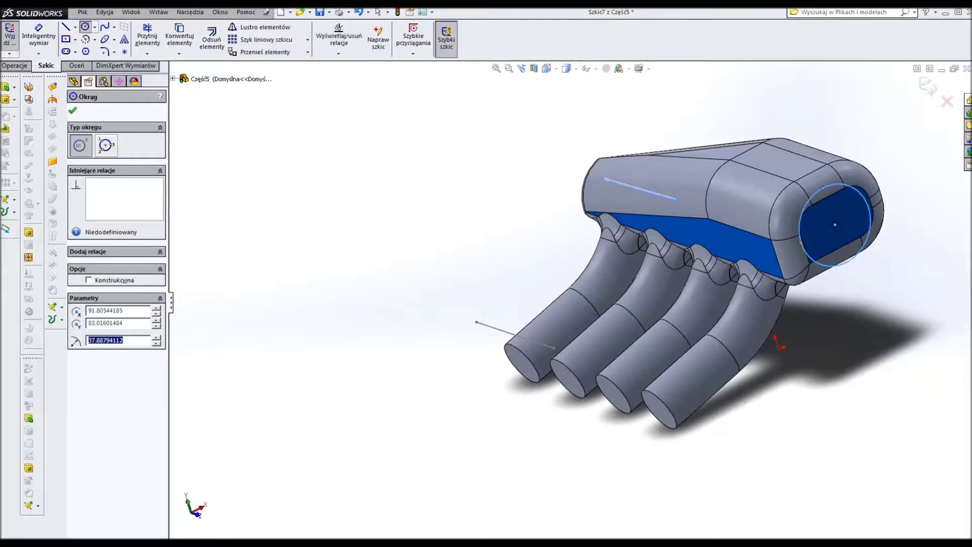
key("Escape")
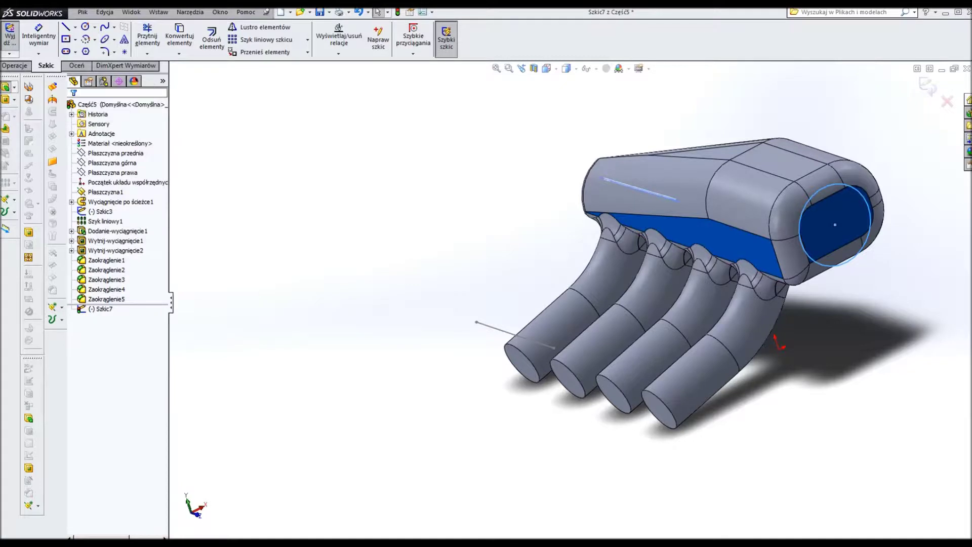
- Extrude the circle 40 mm in both directions into a round inlet boss
left_click(5, 87)
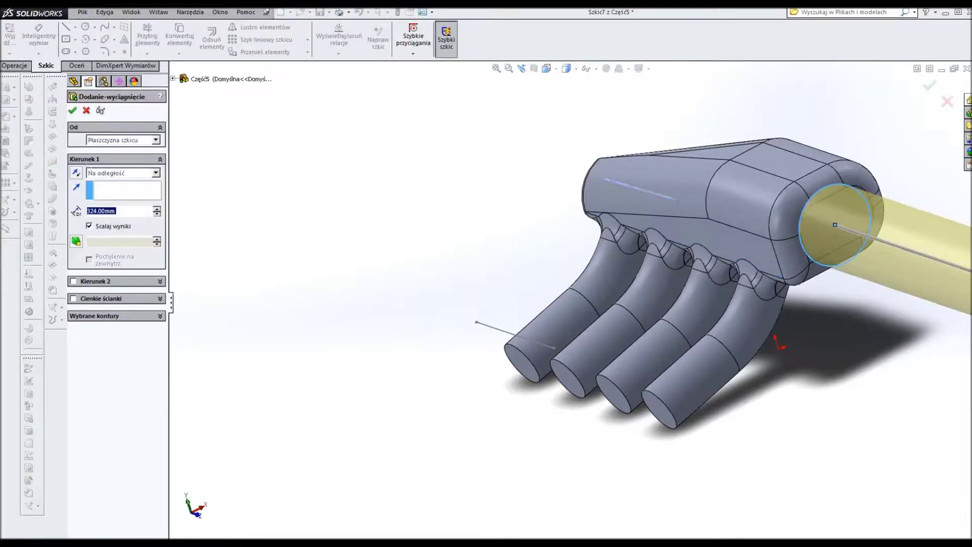
type("40")
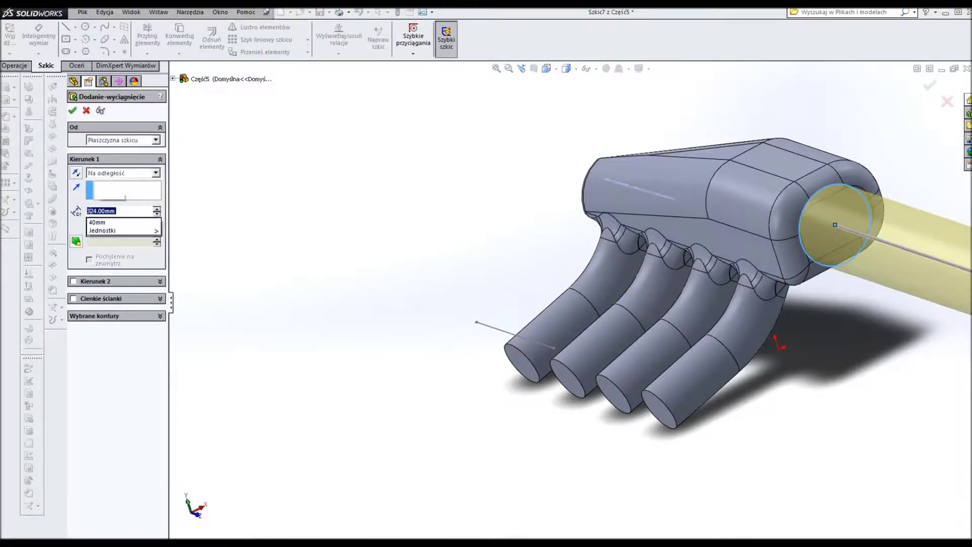
key("Return")
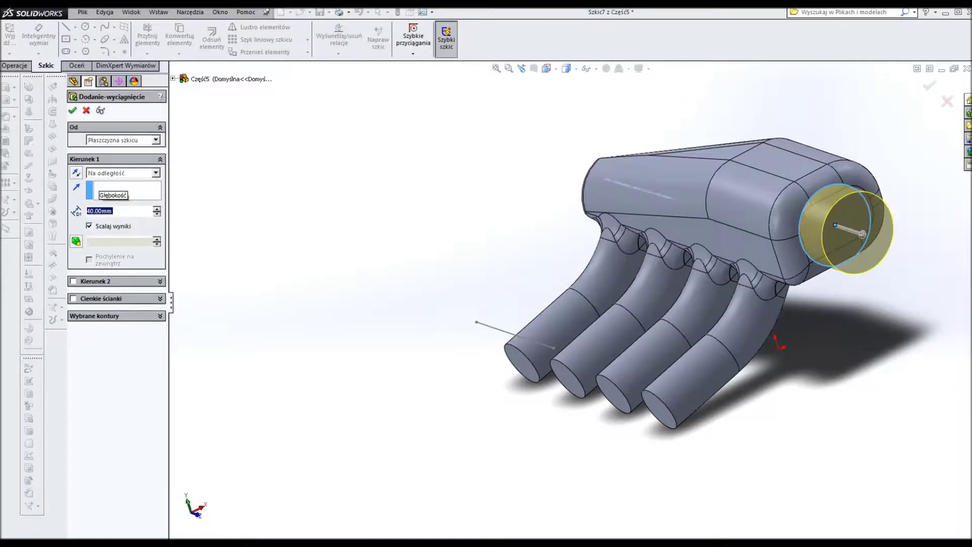
left_click(73, 281)
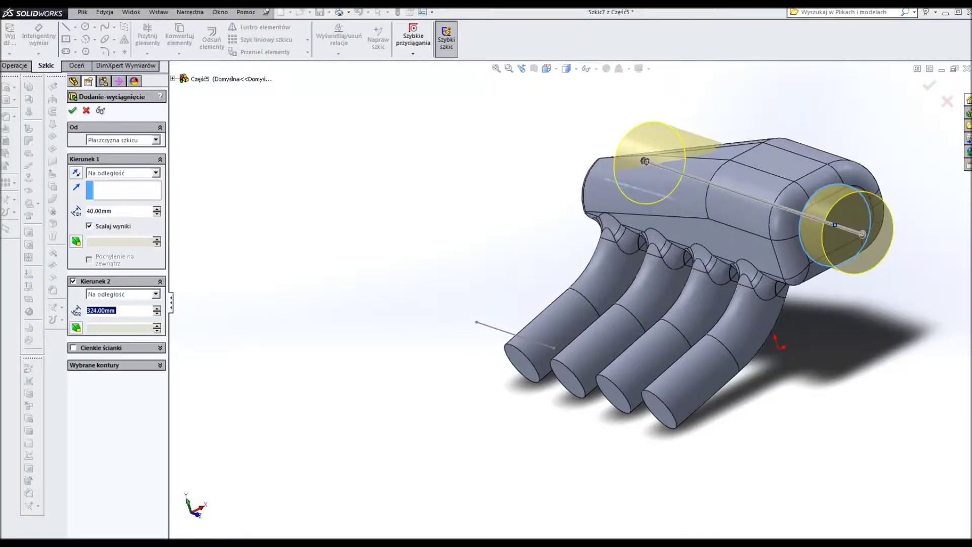
type("40")
key("Return")
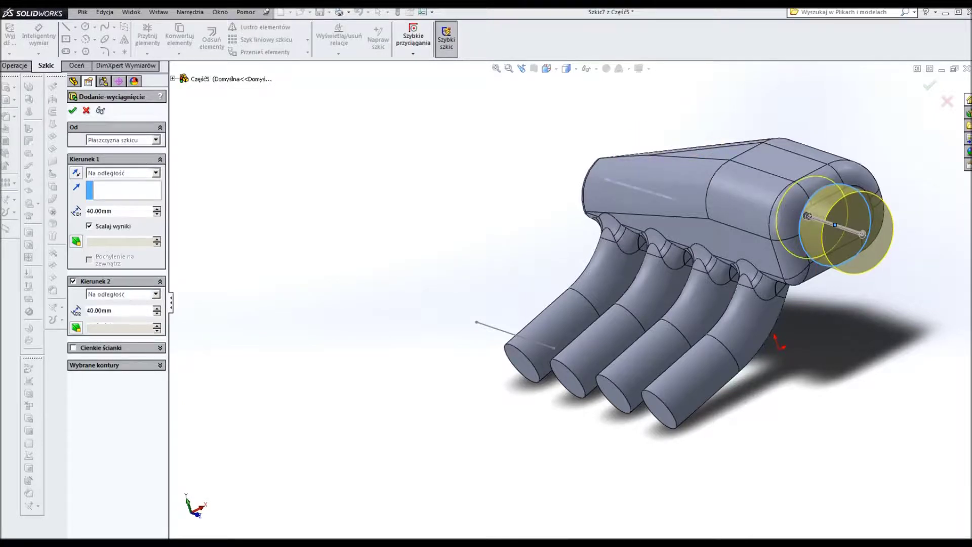
key("Return")
mouse_move(557, 278)
middle_mouse_down()
mouse_move(632, 228)
mouse_move(719, 299)
middle_mouse_up()
mouse_move(658, 278)
middle_mouse_down()
mouse_move(708, 253)
mouse_move(699, 273)
middle_mouse_up()
scroll(582, 329, "down", 3)
middle_click_drag(582, 303, 602, 293)
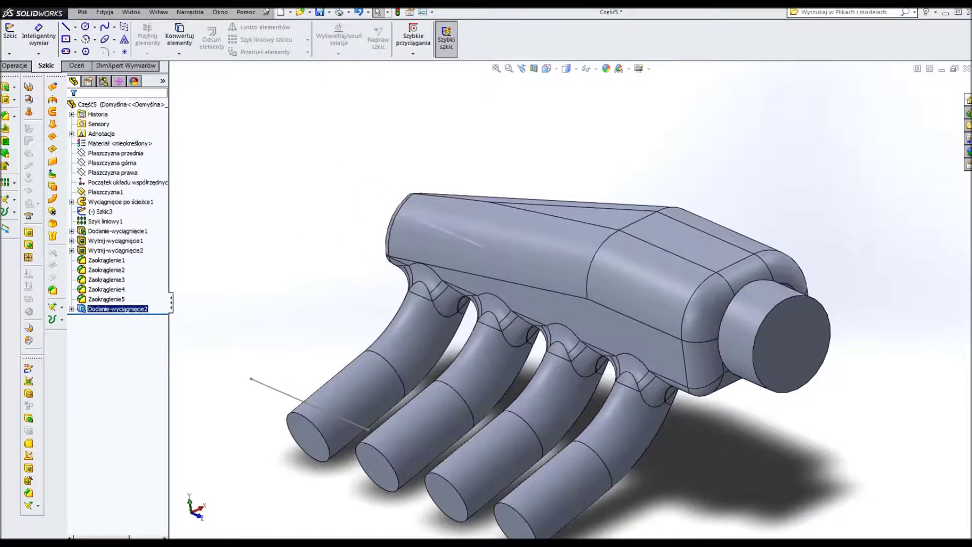
- Fillet the circular inlet-stub-to-plenum edge with a 5 mm radius
left_click(5, 115)
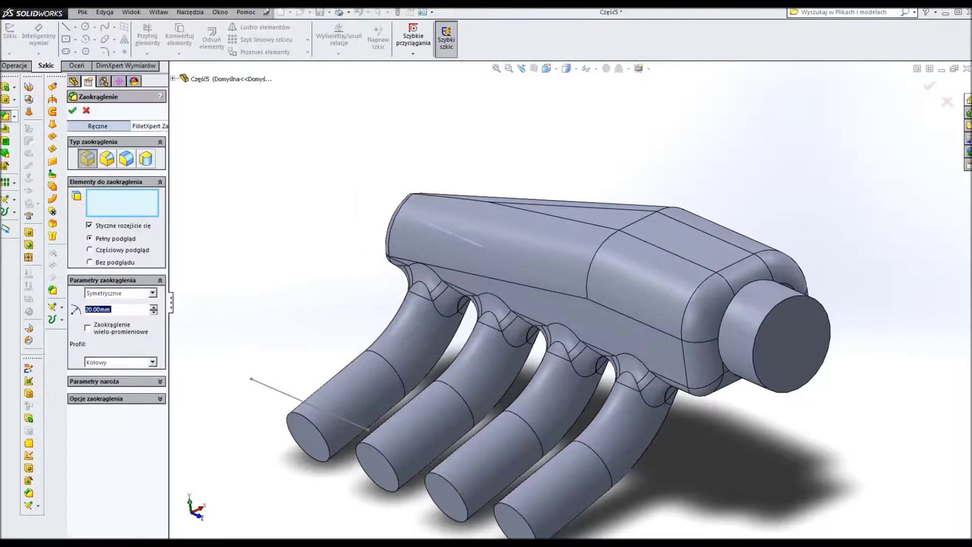
scroll(759, 273, "down", 5)
left_click(706, 316)
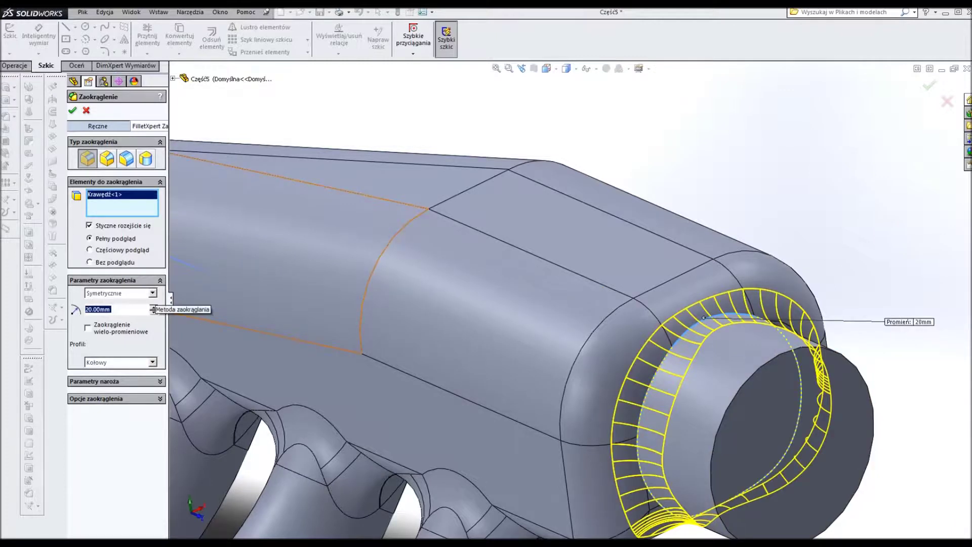
type("5")
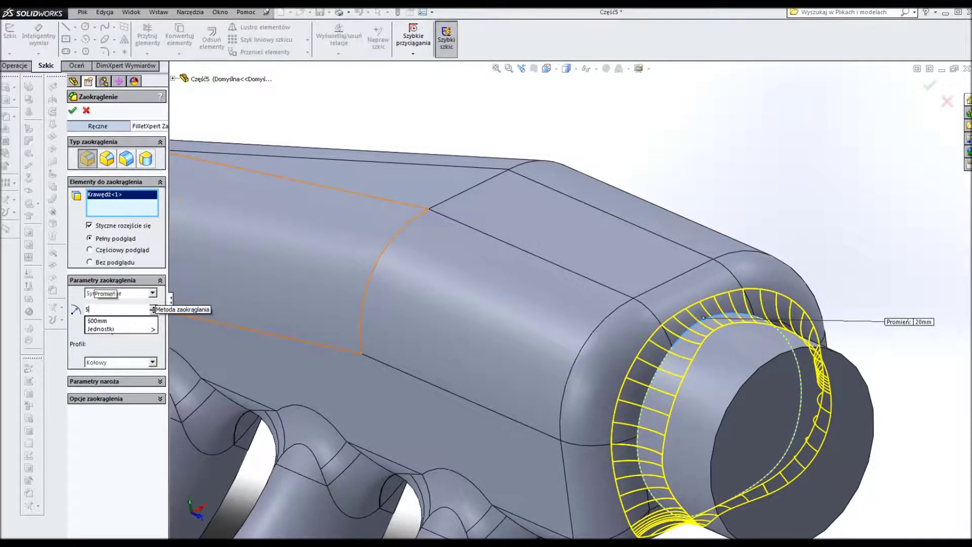
key("Return")
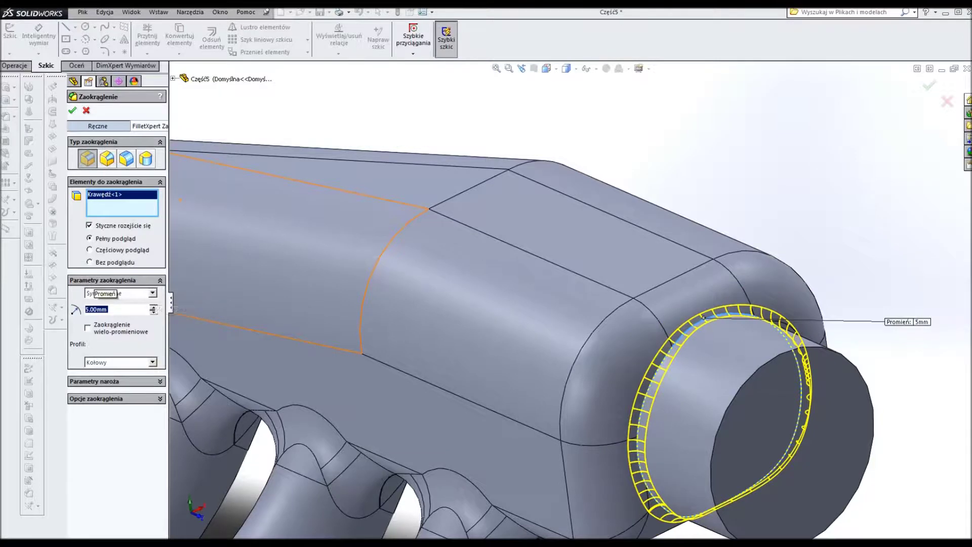
left_click(72, 110)
scroll(521, 304, "down", 5)
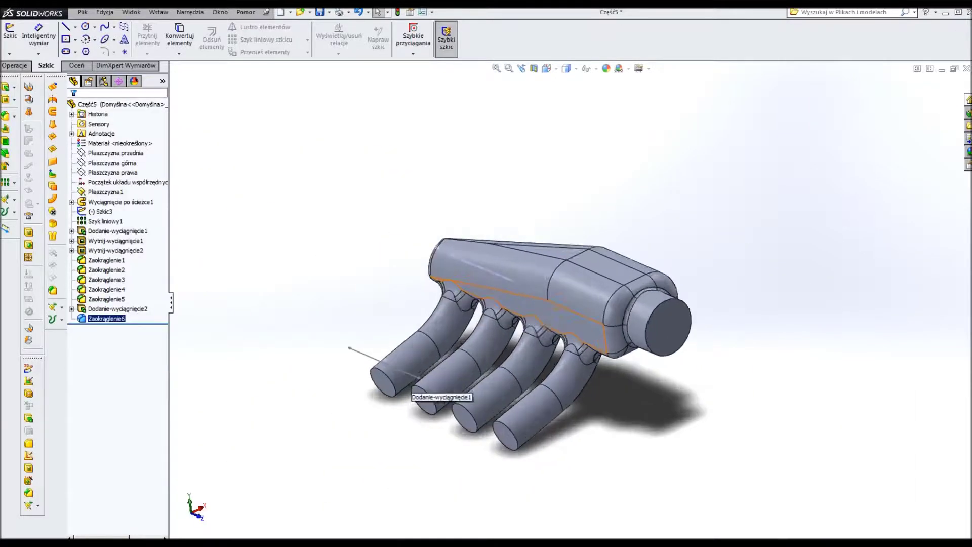
mouse_move(507, 303)
middle_mouse_down()
mouse_move(557, 264)
mouse_move(588, 303)
mouse_move(532, 248)
middle_mouse_up()
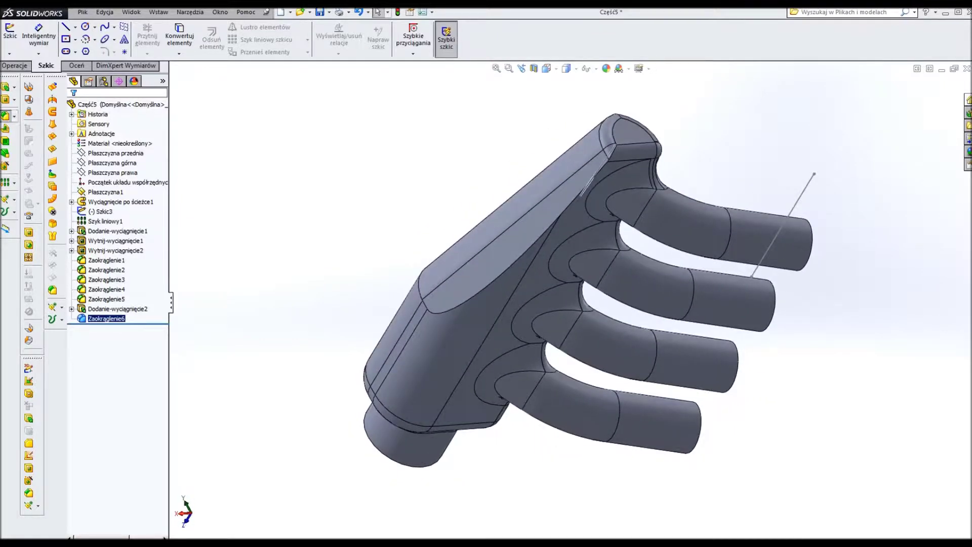
- Fillet the long plenum side edge, trying 15 mm before settling on 10 mm
left_click(5, 115)
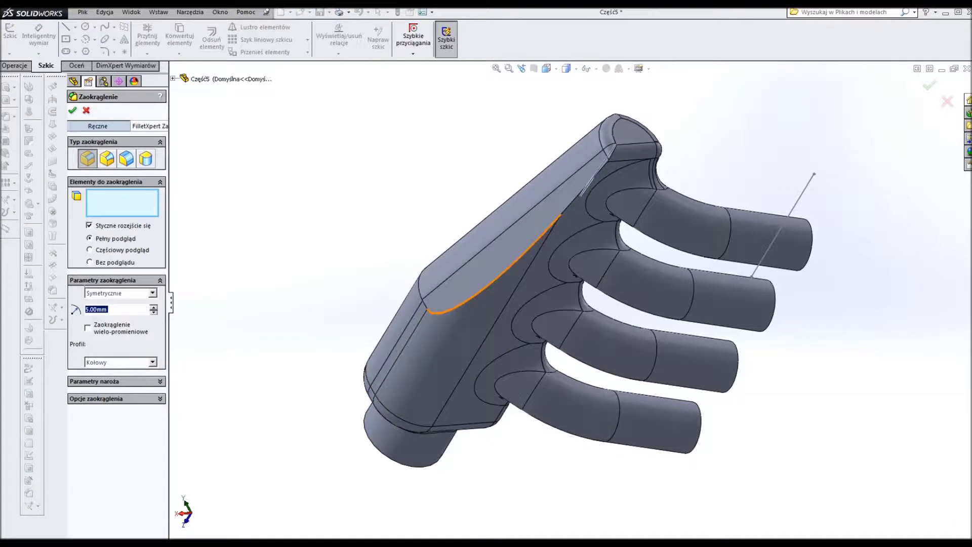
left_click(489, 285)
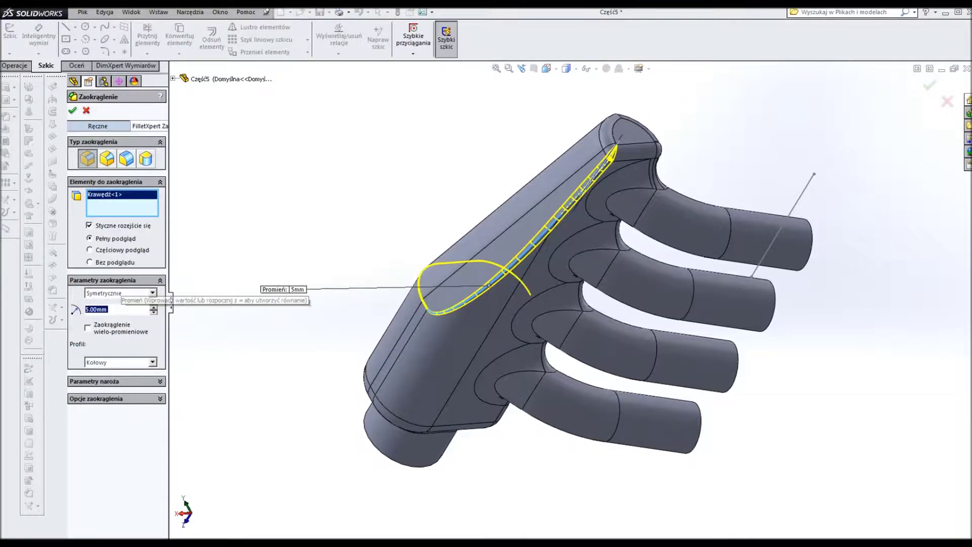
left_click(87, 309)
type("40")
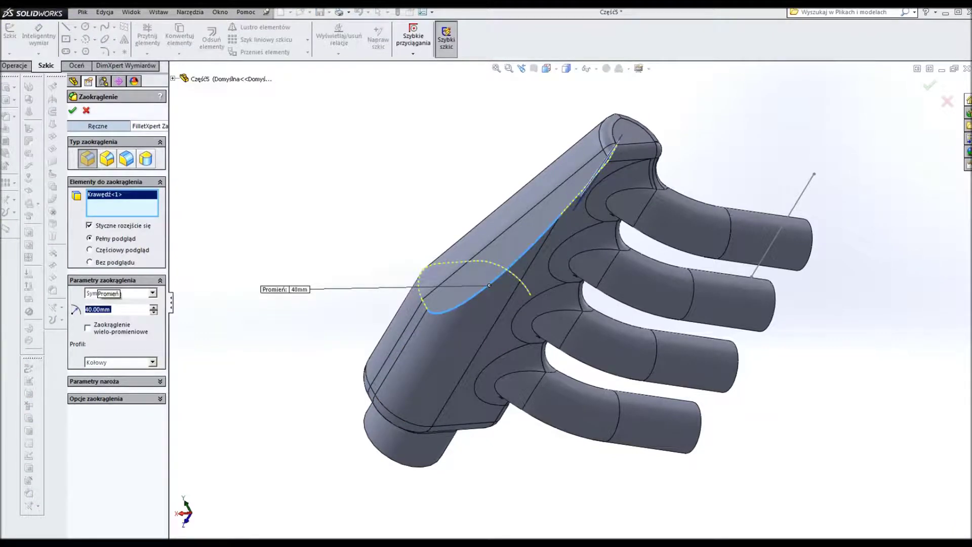
left_click(87, 309)
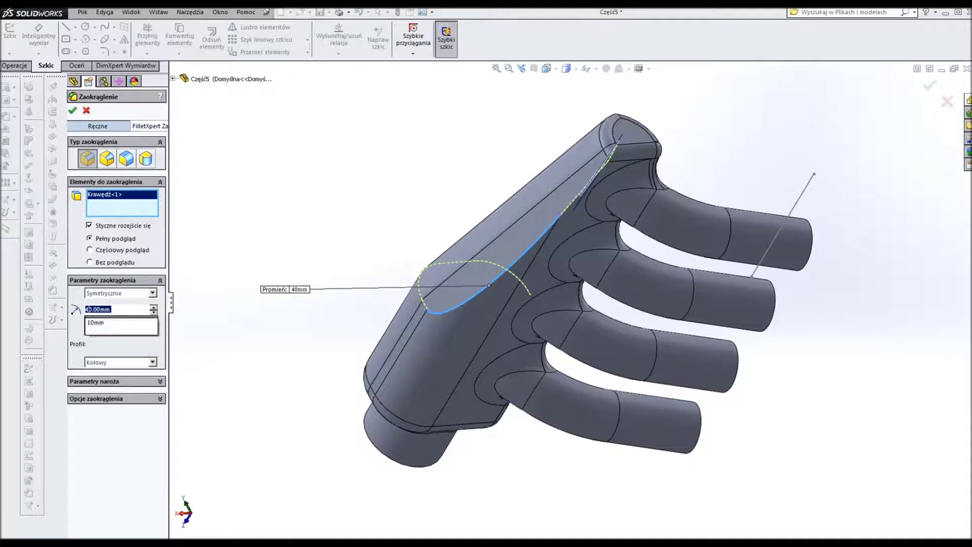
left_click(95, 332)
left_click(87, 309)
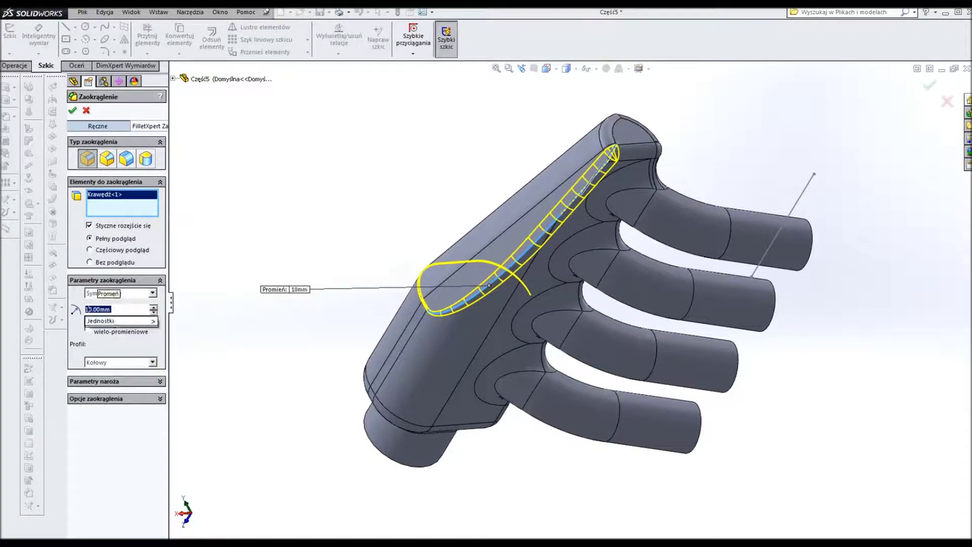
left_click(87, 309)
type("20")
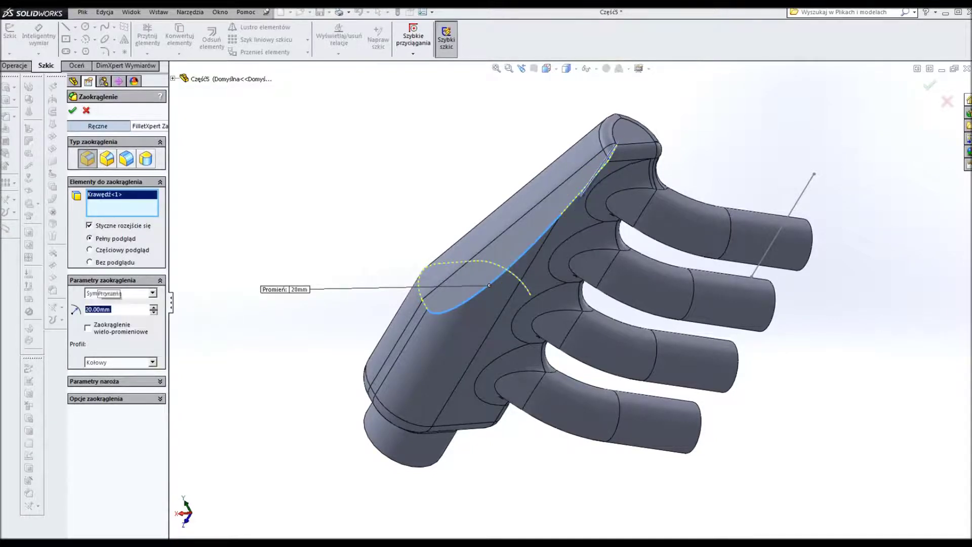
left_click(87, 309)
left_click(95, 326)
left_click(87, 309)
type("10")
left_click(95, 326)
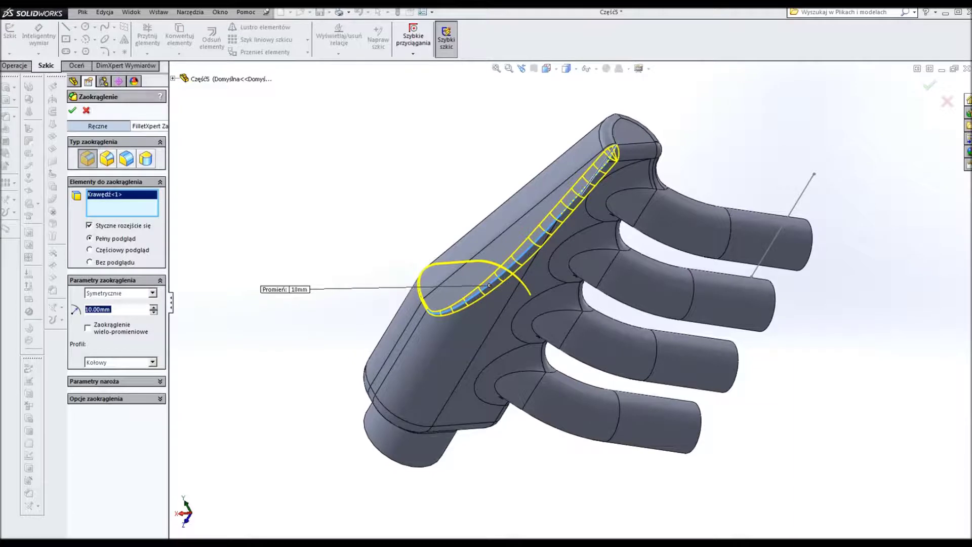
left_click(72, 110)
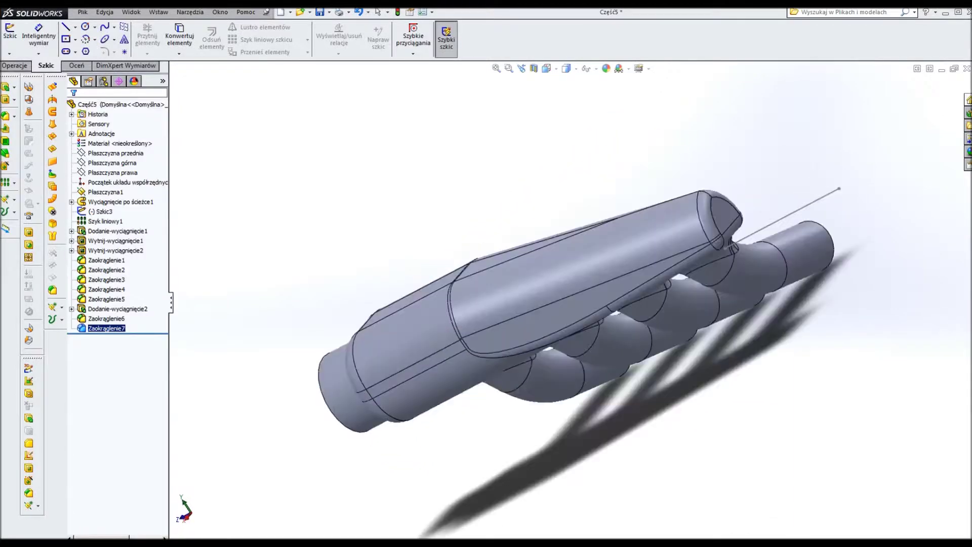
- Inspect the new 10 mm fillet from a straight side view and an angled view
middle_click_drag(577, 309, 607, 283)
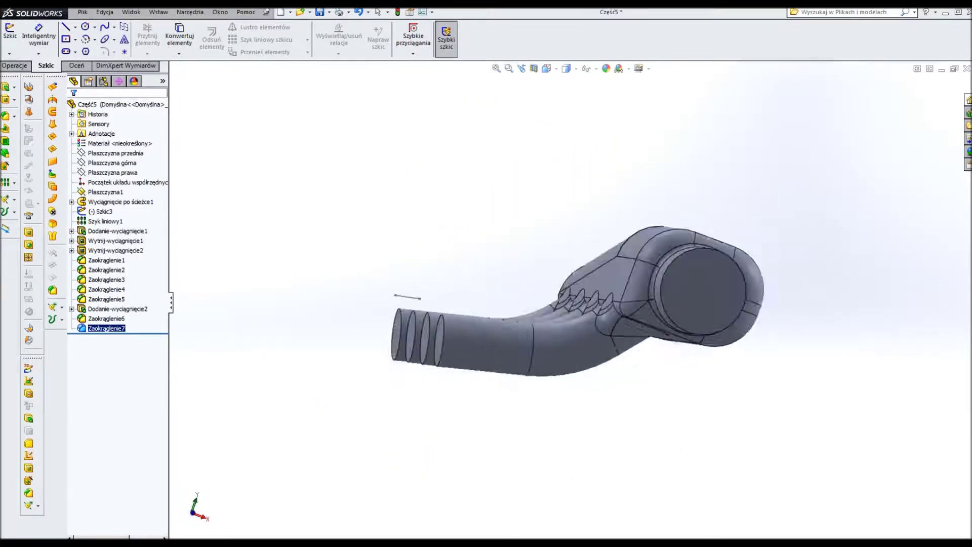
key("ctrl+3")
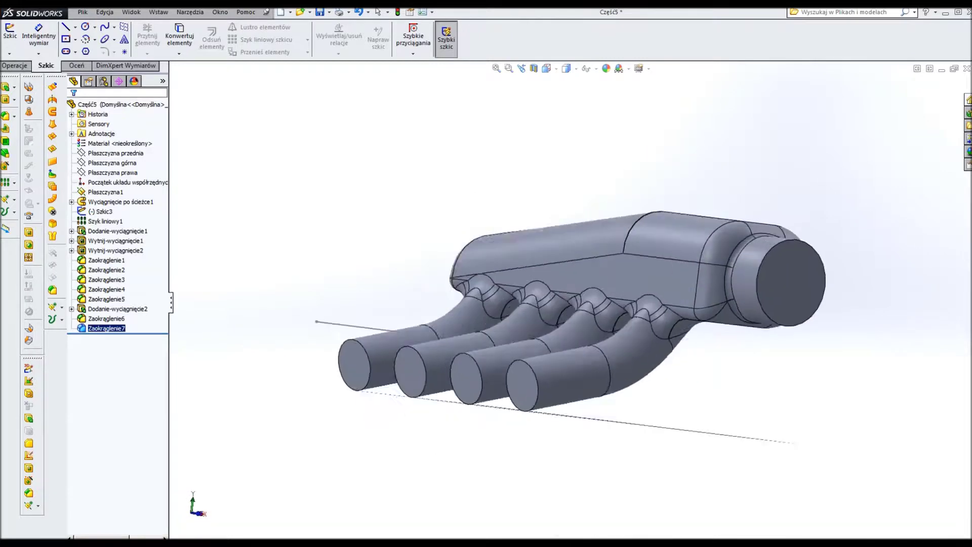
middle_click_drag(582, 303, 608, 283)
left_click(5, 141)
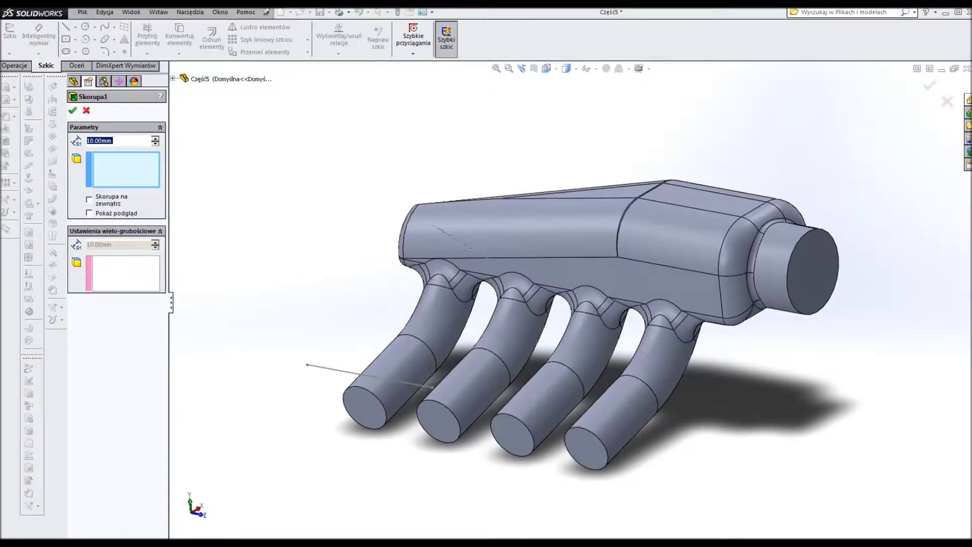
- Shell the manifold outward at 3 mm, removing the inlet face and four runner end faces
type("3")
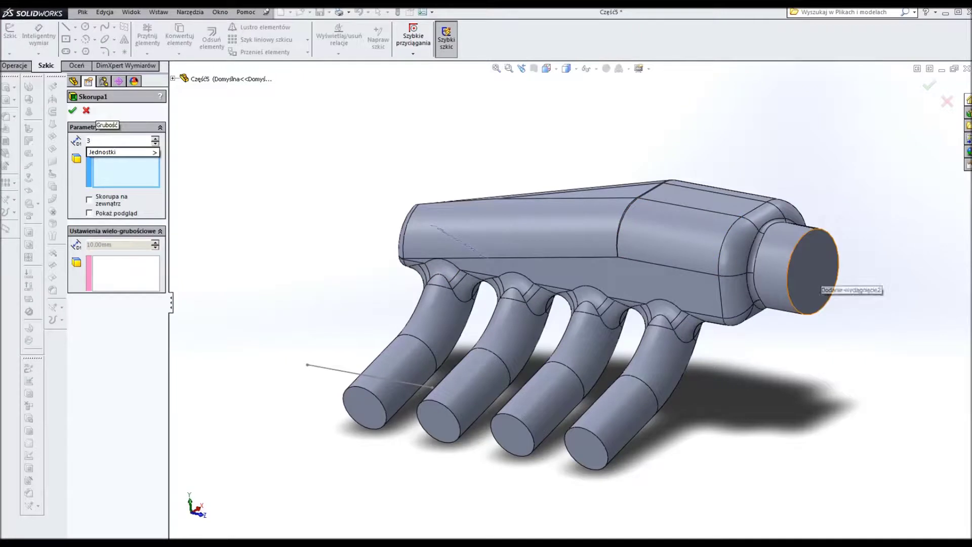
left_click(821, 274)
left_click(593, 449)
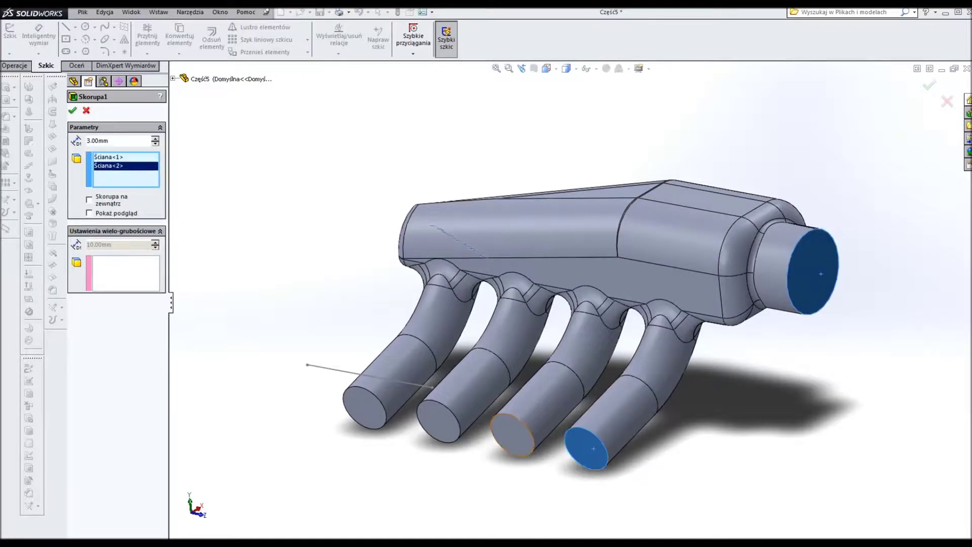
left_click(512, 435)
left_click(438, 420)
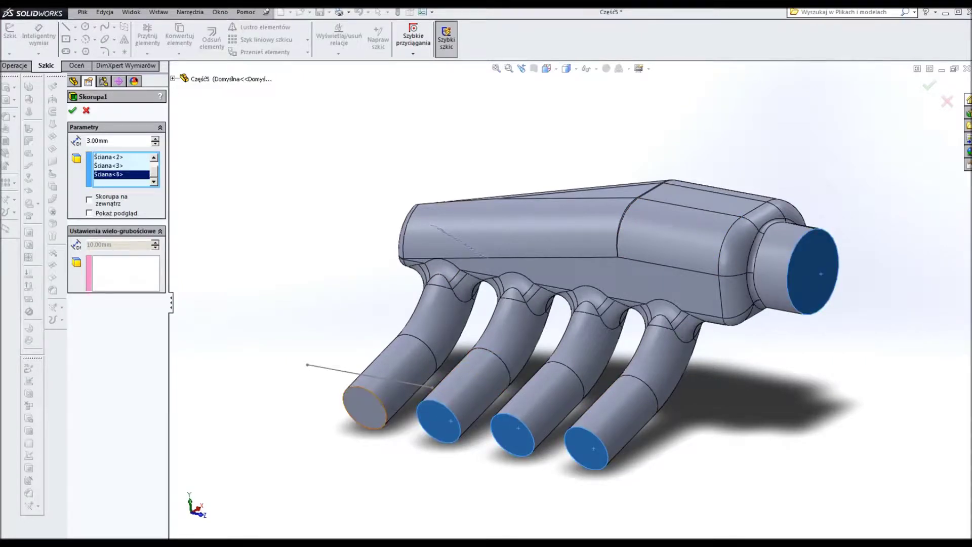
left_click(364, 407)
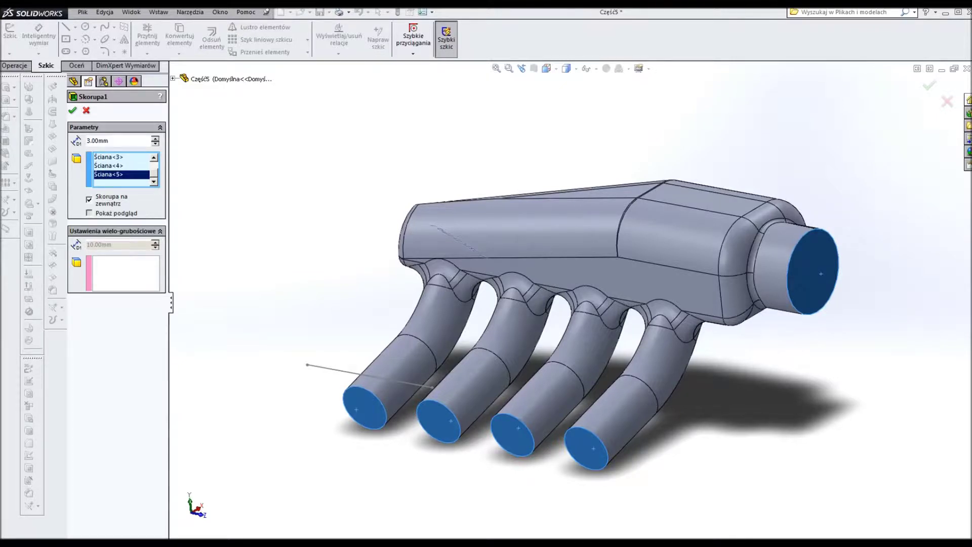
left_click(89, 213)
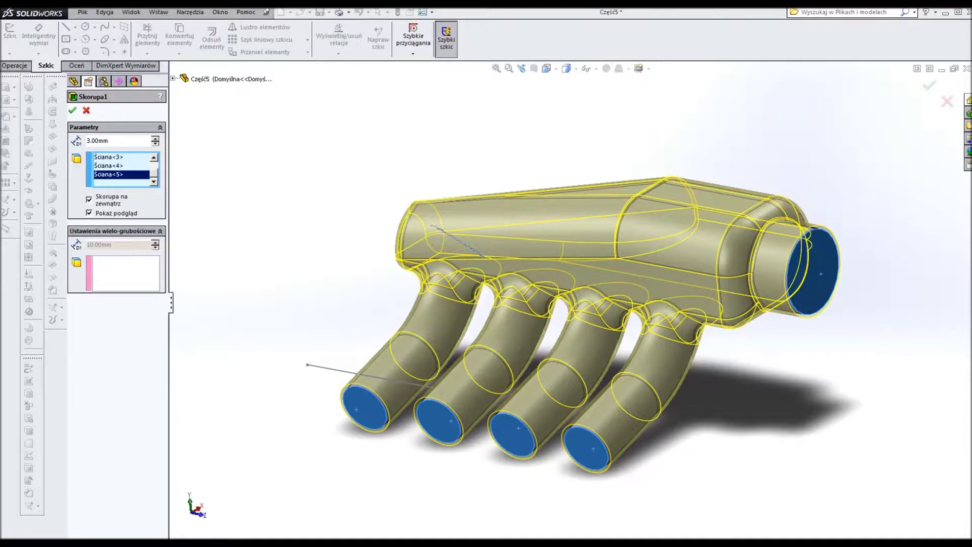
key("Return")
mouse_move(557, 304)
middle_mouse_down()
mouse_move(506, 253)
mouse_move(481, 203)
mouse_move(632, 283)
mouse_move(683, 263)
mouse_move(632, 329)
mouse_move(582, 283)
mouse_move(633, 293)
mouse_move(623, 304)
mouse_move(638, 283)
mouse_move(501, 319)
middle_mouse_up()
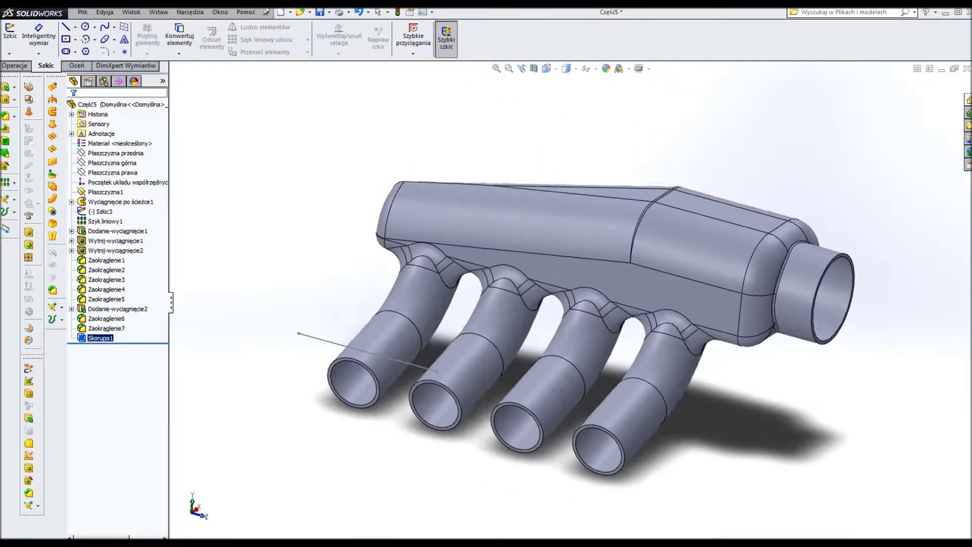
- View the left tube's end face straight on with Normal To
scroll(506, 329, "down", 10)
scroll(364, 381, "down", 3)
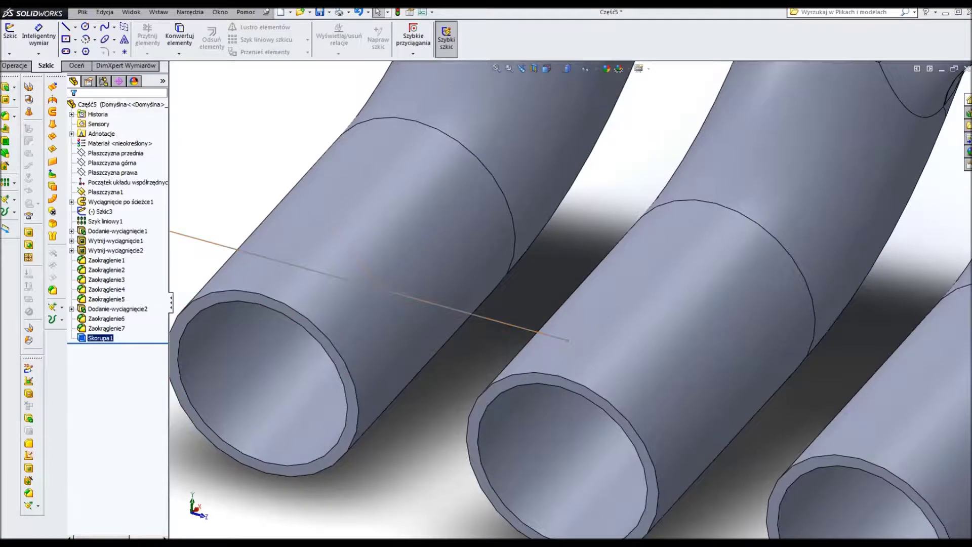
left_click(349, 437)
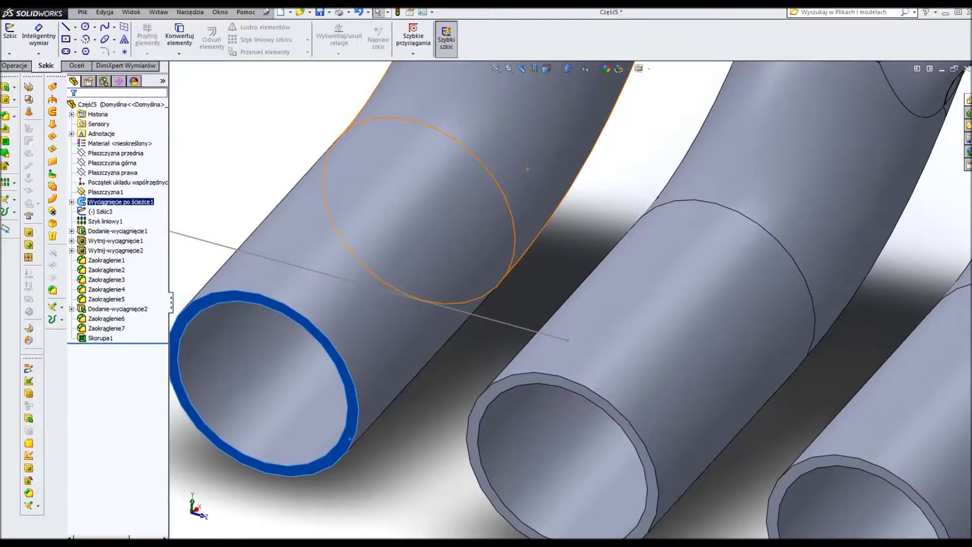
left_click(549, 68)
left_click(602, 122)
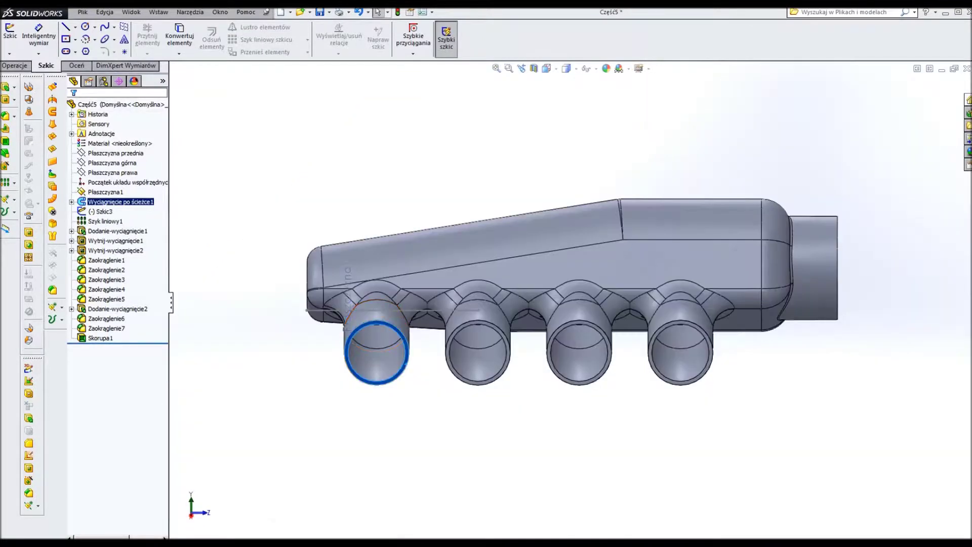
scroll(385, 359, "down", 3)
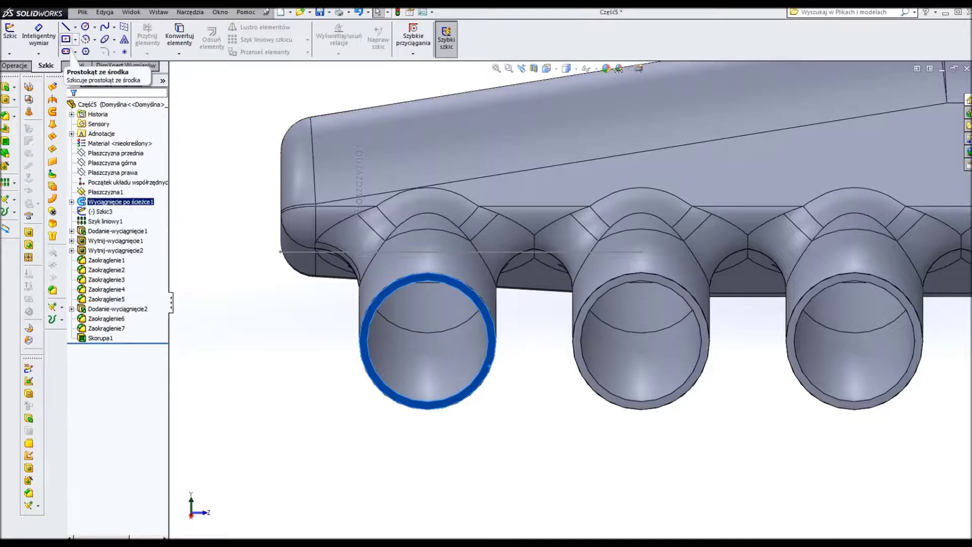
- Draw a vertical straight slot centred on the left tube end, redoing a cancelled first attempt
left_click(65, 51)
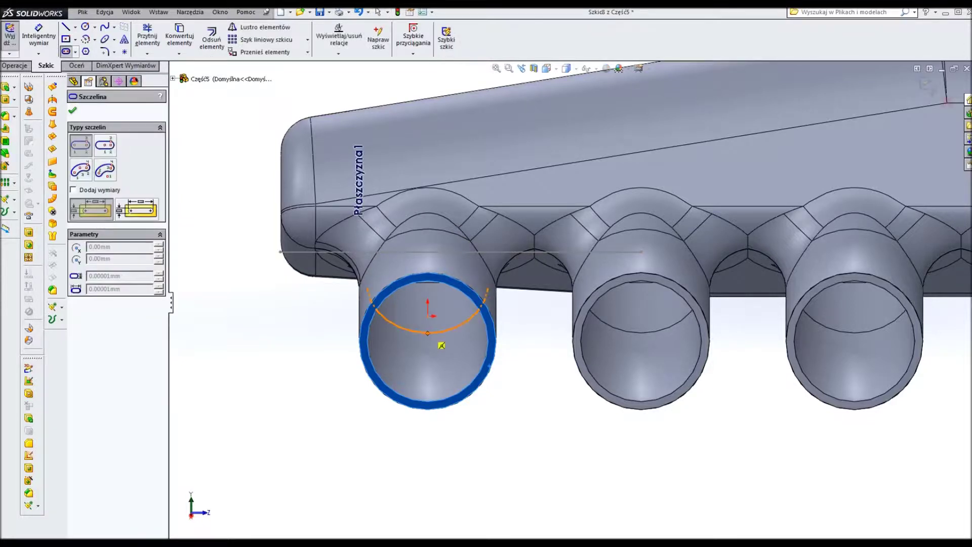
left_click(428, 332)
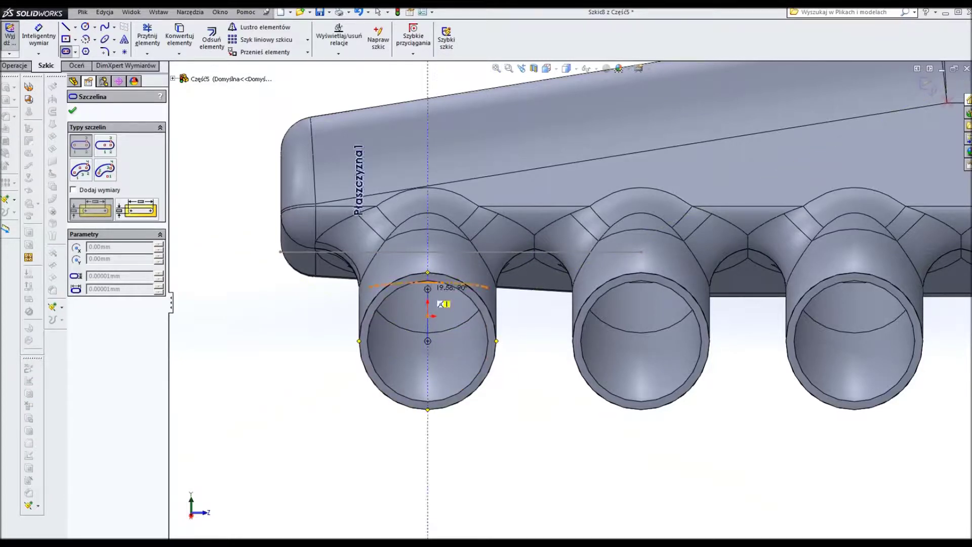
left_click(428, 289)
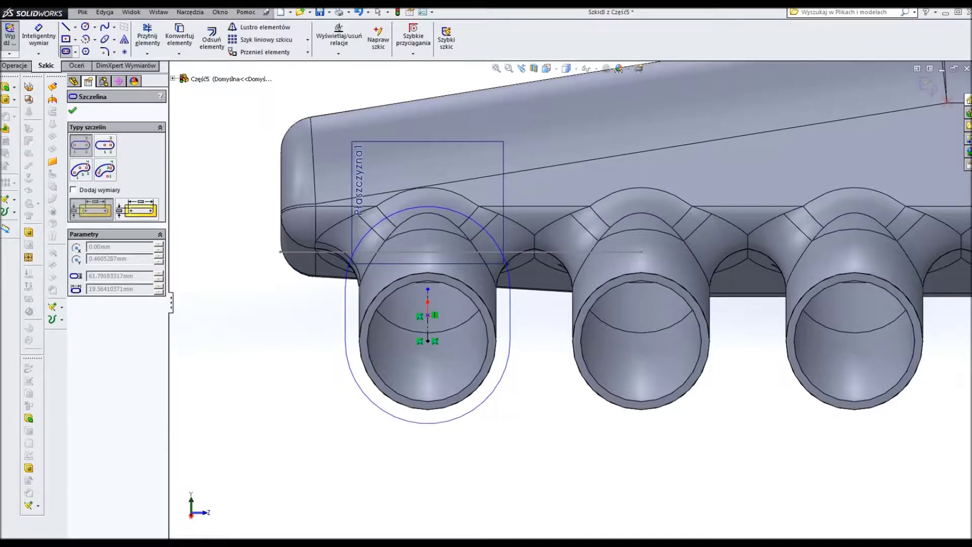
key("Escape")
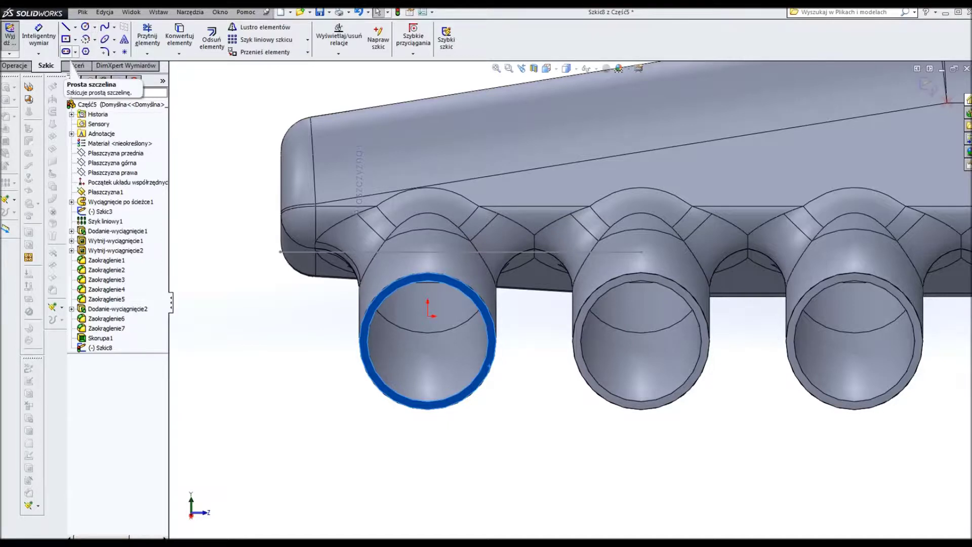
left_click(66, 52)
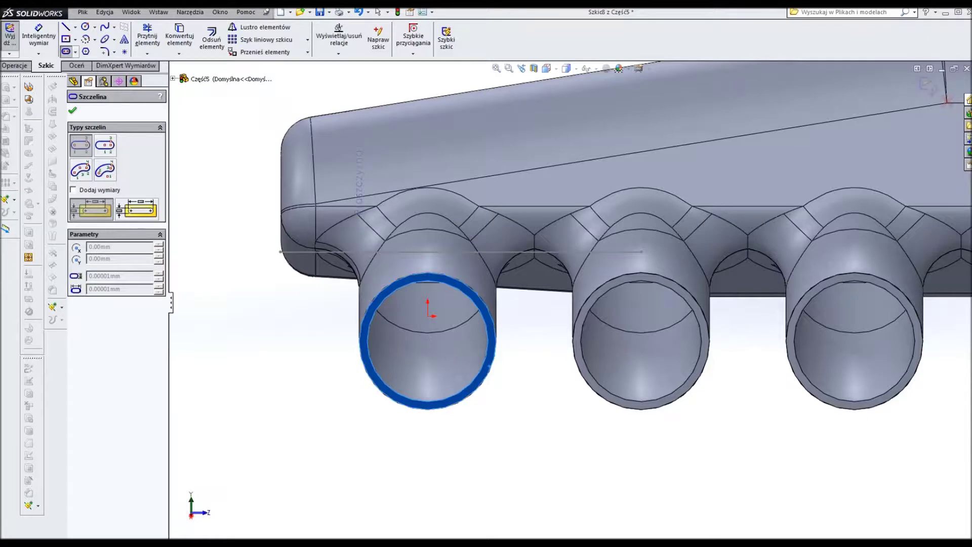
left_click(428, 319)
left_click(427, 363)
left_click(510, 341)
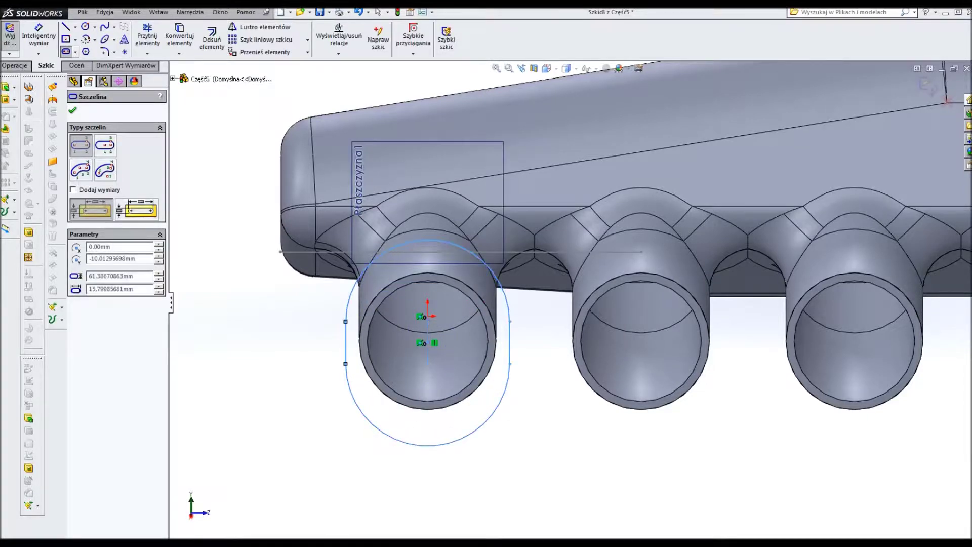
key("Escape")
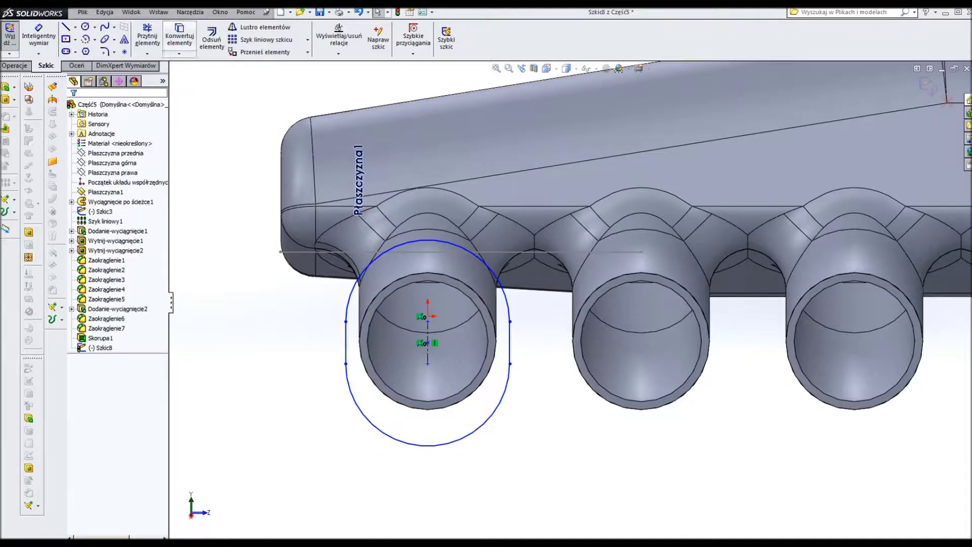
left_click(85, 27)
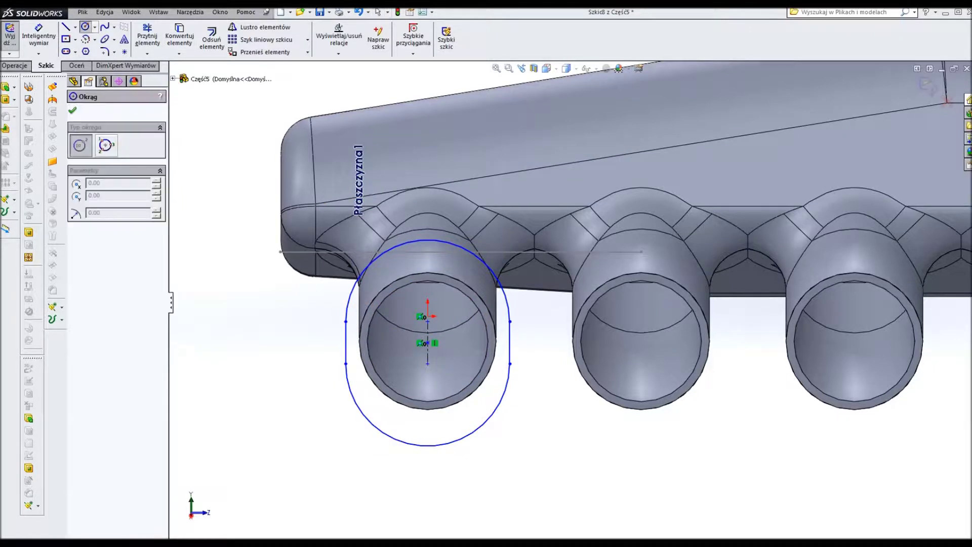
- Place a circle on the slot's top arc centre and lengthen the slot downward
left_click(427, 239)
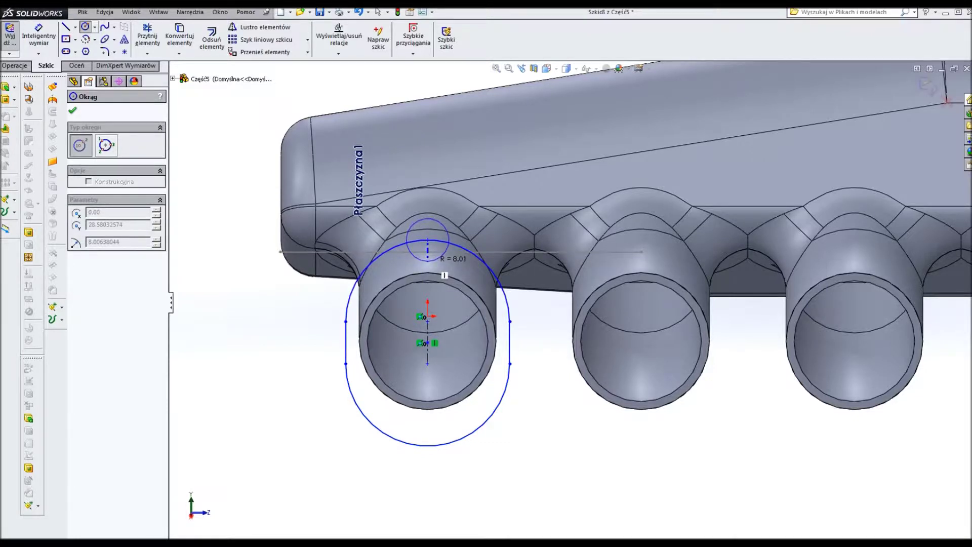
left_click(441, 255)
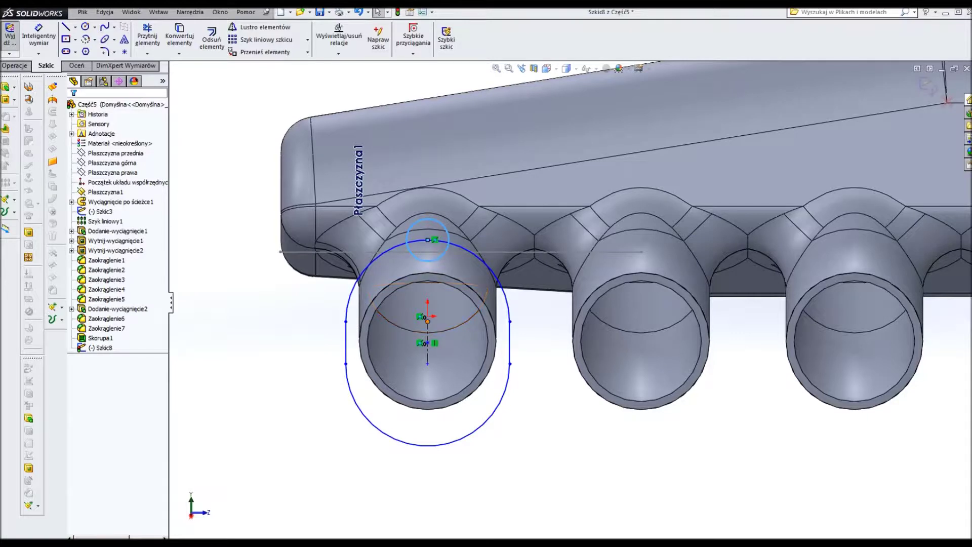
left_click_drag(441, 255, 441, 216)
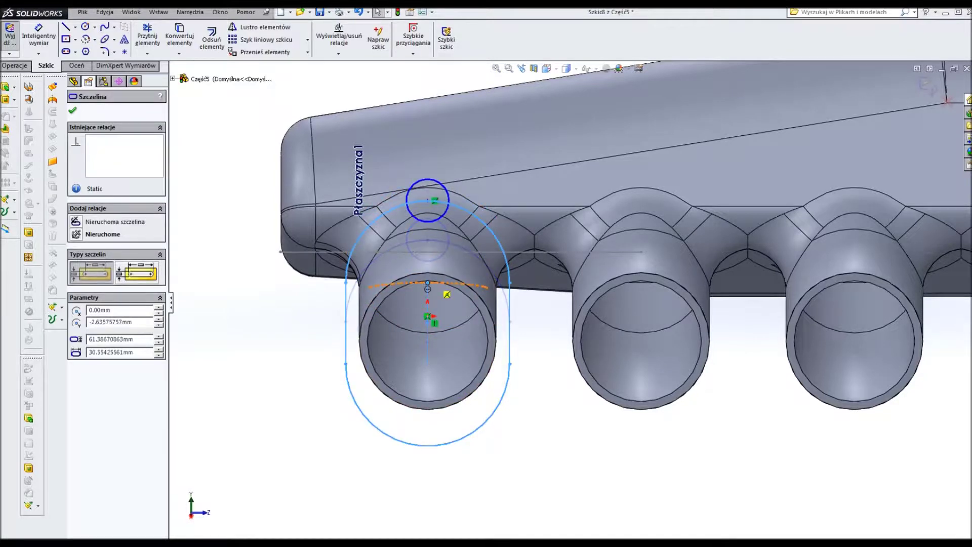
key("Escape")
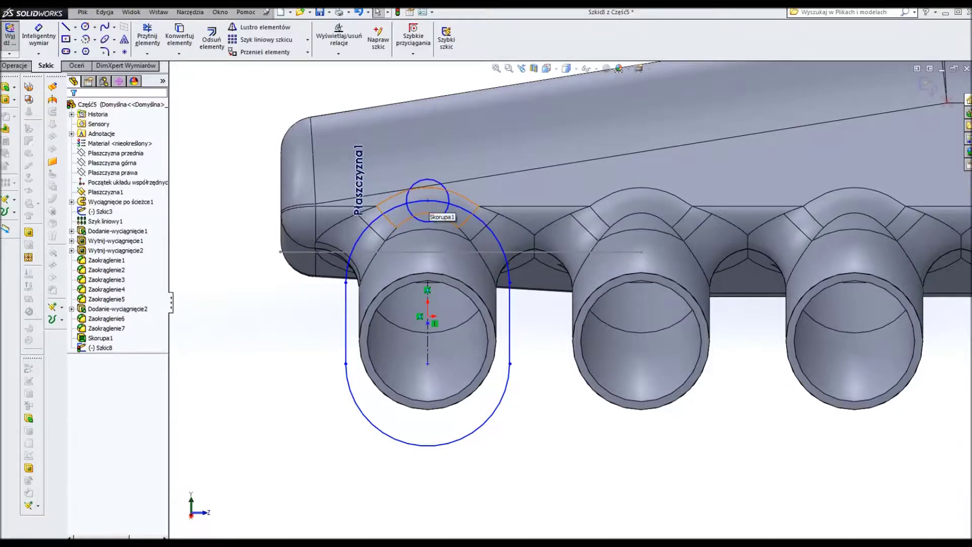
left_click_drag(428, 201, 447, 252)
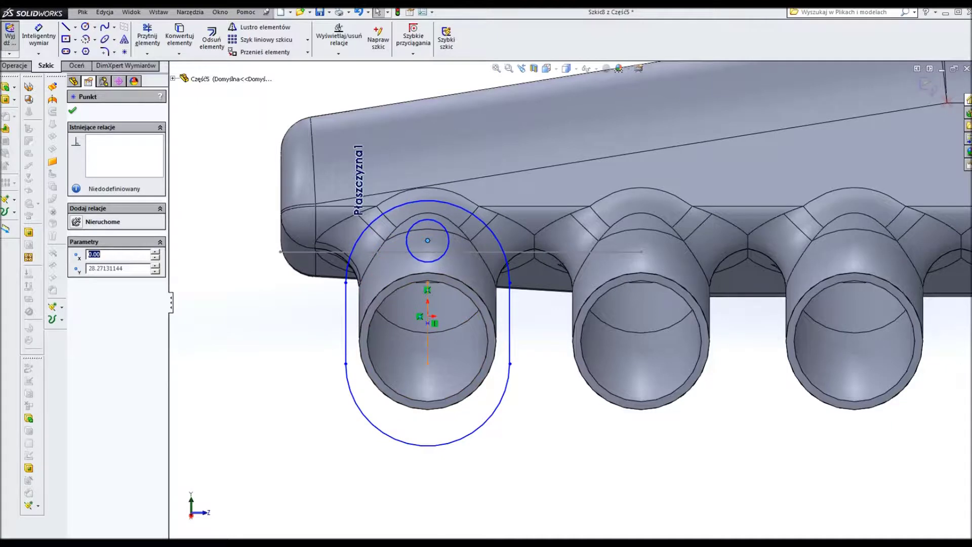
left_click_drag(427, 363, 446, 404)
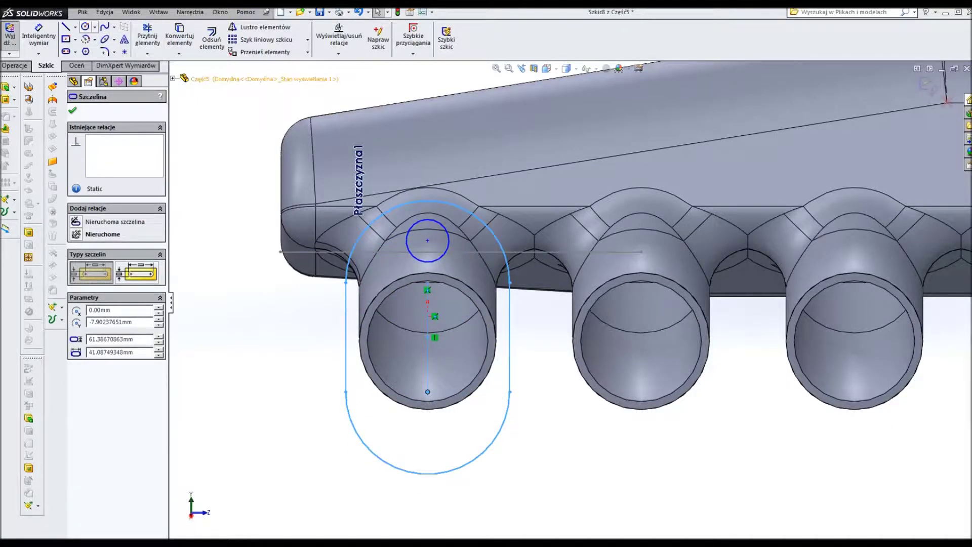
- Add a circle at the slot's bottom end and set both circle radii to 4.2
left_click(85, 26)
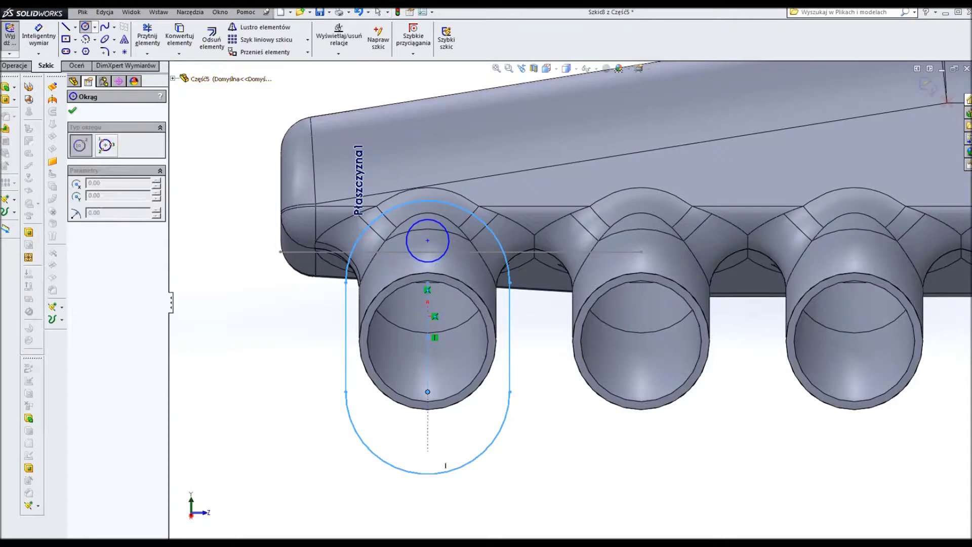
left_click(428, 436)
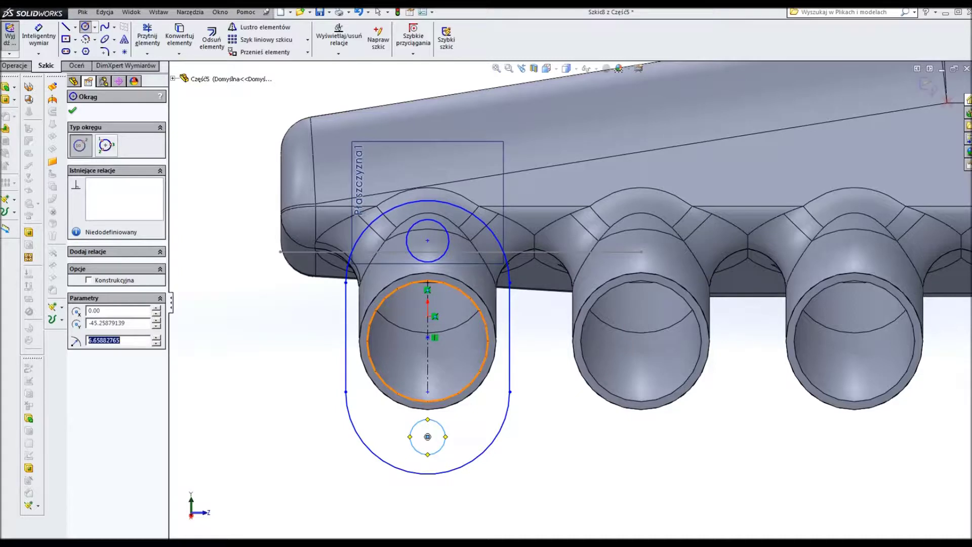
type("4.2")
key("Return")
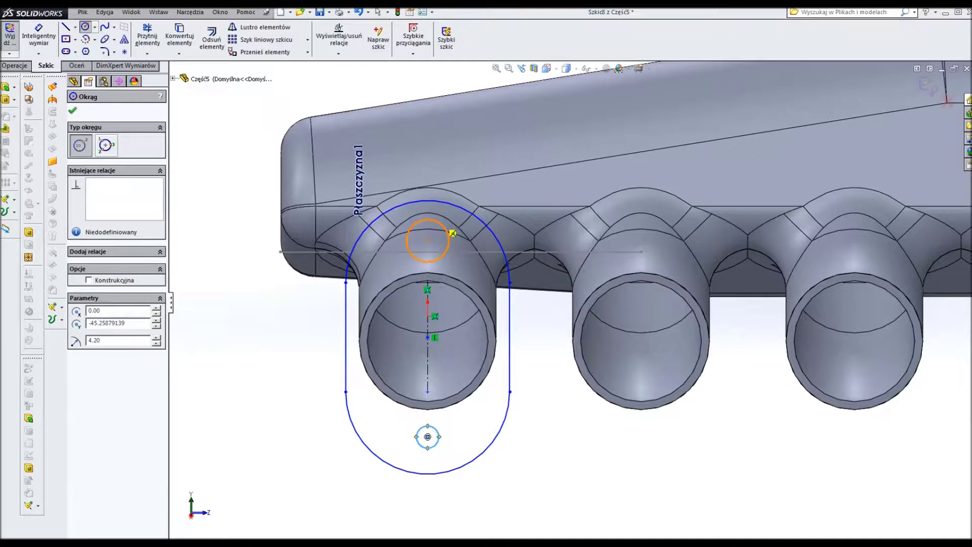
key("Escape")
key("Escape")
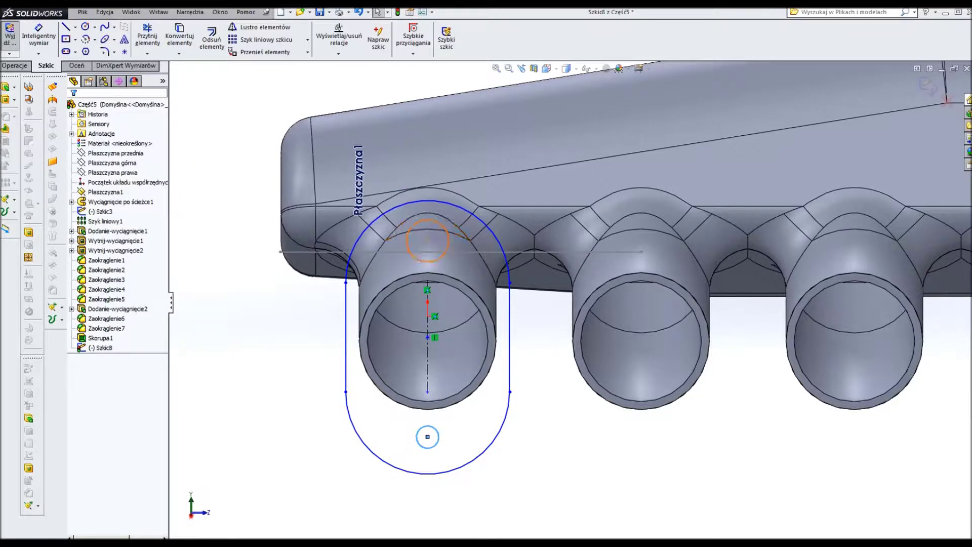
left_click(427, 218)
type("4.20")
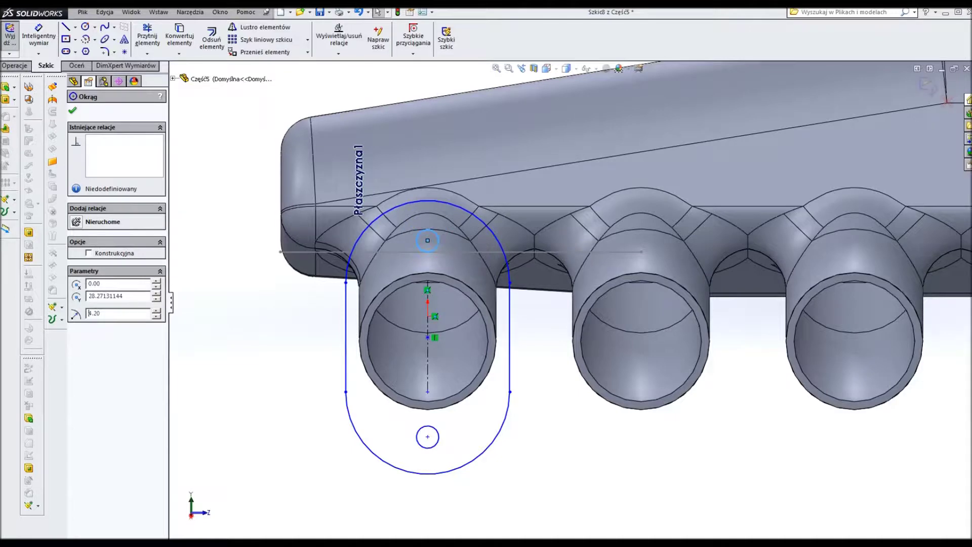
key("Escape")
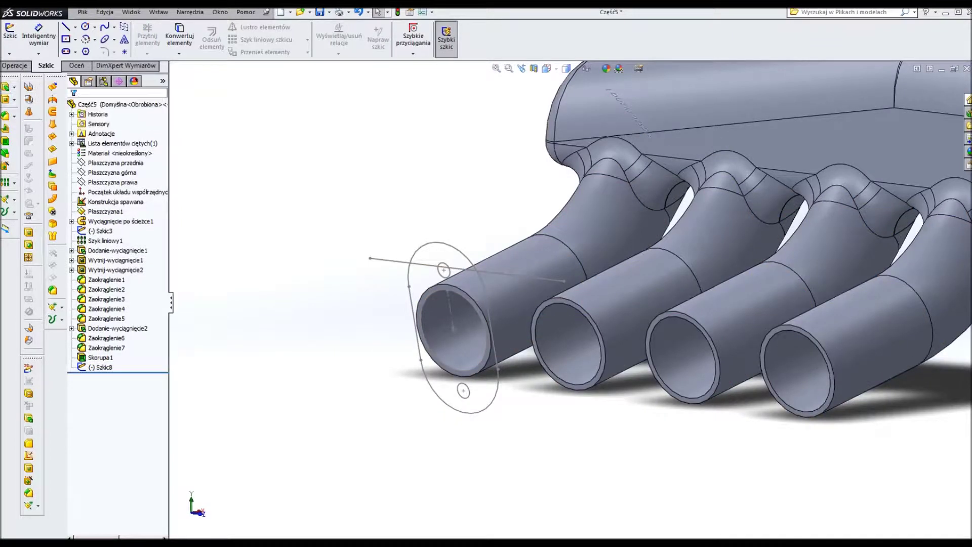
- Extrude the slot sketch into a 10 mm flange, selecting the inner circle and both bolt-hole regions
left_click(6, 87)
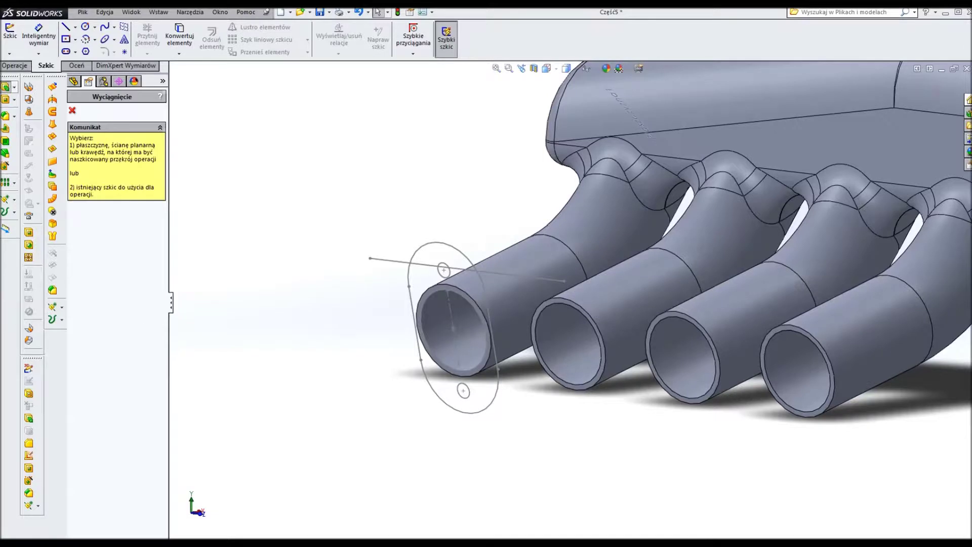
key("Escape")
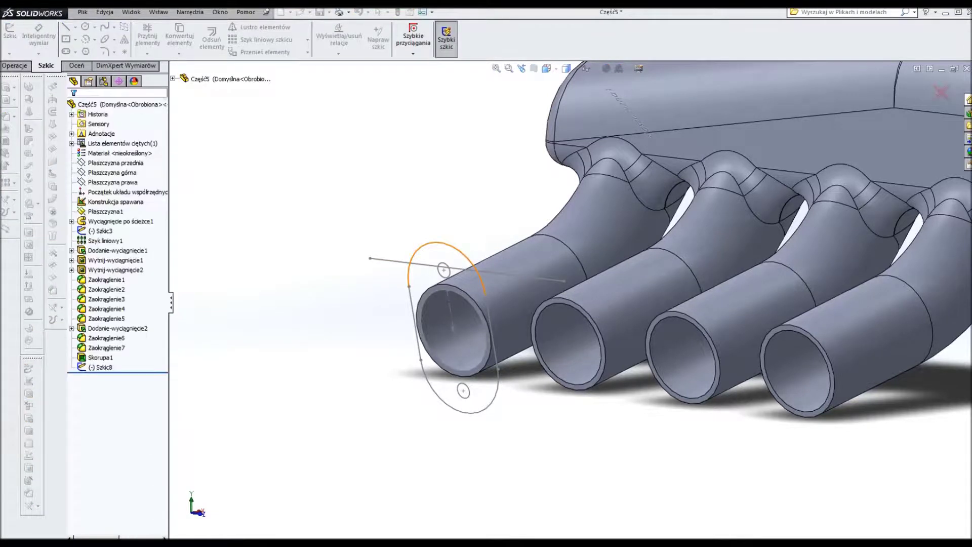
left_click(455, 251)
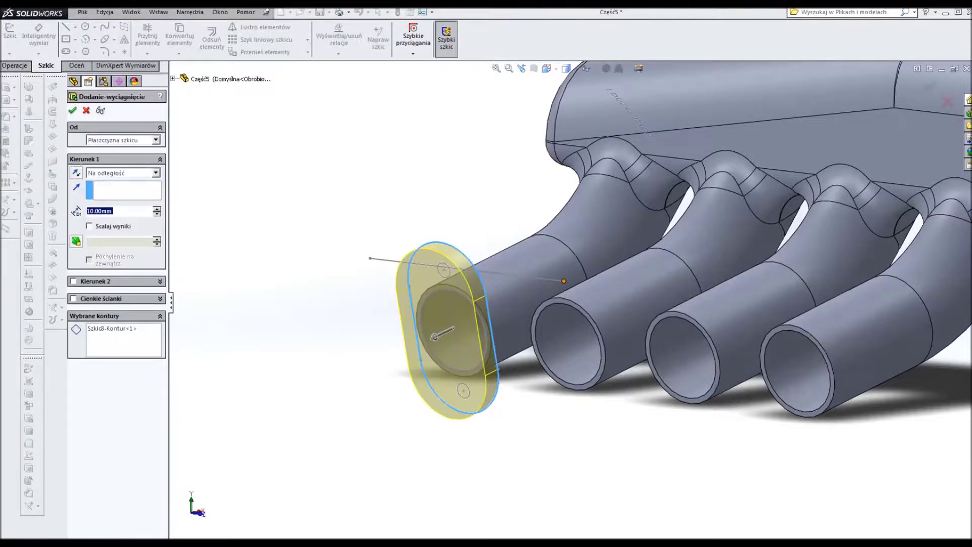
scroll(410, 283, "down", 4)
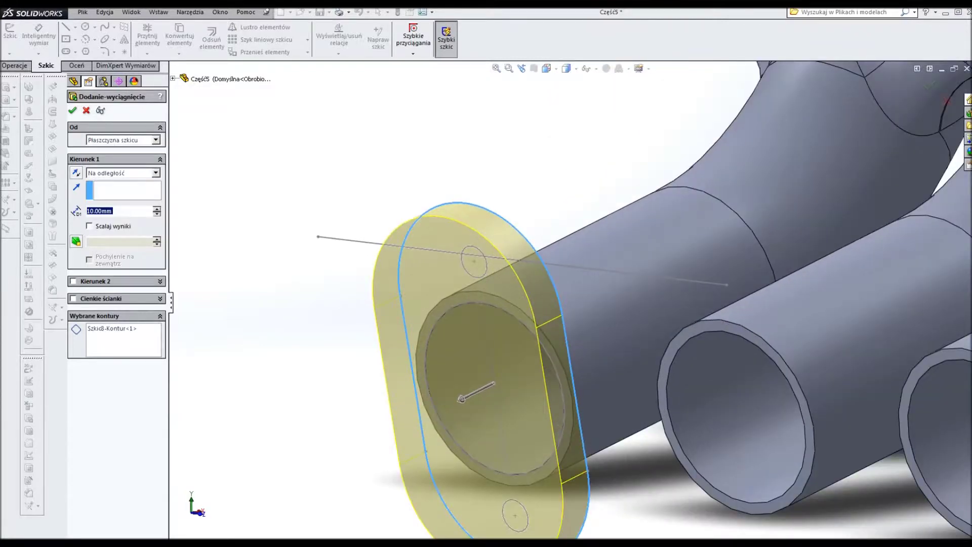
left_click(123, 340)
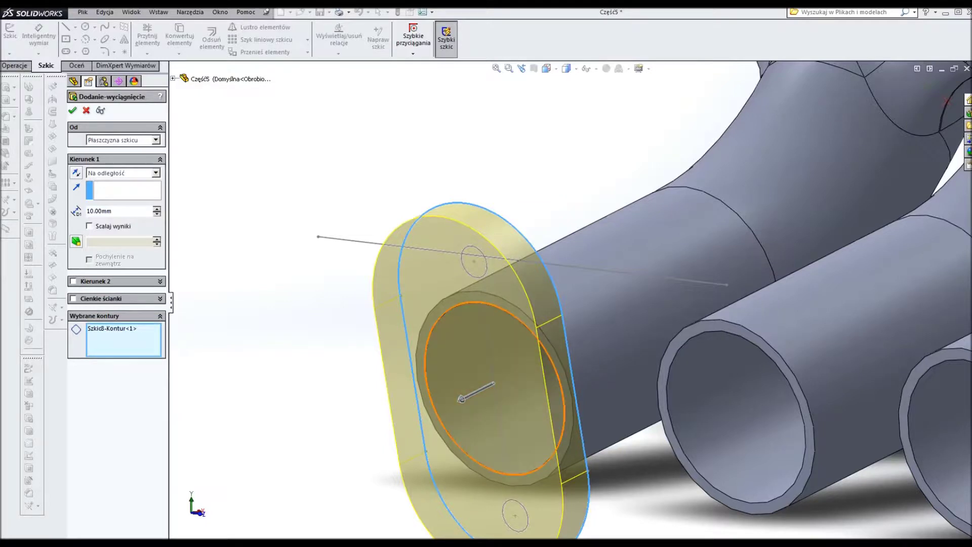
left_click(481, 375)
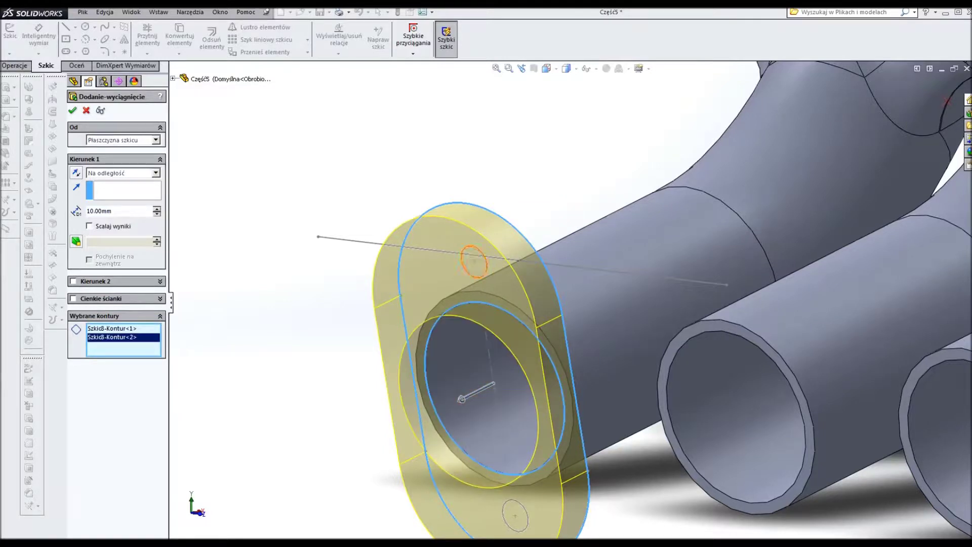
left_click(474, 262)
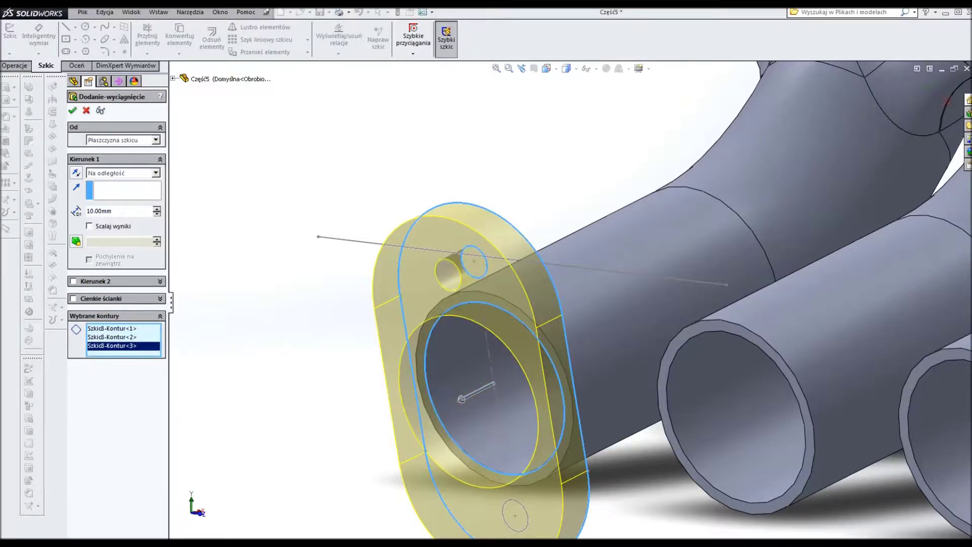
left_click(515, 515)
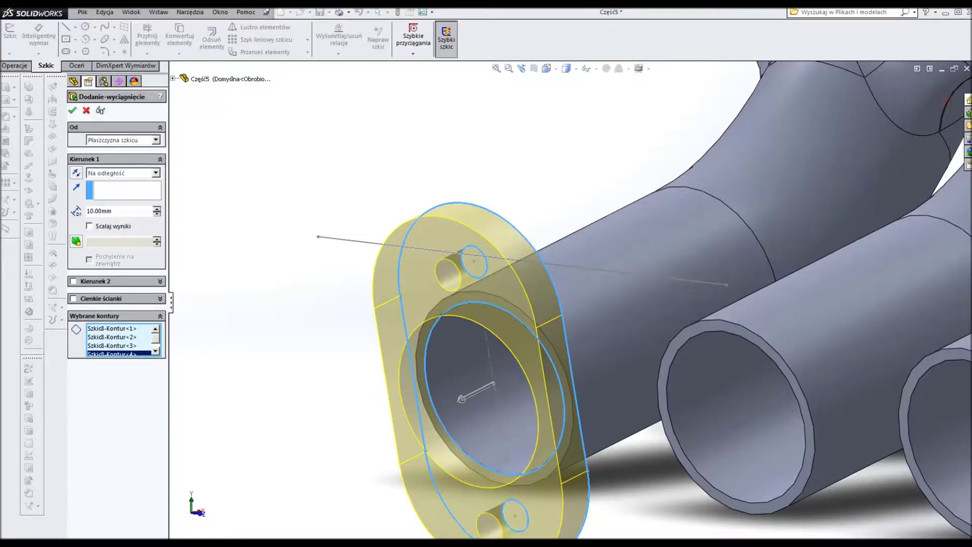
key("Return")
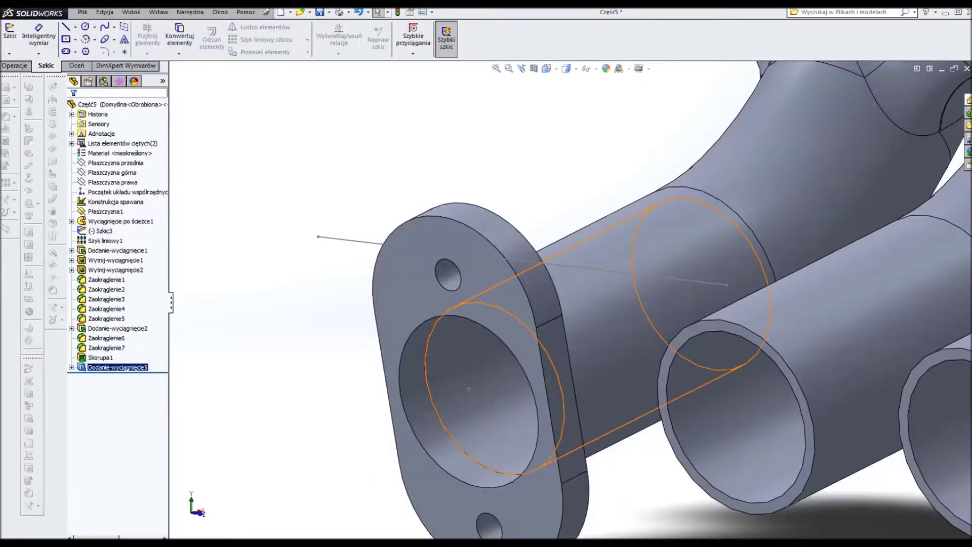
- Orbit the manifold to inspect the new flange on the first runner
scroll(572, 298, "up", 3)
scroll(572, 299, "down", 2)
scroll(572, 299, "down", 2)
middle_click_drag(628, 304, 612, 283)
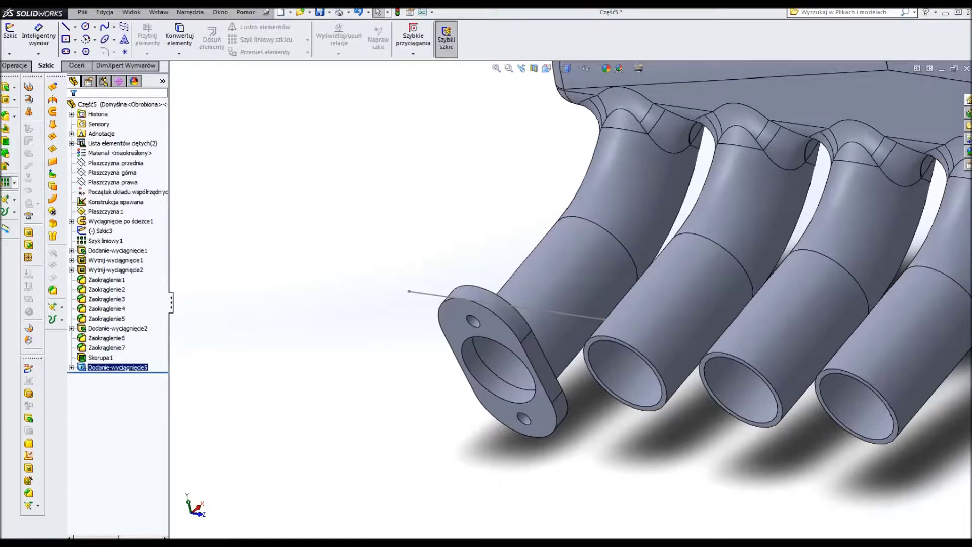
left_click(6, 182)
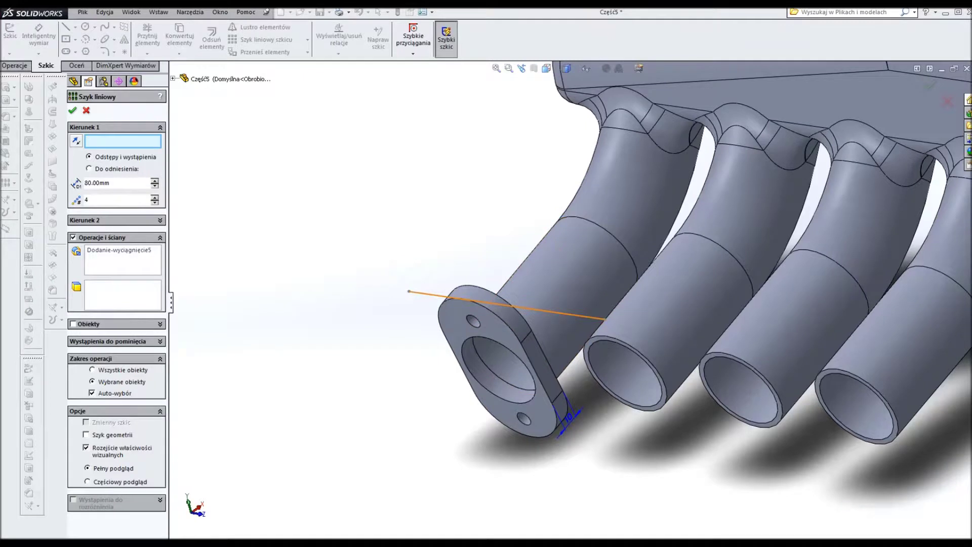
- Linear-pattern the flange body along the guide line, 80 mm apart, 4 instances, reversed direction
left_click(506, 305)
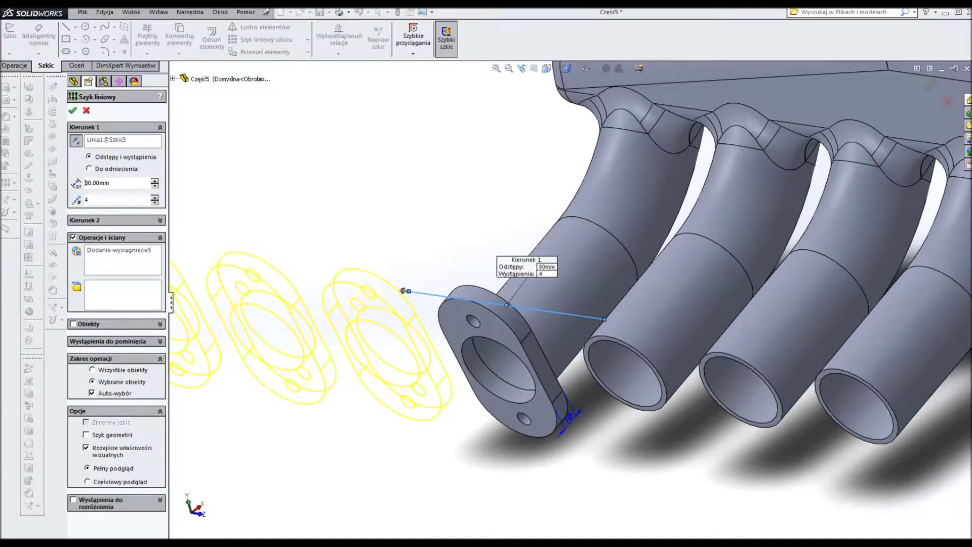
right_click(104, 255)
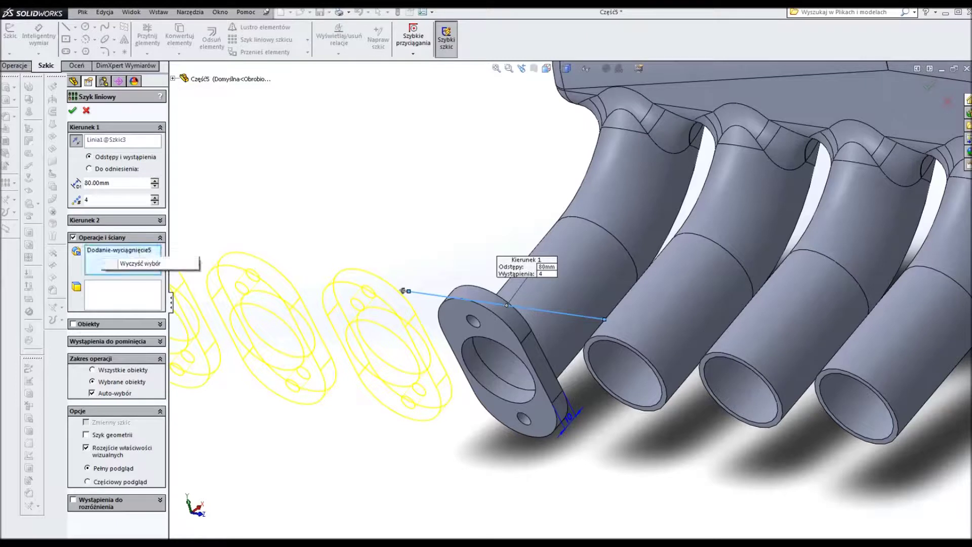
left_click(152, 263)
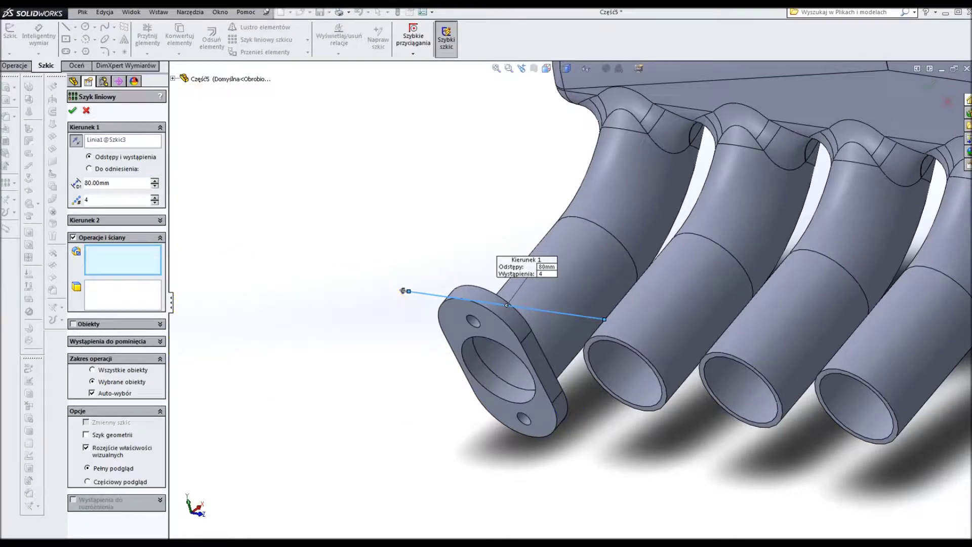
left_click(73, 323)
left_click(521, 410)
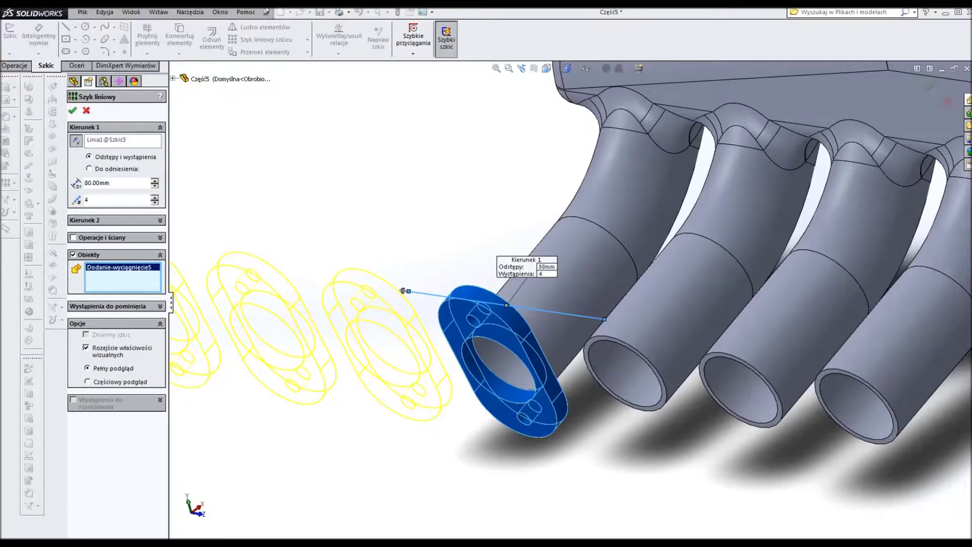
left_click(403, 291)
middle_click_drag(408, 290, 657, 303)
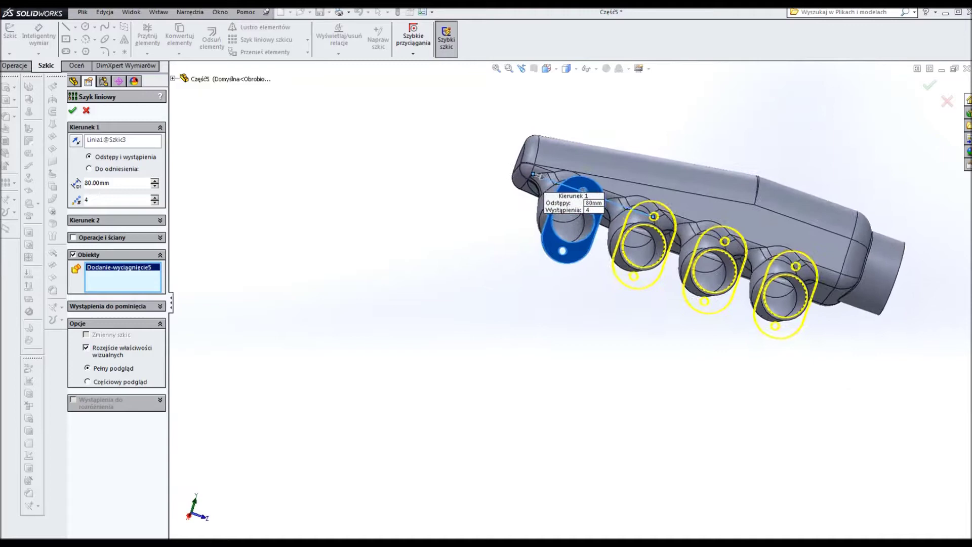
middle_click_drag(658, 304, 790, 311)
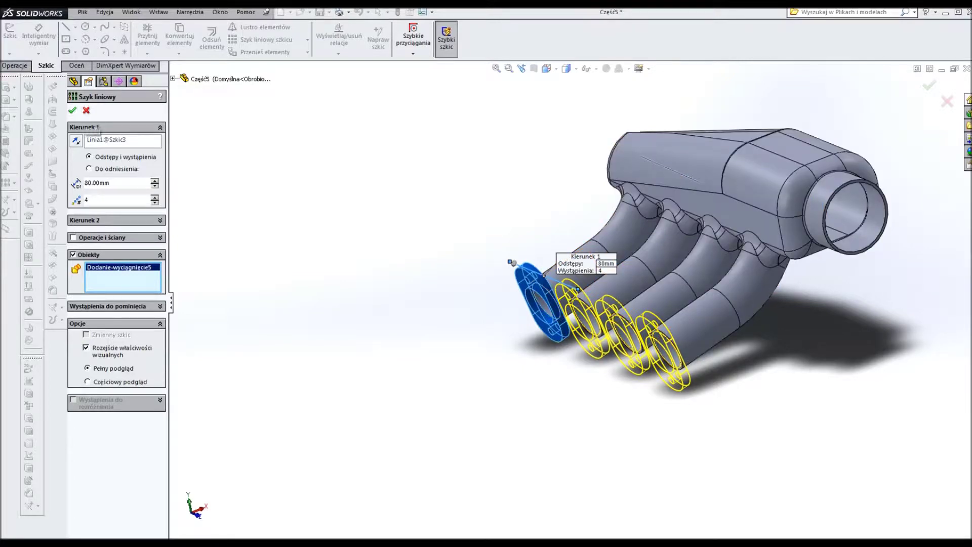
key("Return")
- View the four patterned flanges from the side
mouse_move(658, 253)
middle_mouse_down()
mouse_move(608, 253)
mouse_move(632, 227)
mouse_move(607, 212)
mouse_move(658, 278)
middle_mouse_up()
scroll(633, 203, "down", 3)
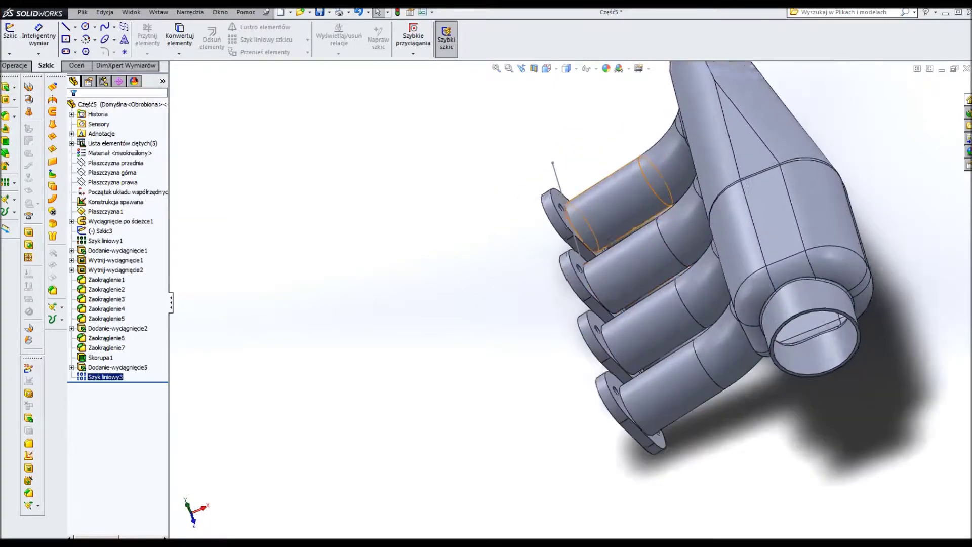
scroll(632, 202, "down", 3)
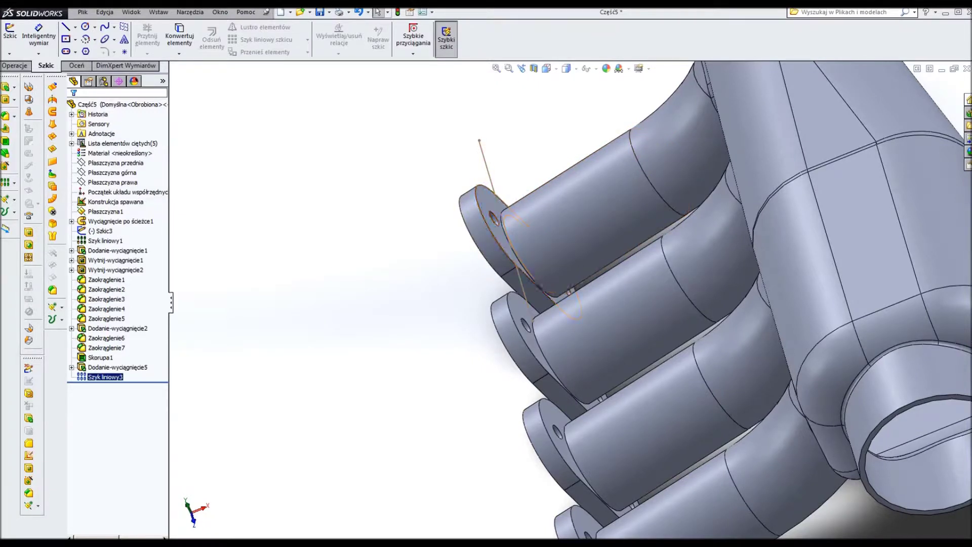
left_click(190, 11)
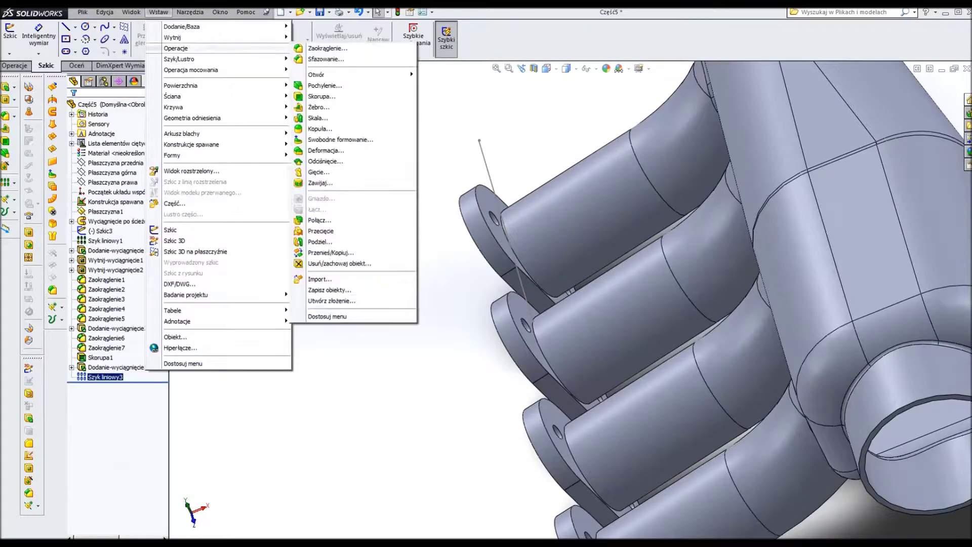
- Combine with Add the shelled body and all four flange bodies into one Połącz1 body
left_click(319, 220)
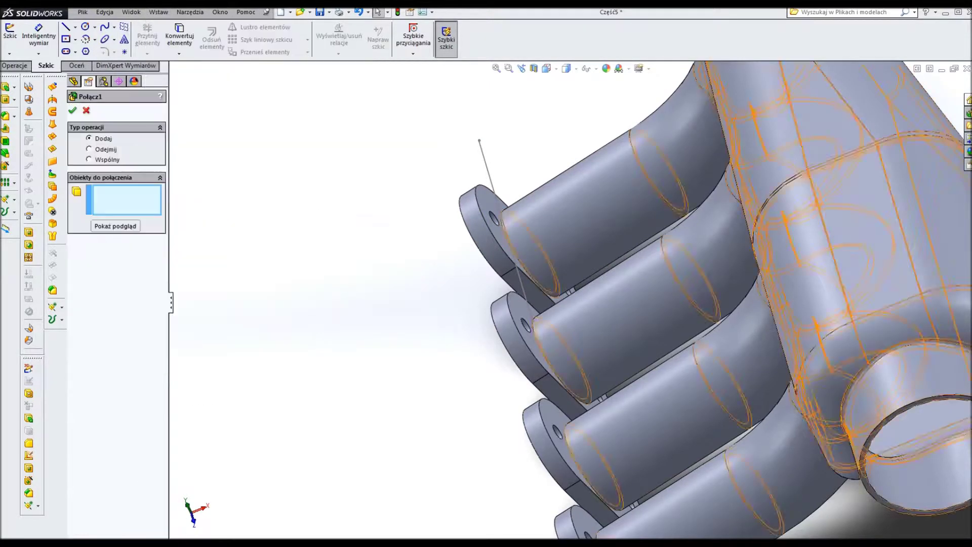
left_click(582, 228)
left_click(481, 207)
left_click(525, 324)
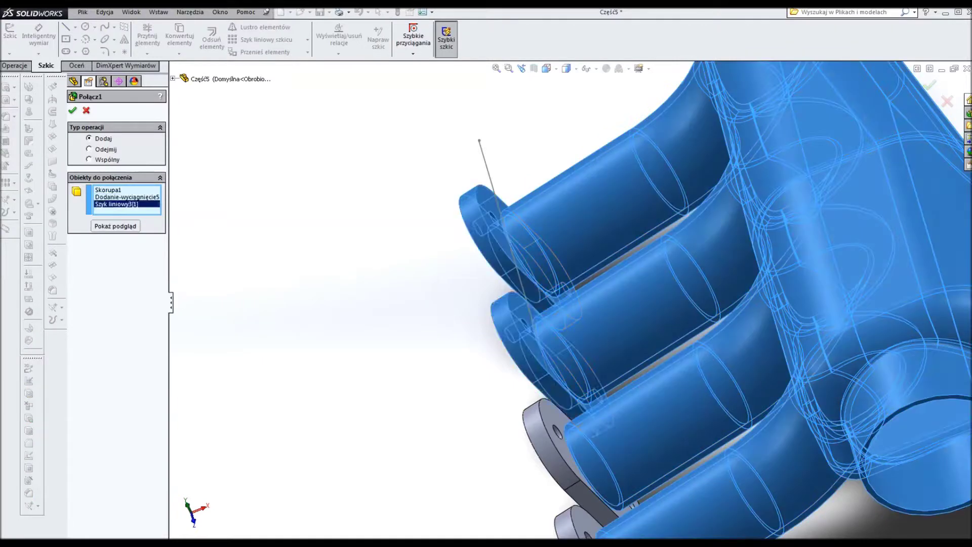
left_click(556, 431)
left_click(577, 521)
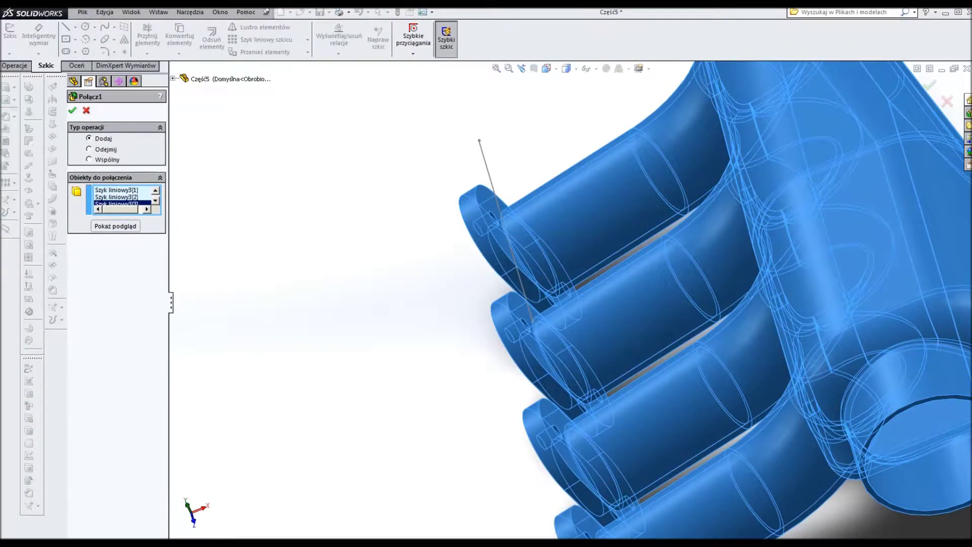
key("Return")
scroll(638, 299, "up", 3)
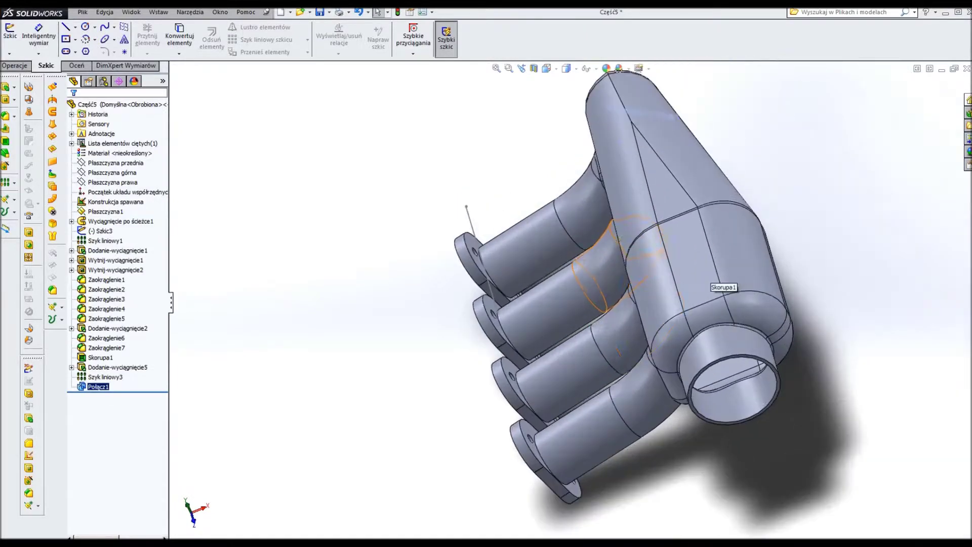
middle_click_drag(632, 298, 683, 283)
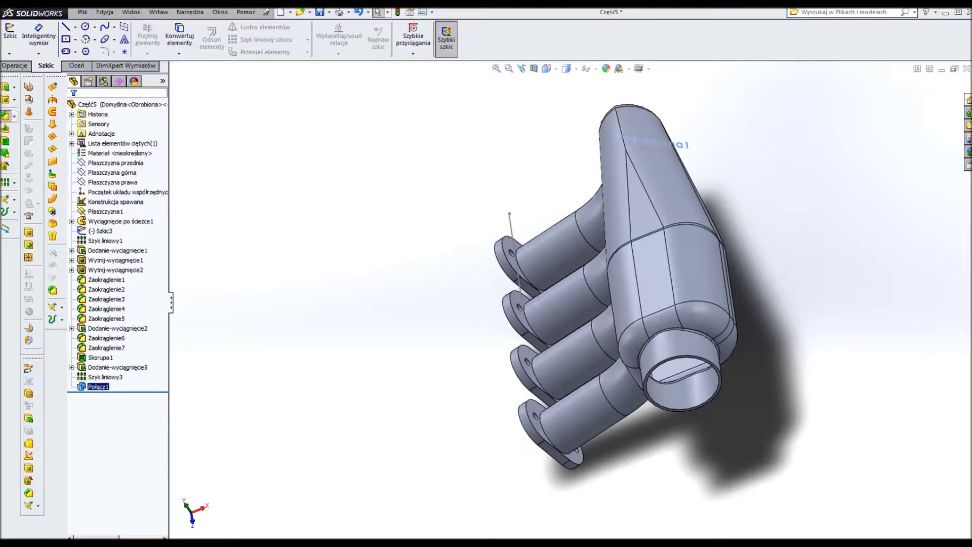
- Start a fillet on the top flange-to-pipe edge, changing the radius from 20 to 5 mm
scroll(532, 286, "down", 5)
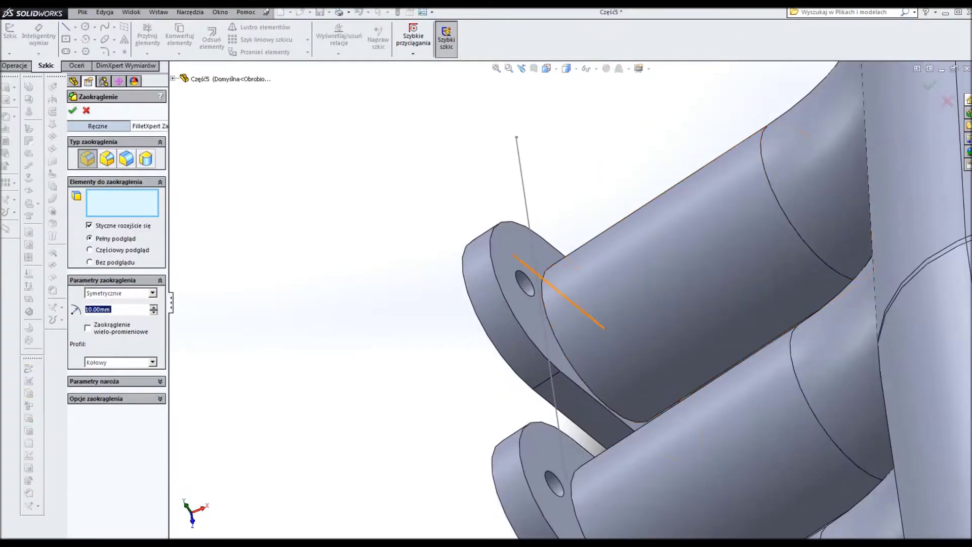
left_click(543, 273)
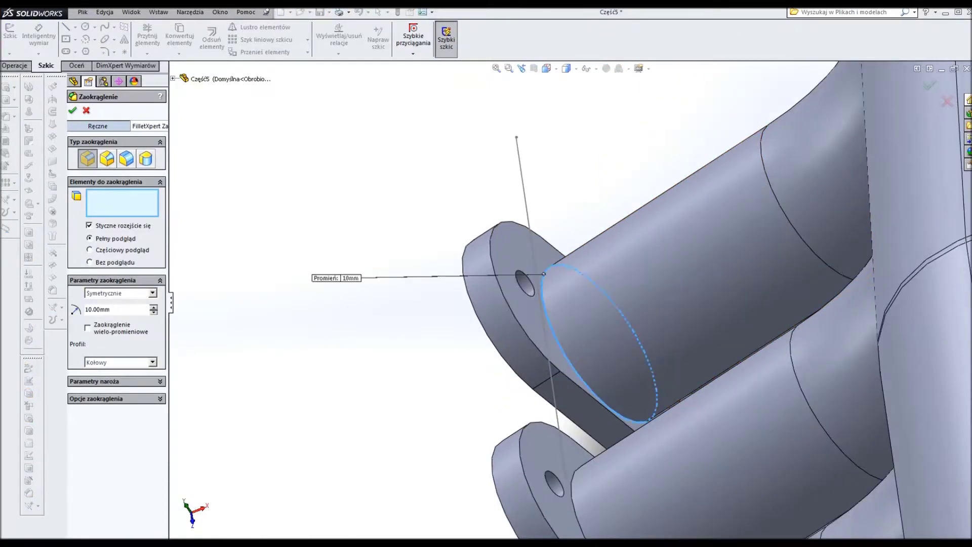
type("20")
key("Return")
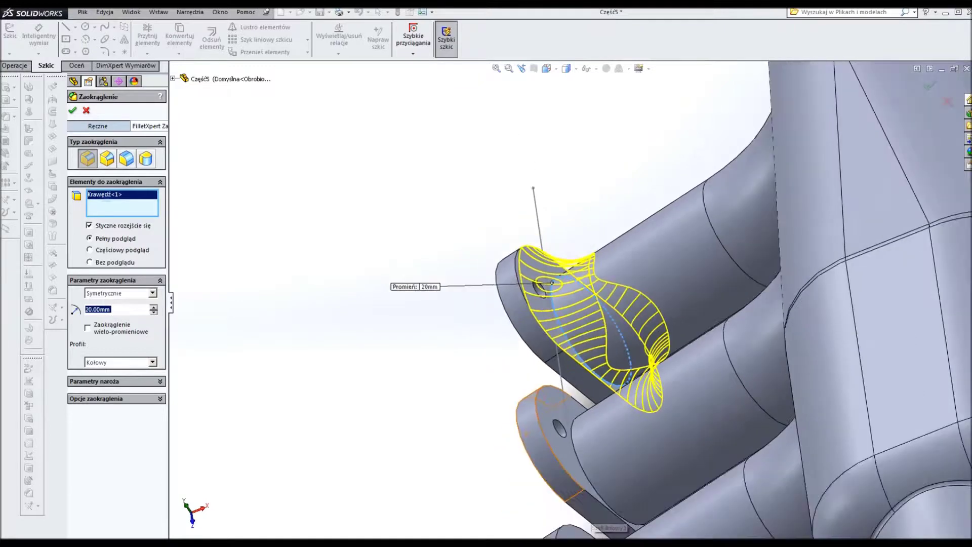
middle_click_drag(575, 493, 561, 364, "ctrl")
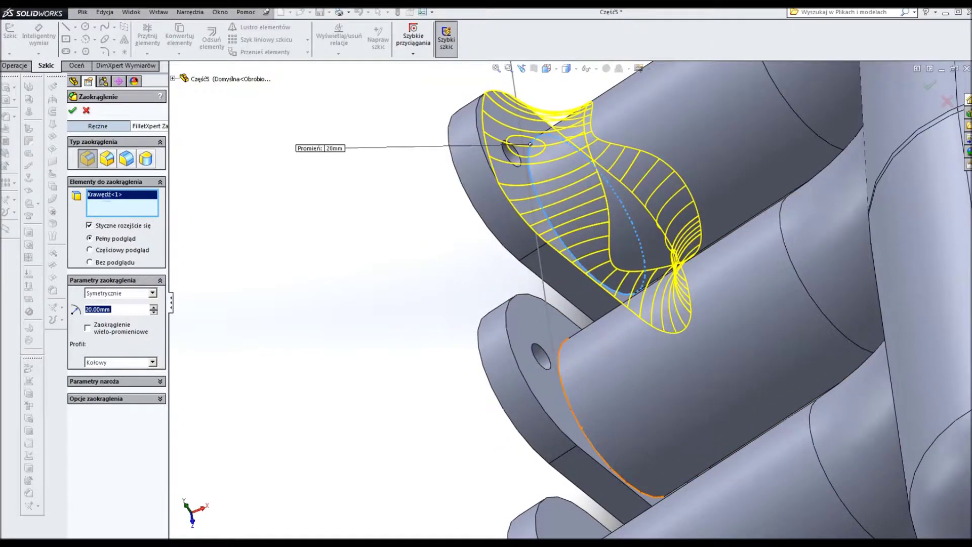
type("5")
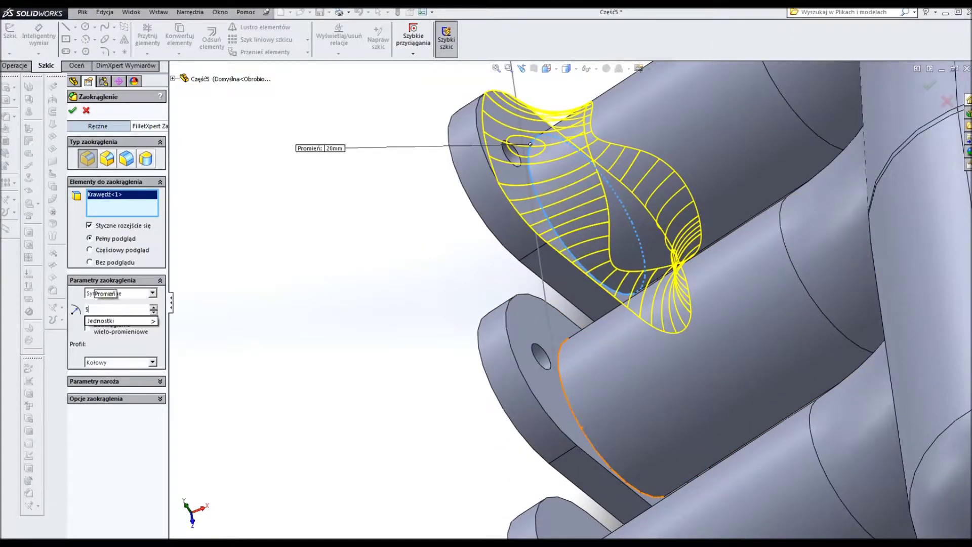
key("Return")
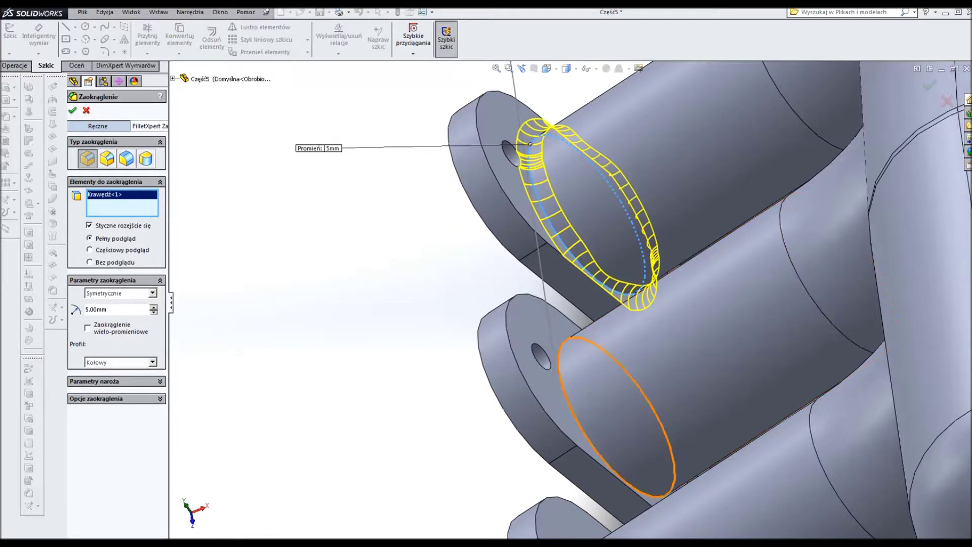
- Add the other three flange-to-pipe edges and apply the 5 mm fillet
left_click(556, 377)
middle_click_drag(557, 377, 522, 212, "ctrl")
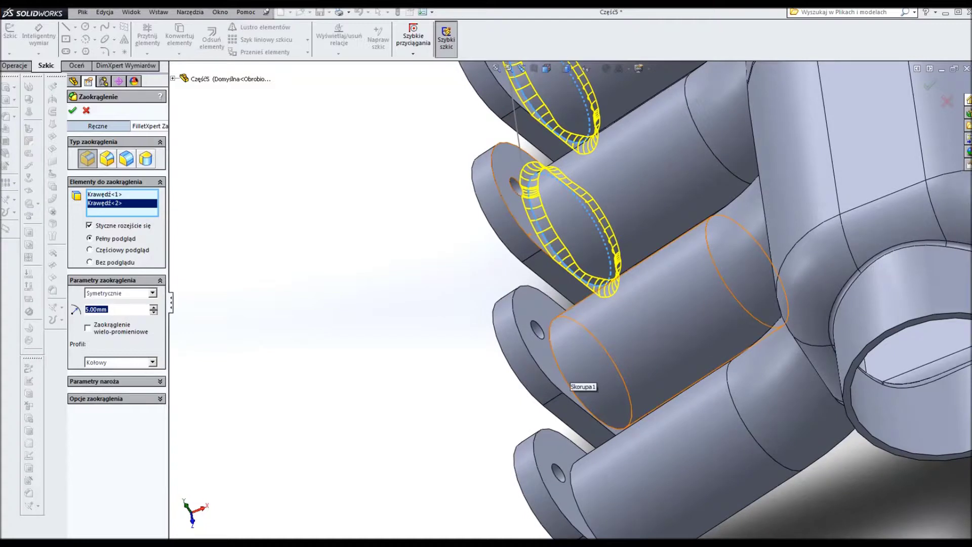
left_click(562, 372)
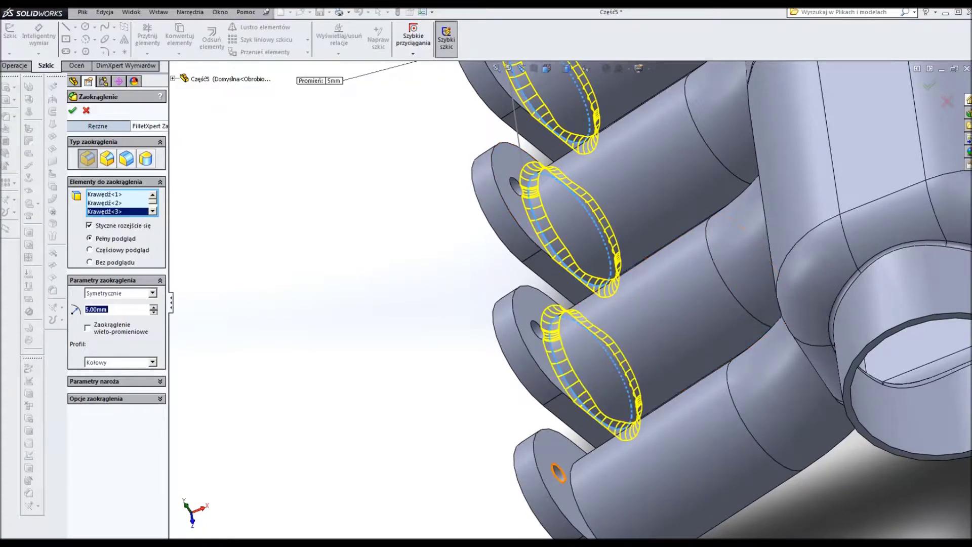
left_click(571, 468)
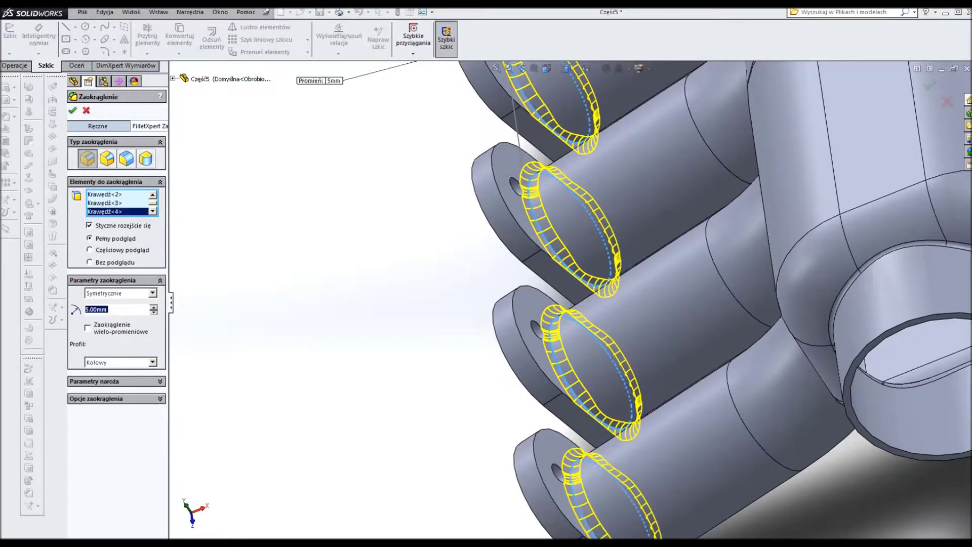
left_click(73, 110)
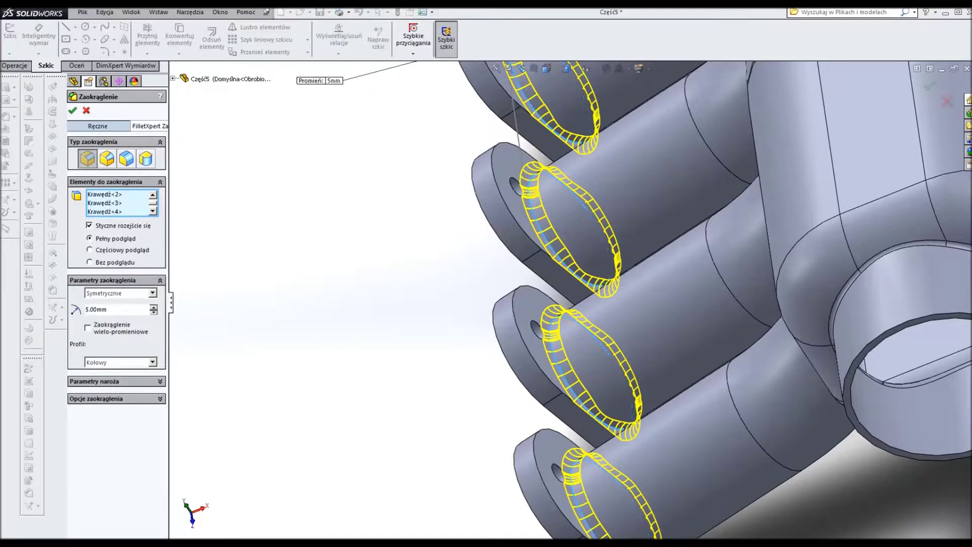
key("f")
middle_click_drag(637, 175, 640, 208)
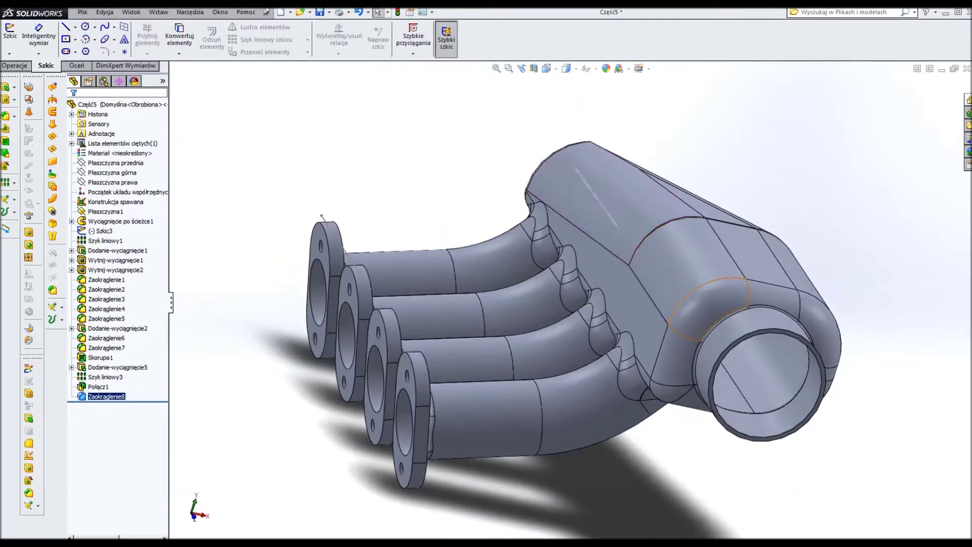
- View the inlet ring face Normal To and start a new sketch on it
scroll(640, 208, "up", 2)
scroll(640, 208, "up", 1)
scroll(640, 208, "up", 1)
mouse_move(639, 208)
middle_mouse_down()
mouse_move(597, 222)
mouse_move(658, 304)
middle_mouse_up()
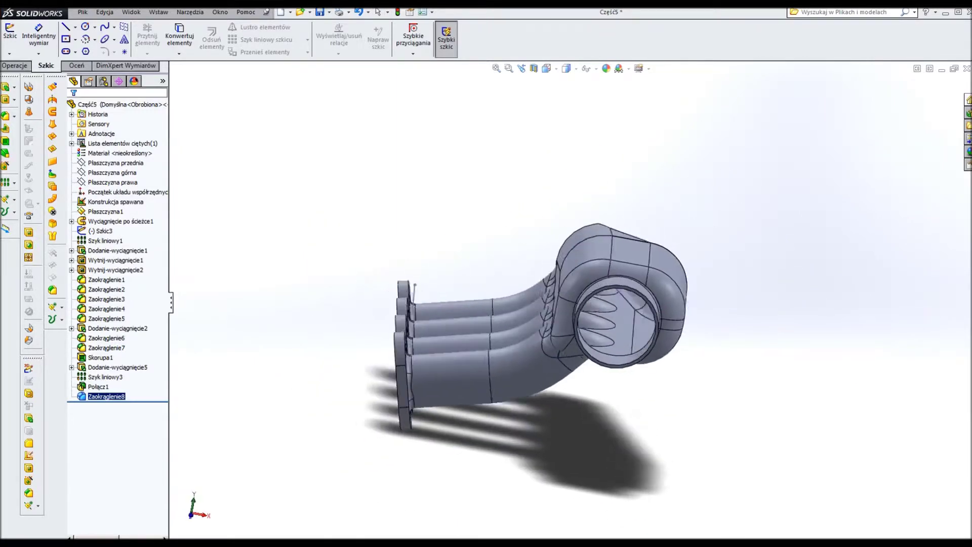
scroll(658, 304, "down", 4)
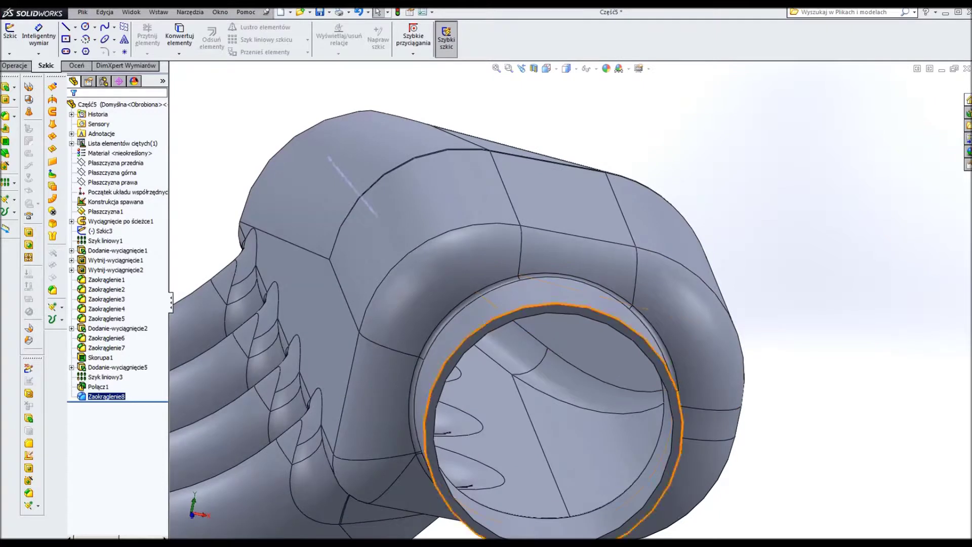
left_click(597, 315)
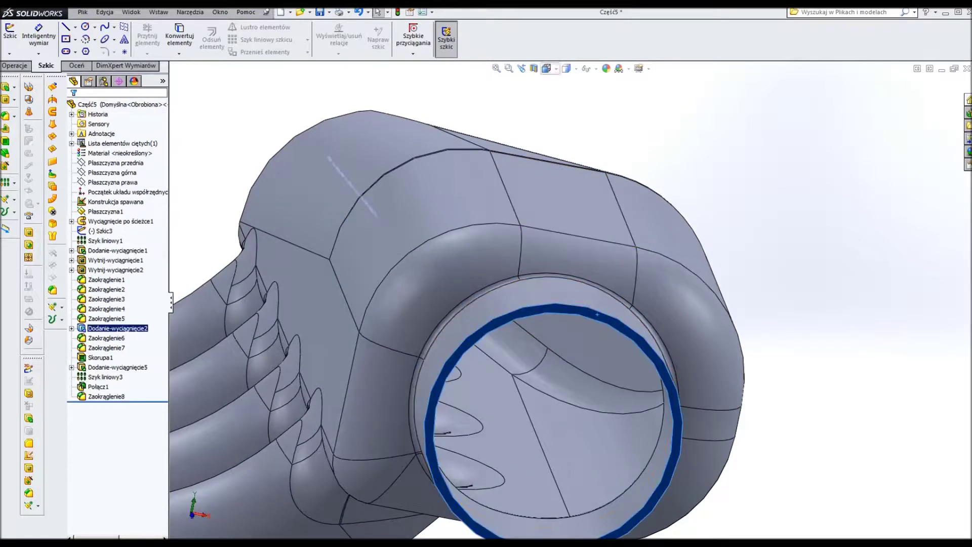
left_click(547, 68)
left_click(601, 122)
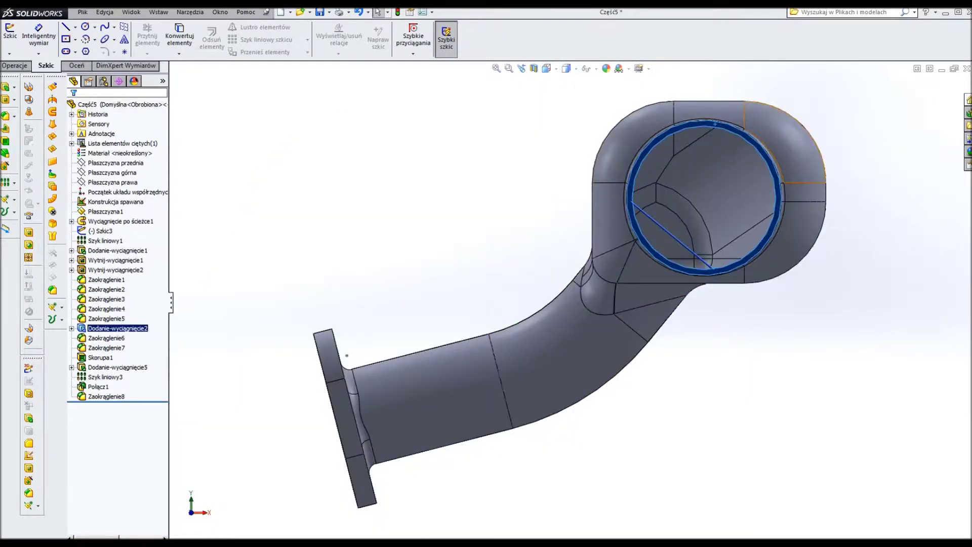
scroll(455, 354, "up", 2)
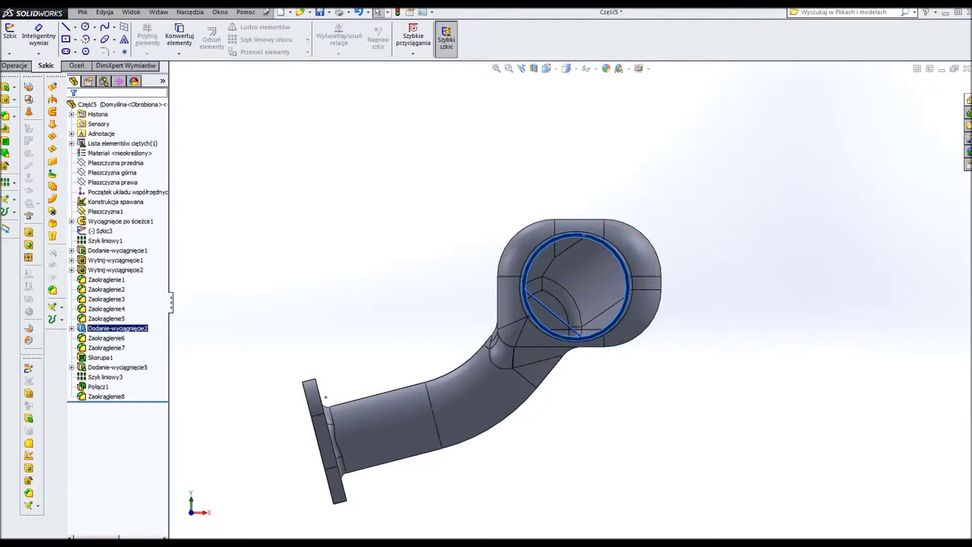
left_click(65, 39)
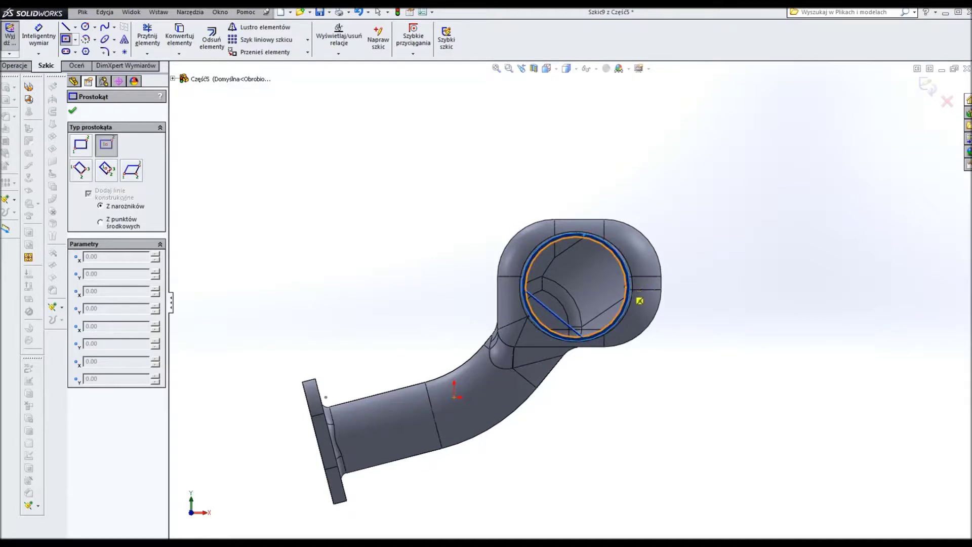
- Draw a centre square around the inlet, a circle matching the opening, and a top-left bolt-hole circle
left_click(576, 286)
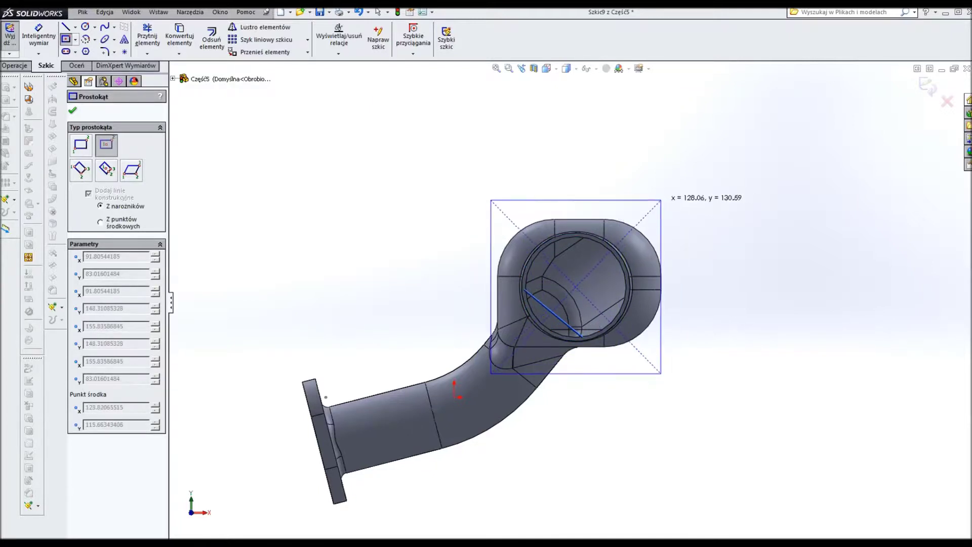
left_click(660, 200)
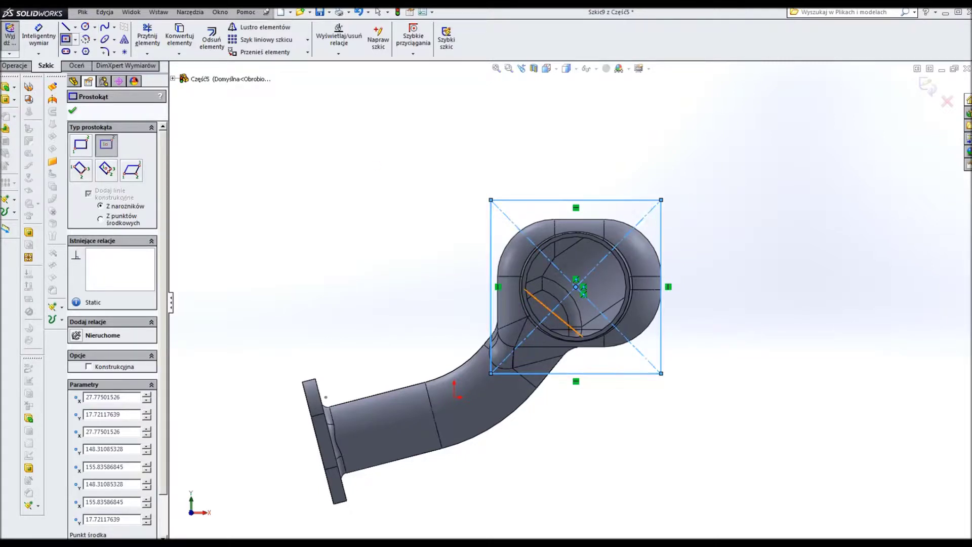
left_click(85, 26)
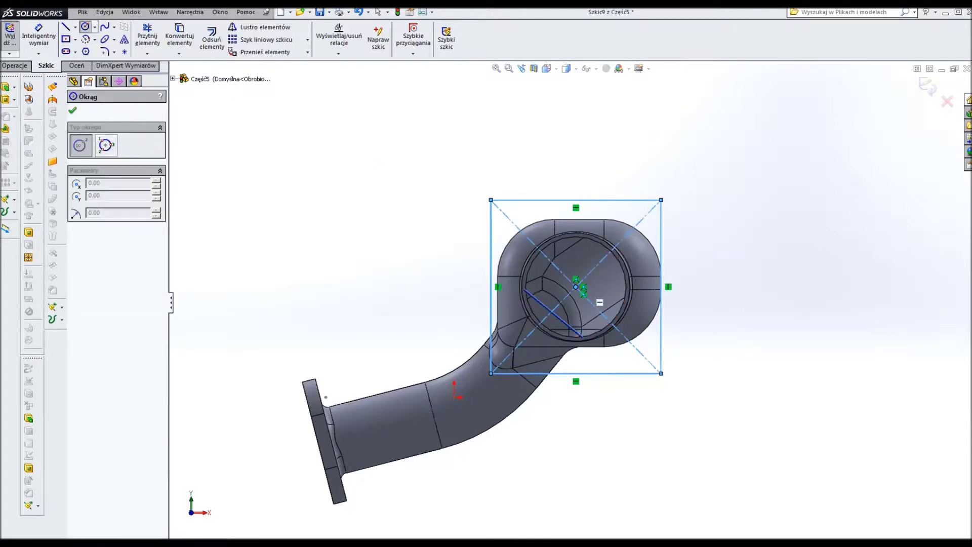
left_click(575, 286)
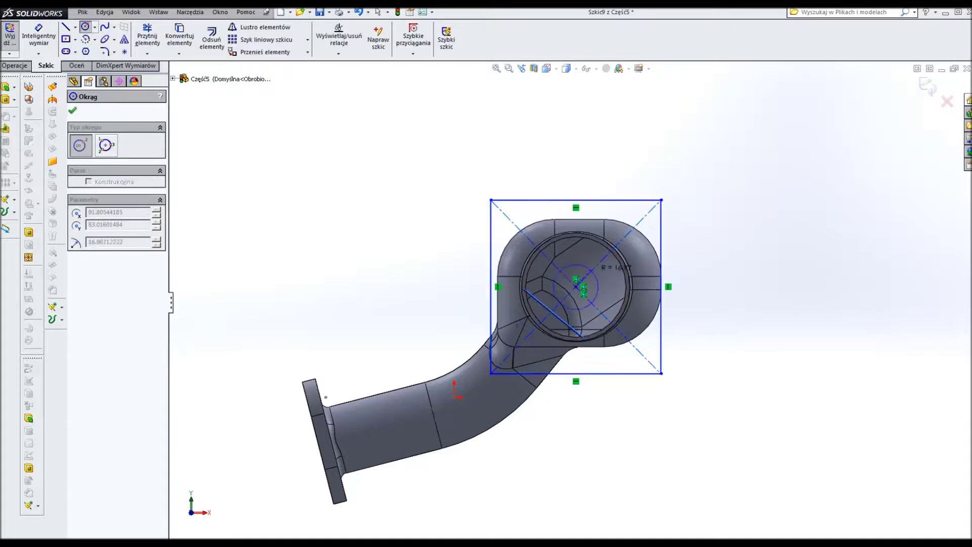
left_click(615, 259)
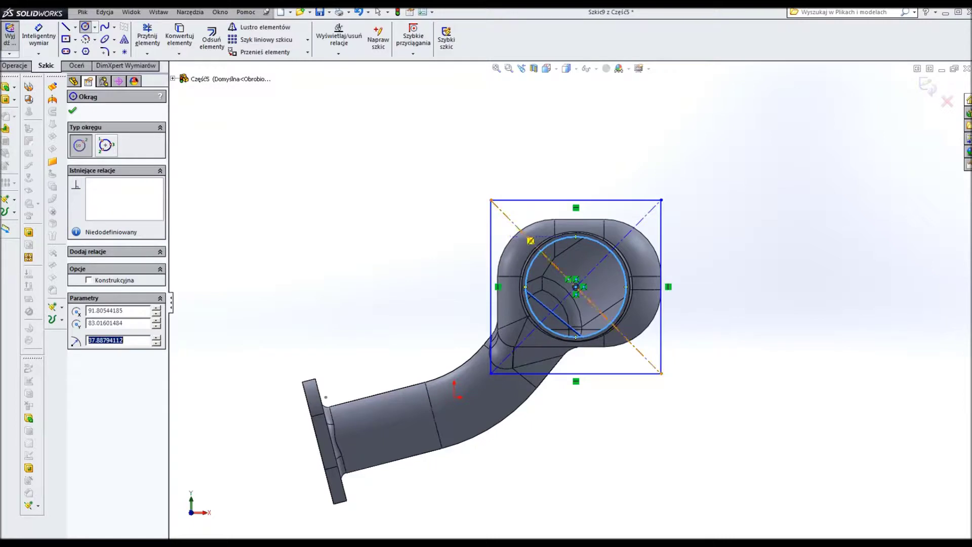
left_click(515, 226)
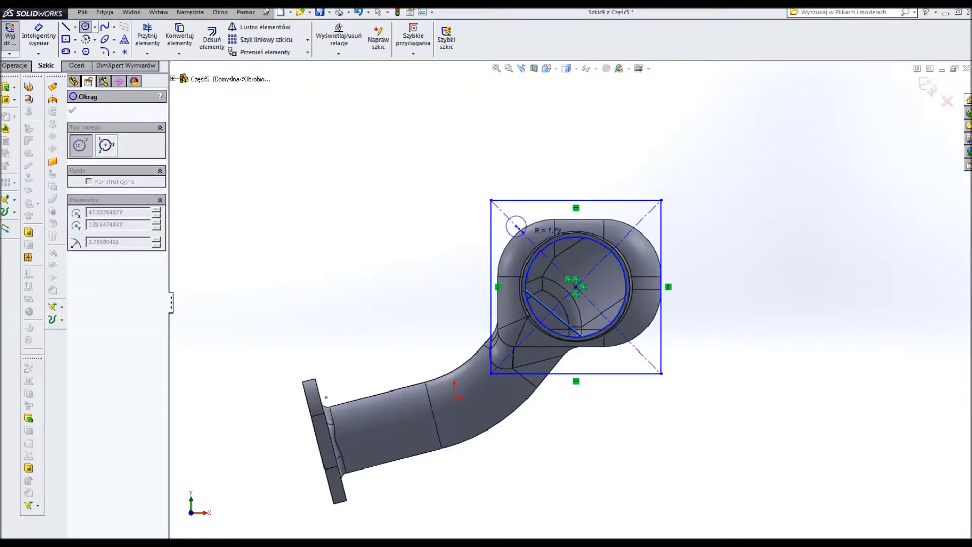
left_click(523, 232)
key("Escape")
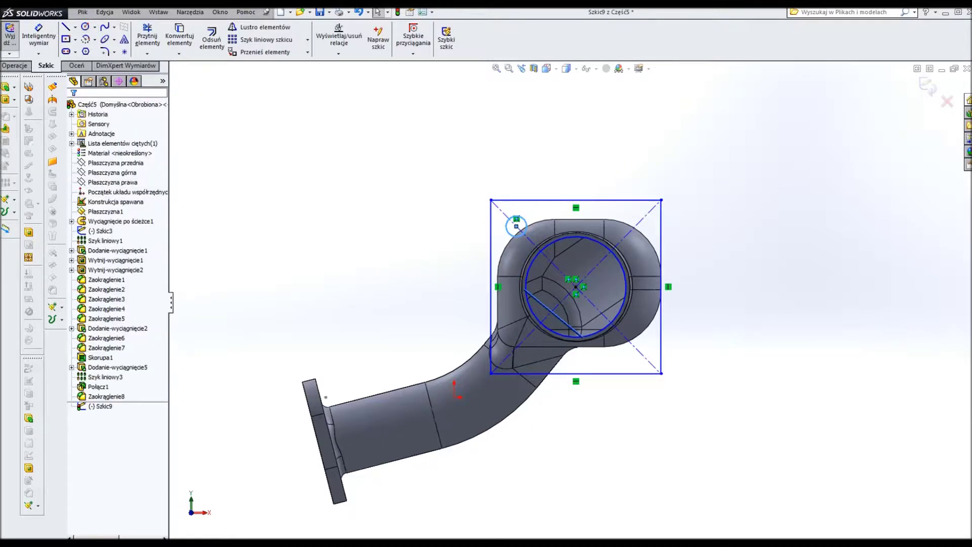
- Add vertical and horizontal centrelines from the square's top and left midpoints to the centre
left_click(75, 27)
left_click(124, 50)
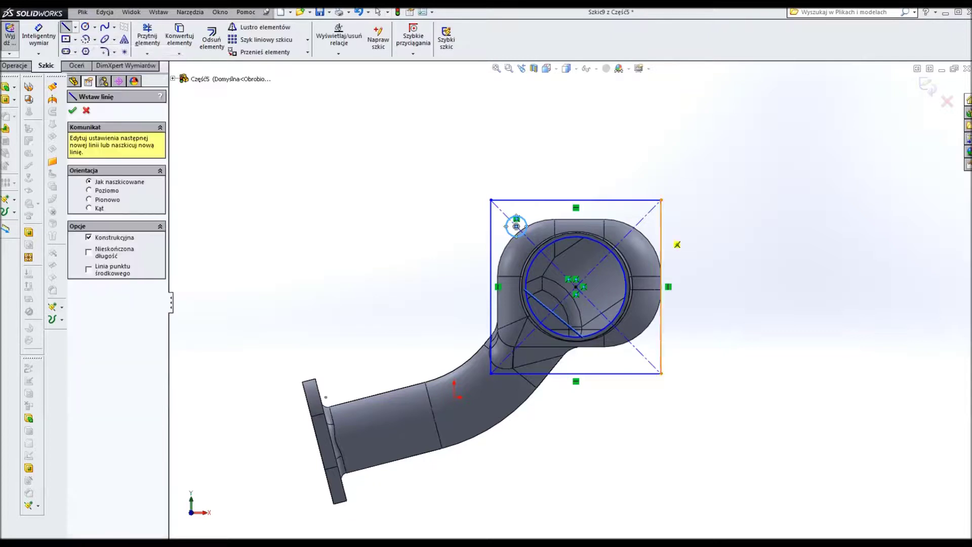
left_click(576, 199)
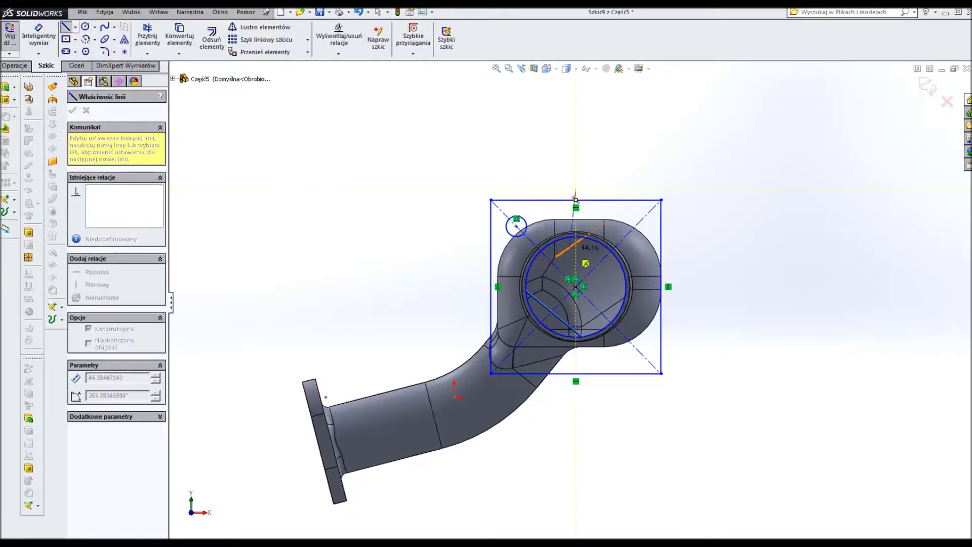
left_click(576, 287)
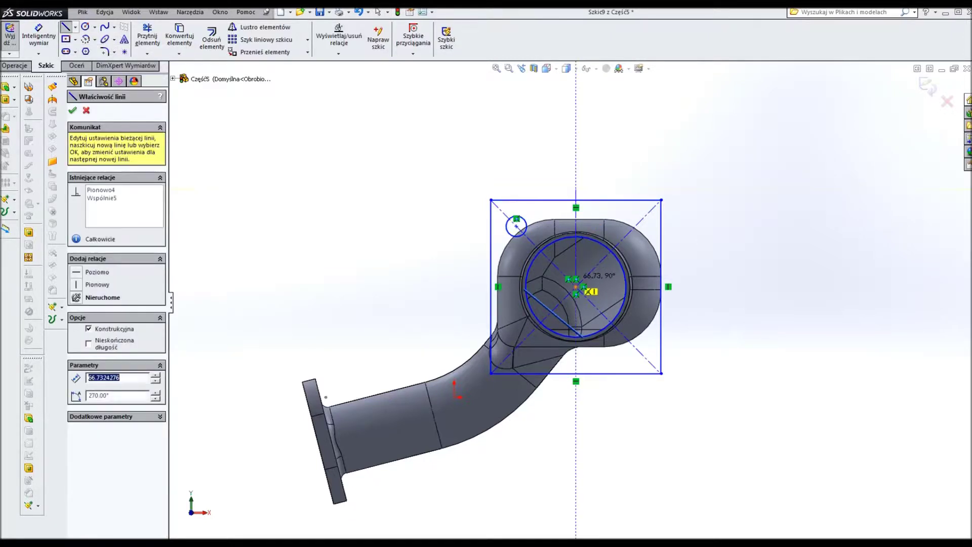
key("Escape")
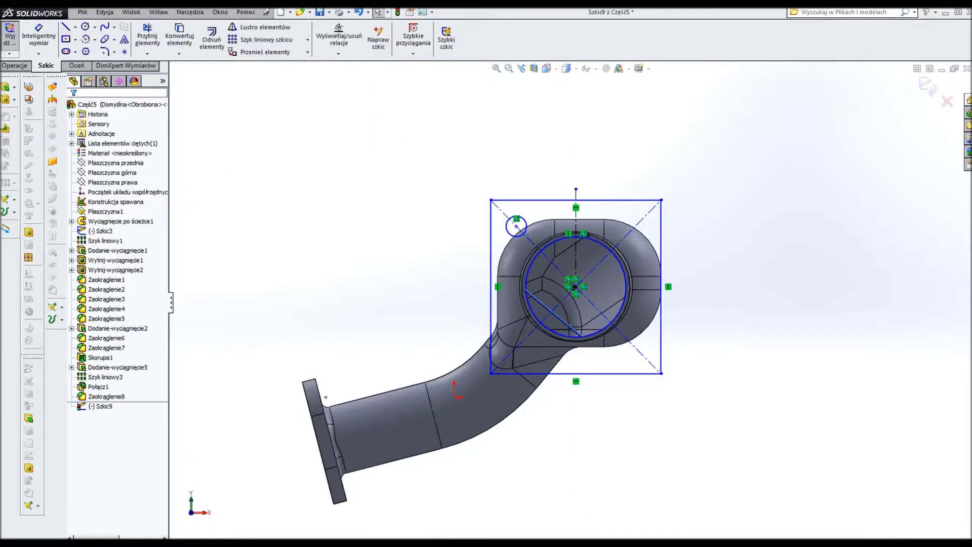
left_click(75, 26)
left_click(91, 51)
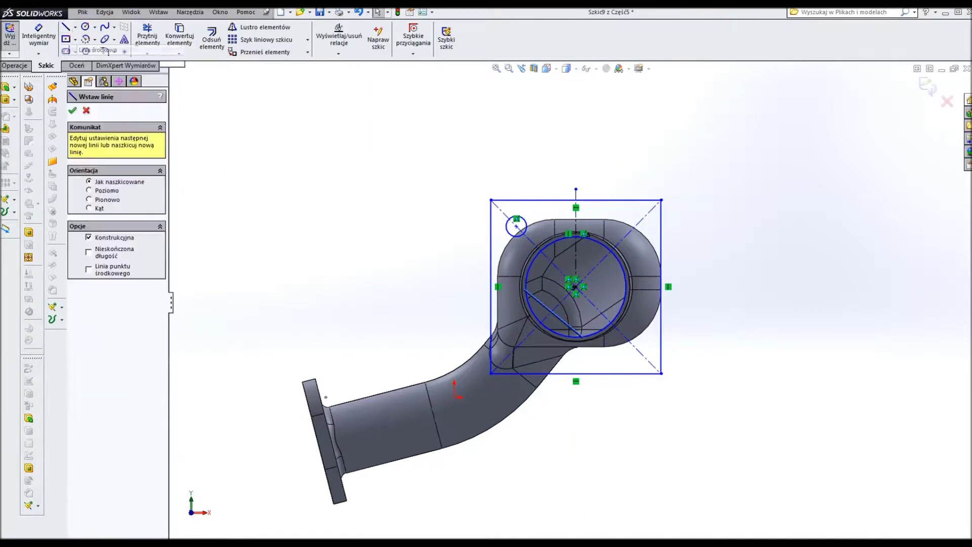
left_click(490, 286)
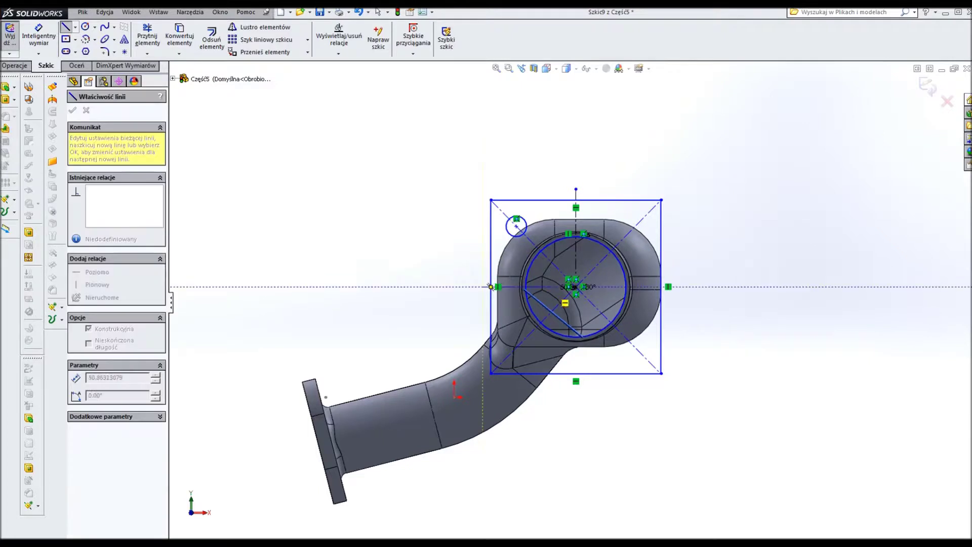
left_click(549, 286)
key("Escape")
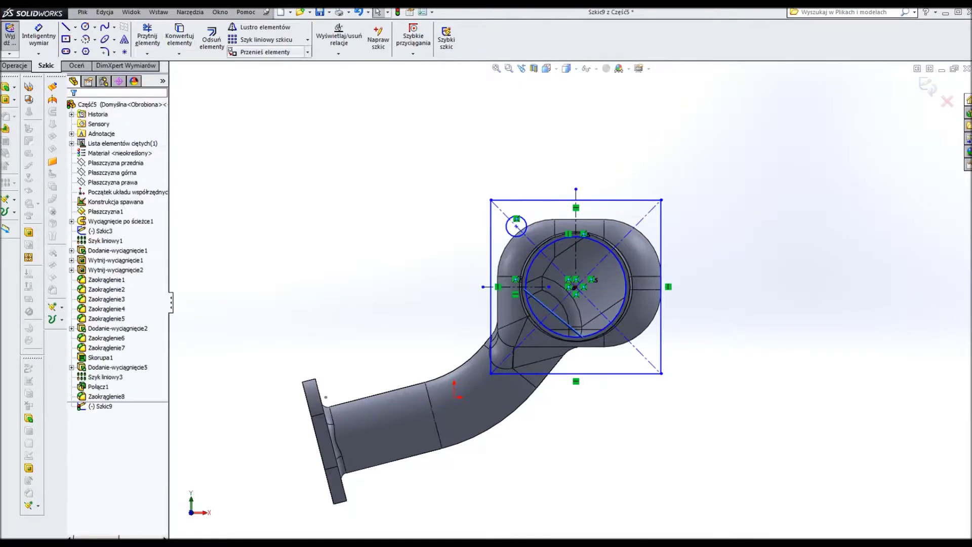
- Mirror the bolt hole across both centrelines to place holes at all four corners
left_click(259, 27)
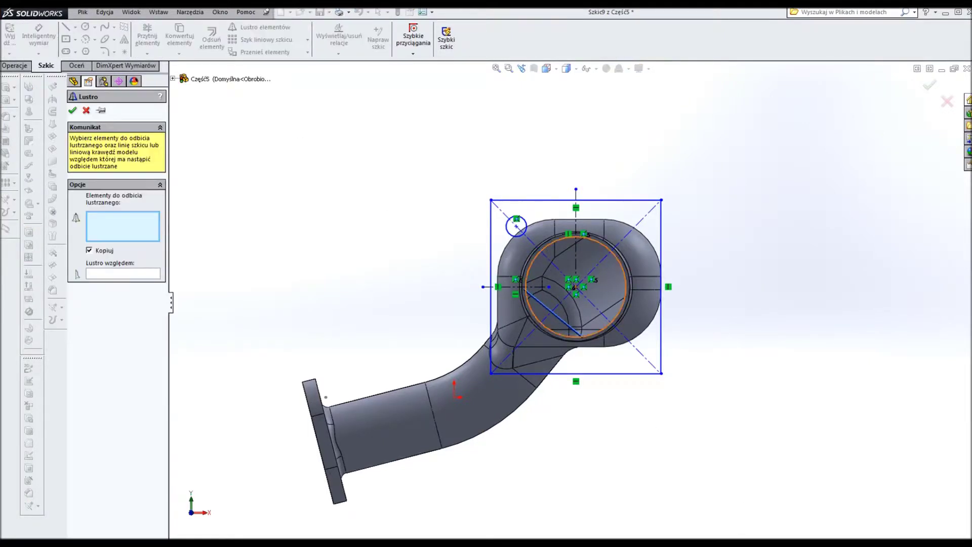
left_click(517, 226)
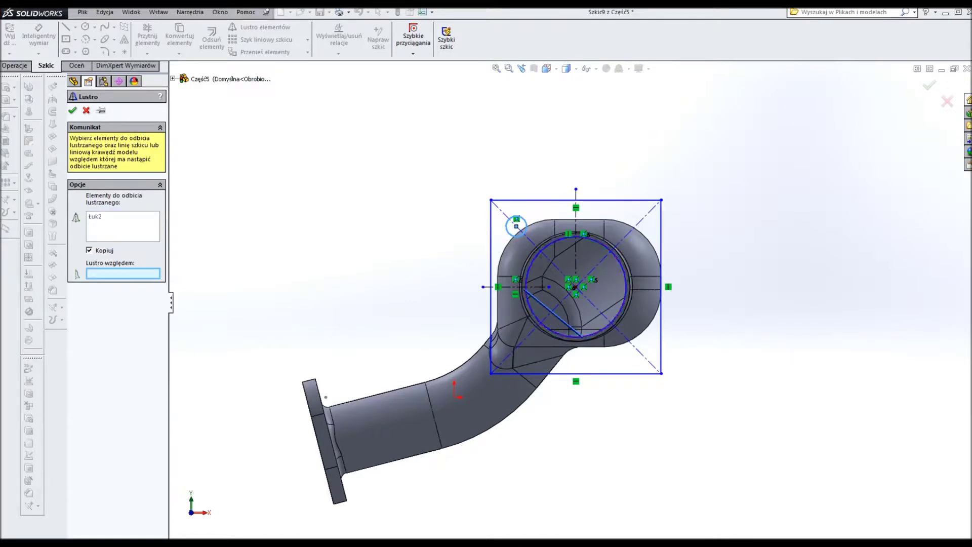
left_click(516, 287)
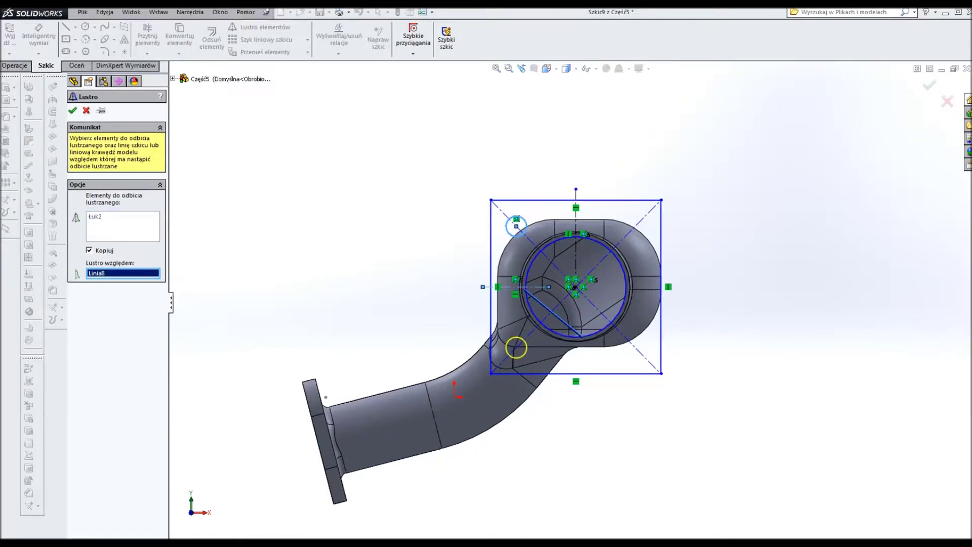
key("Return")
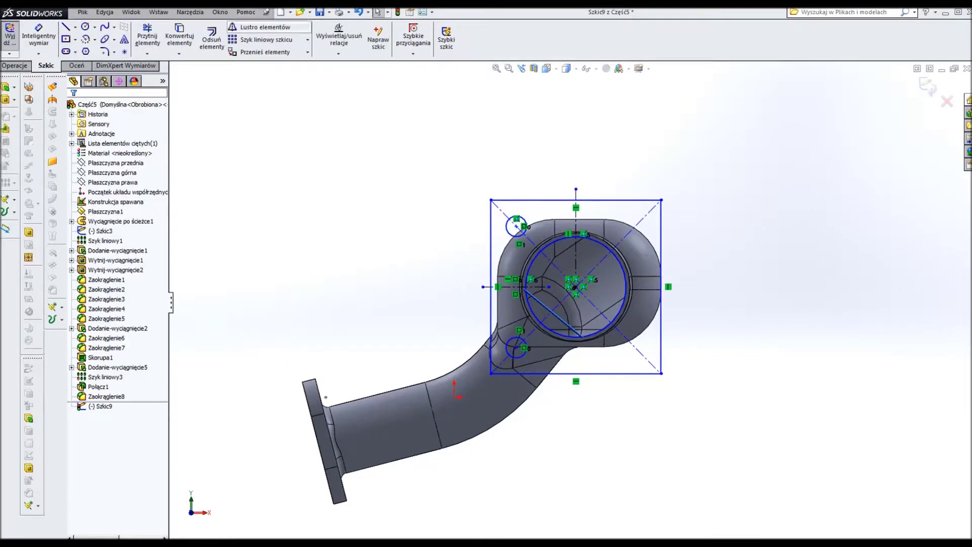
left_click(261, 27)
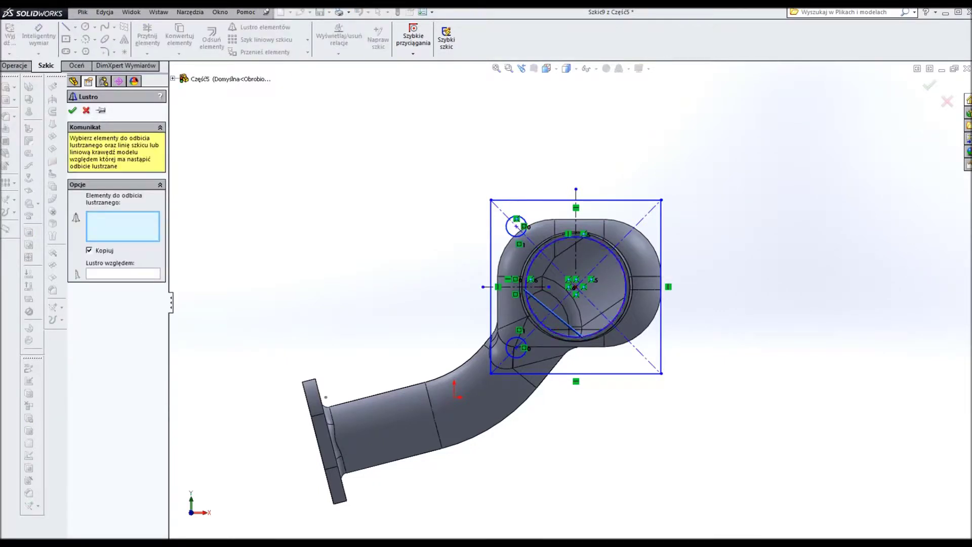
left_click(516, 224)
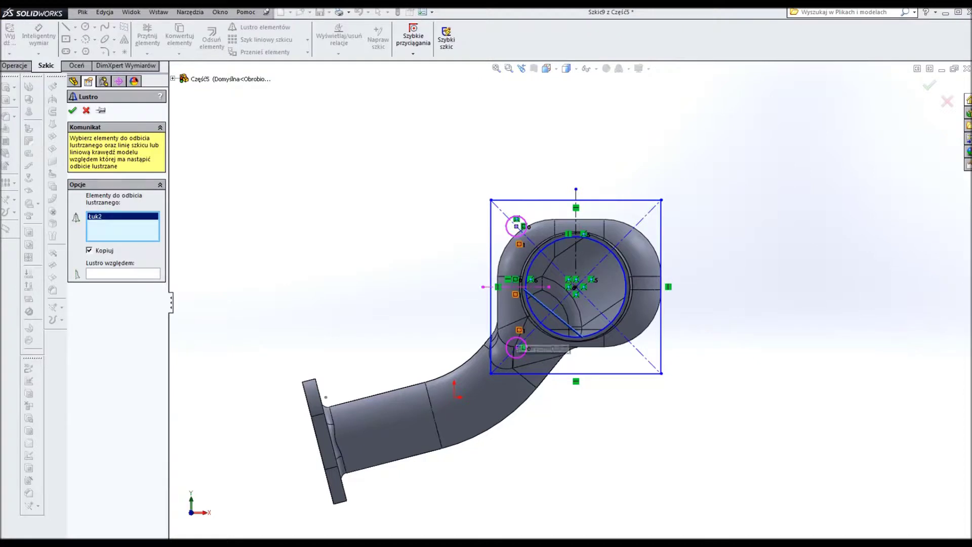
left_click(516, 348)
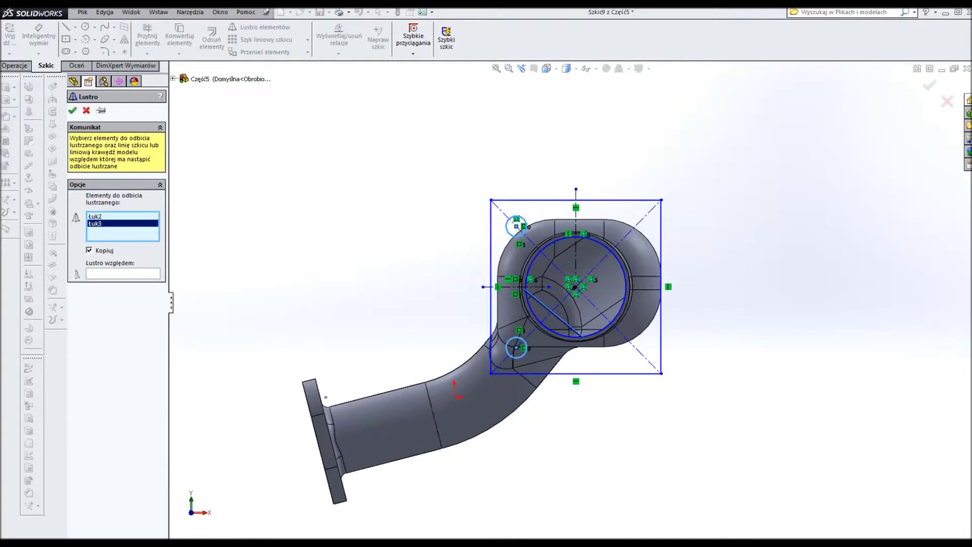
left_click(123, 273)
left_click(575, 253)
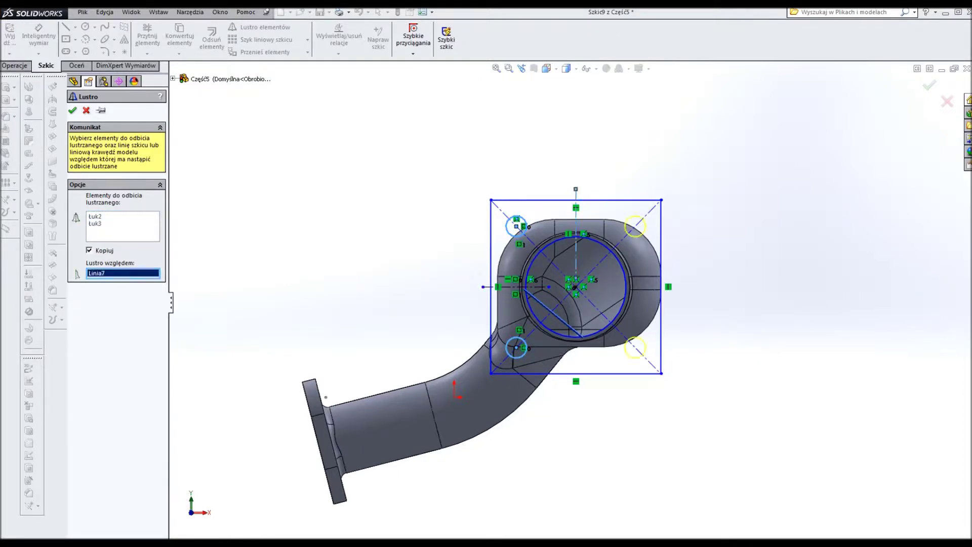
key("Return")
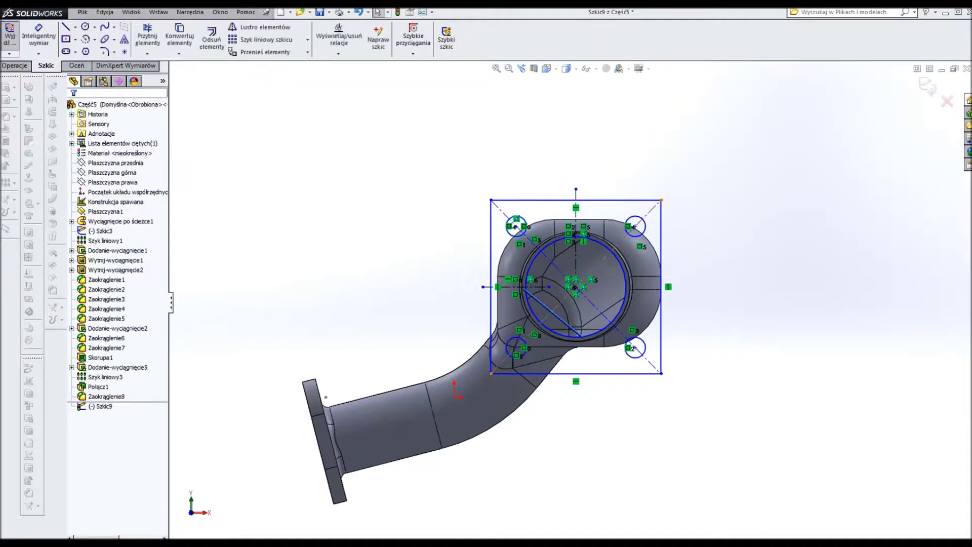
- Extrude the sketch into a 10 mm thick inlet flange
scroll(399, 257, "down", 1)
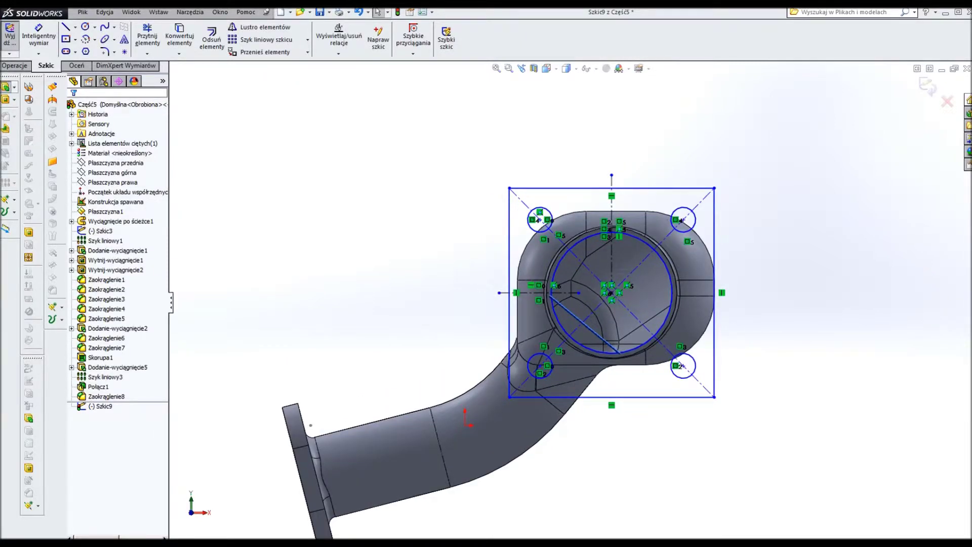
left_click(6, 87)
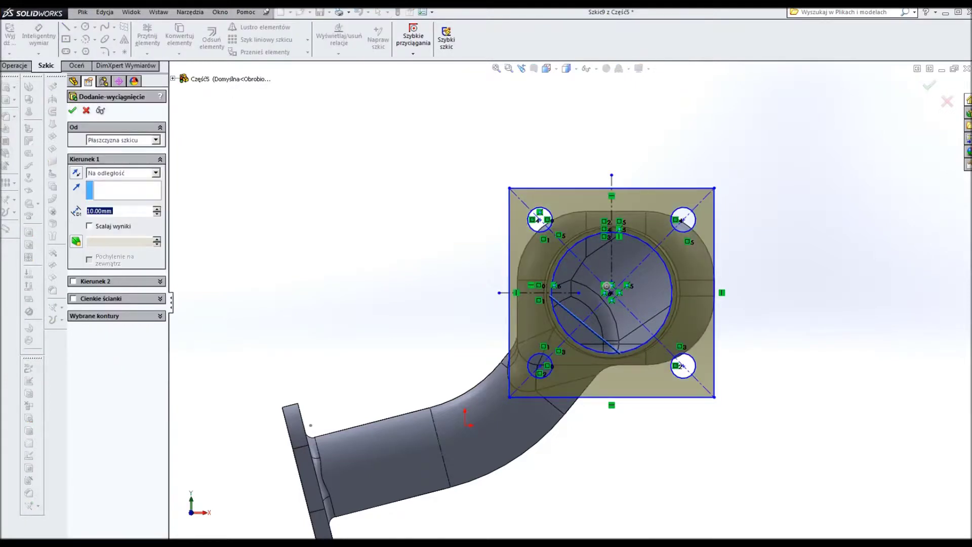
key("Return")
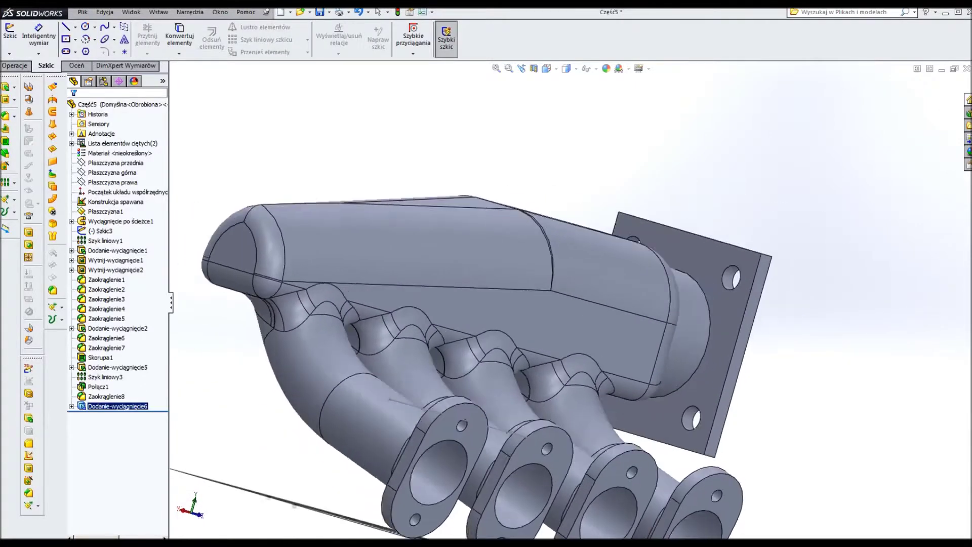
middle_click_drag(507, 304, 415, 283)
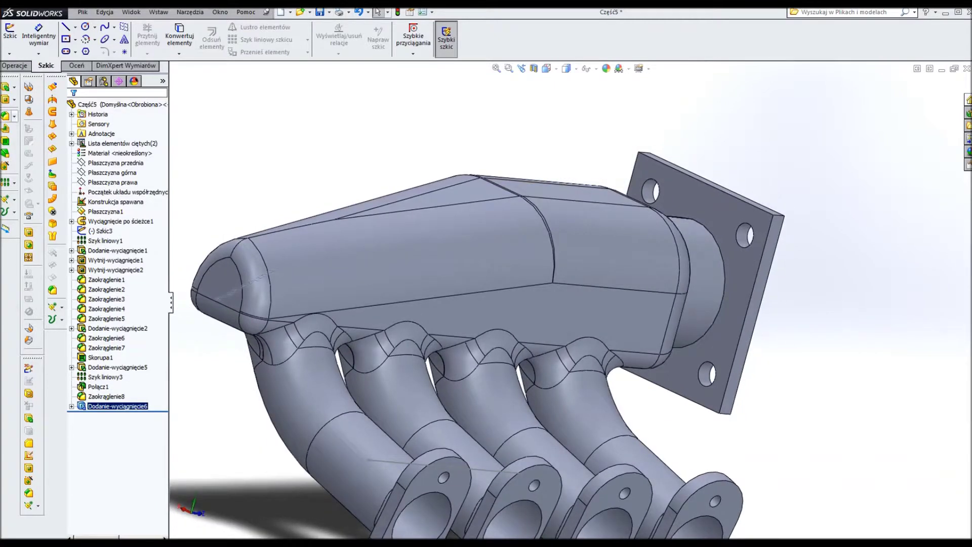
- Start a fillet and select the four corner edges of the inlet flange
left_click(5, 115)
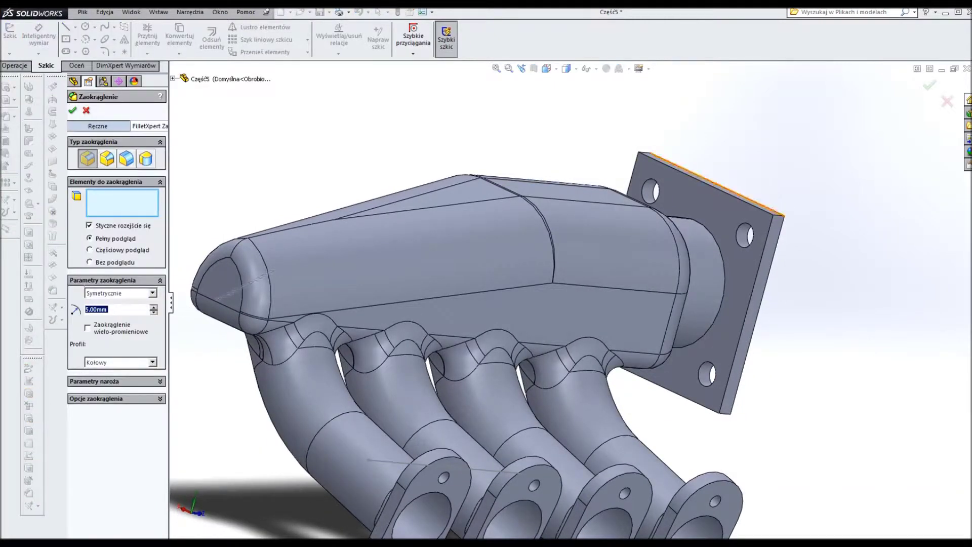
scroll(782, 223, "down", 5)
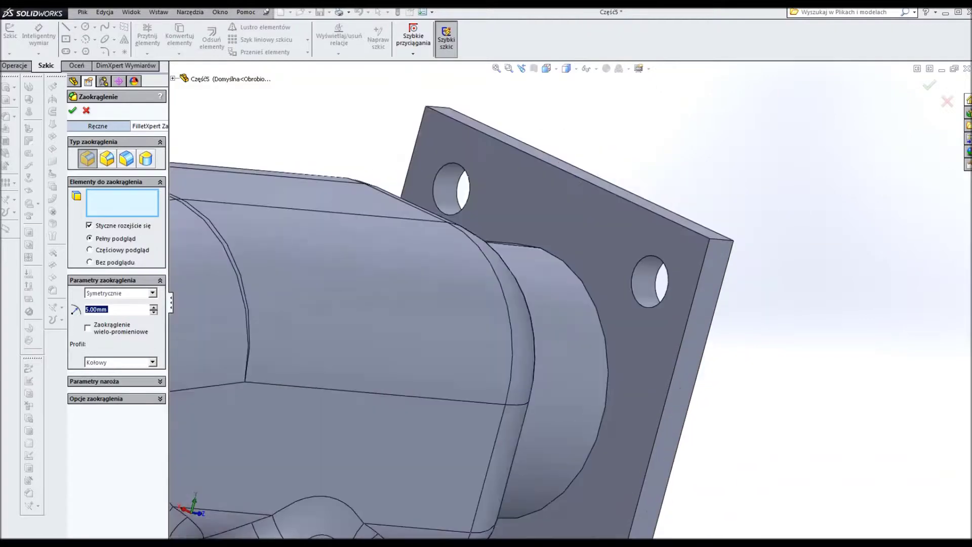
left_click(722, 239)
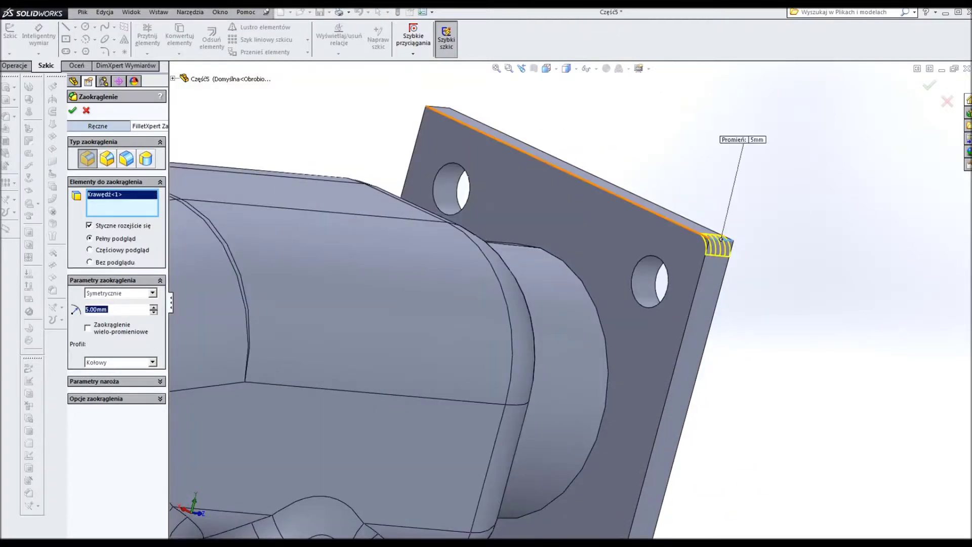
left_click(437, 107)
scroll(511, 324, "up", 5)
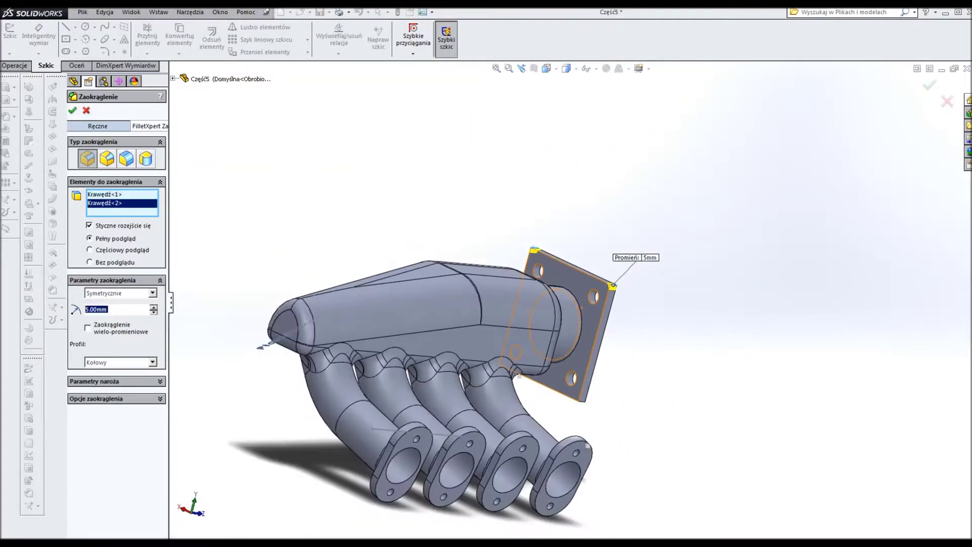
scroll(603, 399, "down", 5)
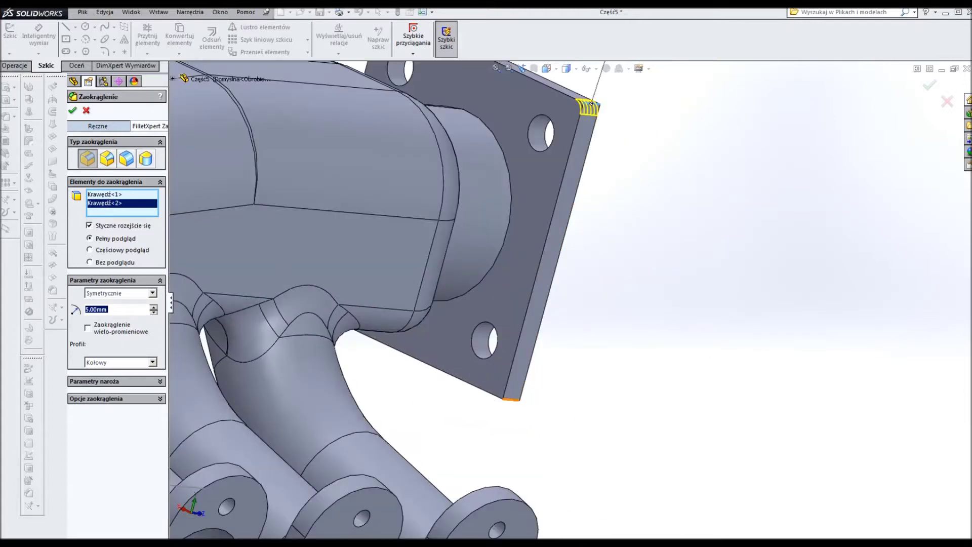
left_click(510, 399)
scroll(591, 103, "up", 5)
mouse_move(556, 304)
middle_mouse_down()
mouse_move(507, 329)
mouse_move(606, 361)
middle_mouse_up()
scroll(653, 370, "down", 3)
scroll(663, 378, "down", 3)
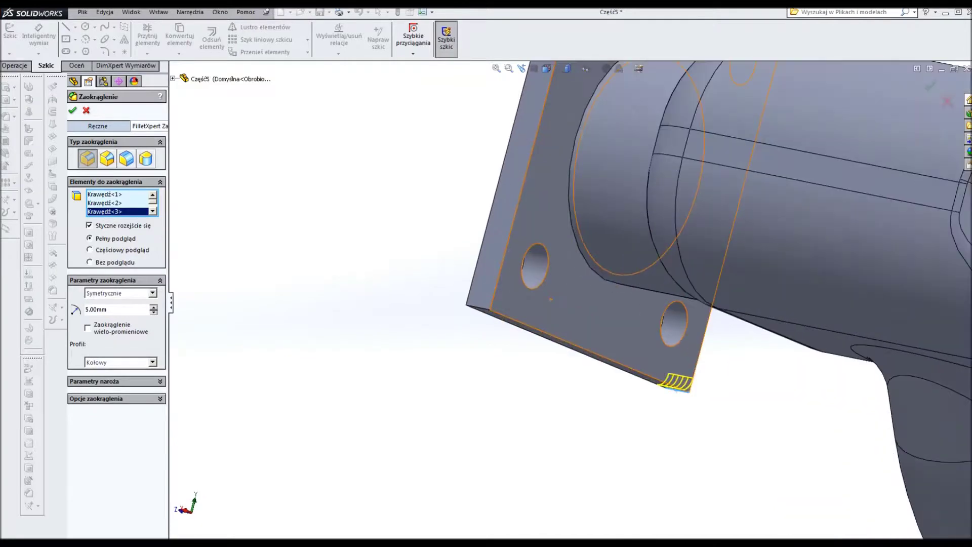
left_click(480, 303)
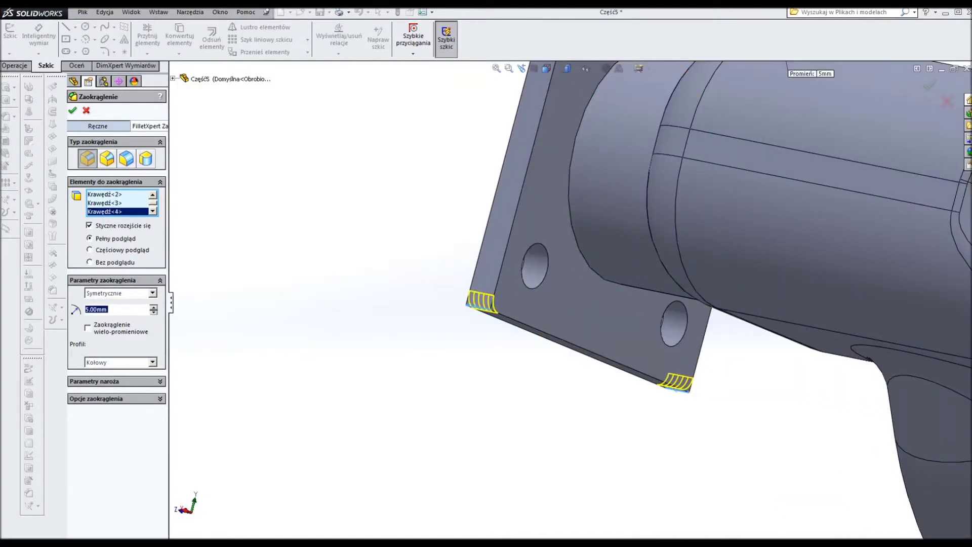
- Set the corner fillet radius to 23 mm and confirm it
type("15")
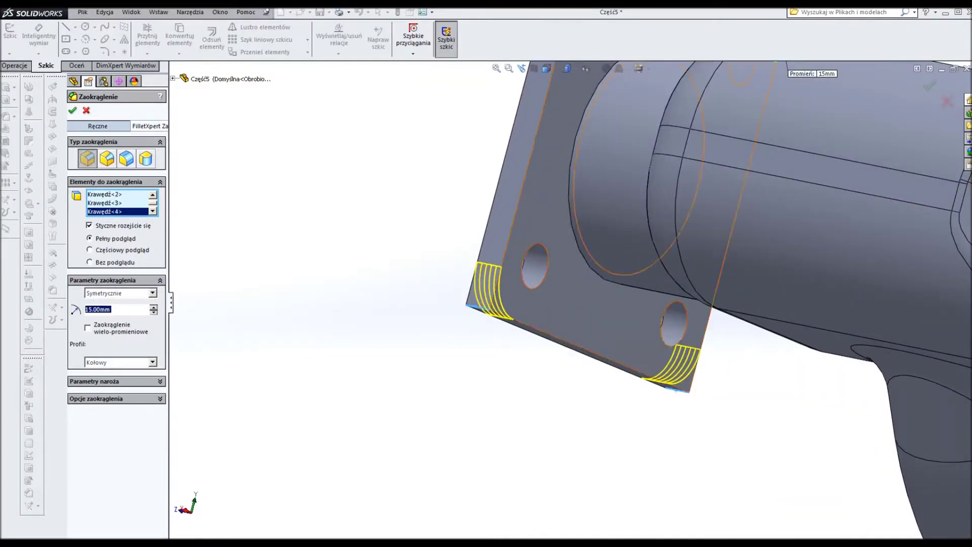
middle_click_drag(557, 304, 506, 253)
middle_click_drag(581, 277, 556, 263)
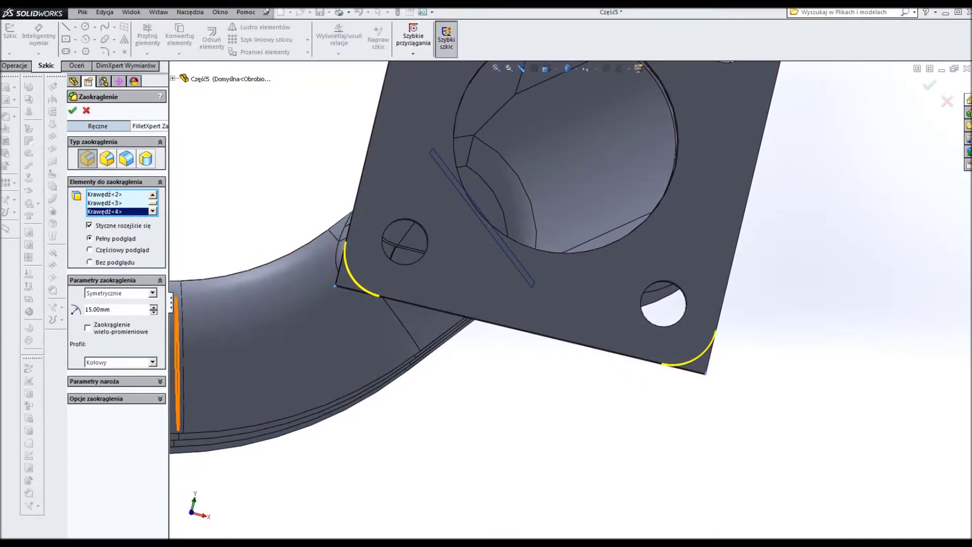
type("25")
key("Return")
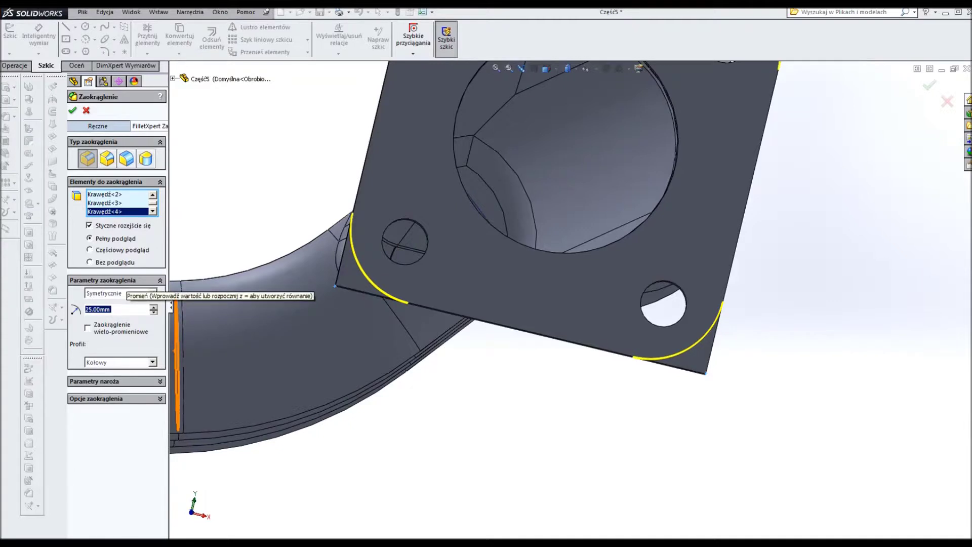
type("2")
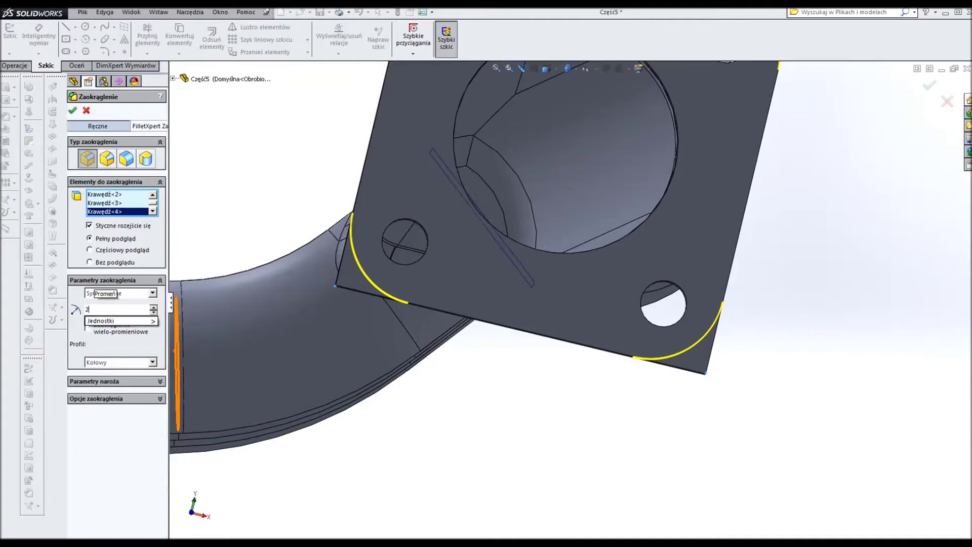
type("3")
key("Return")
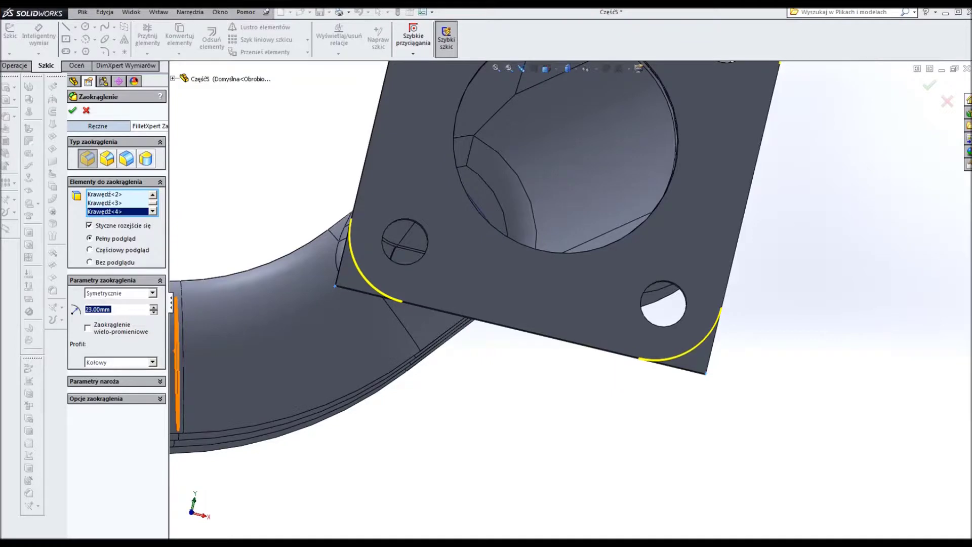
key("Return")
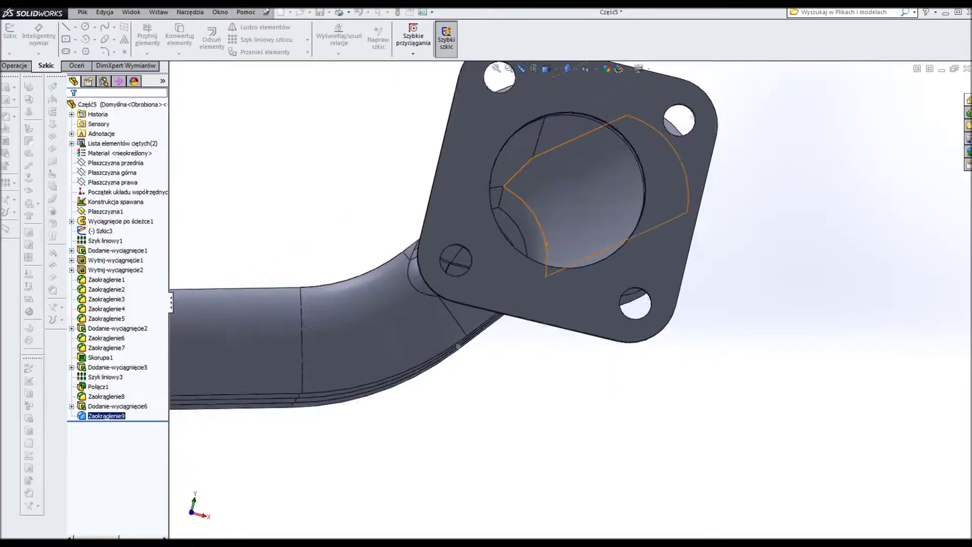
middle_click_drag(455, 279, 531, 263)
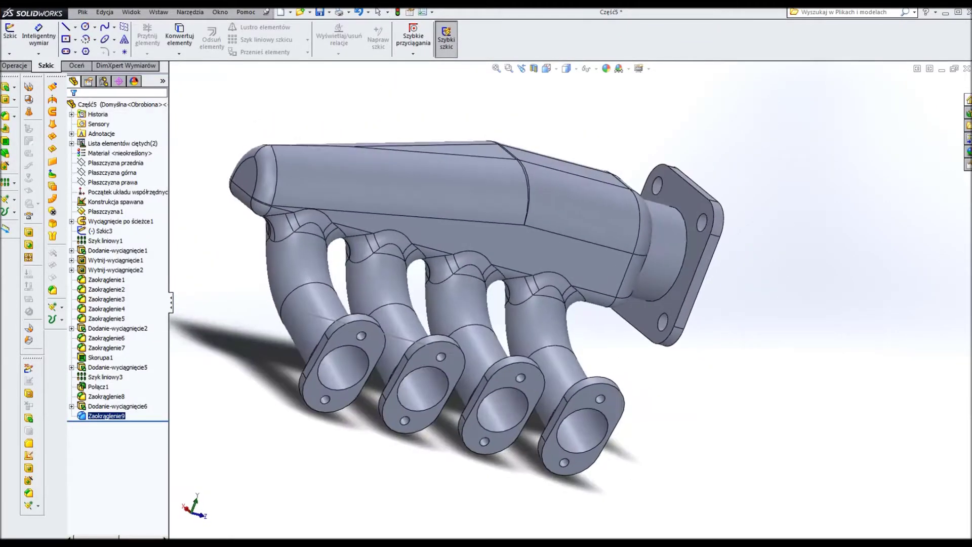
left_click(158, 12)
mouse_move(182, 48)
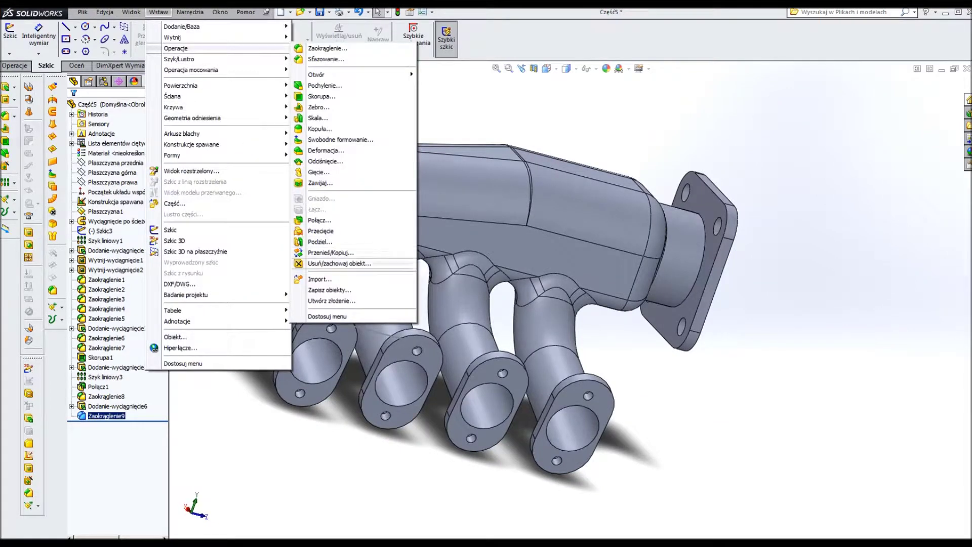
- Combine the flange and manifold bodies into one with Add
left_click(319, 221)
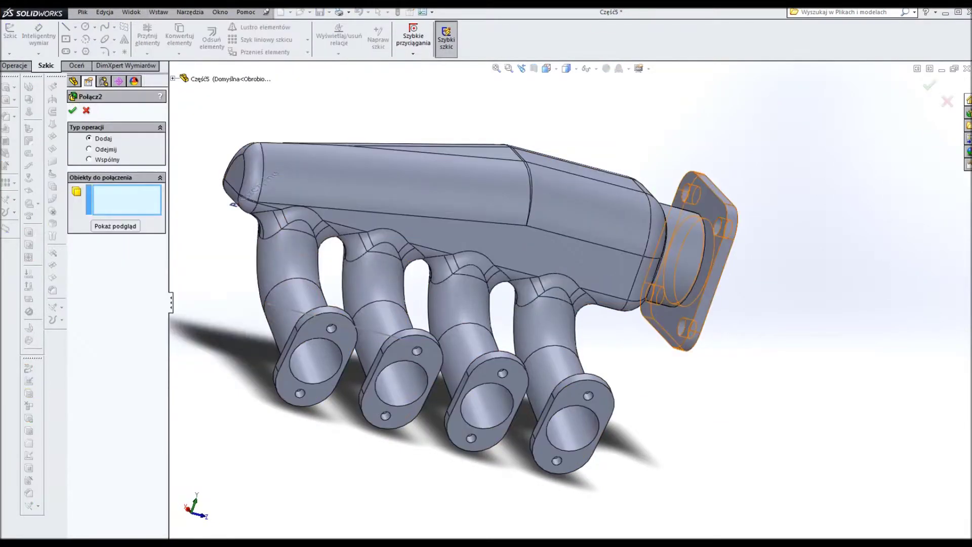
left_click(699, 263)
left_click(456, 238)
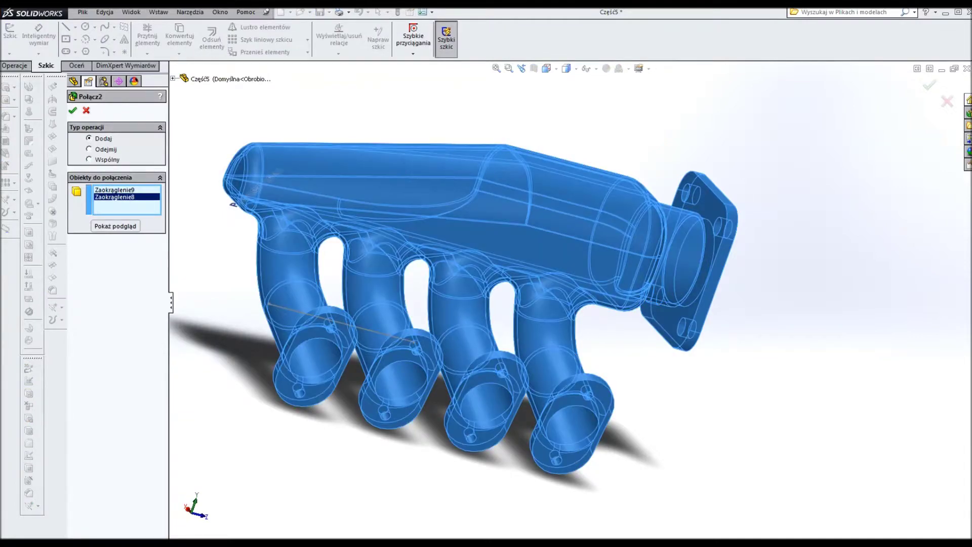
key("Return")
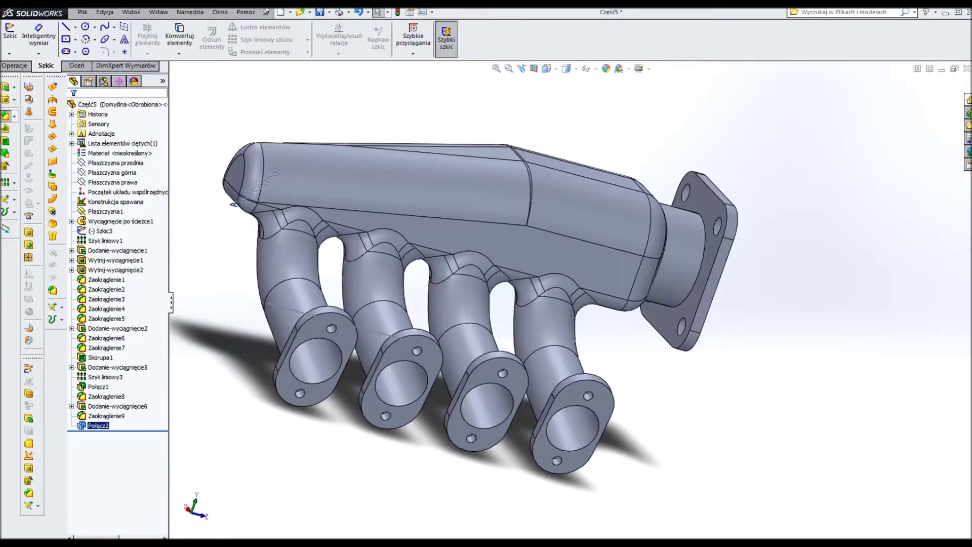
- Fillet the circular neck-to-flange junction edge at 23 mm
left_click(5, 115)
scroll(708, 228, "down", 5)
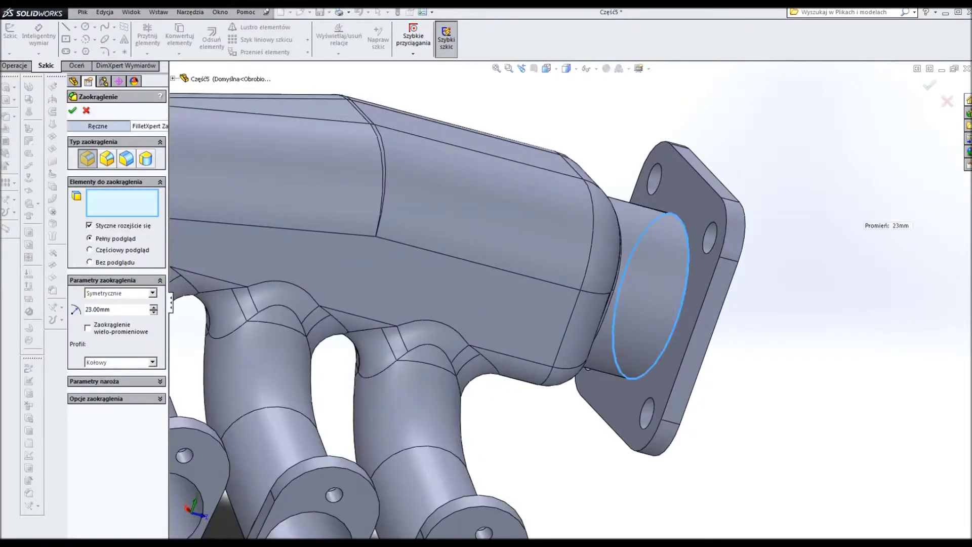
left_click(681, 220)
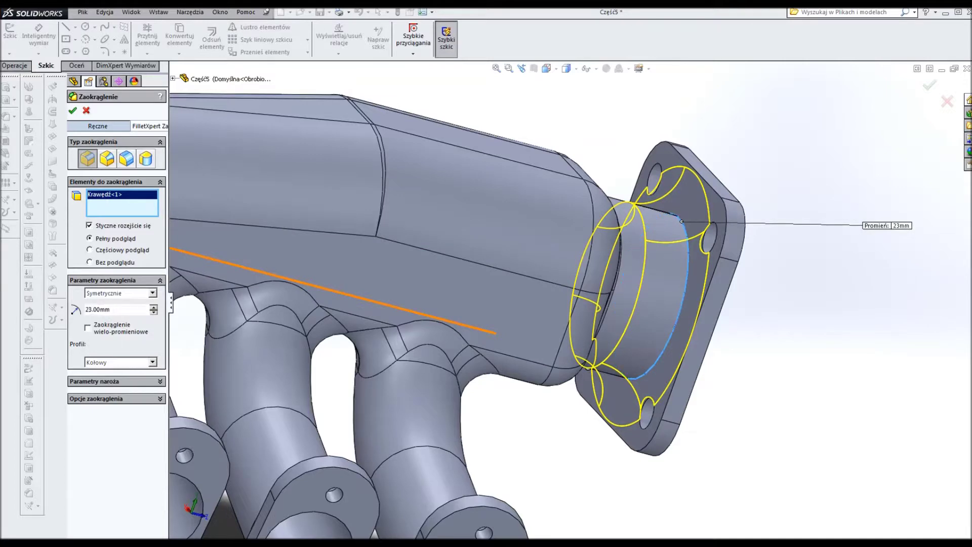
left_click(72, 110)
middle_click_drag(608, 304, 456, 303)
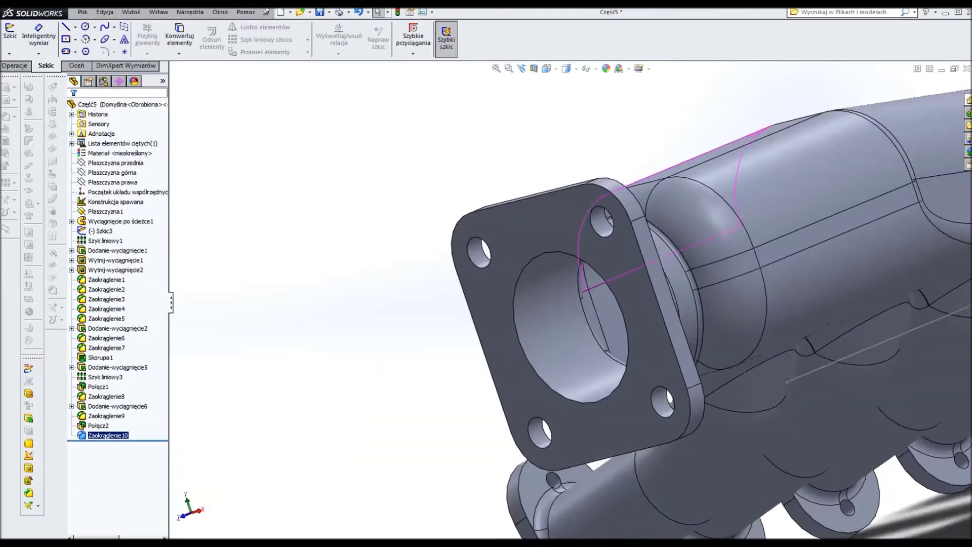
scroll(673, 324, "up", 5)
middle_click_drag(658, 313, 673, 324)
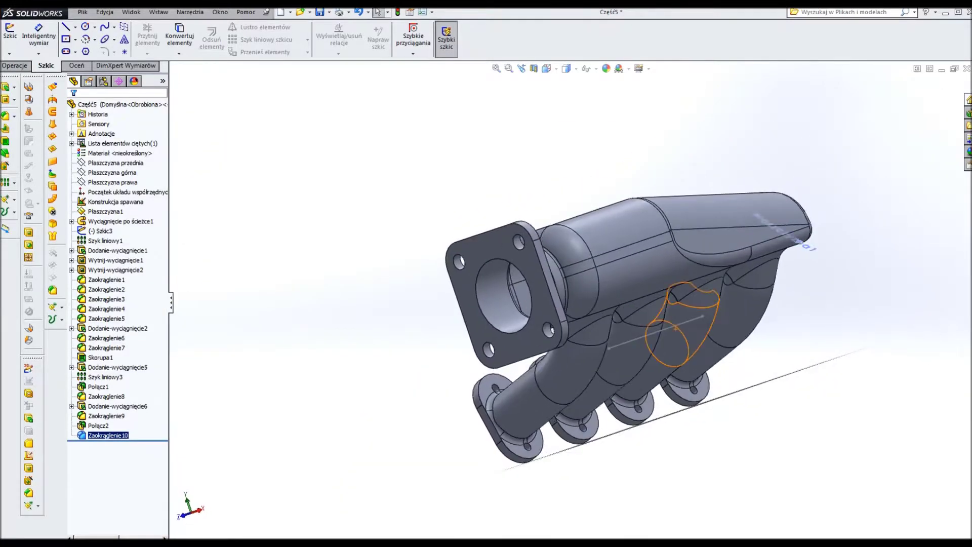
left_click(651, 334)
right_click(653, 335)
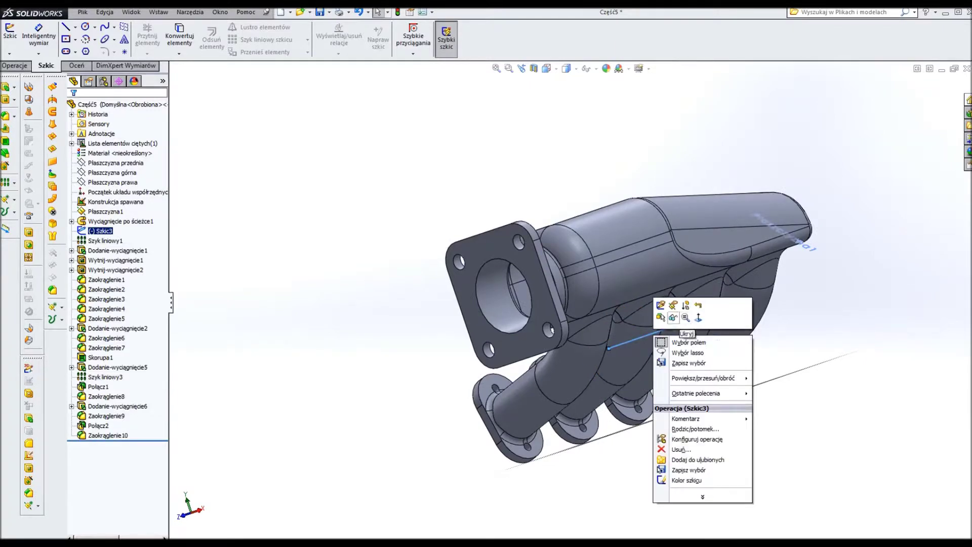
- Hide the Szkic3 path sketch and orbit to inspect the finished manifold
left_click(672, 317)
mouse_move(673, 318)
middle_mouse_down()
mouse_move(835, 309)
mouse_move(789, 264)
mouse_move(789, 192)
middle_mouse_up()
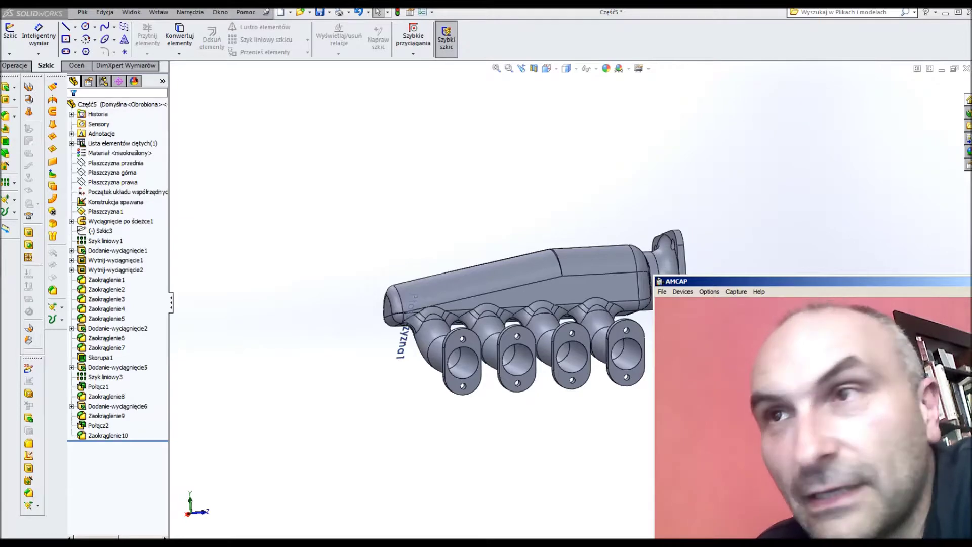
mouse_move(542, 329)
middle_mouse_down()
mouse_move(562, 324)
mouse_move(561, 314)
mouse_move(572, 319)
mouse_move(526, 309)
mouse_move(653, 342)
middle_mouse_up()
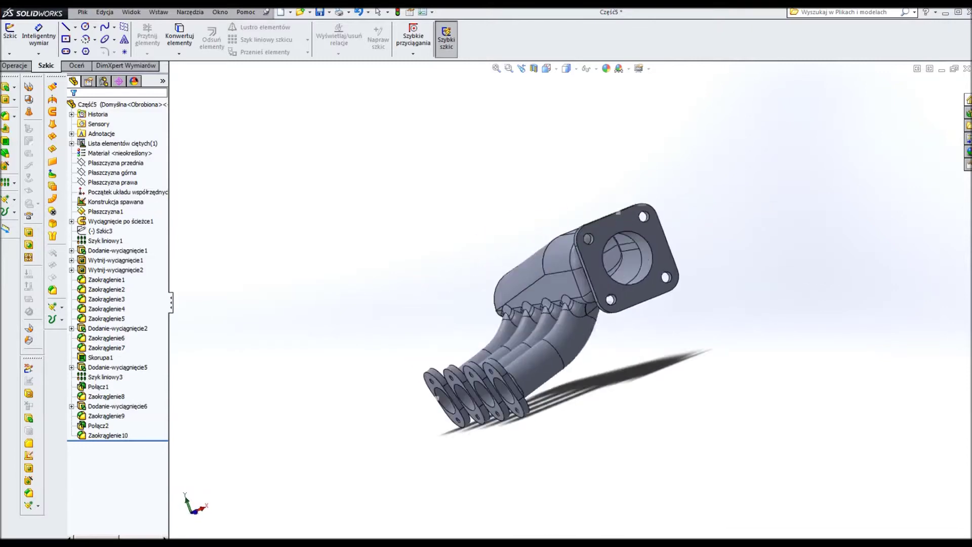